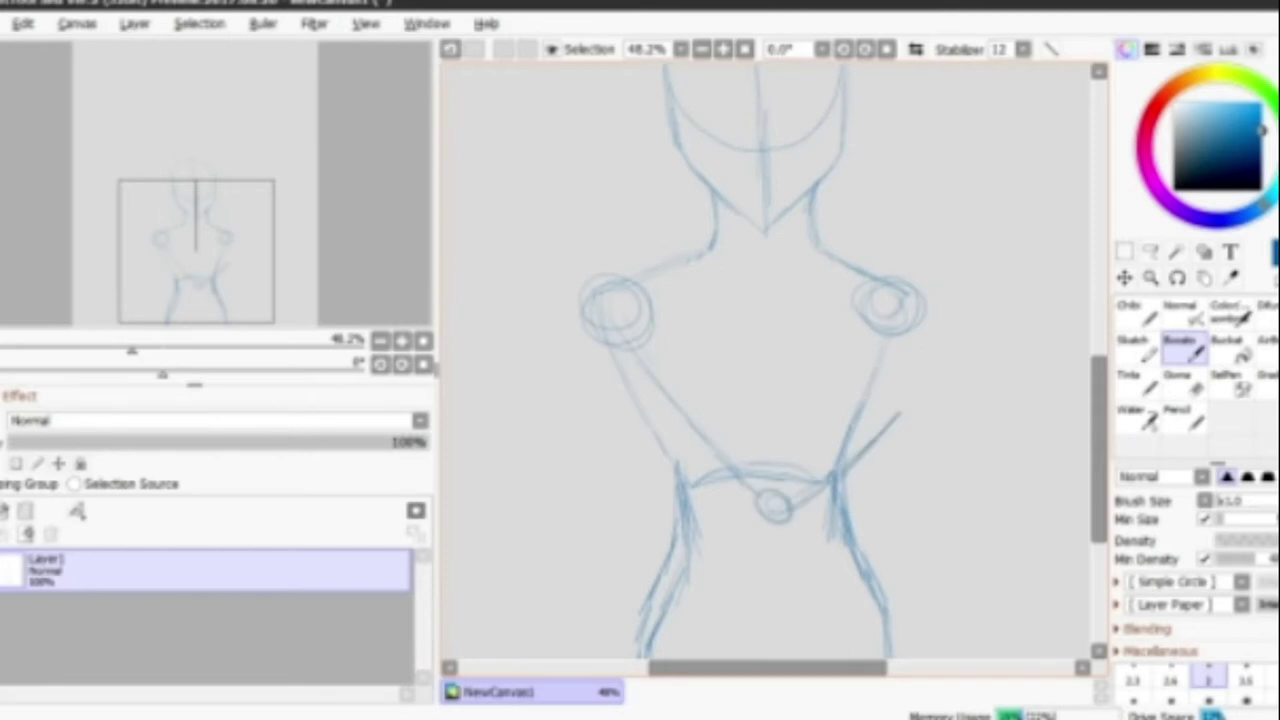
# Sketch the front figure's forearms crossing over the waist, with an elbow circle and a hand resting on the opposite upper arm.
pyautogui.moveTo(890, 345); pyautogui.dragTo(742, 452)
pyautogui.moveTo(740, 448); pyautogui.dragTo(728, 458)
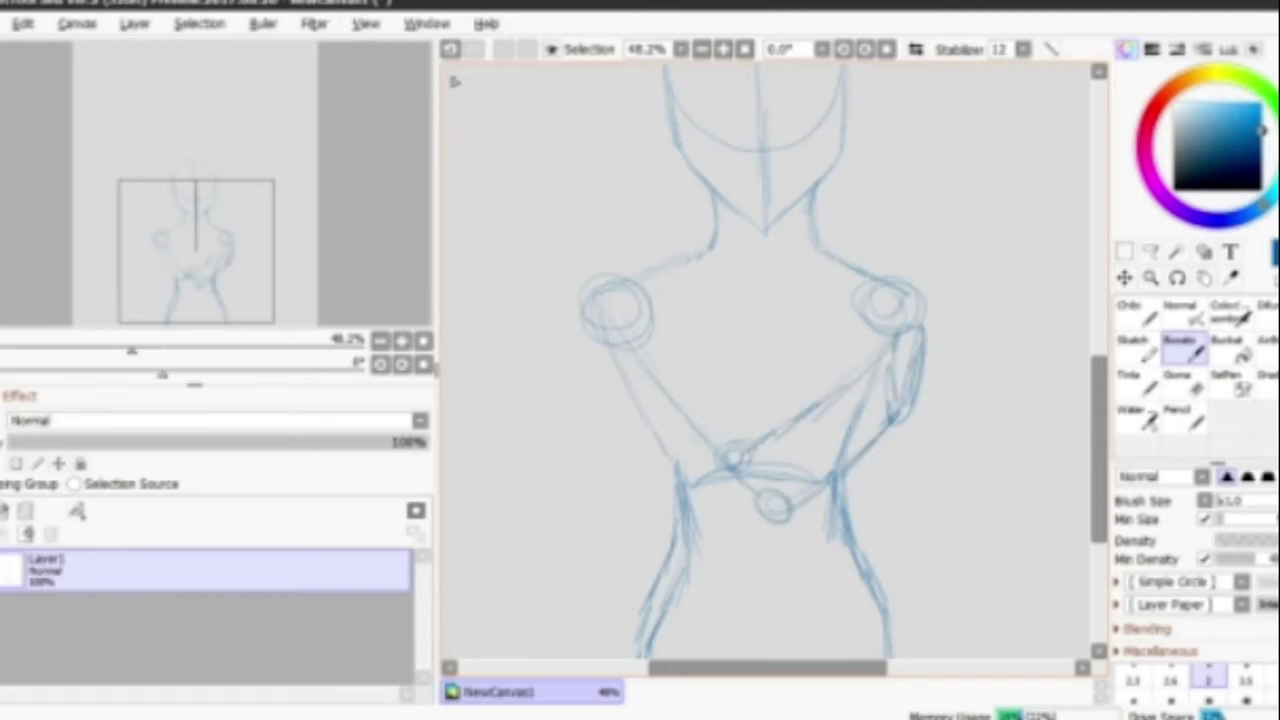
pyautogui.hotkey('ctrl', 'z')
pyautogui.hotkey('ctrl', 'z')
pyautogui.moveTo(902, 360); pyautogui.dragTo(878, 506)
# Sketch the figure's chest contours, the sides of the torso and the hip line below the crossed arms.
pyautogui.scroll(-2, 766, 362)
pyautogui.scroll(3, 766, 362)
pyautogui.moveTo(686, 582); pyautogui.dragTo(624, 390)
pyautogui.moveTo(840, 375); pyautogui.dragTo(770, 490)
pyautogui.moveTo(700, 370); pyautogui.dragTo(672, 470)
pyautogui.scroll(-2, 766, 400)
pyautogui.moveTo(676, 560); pyautogui.dragTo(876, 600)
# Refine the figure's head outline and jaw, and sketch an ear on each side.
pyautogui.scroll(3, 766, 400)
pyautogui.scroll(2, 766, 362)
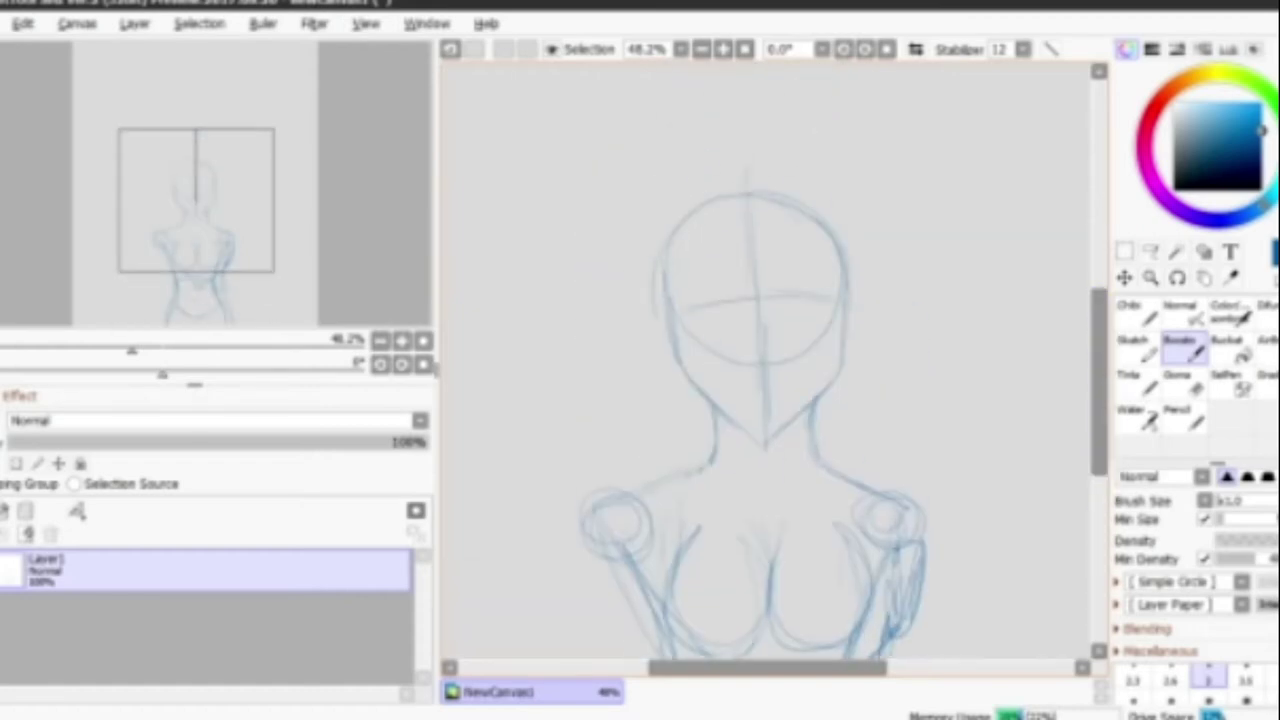
pyautogui.scroll(1, 766, 360)
pyautogui.moveTo(590, 95)
pyautogui.mouseDown()
pyautogui.moveTo(588, 320)
pyautogui.moveTo(715, 487)
pyautogui.moveTo(860, 435)
pyautogui.mouseUp()
pyautogui.moveTo(900, 95)
pyautogui.mouseDown()
pyautogui.moveTo(938, 310)
pyautogui.moveTo(816, 494)
pyautogui.mouseUp()
pyautogui.scroll(-1, 766, 360)
# Select the figure's head sketch freehand and scale it down slightly over the neck.
pyautogui.press('a')
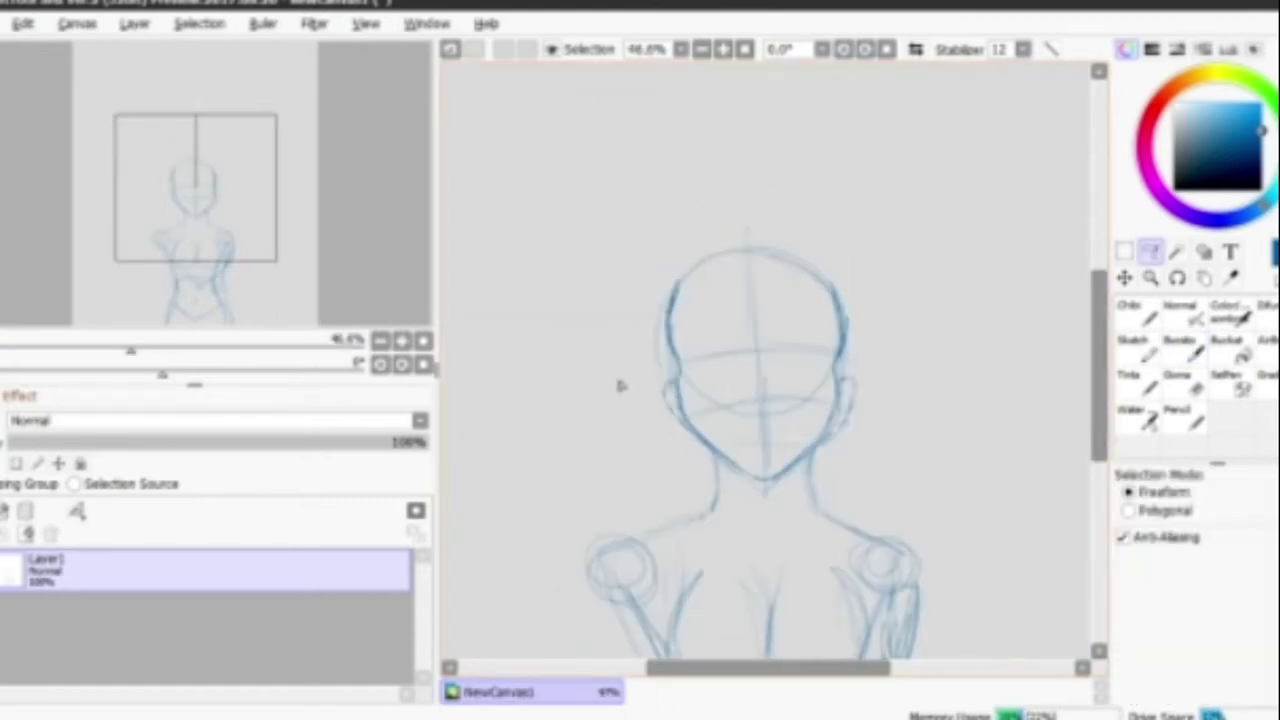
pyautogui.moveTo(650, 220); pyautogui.dragTo(645, 230)
pyautogui.hotkey('ctrl', 't')
pyautogui.press('Return')
# Sketch a second head above the first figure, with a centre line, pointed jaw and curved eye guidelines.
pyautogui.scroll(3, 766, 362)
pyautogui.moveTo(742, 115); pyautogui.dragTo(746, 318)
pyautogui.moveTo(670, 178); pyautogui.dragTo(738, 334)
pyautogui.moveTo(705, 150)
pyautogui.mouseDown()
pyautogui.moveTo(738, 290)
pyautogui.moveTo(790, 335)
pyautogui.mouseUp()
pyautogui.moveTo(866, 256); pyautogui.dragTo(795, 335)
pyautogui.moveTo(760, 100); pyautogui.dragTo(865, 210)
pyautogui.moveTo(705, 185); pyautogui.dragTo(860, 100)
pyautogui.moveTo(808, 212); pyautogui.dragTo(846, 230)
pyautogui.moveTo(692, 195); pyautogui.dragTo(856, 205)
pyautogui.moveTo(822, 262); pyautogui.dragTo(890, 232)
# Flip the view horizontally and sketch the rear figure's neck, sloping shoulders and hanging arms behind the front figure.
pyautogui.click(915, 49)
pyautogui.moveTo(790, 290); pyautogui.dragTo(798, 326)
pyautogui.moveTo(690, 290); pyautogui.dragTo(695, 318)
pyautogui.moveTo(676, 228); pyautogui.dragTo(674, 256)
pyautogui.moveTo(732, 268)
pyautogui.mouseDown()
pyautogui.moveTo(684, 320)
pyautogui.moveTo(698, 348)
pyautogui.mouseUp()
pyautogui.scroll(-1, 766, 362)
pyautogui.moveTo(850, 312); pyautogui.dragTo(888, 334)
pyautogui.moveTo(590, 315); pyautogui.dragTo(652, 535)
pyautogui.moveTo(890, 338); pyautogui.dragTo(880, 528)
# Sketch an open hand in the blank area beside the rear figure, with a palm circle, thumb and spread fingers.
pyautogui.moveTo(700, 360)
pyautogui.mouseDown()
pyautogui.moveTo(1010, 360)
pyautogui.moveTo(904, 360)
pyautogui.mouseUp()
pyautogui.moveTo(648, 372); pyautogui.dragTo(650, 376)
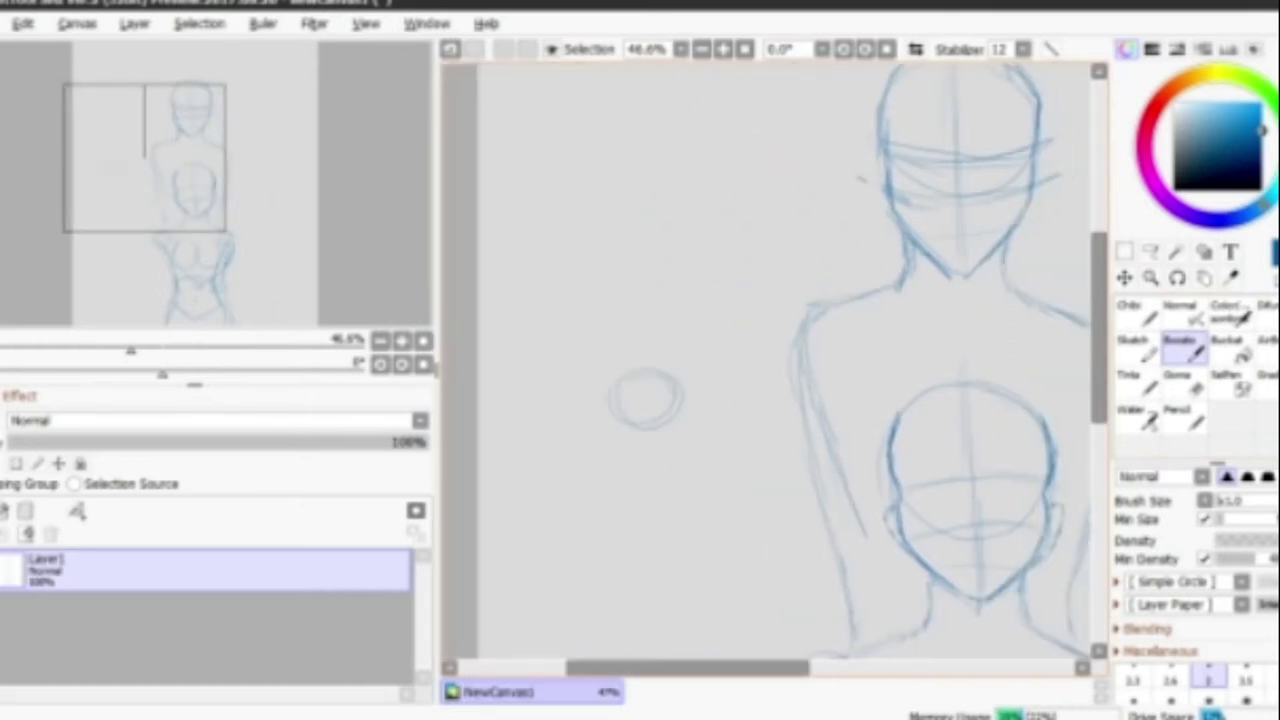
pyautogui.moveTo(598, 462); pyautogui.dragTo(662, 500)
pyautogui.moveTo(684, 392); pyautogui.dragTo(666, 494)
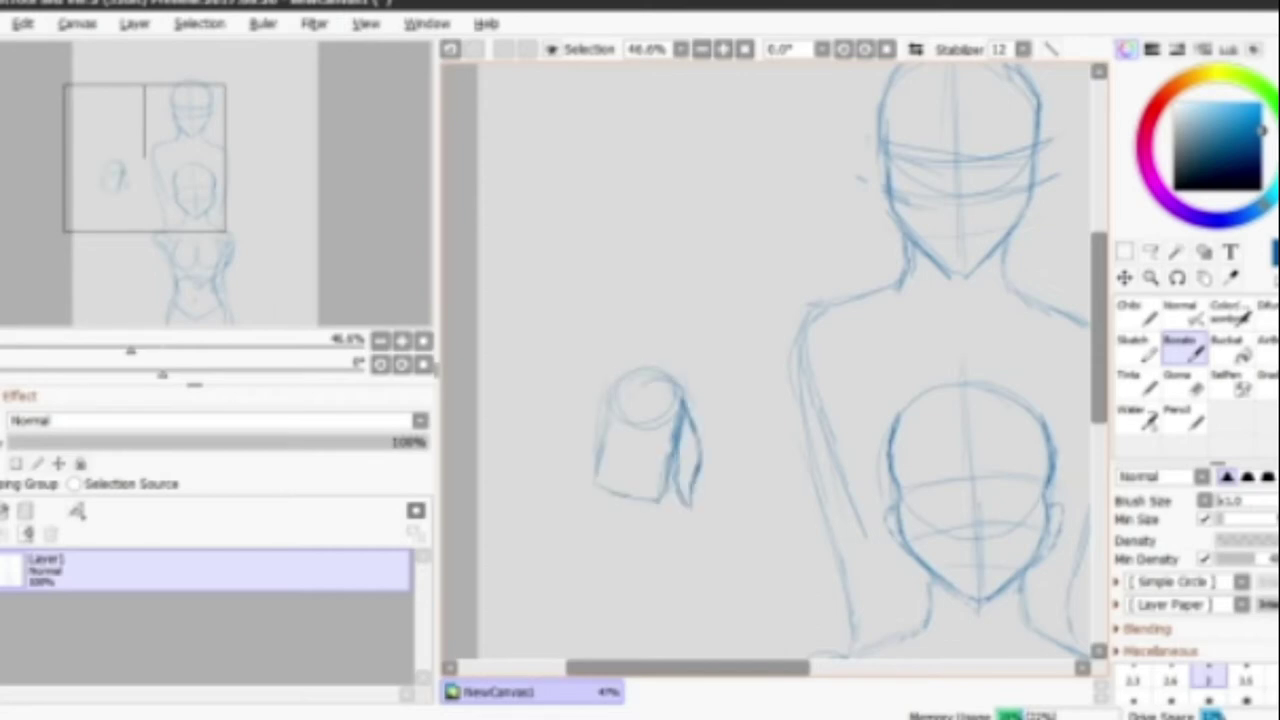
pyautogui.moveTo(636, 484); pyautogui.dragTo(668, 504)
pyautogui.moveTo(592, 486); pyautogui.dragTo(634, 494)
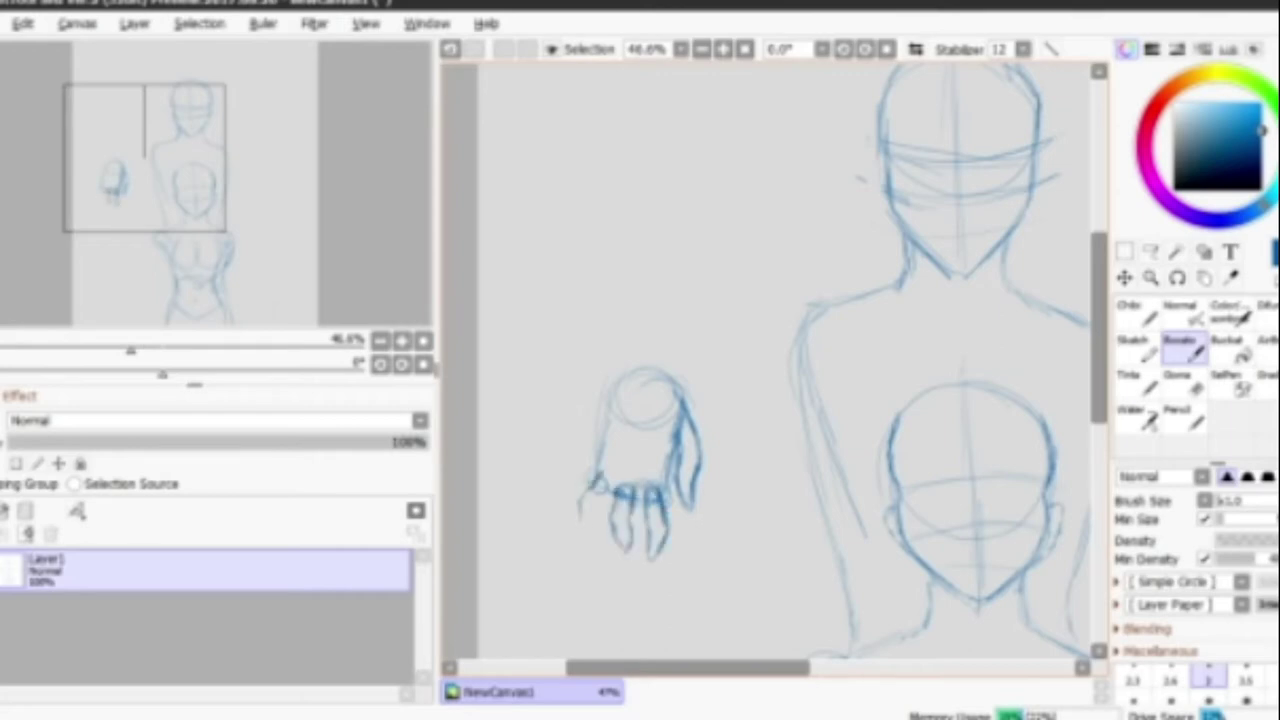
# Select the open hand freehand and transform it to sit at the end of the rear figure's lowered arm.
pyautogui.moveTo(600, 360); pyautogui.dragTo(590, 365)
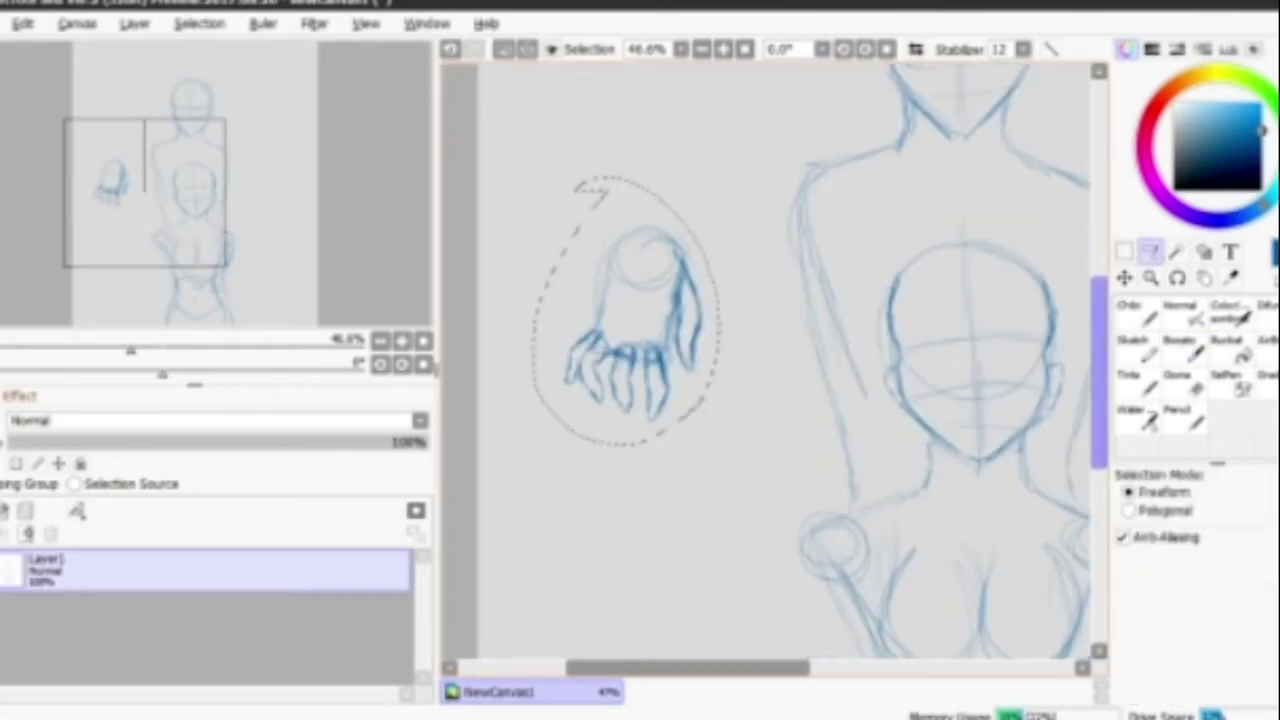
pyautogui.hotkey('ctrl', 't')
pyautogui.scroll(-3, 770, 360)
pyautogui.moveTo(625, 300); pyautogui.dragTo(812, 423)
pyautogui.moveTo(743, 327); pyautogui.dragTo(751, 386)
pyautogui.moveTo(882, 327); pyautogui.dragTo(873, 379)
pyautogui.moveTo(882, 521); pyautogui.dragTo(898, 508)
pyautogui.press('Return')
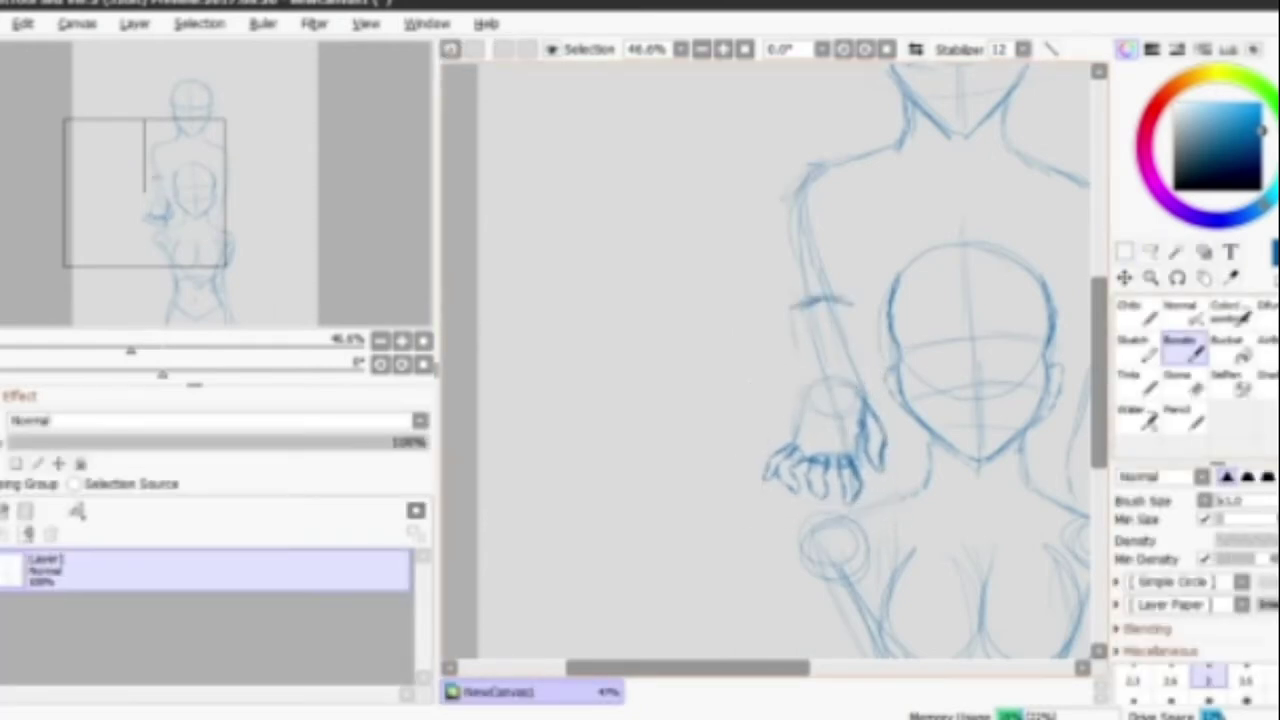
# Sketch the rear figure's lowered arm down to the open hand, with outer contours and bands across the forearm and wrist.
pyautogui.moveTo(800, 315); pyautogui.dragTo(810, 400)
pyautogui.moveTo(860, 295); pyautogui.dragTo(868, 400)
pyautogui.moveTo(790, 170); pyautogui.dragTo(805, 255)
pyautogui.moveTo(785, 205); pyautogui.dragTo(800, 305)
pyautogui.moveTo(855, 290); pyautogui.dragTo(875, 245)
pyautogui.moveTo(800, 332); pyautogui.dragTo(860, 330)
pyautogui.moveTo(858, 340); pyautogui.dragTo(865, 410)
pyautogui.moveTo(855, 240); pyautogui.dragTo(872, 338)
# Sketch a partly closed hand in the blank space beside the rear figure's other arm.
pyautogui.moveTo(850, 634); pyautogui.dragTo(714, 634)
pyautogui.moveTo(958, 202); pyautogui.dragTo(866, 206)
pyautogui.moveTo(845, 592); pyautogui.dragTo(745, 622)
pyautogui.moveTo(949, 361); pyautogui.dragTo(862, 411)
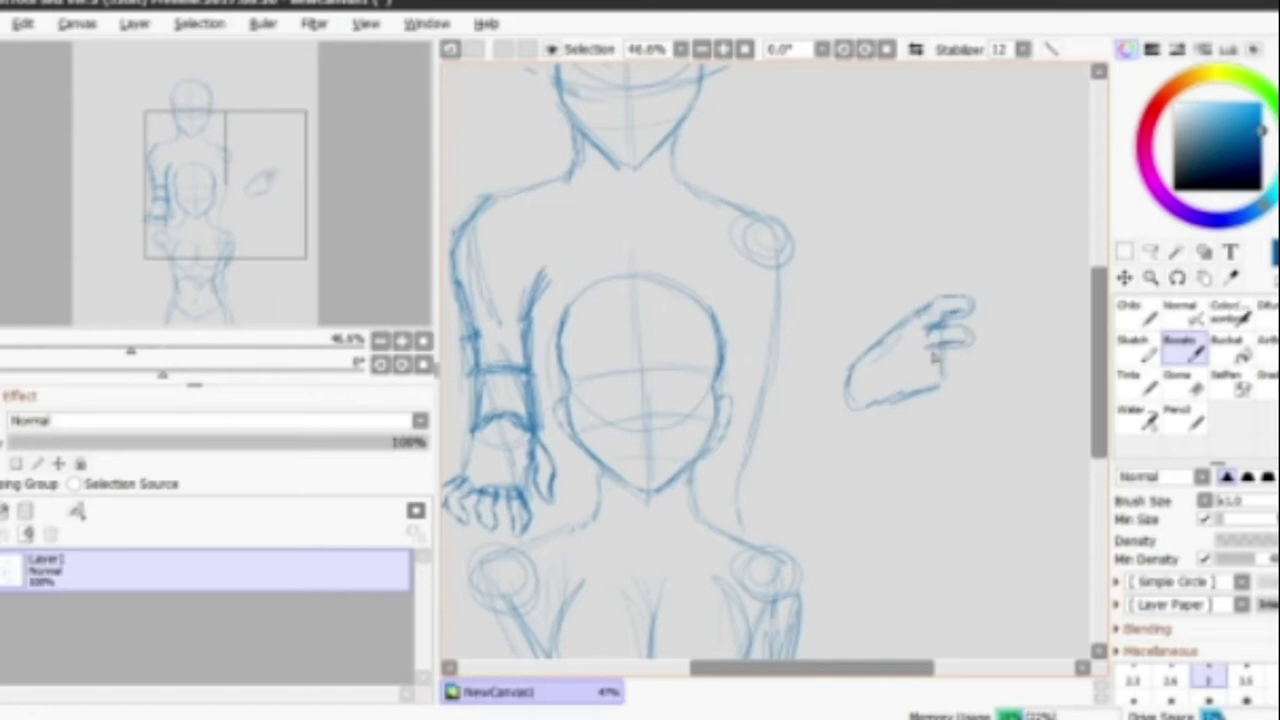
# Mirror, rotate and move the partly closed hand so it is raised in front of the rear figure's shoulder.
pyautogui.hotkey('ctrl', 't')
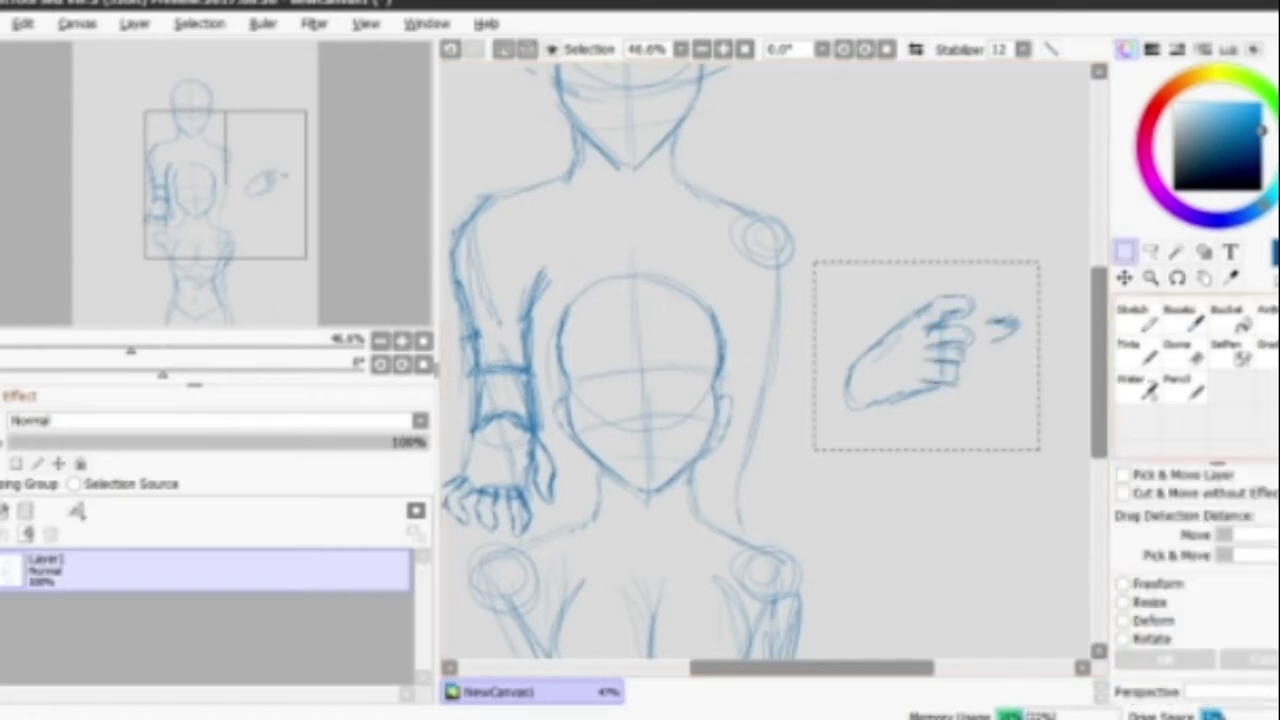
pyautogui.moveTo(914, 356)
pyautogui.mouseDown()
pyautogui.moveTo(730, 243)
pyautogui.moveTo(785, 283)
pyautogui.mouseUp()
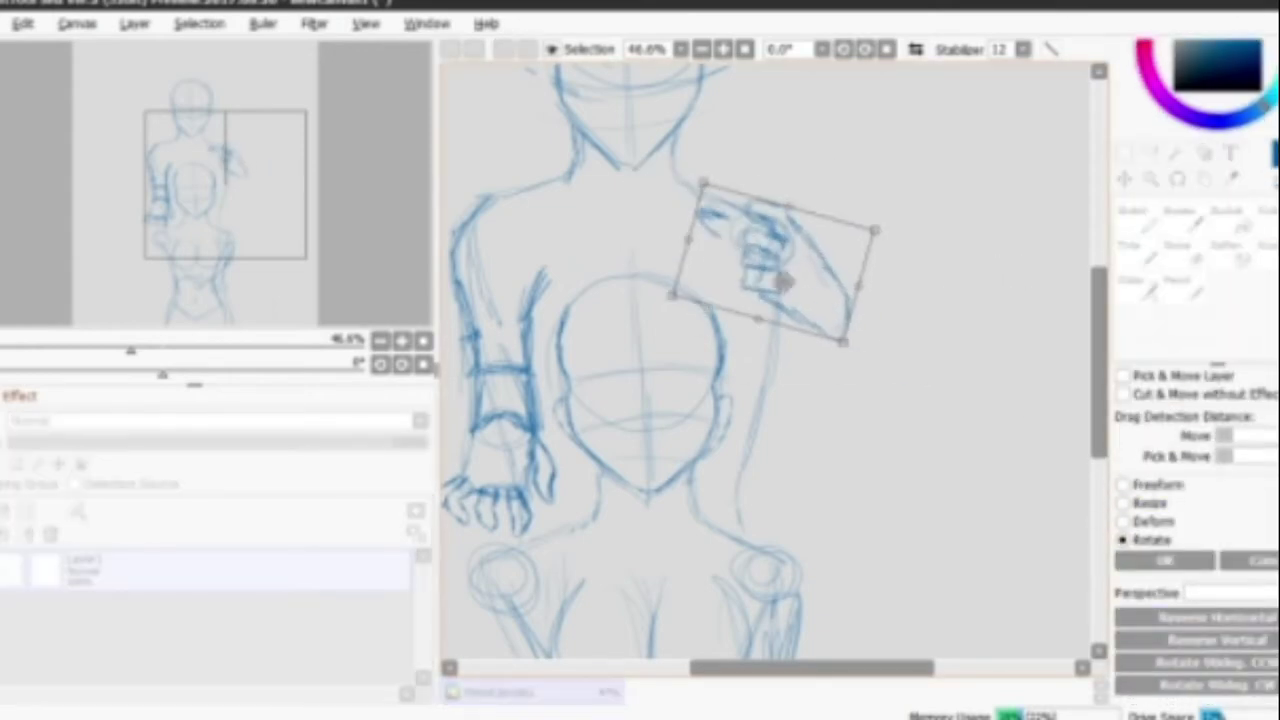
pyautogui.press('Return')
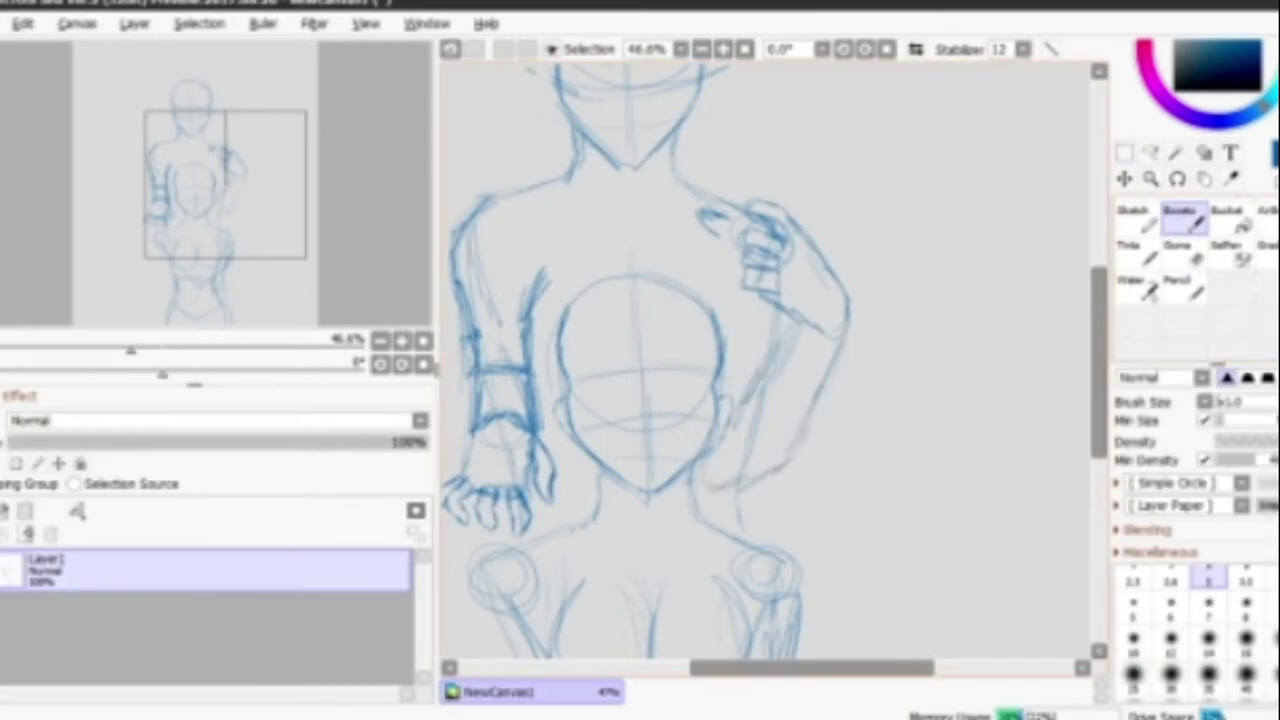
# Sketch a candle with a flame held upright in the rear figure's raised hand.
pyautogui.moveTo(736, 170); pyautogui.dragTo(740, 276)
pyautogui.moveTo(742, 265)
pyautogui.mouseDown()
pyautogui.moveTo(768, 324)
pyautogui.moveTo(745, 165)
pyautogui.mouseUp()
pyautogui.moveTo(745, 200)
pyautogui.mouseDown()
pyautogui.moveTo(778, 155)
pyautogui.moveTo(784, 94)
pyautogui.mouseUp()
pyautogui.click(1178, 250)
pyautogui.click(1178, 215)
# Erase the rear figure's lowered arm between the shoulder and the open hand.
pyautogui.moveTo(640, 400); pyautogui.dragTo(765, 395)
pyautogui.click(1178, 250)
pyautogui.moveTo(600, 250); pyautogui.dragTo(606, 337)
# Select the open hand with its cuff freehand and shift it upward beside the front figure's head.
pyautogui.click(1150, 152)
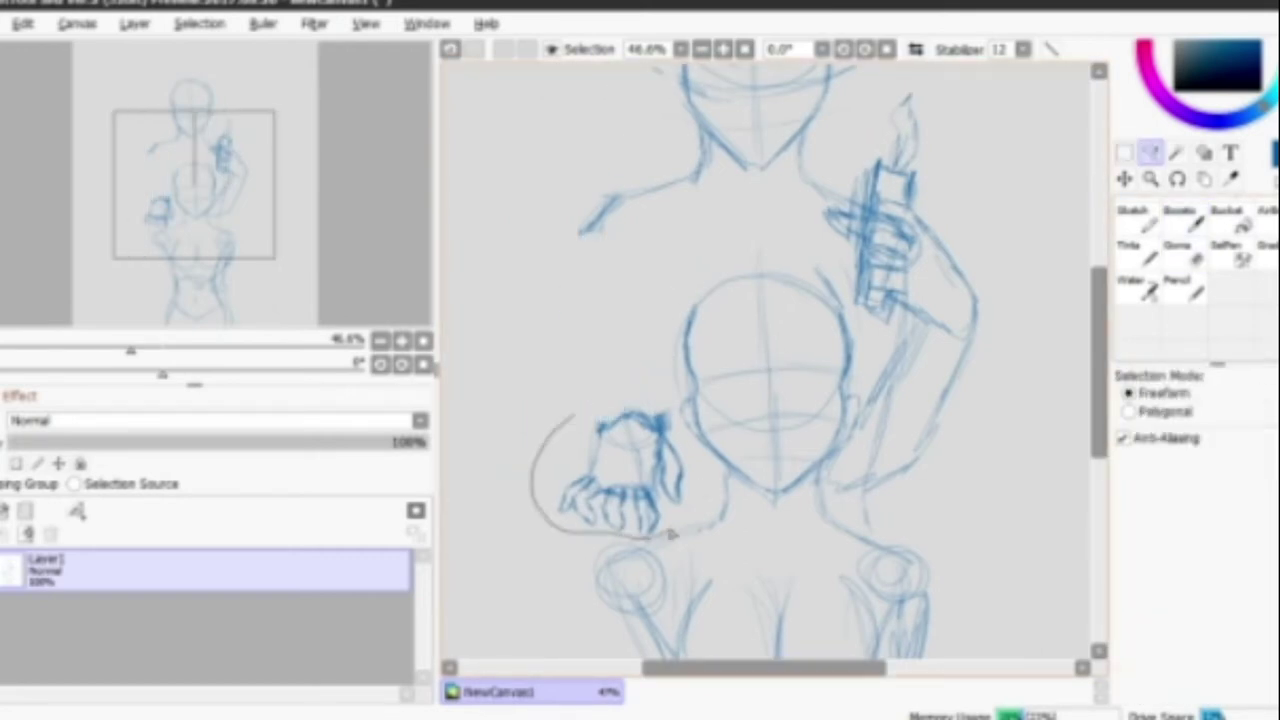
pyautogui.moveTo(545, 385); pyautogui.dragTo(550, 390)
pyautogui.hotkey('ctrl', 't')
pyautogui.moveTo(604, 440)
pyautogui.mouseDown()
pyautogui.moveTo(604, 356)
pyautogui.moveTo(612, 396)
pyautogui.mouseUp()
pyautogui.press('Return')
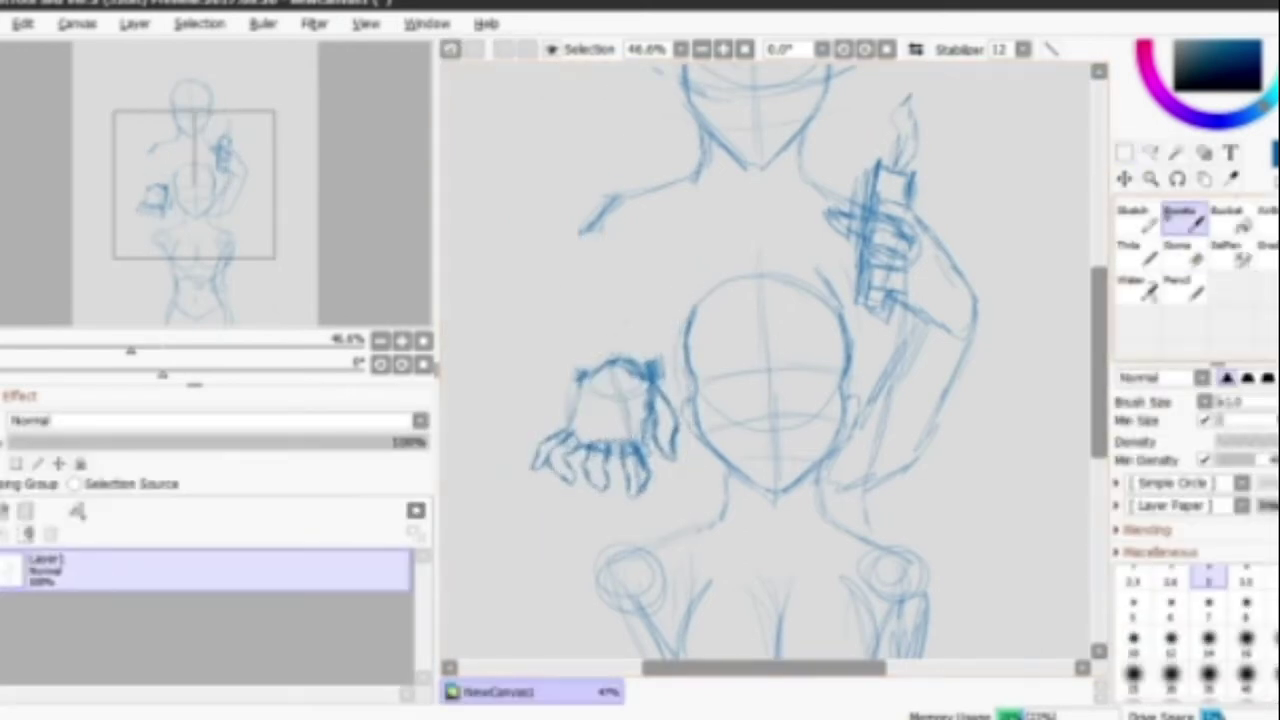
# Sketch a new upper arm and sleeve linking the rear figure's shoulder to the open hand, undoing the last stroke.
pyautogui.moveTo(648, 238); pyautogui.dragTo(642, 276)
pyautogui.moveTo(590, 276)
pyautogui.mouseDown()
pyautogui.moveTo(596, 316)
pyautogui.moveTo(630, 368)
pyautogui.mouseUp()
pyautogui.moveTo(668, 248); pyautogui.dragTo(646, 322)
pyautogui.scroll(1, 660, 320)
pyautogui.hotkey('ctrl', 'z')
# Reselect the open hand freehand and move it further up and outward to shorten the rear figure's arm.
pyautogui.click(1150, 152)
pyautogui.moveTo(540, 325); pyautogui.dragTo(530, 335)
pyautogui.hotkey('ctrl', 't')
pyautogui.moveTo(590, 420); pyautogui.dragTo(575, 375)
pyautogui.press('Return')
# Sketch an upright rectangular book held against the front figure's chest, going over its edges twice.
pyautogui.scroll(-2, 630, 460)
pyautogui.scroll(1, 849, 330)
pyautogui.moveTo(738, 268); pyautogui.dragTo(845, 266)
pyautogui.moveTo(846, 268); pyautogui.dragTo(850, 378)
pyautogui.moveTo(738, 290); pyautogui.dragTo(744, 432)
pyautogui.moveTo(744, 436); pyautogui.dragTo(852, 430)
pyautogui.moveTo(740, 268); pyautogui.dragTo(850, 270)
pyautogui.moveTo(738, 290); pyautogui.dragTo(745, 428)
# Rework the front figure's arms and shoulders to wrap around the book, and add an outer line beside the hip.
pyautogui.moveTo(628, 250); pyautogui.dragTo(720, 402)
pyautogui.moveTo(702, 390); pyautogui.dragTo(846, 398)
pyautogui.moveTo(884, 285); pyautogui.dragTo(818, 420)
pyautogui.moveTo(884, 262); pyautogui.dragTo(860, 350)
pyautogui.moveTo(846, 252); pyautogui.dragTo(886, 332)
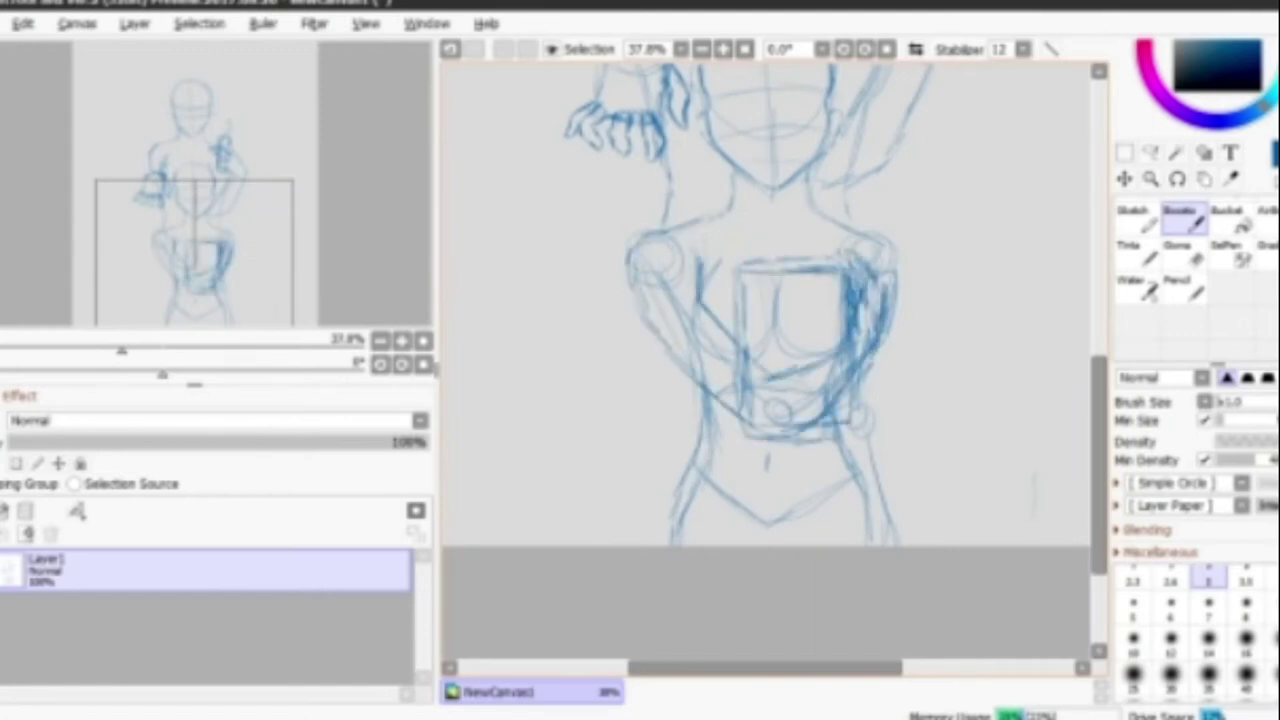
pyautogui.moveTo(895, 422); pyautogui.dragTo(890, 544)
# Undo the last stroke and sketch receding perspective lines in the background on both sides of the figures.
pyautogui.scroll(-3, 766, 300)
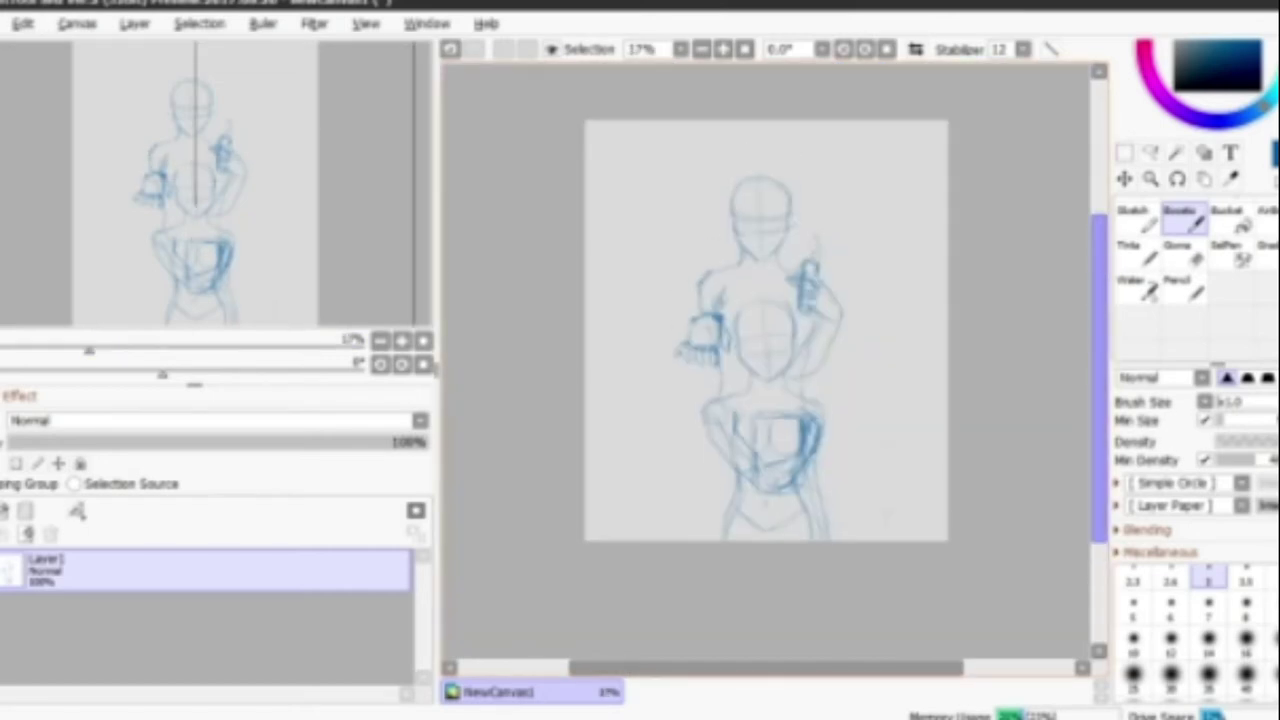
pyautogui.hotkey('ctrl', 'z')
pyautogui.moveTo(588, 166); pyautogui.dragTo(684, 230)
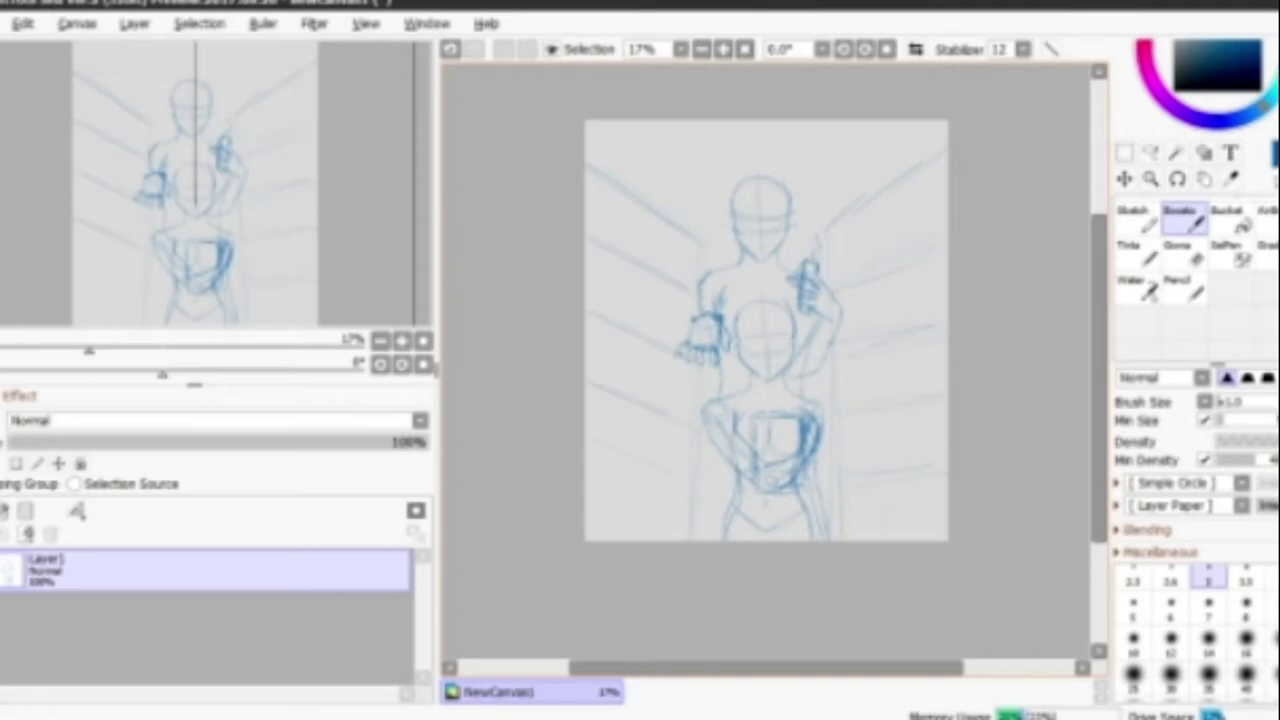
# Draw the front figure's eyes, nose and mouth in magenta over the blue face guidelines.
pyautogui.scroll(5, 760, 210)
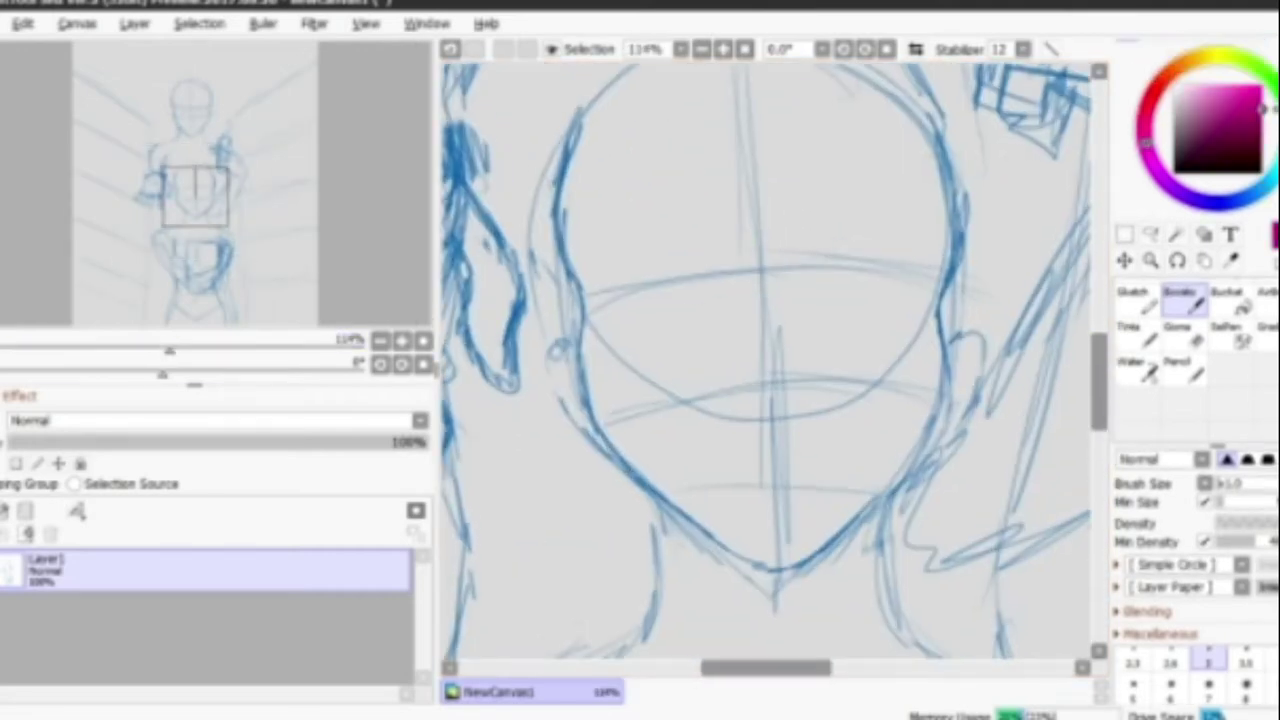
pyautogui.moveTo(740, 240); pyautogui.dragTo(734, 400)
pyautogui.moveTo(604, 300)
pyautogui.mouseDown()
pyautogui.moveTo(734, 300)
pyautogui.moveTo(690, 280)
pyautogui.mouseUp()
pyautogui.moveTo(804, 287)
pyautogui.mouseDown()
pyautogui.moveTo(908, 294)
pyautogui.moveTo(836, 282)
pyautogui.mouseUp()
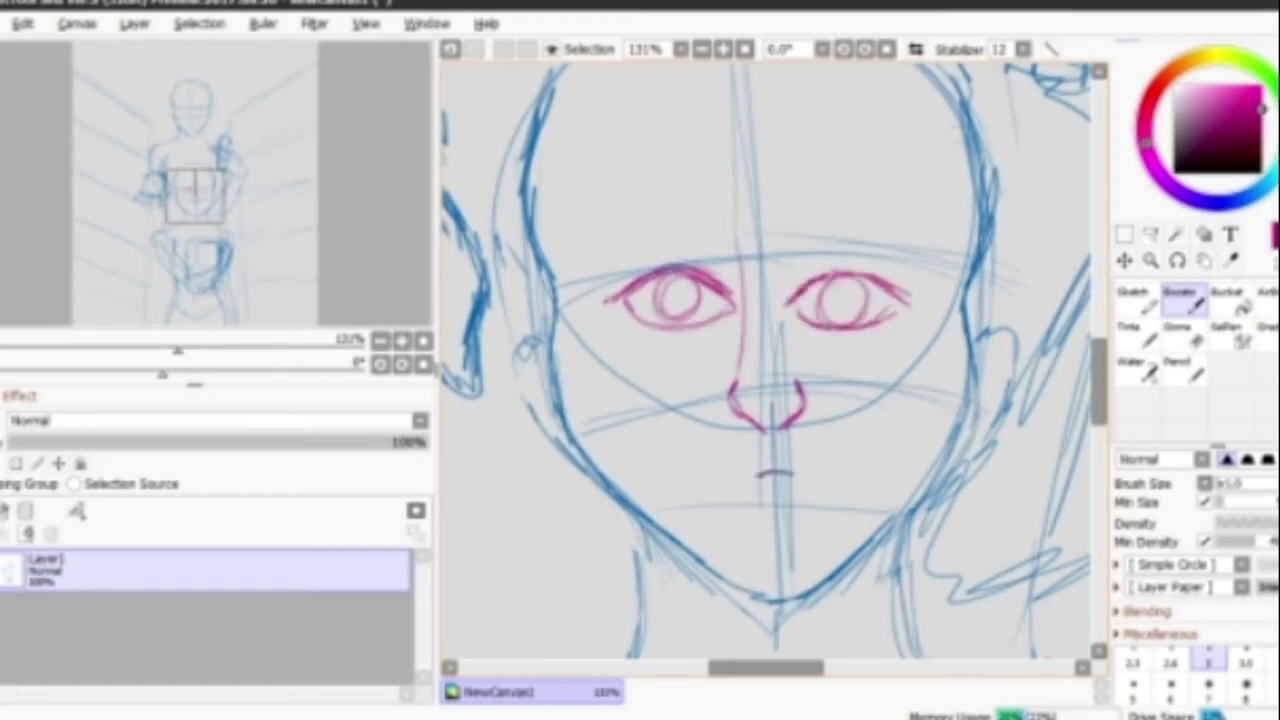
# Add thin eyebrows and half-rim rectangular glasses with a bridge to the front figure's face.
pyautogui.moveTo(730, 352); pyautogui.dragTo(790, 346)
pyautogui.moveTo(620, 336); pyautogui.dragTo(732, 372)
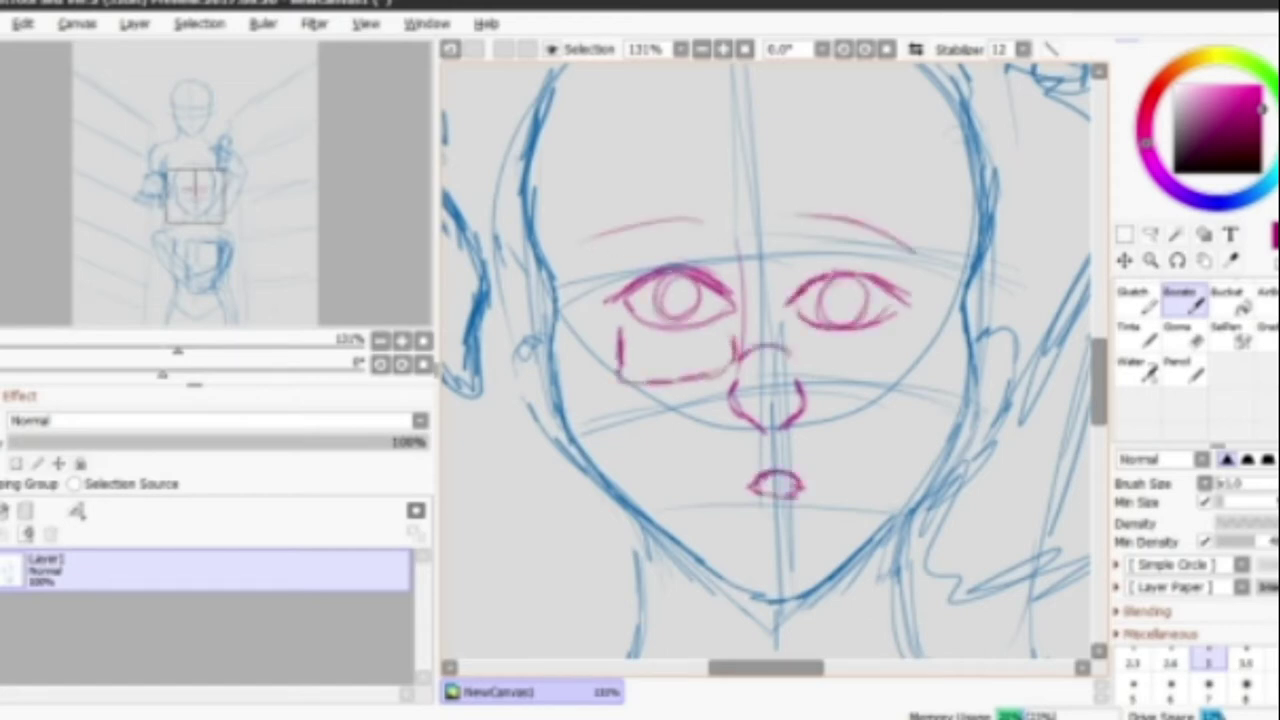
pyautogui.moveTo(790, 334); pyautogui.dragTo(904, 370)
# Draw the front figure's hairline arc and a side-swept fringe falling across the forehead.
pyautogui.scroll(2, 774, 362)
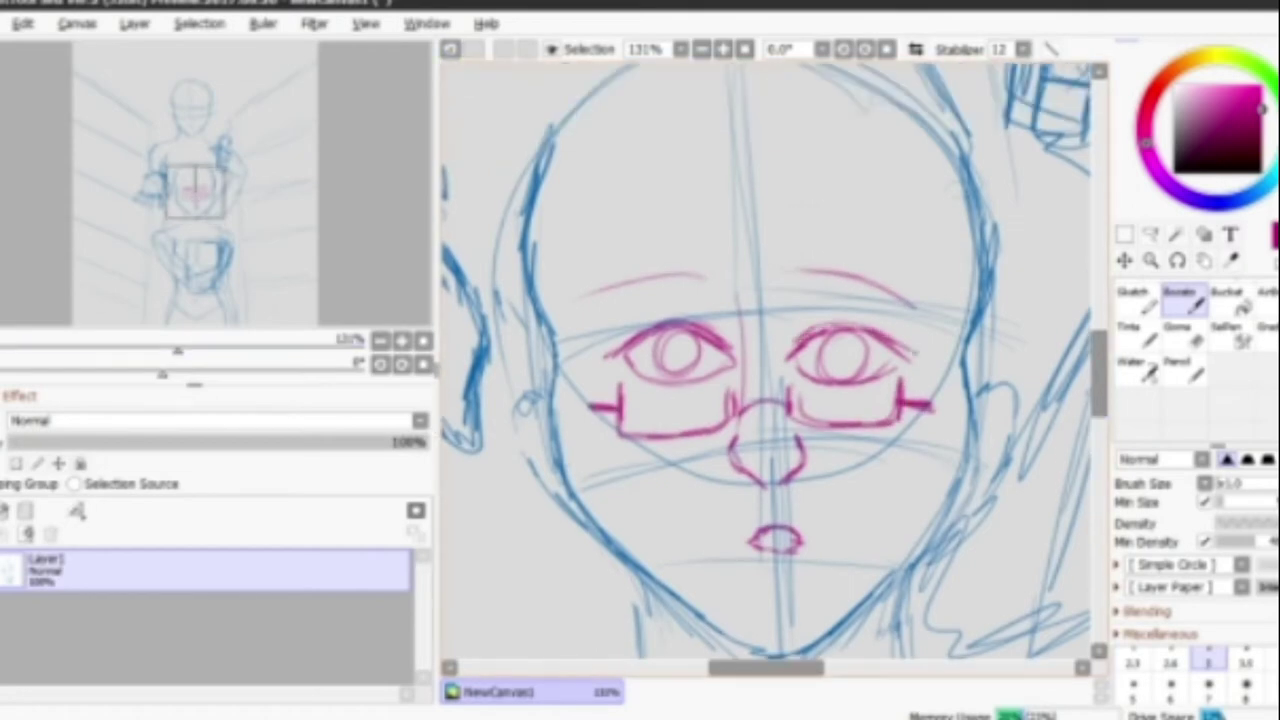
pyautogui.moveTo(972, 410); pyautogui.dragTo(575, 418)
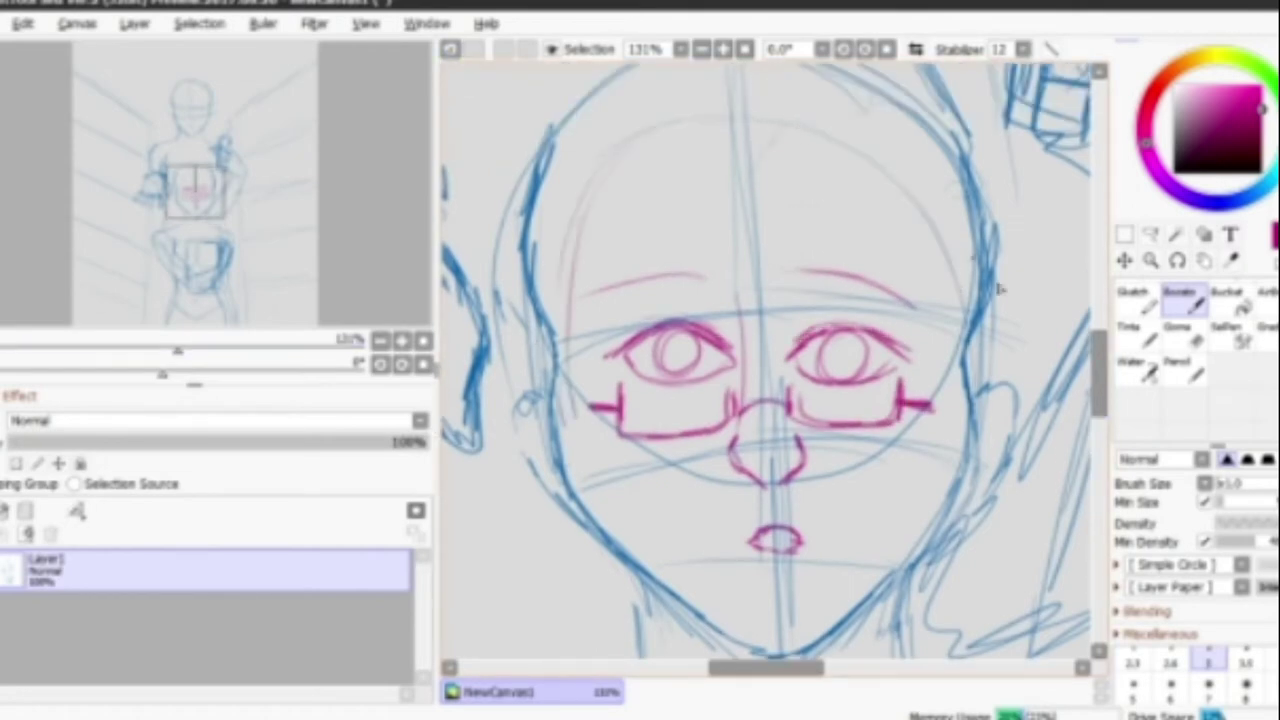
pyautogui.scroll(4, 998, 289)
pyautogui.moveTo(856, 156); pyautogui.dragTo(730, 416)
pyautogui.moveTo(800, 268); pyautogui.dragTo(694, 428)
pyautogui.moveTo(756, 260); pyautogui.dragTo(662, 438)
pyautogui.moveTo(718, 250); pyautogui.dragTo(622, 478)
pyautogui.moveTo(766, 318); pyautogui.dragTo(684, 442)
pyautogui.moveTo(600, 308); pyautogui.dragTo(562, 586)
pyautogui.scroll(-7, 580, 560)
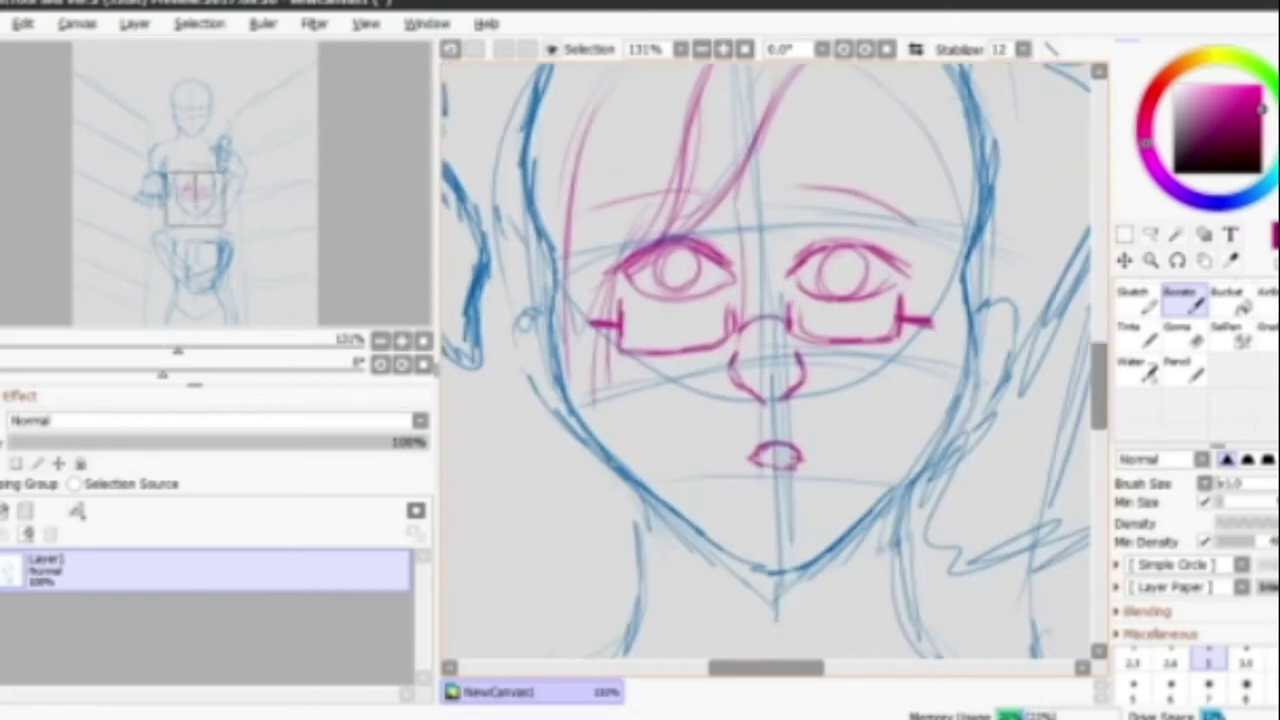
# Draw long hair strands running down one side of the front figure's face.
pyautogui.moveTo(660, 340); pyautogui.dragTo(580, 545)
pyautogui.moveTo(650, 215); pyautogui.dragTo(610, 535)
pyautogui.moveTo(560, 180); pyautogui.dragTo(500, 515)
pyautogui.moveTo(580, 255); pyautogui.dragTo(490, 540)
pyautogui.moveTo(555, 380); pyautogui.dragTo(520, 615)
# Draw the other side of the fringe, the outer hair contour over the head and wavy locks reaching the shoulders.
pyautogui.scroll(-3, 770, 360)
pyautogui.moveTo(700, 355); pyautogui.dragTo(660, 478)
pyautogui.moveTo(755, 195); pyautogui.dragTo(705, 285)
pyautogui.moveTo(800, 172); pyautogui.dragTo(884, 300)
pyautogui.moveTo(626, 400); pyautogui.dragTo(578, 565)
pyautogui.moveTo(632, 155); pyautogui.dragTo(598, 278)
pyautogui.moveTo(604, 184)
pyautogui.mouseDown()
pyautogui.moveTo(910, 230)
pyautogui.moveTo(926, 536)
pyautogui.mouseUp()
pyautogui.moveTo(900, 385); pyautogui.dragTo(944, 590)
# Outline the front figure's lower face, neck sides and curved neckline in magenta.
pyautogui.scroll(-4, 775, 360)
pyautogui.moveTo(856, 322)
pyautogui.mouseDown()
pyautogui.moveTo(668, 316)
pyautogui.moveTo(830, 395)
pyautogui.moveTo(874, 365)
pyautogui.mouseUp()
pyautogui.scroll(2, 640, 363)
pyautogui.moveTo(880, 238)
pyautogui.mouseDown()
pyautogui.moveTo(820, 370)
pyautogui.moveTo(700, 360)
pyautogui.moveTo(892, 316)
pyautogui.moveTo(870, 455)
pyautogui.mouseUp()
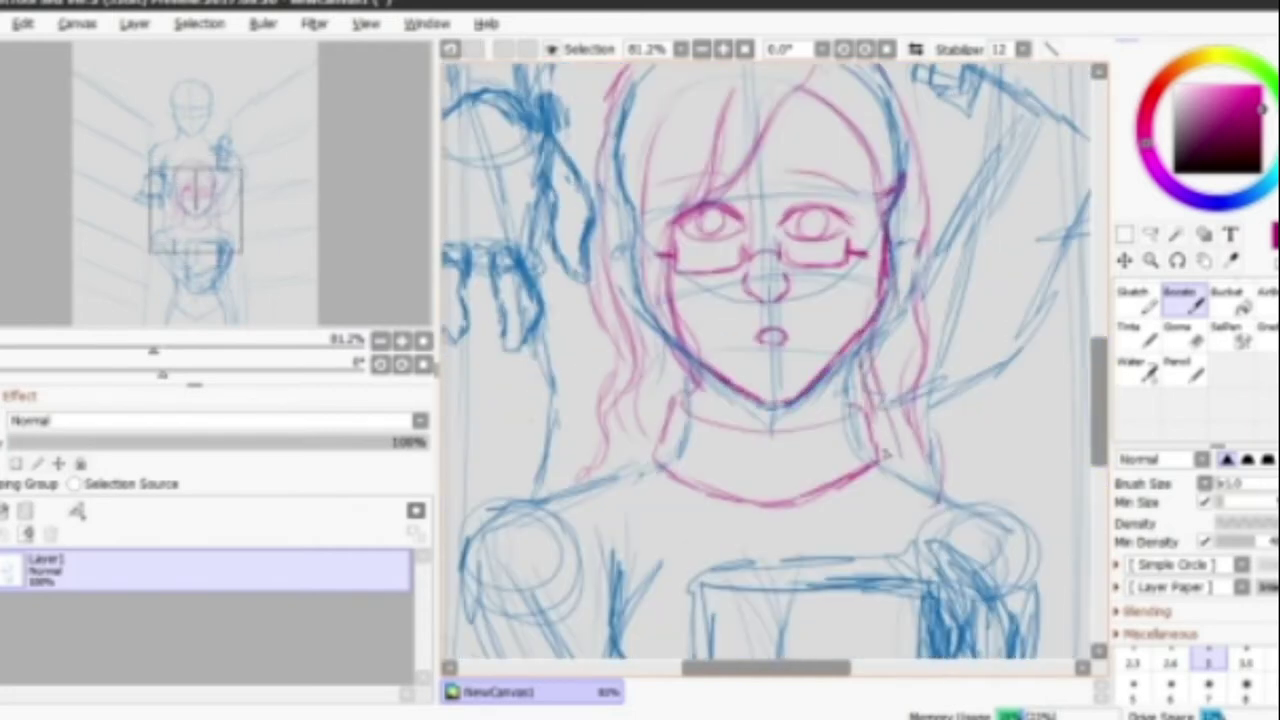
pyautogui.moveTo(872, 365); pyautogui.dragTo(884, 460)
# Outline the front figure's shoulders and the folded arm reaching under the book in magenta.
pyautogui.scroll(-5, 765, 360)
pyautogui.scroll(-3, 765, 360)
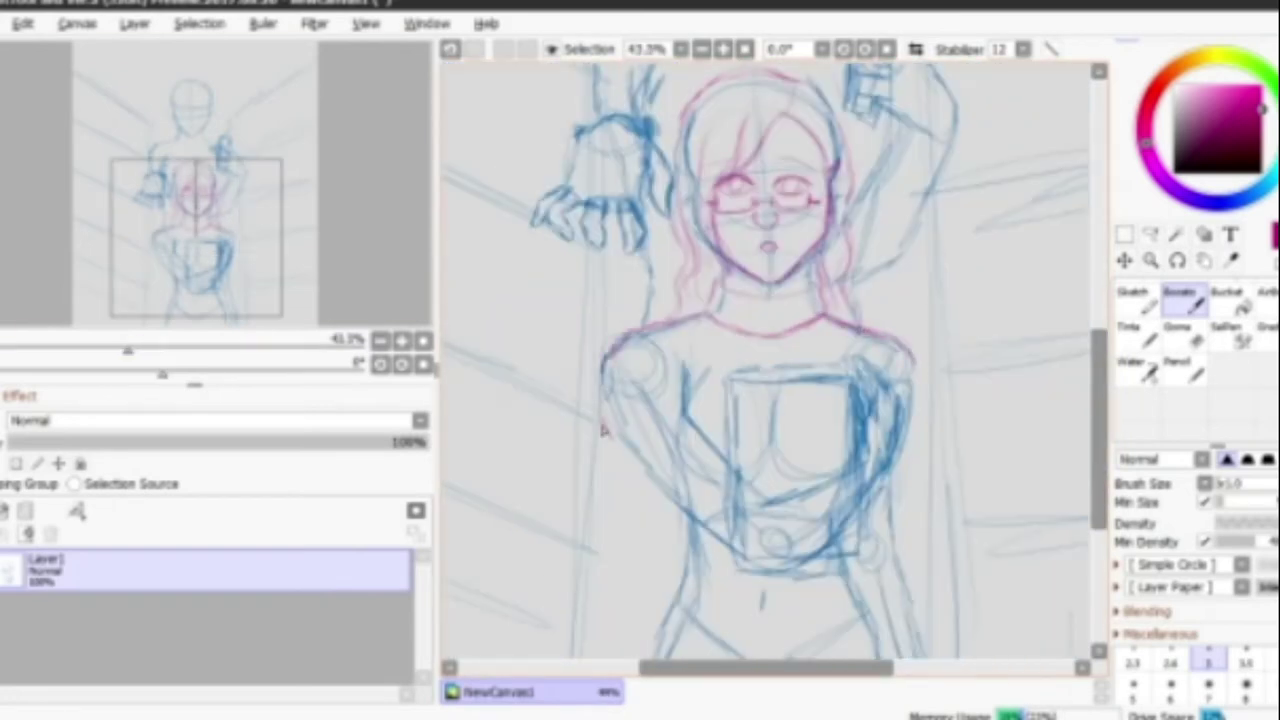
pyautogui.moveTo(603, 420); pyautogui.dragTo(830, 548)
pyautogui.moveTo(676, 380); pyautogui.dragTo(760, 490)
pyautogui.moveTo(620, 352); pyautogui.dragTo(590, 470)
pyautogui.press('e')
pyautogui.press('b')
pyautogui.moveTo(760, 490); pyautogui.dragTo(788, 500)
# Draw the fingers, hand and wrist gripping the upper corner of the book in magenta.
pyautogui.scroll(5, 877, 353)
pyautogui.moveTo(815, 380); pyautogui.dragTo(845, 540)
pyautogui.moveTo(800, 355); pyautogui.dragTo(875, 400)
pyautogui.moveTo(880, 405); pyautogui.dragTo(920, 490)
pyautogui.moveTo(800, 365); pyautogui.dragTo(855, 430)
pyautogui.moveTo(905, 405); pyautogui.dragTo(955, 578)
pyautogui.moveTo(898, 398); pyautogui.dragTo(950, 550)
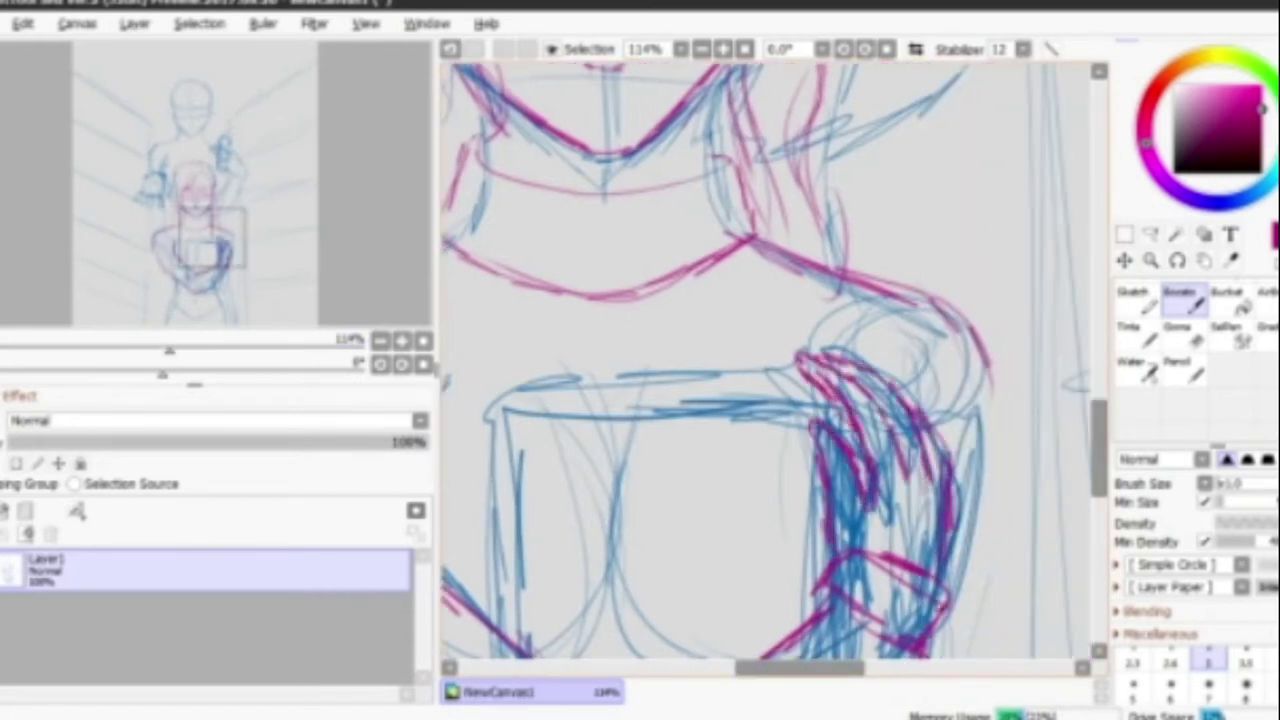
# Outline the book's edges and the front figure's waist and hip bands in magenta.
pyautogui.scroll(-6, 930, 480)
pyautogui.scroll(2, 750, 450)
pyautogui.moveTo(664, 398); pyautogui.dragTo(660, 316)
pyautogui.moveTo(660, 312); pyautogui.dragTo(790, 310)
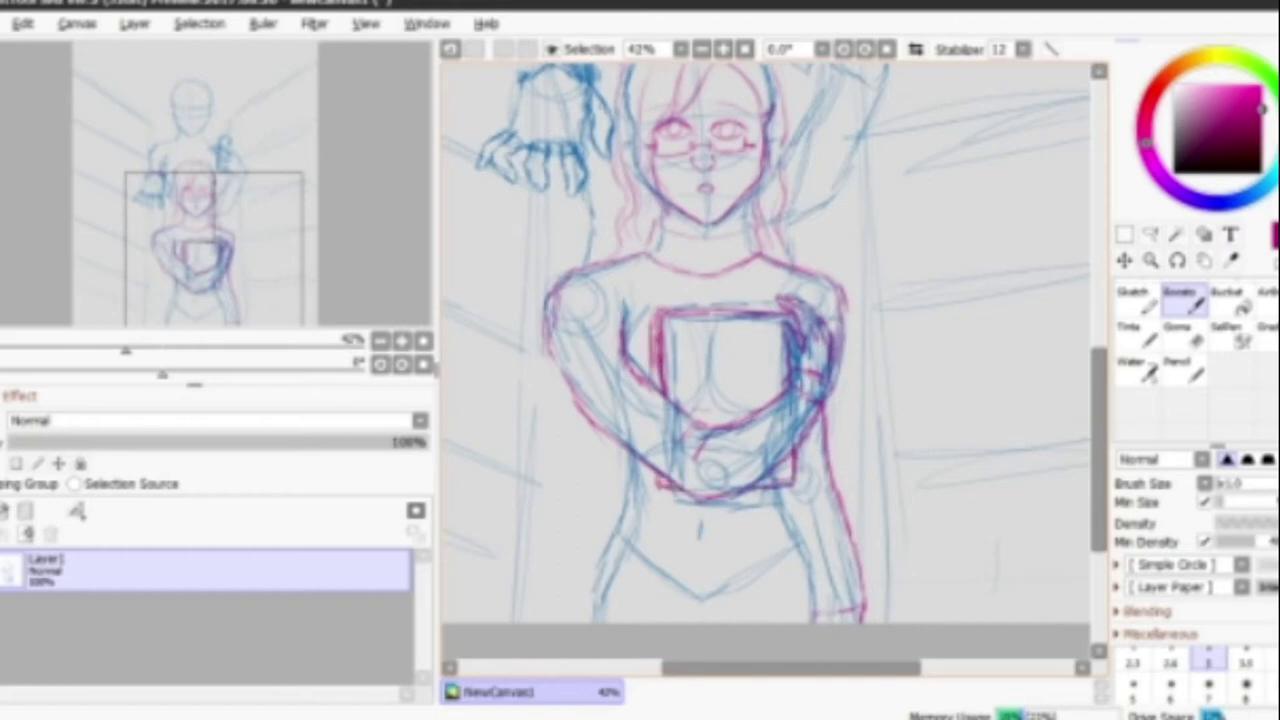
pyautogui.moveTo(605, 518)
pyautogui.mouseDown()
pyautogui.moveTo(805, 540)
pyautogui.moveTo(597, 576)
pyautogui.moveTo(810, 582)
pyautogui.mouseUp()
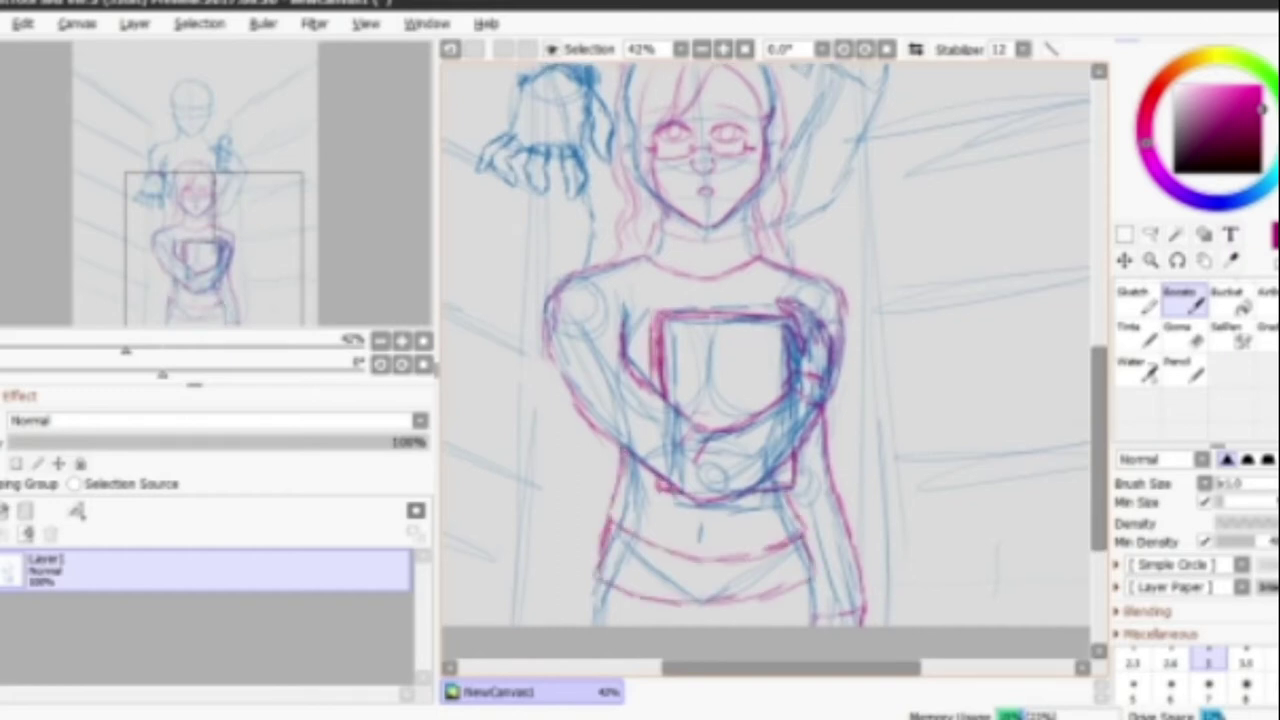
# Sketch a curved headband with pointed ends across the rear figure's forehead in red.
pyautogui.scroll(4, 700, 150)
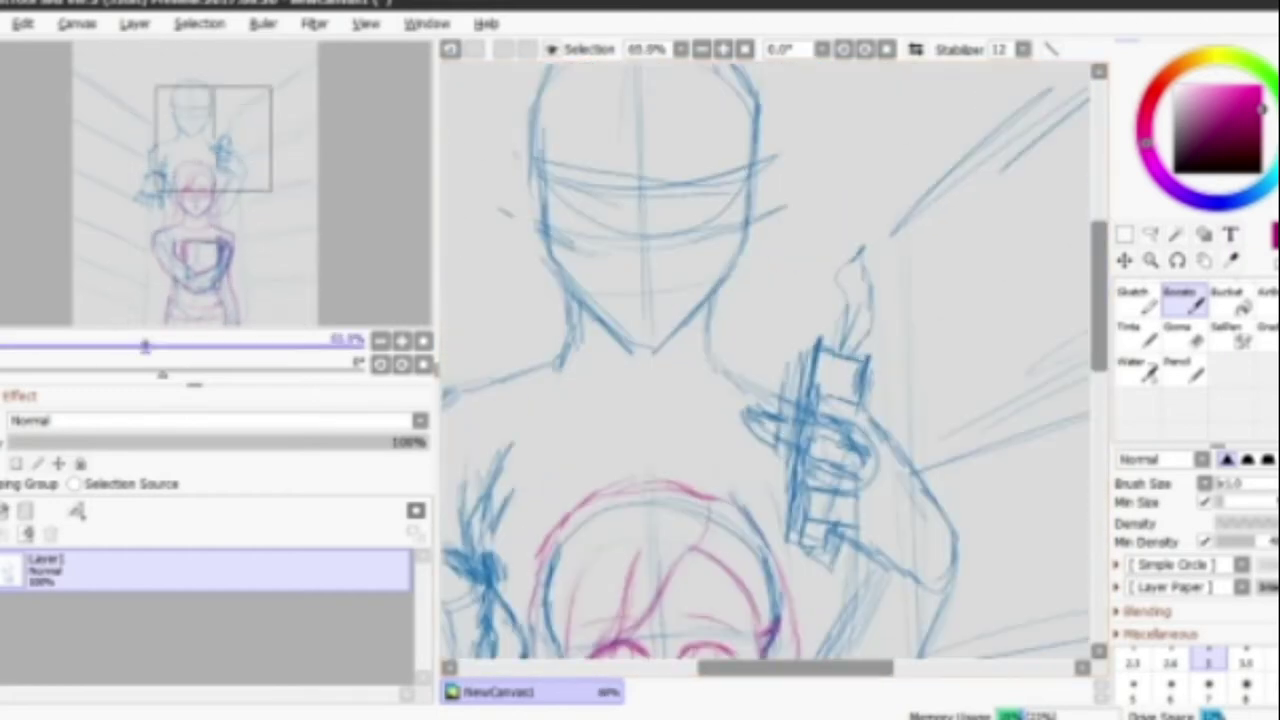
pyautogui.moveTo(700, 250); pyautogui.dragTo(814, 450)
pyautogui.scroll(2, 770, 400)
pyautogui.moveTo(600, 245)
pyautogui.mouseDown()
pyautogui.moveTo(1025, 300)
pyautogui.moveTo(600, 318)
pyautogui.moveTo(1072, 258)
pyautogui.mouseUp()
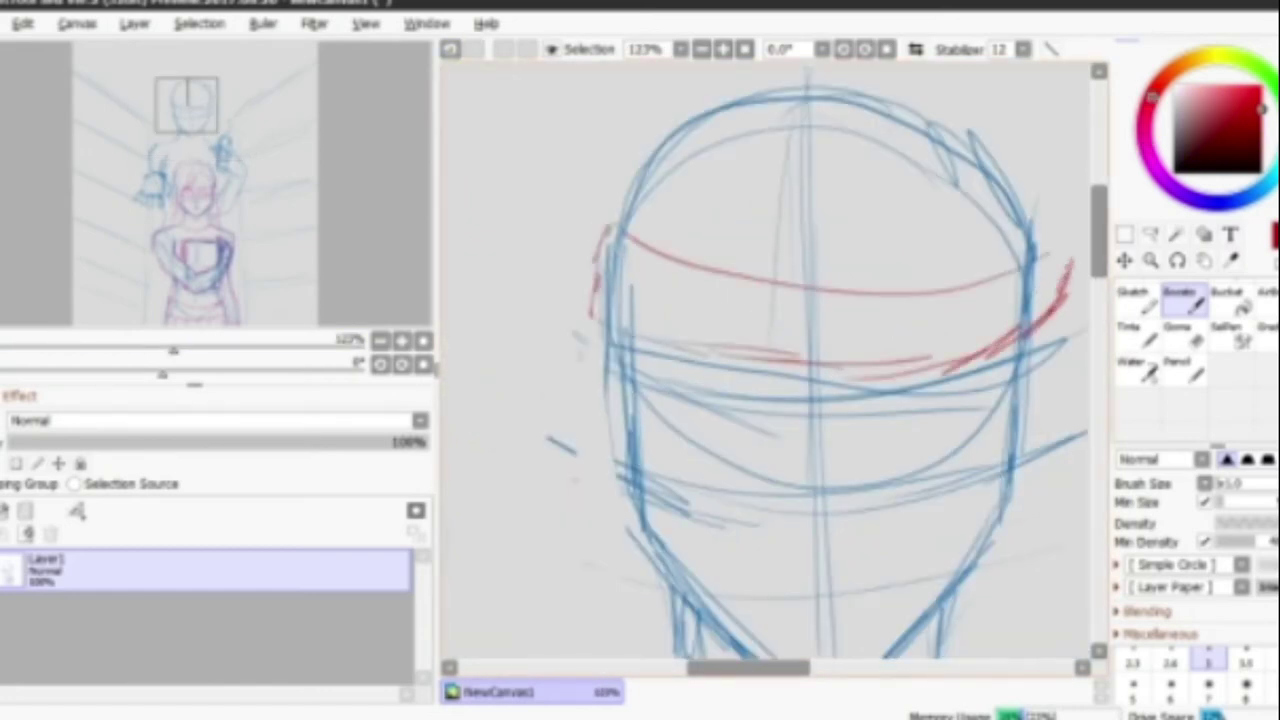
pyautogui.moveTo(680, 242); pyautogui.dragTo(1070, 246)
pyautogui.moveTo(594, 205); pyautogui.dragTo(680, 248)
pyautogui.moveTo(590, 300); pyautogui.dragTo(940, 372)
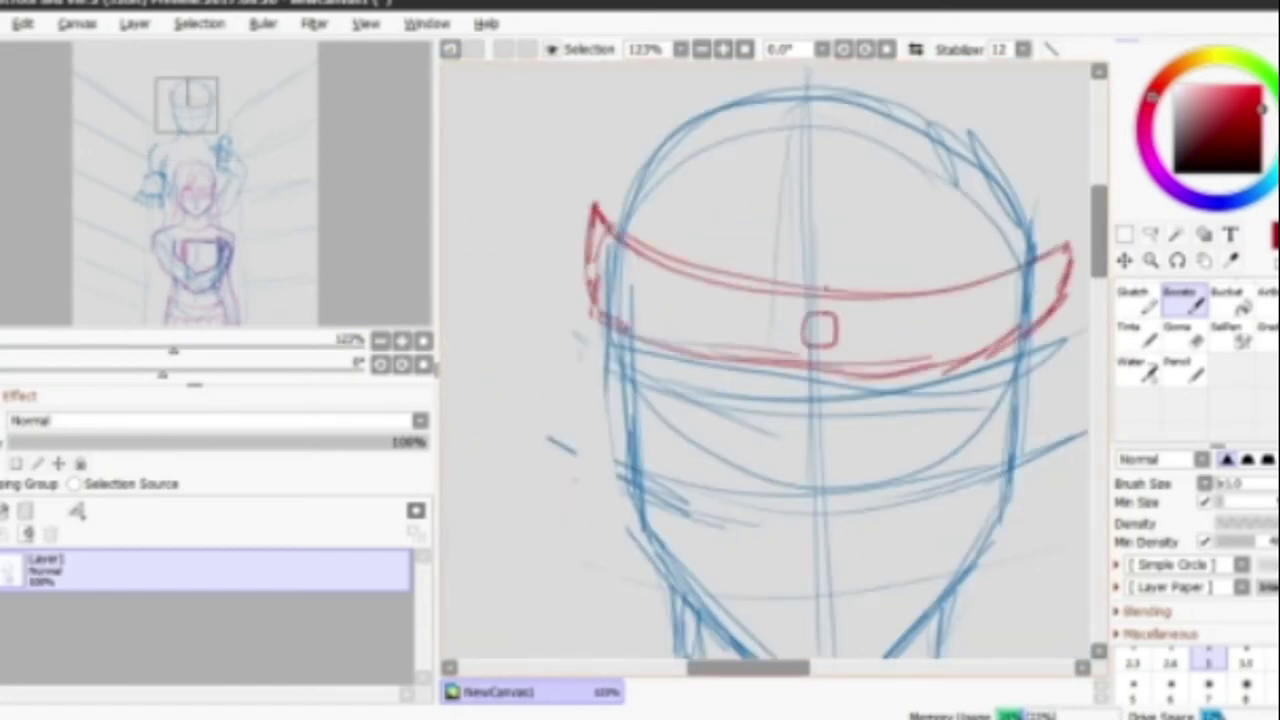
# Draw a pointed star around the square jewel at the centre of the headband in red.
pyautogui.moveTo(806, 346); pyautogui.dragTo(768, 378)
pyautogui.moveTo(796, 312); pyautogui.dragTo(772, 324)
pyautogui.moveTo(836, 346); pyautogui.dragTo(868, 384)
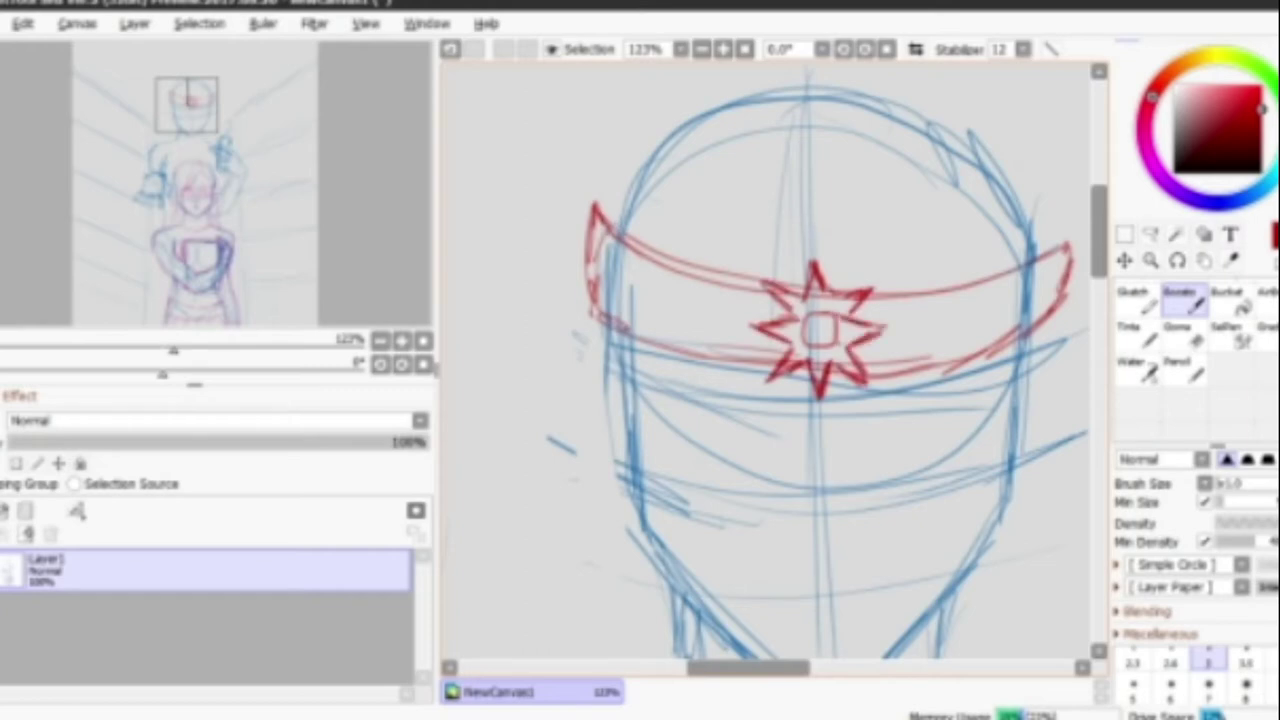
pyautogui.scroll(3, 765, 360)
# Sketch the domed contour of the head above the headband in red.
pyautogui.moveTo(605, 325)
pyautogui.mouseDown()
pyautogui.moveTo(1060, 330)
pyautogui.moveTo(1068, 360)
pyautogui.mouseUp()
pyautogui.hotkey('ctrl', 'z')
pyautogui.moveTo(820, 122); pyautogui.dragTo(1064, 345)
pyautogui.moveTo(683, 202); pyautogui.dragTo(590, 330)
pyautogui.moveTo(640, 245); pyautogui.dragTo(806, 115)
pyautogui.moveTo(790, 114); pyautogui.dragTo(978, 216)
# Draw thick red eyebrows on the rear figure's face, just below the headband.
pyautogui.scroll(-5, 765, 360)
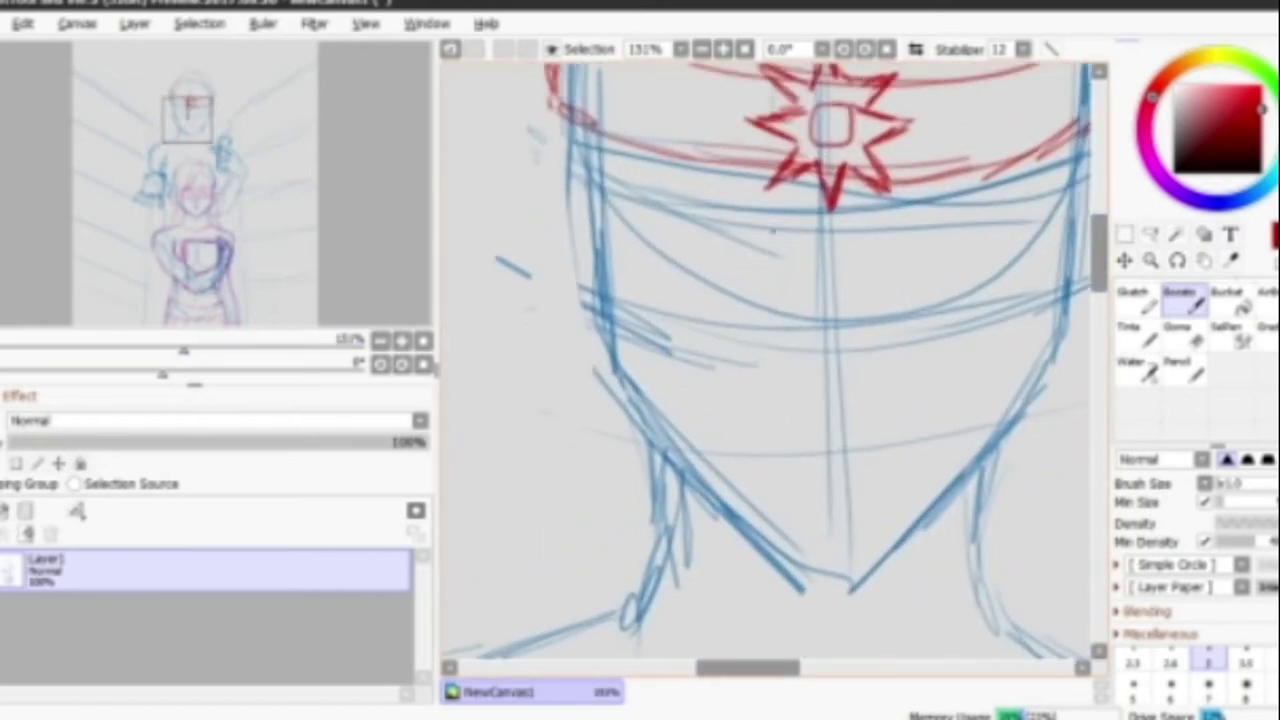
pyautogui.moveTo(630, 210); pyautogui.dragTo(776, 232)
pyautogui.moveTo(642, 215); pyautogui.dragTo(798, 240)
pyautogui.moveTo(870, 222)
pyautogui.mouseDown()
pyautogui.moveTo(1046, 230)
pyautogui.moveTo(1032, 236)
pyautogui.mouseUp()
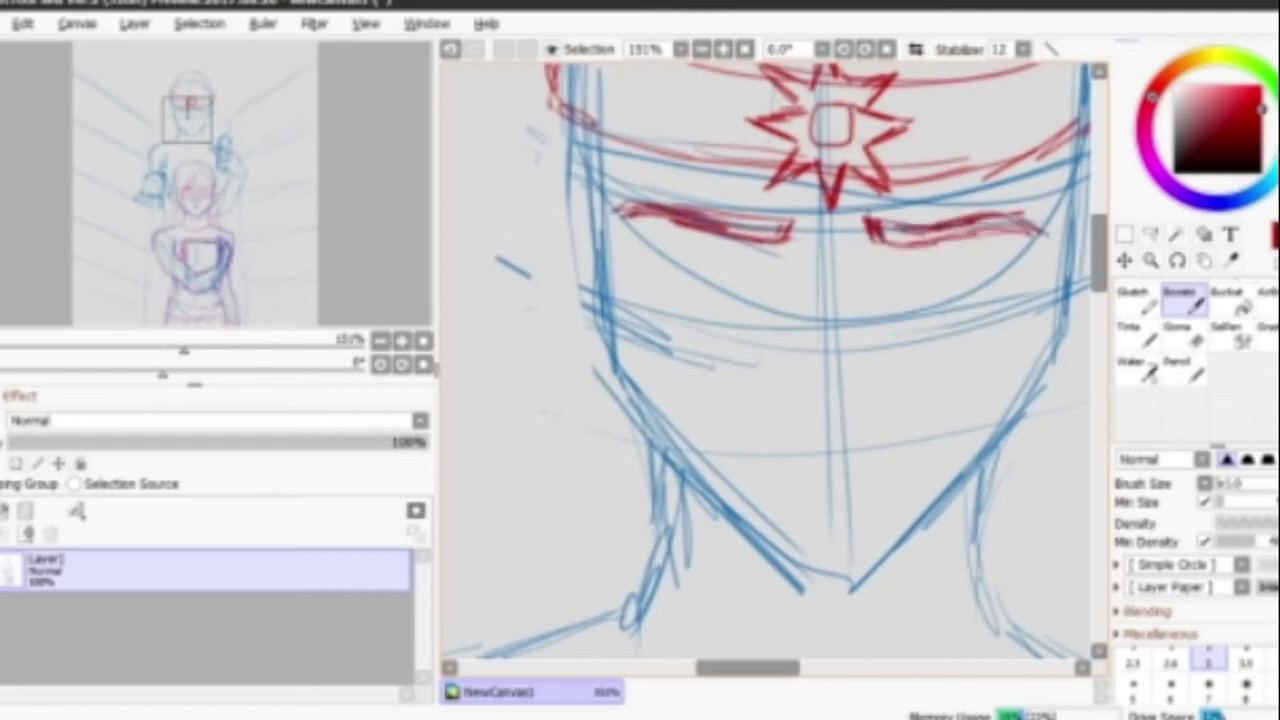
# Draw the rear figure's almond-shaped eyes with round irises in red.
pyautogui.moveTo(652, 264)
pyautogui.mouseDown()
pyautogui.moveTo(706, 304)
pyautogui.moveTo(780, 284)
pyautogui.mouseUp()
pyautogui.moveTo(718, 296); pyautogui.dragTo(646, 270)
pyautogui.moveTo(876, 280); pyautogui.dragTo(1000, 272)
pyautogui.moveTo(920, 262)
pyautogui.mouseDown()
pyautogui.moveTo(864, 300)
pyautogui.moveTo(1004, 280)
pyautogui.mouseUp()
pyautogui.moveTo(928, 278); pyautogui.dragTo(960, 302)
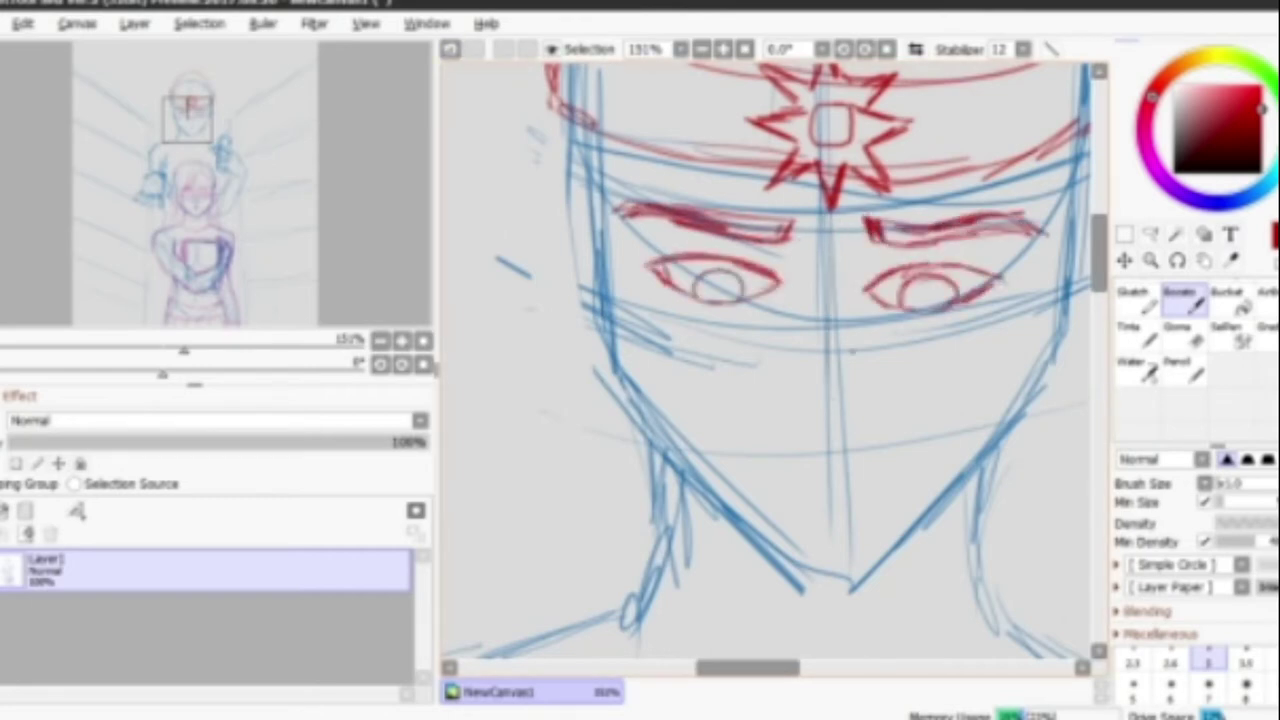
# Draw the rear figure's nose and a curled moustache over the mouth in red.
pyautogui.moveTo(854, 330); pyautogui.dragTo(860, 432)
pyautogui.moveTo(822, 352); pyautogui.dragTo(880, 408)
pyautogui.moveTo(846, 262)
pyautogui.mouseDown()
pyautogui.moveTo(866, 364)
pyautogui.moveTo(836, 410)
pyautogui.mouseUp()
pyautogui.moveTo(830, 272); pyautogui.dragTo(830, 218)
pyautogui.scroll(-3, 775, 360)
pyautogui.moveTo(732, 322)
pyautogui.mouseDown()
pyautogui.moveTo(798, 316)
pyautogui.moveTo(826, 340)
pyautogui.moveTo(958, 322)
pyautogui.moveTo(794, 343)
pyautogui.moveTo(852, 358)
pyautogui.mouseUp()
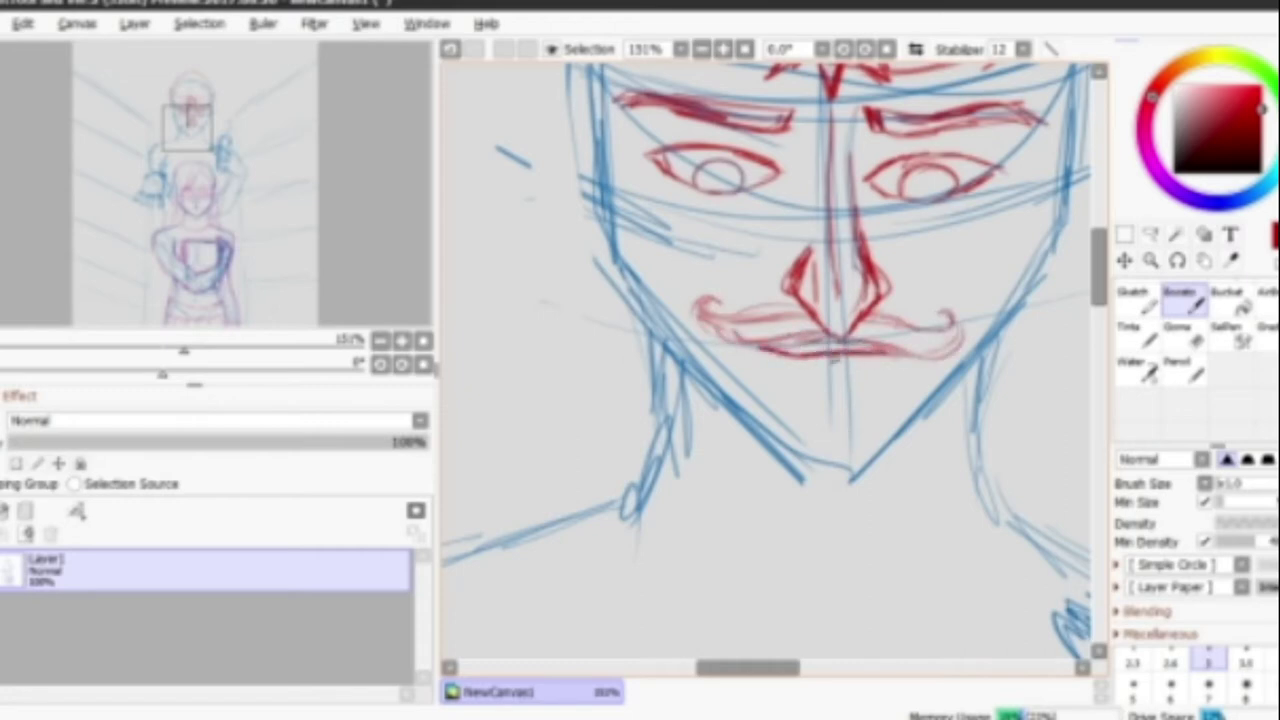
# Sketch the rear figure's long wavy hair falling along one side of the face in red.
pyautogui.scroll(-2, 770, 360)
pyautogui.moveTo(634, 110); pyautogui.dragTo(684, 358)
pyautogui.moveTo(662, 316); pyautogui.dragTo(690, 522)
pyautogui.moveTo(686, 446); pyautogui.dragTo(690, 575)
pyautogui.moveTo(632, 96)
pyautogui.mouseDown()
pyautogui.moveTo(600, 330)
pyautogui.moveTo(690, 635)
pyautogui.mouseUp()
pyautogui.moveTo(600, 82); pyautogui.dragTo(545, 290)
pyautogui.moveTo(560, 250); pyautogui.dragTo(555, 505)
# Sketch the matching long wavy locks on the other side of the rear figure's face in red.
pyautogui.moveTo(965, 118); pyautogui.dragTo(985, 280)
pyautogui.moveTo(960, 250); pyautogui.dragTo(920, 580)
pyautogui.hscroll(2, 770, 360)
pyautogui.moveTo(880, 266); pyautogui.dragTo(815, 610)
pyautogui.moveTo(826, 556); pyautogui.dragTo(786, 616)
pyautogui.moveTo(930, 76); pyautogui.dragTo(962, 370)
pyautogui.moveTo(935, 176); pyautogui.dragTo(895, 510)
pyautogui.moveTo(900, 84); pyautogui.dragTo(935, 230)
pyautogui.moveTo(976, 250); pyautogui.dragTo(935, 510)
pyautogui.scroll(-3, 770, 360)
pyautogui.scroll(4, 770, 360)
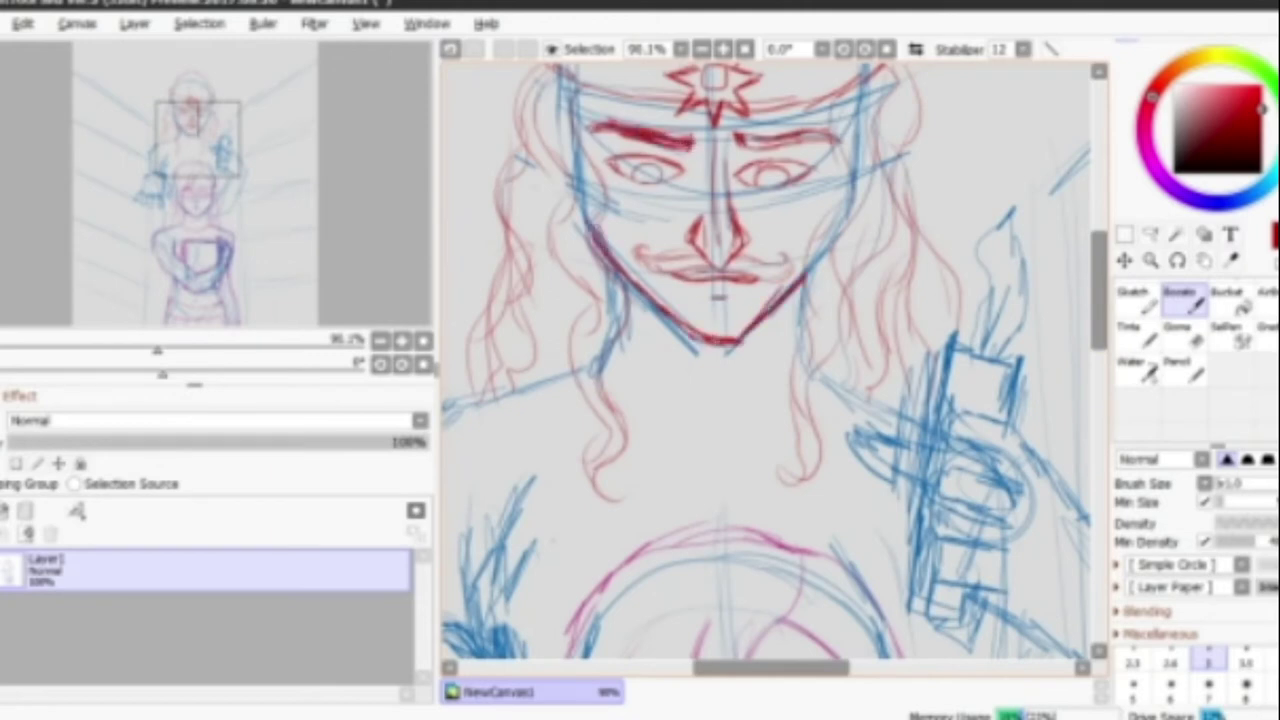
# Sketch the rear figure's pointed V-shaped collar with an arched inner neckline in red.
pyautogui.moveTo(624, 324); pyautogui.dragTo(722, 370)
pyautogui.moveTo(800, 368); pyautogui.dragTo(746, 434)
pyautogui.moveTo(700, 400)
pyautogui.mouseDown()
pyautogui.moveTo(606, 358)
pyautogui.moveTo(652, 430)
pyautogui.mouseUp()
pyautogui.moveTo(786, 402); pyautogui.dragTo(776, 534)
pyautogui.moveTo(612, 380); pyautogui.dragTo(632, 562)
pyautogui.click(451, 48)
pyautogui.click(451, 48)
pyautogui.moveTo(608, 368); pyautogui.dragTo(684, 446)
pyautogui.moveTo(644, 398); pyautogui.dragTo(711, 486)
pyautogui.moveTo(711, 486)
pyautogui.mouseDown()
pyautogui.moveTo(800, 376)
pyautogui.moveTo(914, 410)
pyautogui.mouseUp()
pyautogui.moveTo(700, 450); pyautogui.dragTo(865, 450)
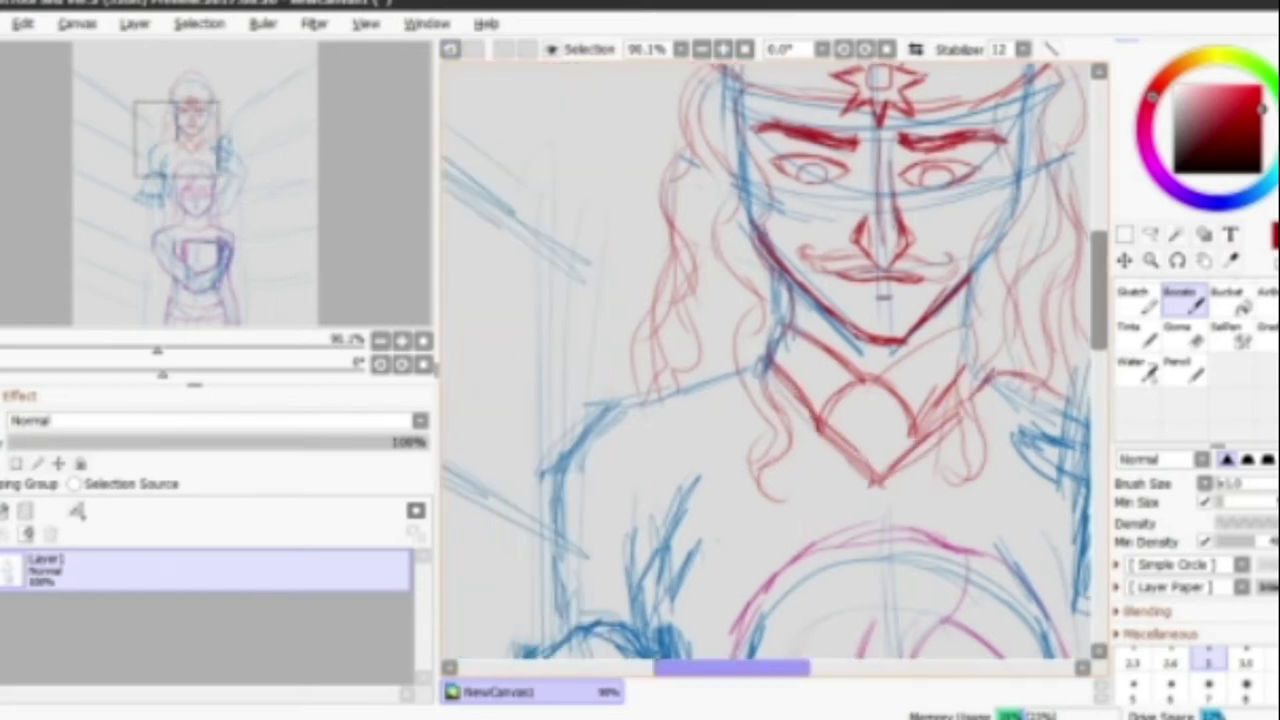
# Outline the rear figure's shoulders and raised bent arm with its ragged sleeve edge in red.
pyautogui.scroll(-5, 766, 360)
pyautogui.scroll(-2, 766, 360)
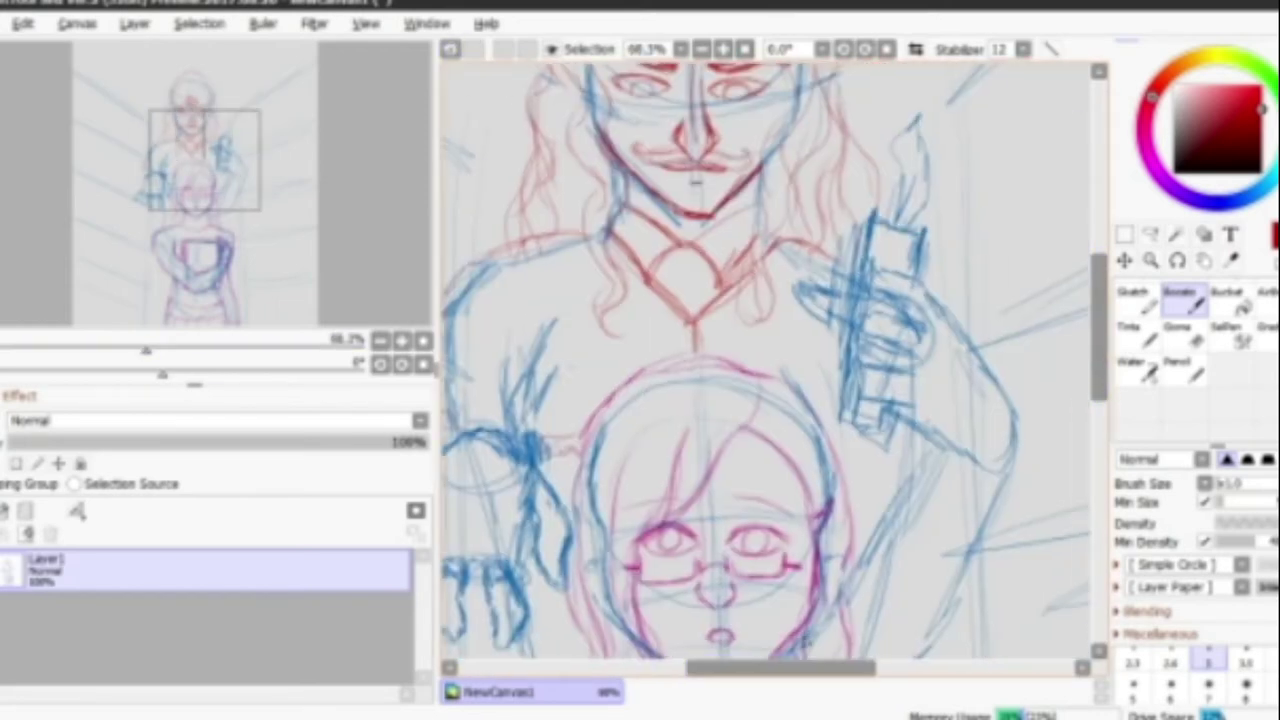
pyautogui.scroll(-4, 766, 360)
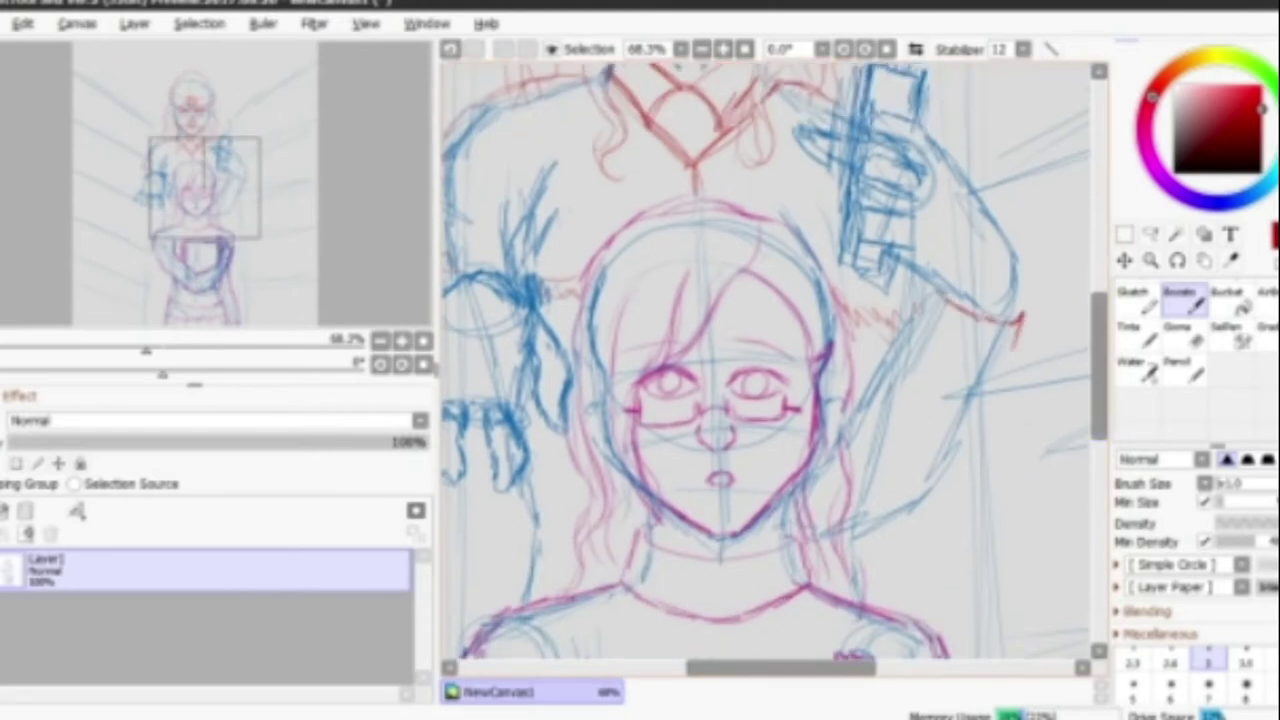
pyautogui.moveTo(1016, 340); pyautogui.dragTo(888, 540)
pyautogui.moveTo(940, 290); pyautogui.dragTo(848, 416)
pyautogui.scroll(2, 766, 360)
pyautogui.moveTo(1020, 216); pyautogui.dragTo(936, 382)
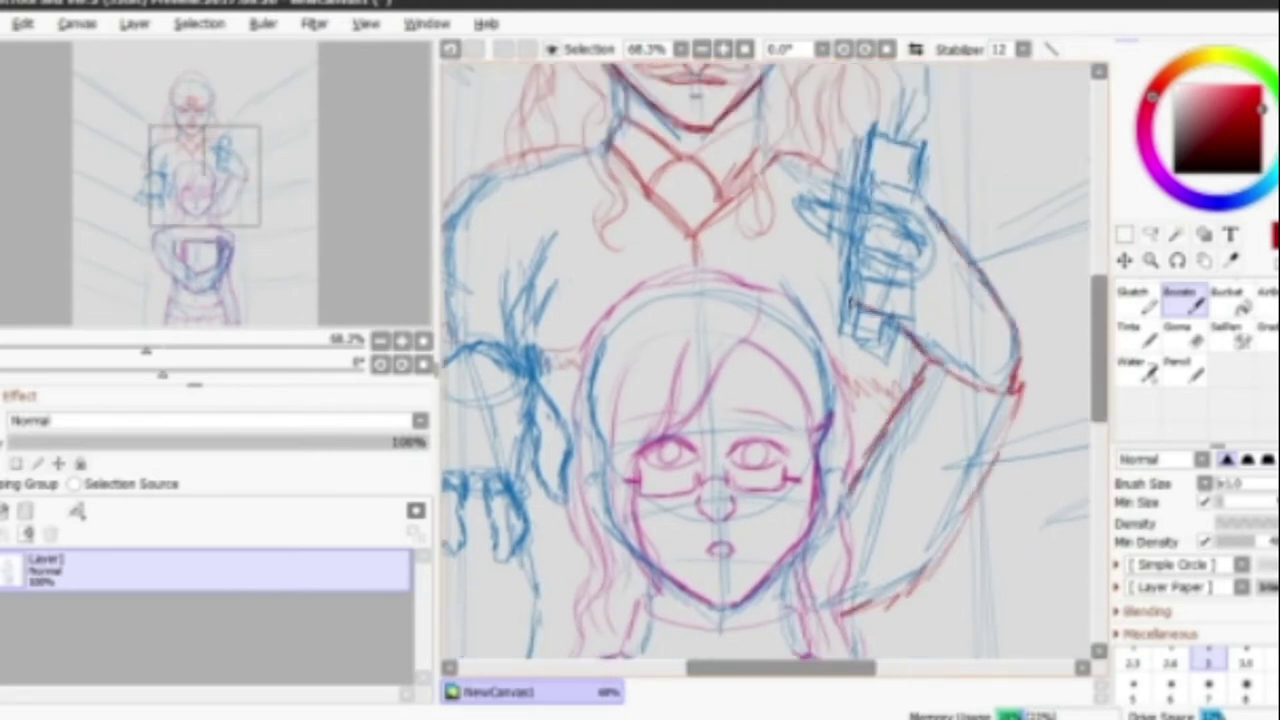
# Trace both of the rear figure's hands, one splayed and one gripping the candle, and the torso side in red.
pyautogui.hscroll(-5, 1005, 283)
pyautogui.moveTo(650, 378)
pyautogui.mouseDown()
pyautogui.moveTo(758, 346)
pyautogui.moveTo(620, 458)
pyautogui.mouseUp()
pyautogui.moveTo(754, 372)
pyautogui.mouseDown()
pyautogui.moveTo(804, 440)
pyautogui.moveTo(792, 462)
pyautogui.mouseUp()
pyautogui.moveTo(752, 432); pyautogui.dragTo(748, 470)
pyautogui.moveTo(712, 438); pyautogui.dragTo(710, 482)
pyautogui.moveTo(672, 442)
pyautogui.mouseDown()
pyautogui.moveTo(670, 488)
pyautogui.moveTo(640, 554)
pyautogui.mouseUp()
pyautogui.moveTo(662, 478); pyautogui.dragTo(692, 560)
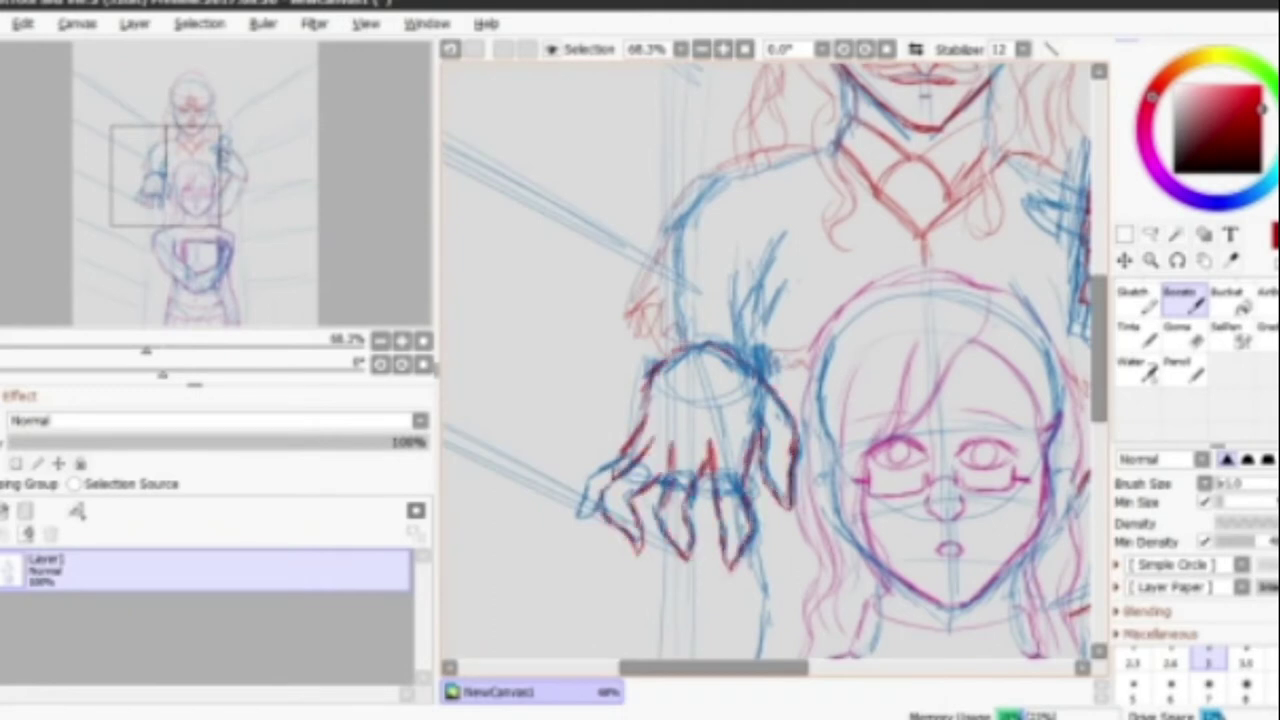
pyautogui.hscroll(3, 775, 360)
pyautogui.scroll(-2, 775, 360)
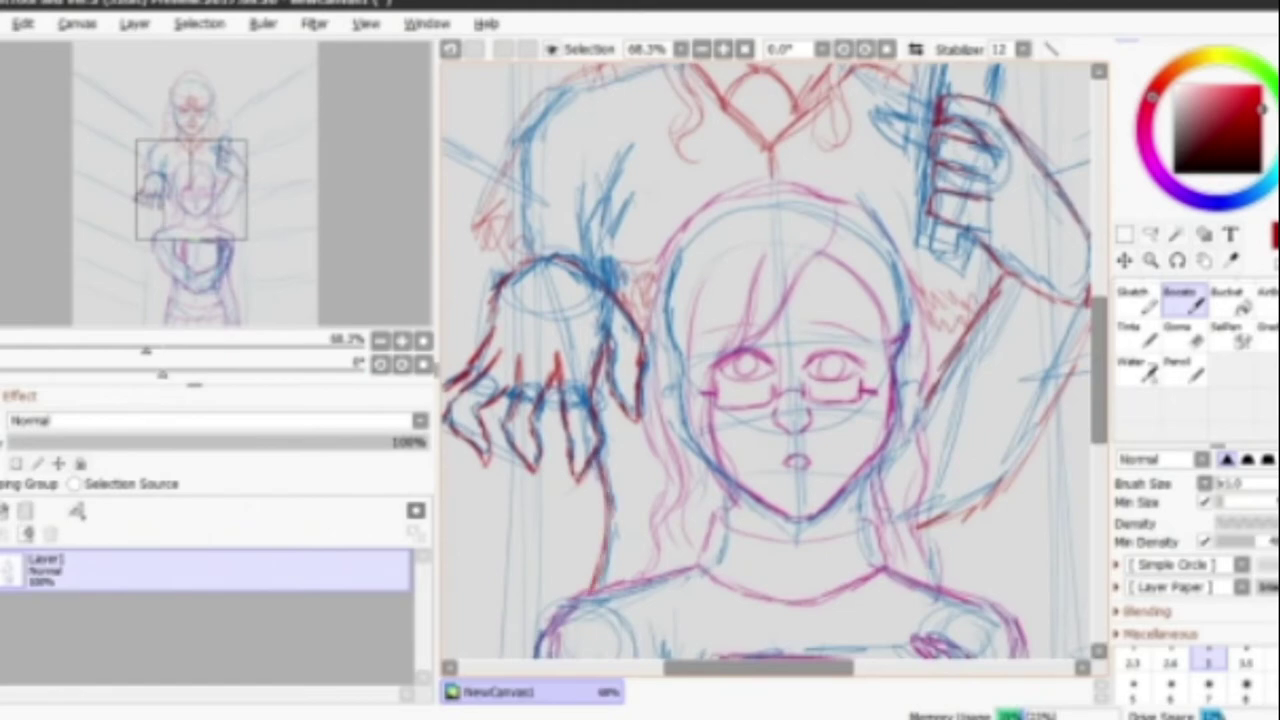
# Trace the background wall lines in yellow-green and the candle's body in red.
pyautogui.scroll(-3, 775, 360)
pyautogui.click(1222, 57)
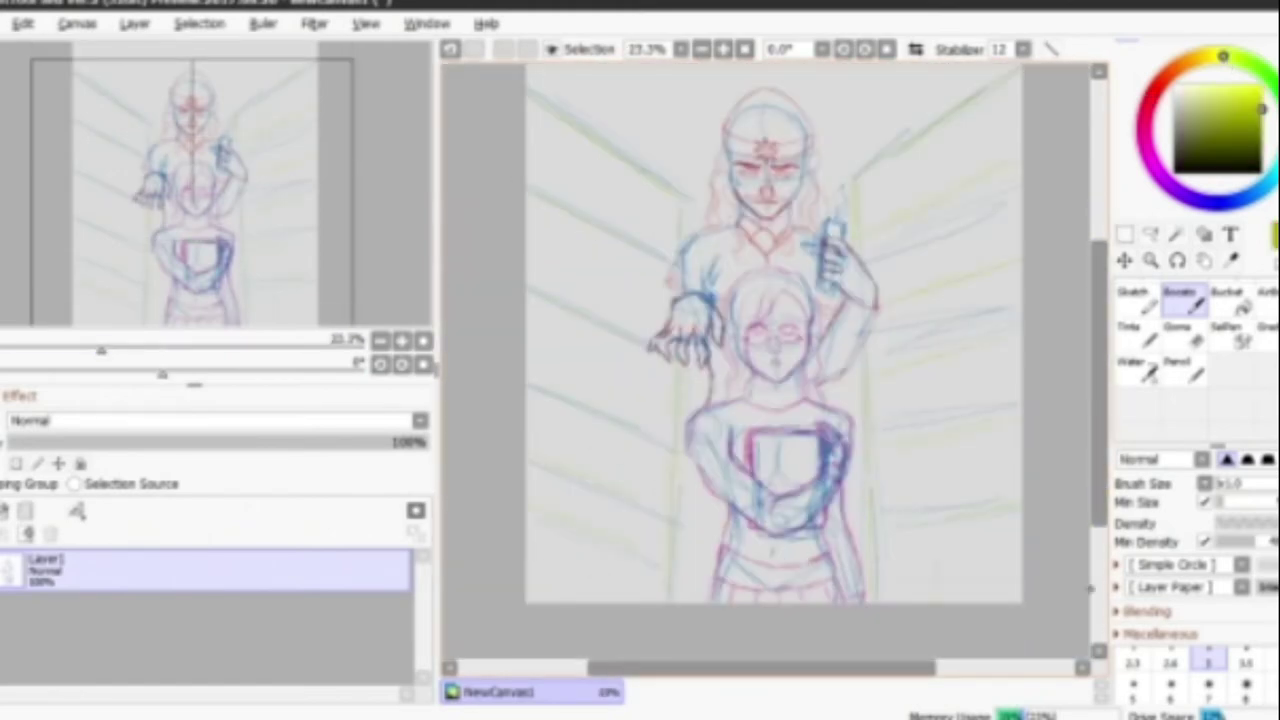
pyautogui.scroll(4, 796, 263)
pyautogui.click(1150, 100)
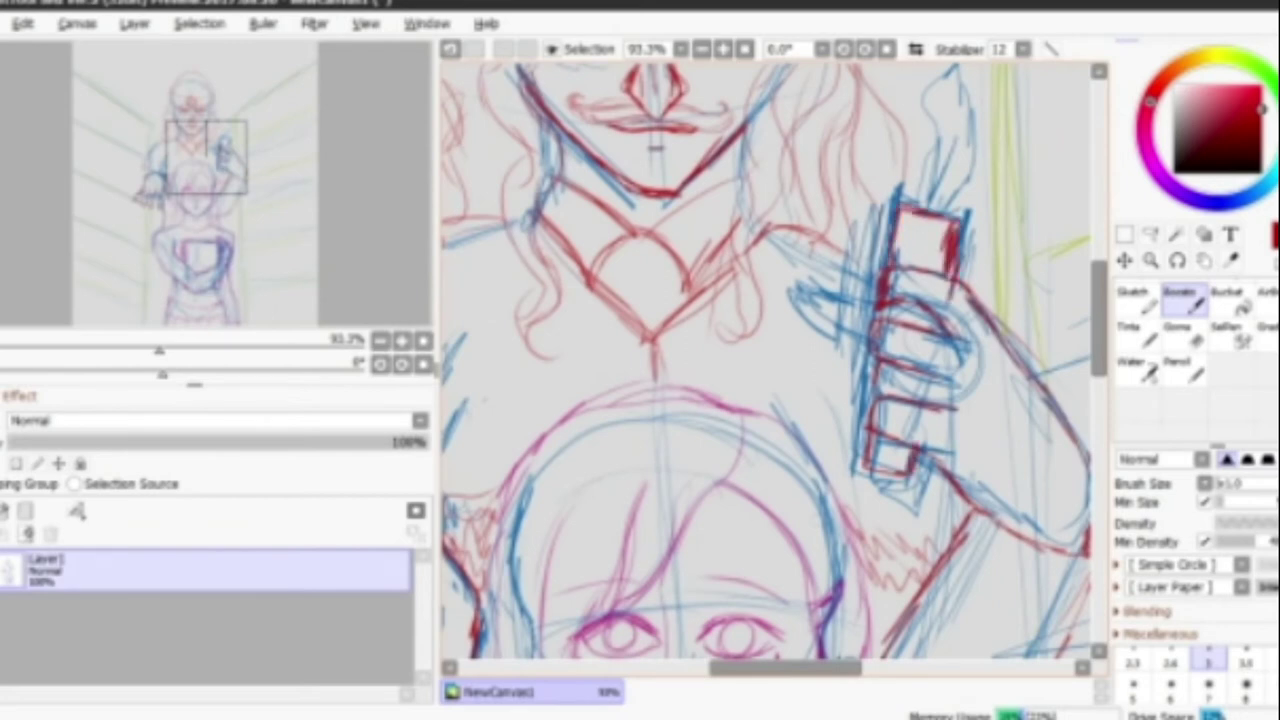
pyautogui.scroll(2, 775, 360)
# Fade the sketch layer to 35% opacity and prepare a new layer above it for black Sketch brush lines.
pyautogui.scroll(-4, 775, 360)
pyautogui.scroll(-2, 775, 360)
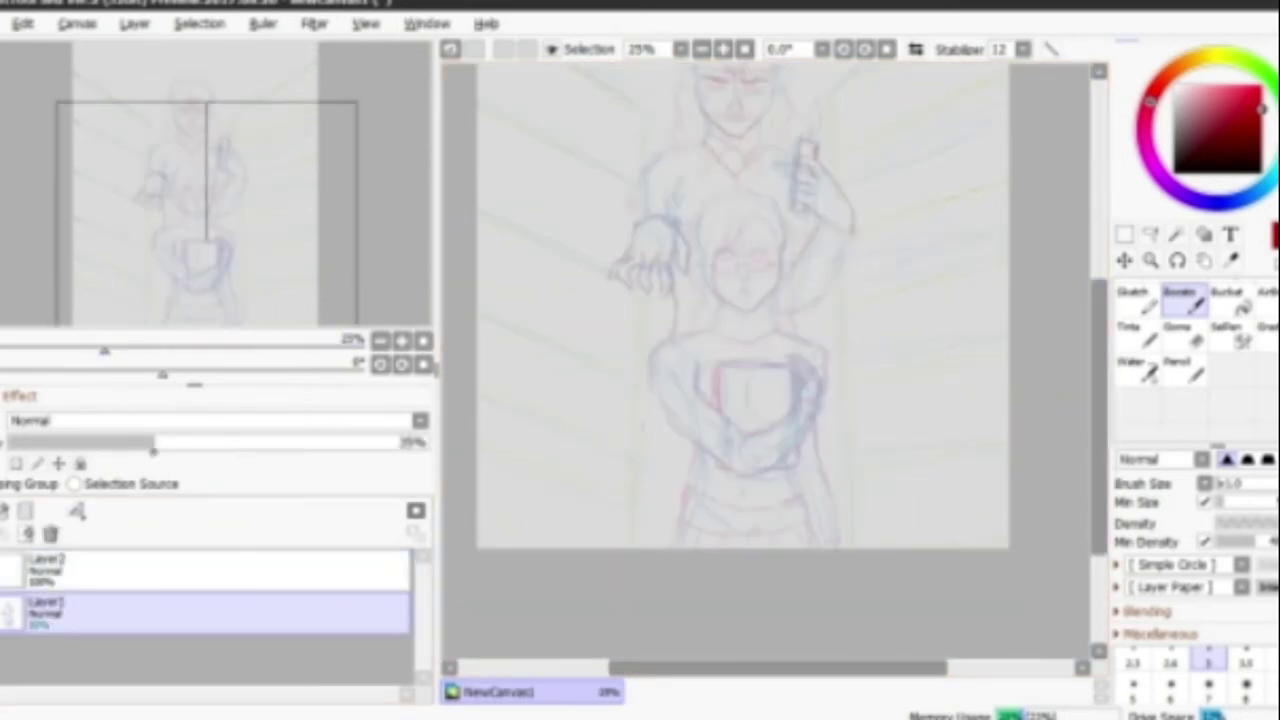
pyautogui.scroll(2, 743, 350)
pyautogui.scroll(6, 775, 360)
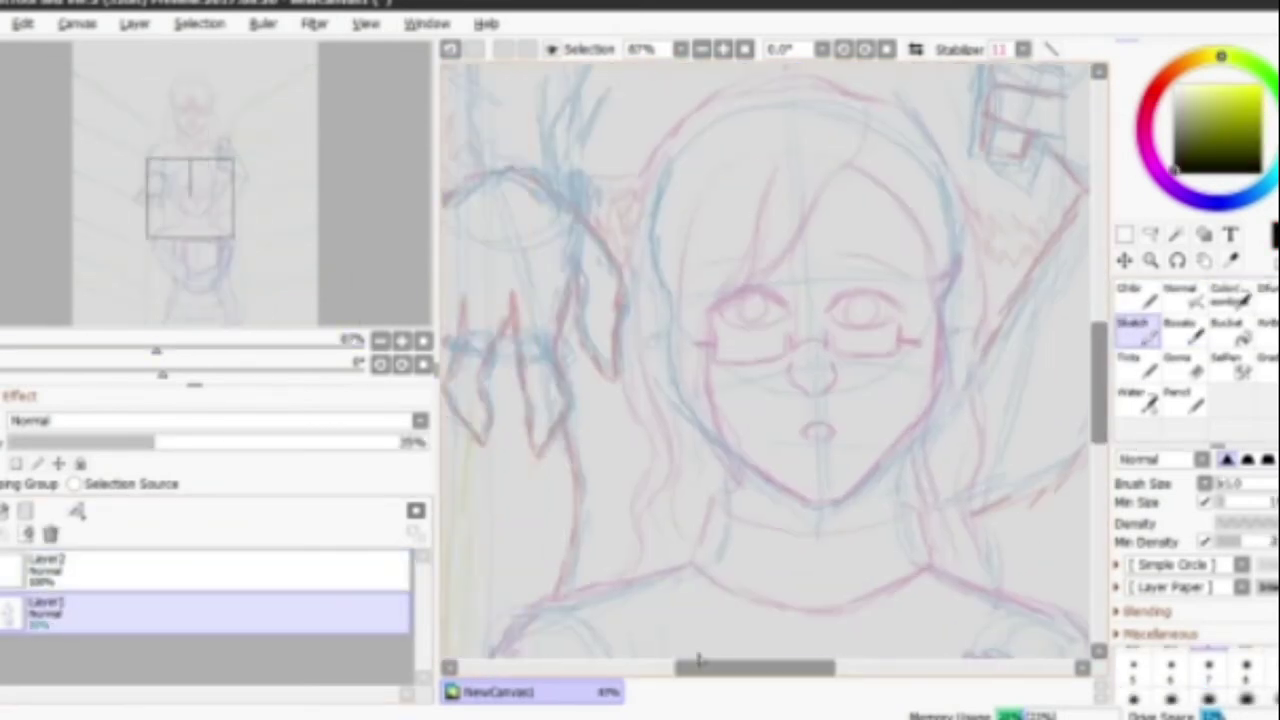
pyautogui.click(200, 570)
# Ink the rear figure's headband and its star ornament in black on Layer2.
pyautogui.moveTo(775, 252)
pyautogui.mouseDown()
pyautogui.moveTo(830, 258)
pyautogui.moveTo(740, 335)
pyautogui.moveTo(870, 380)
pyautogui.moveTo(850, 250)
pyautogui.moveTo(770, 268)
pyautogui.moveTo(840, 268)
pyautogui.moveTo(838, 300)
pyautogui.mouseUp()
pyautogui.hotkey('ctrl', 'z')
pyautogui.scroll(-3, 765, 360)
pyautogui.moveTo(760, 268)
pyautogui.mouseDown()
pyautogui.moveTo(722, 266)
pyautogui.moveTo(740, 372)
pyautogui.mouseUp()
pyautogui.moveTo(852, 270); pyautogui.dragTo(852, 375)
pyautogui.scroll(-4, 770, 365)
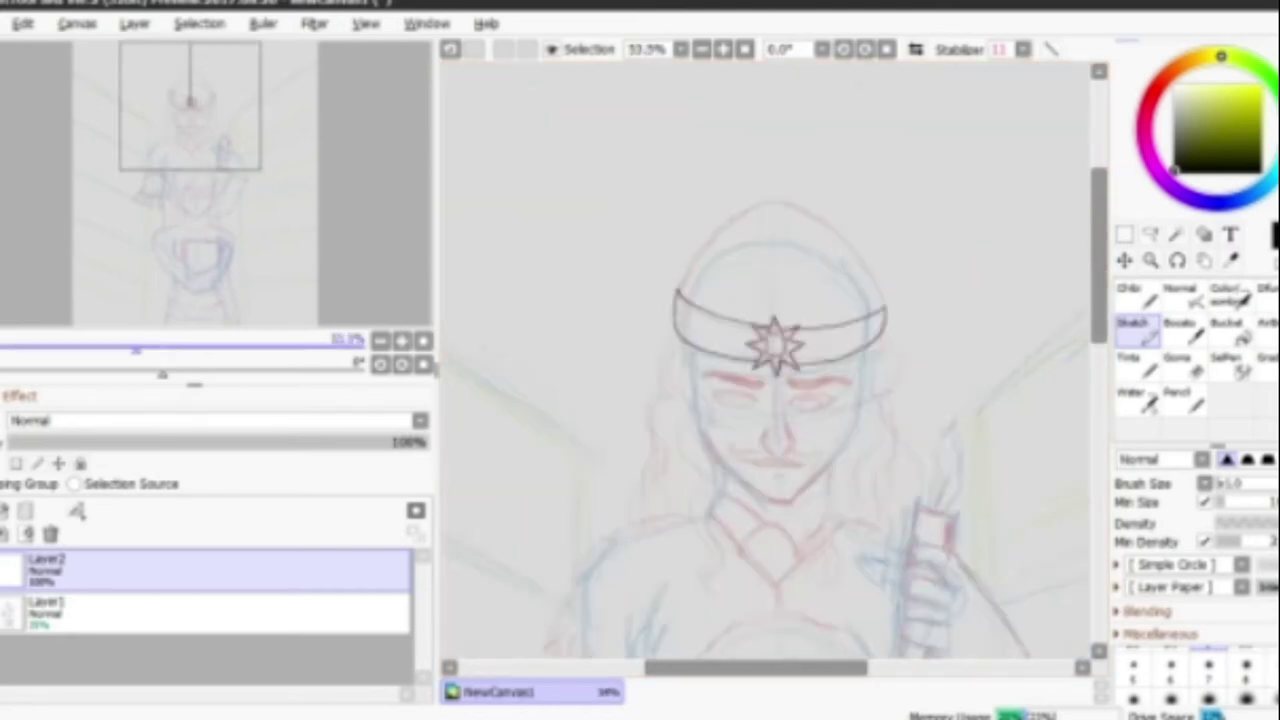
# Ink the pointed dome rising above the headband in black.
pyautogui.scroll(4, 770, 365)
pyautogui.moveTo(1055, 340); pyautogui.dragTo(775, 86)
pyautogui.moveTo(545, 292)
pyautogui.mouseDown()
pyautogui.moveTo(776, 88)
pyautogui.moveTo(975, 292)
pyautogui.mouseUp()
pyautogui.press('h')
pyautogui.press('h')
pyautogui.scroll(2, 770, 365)
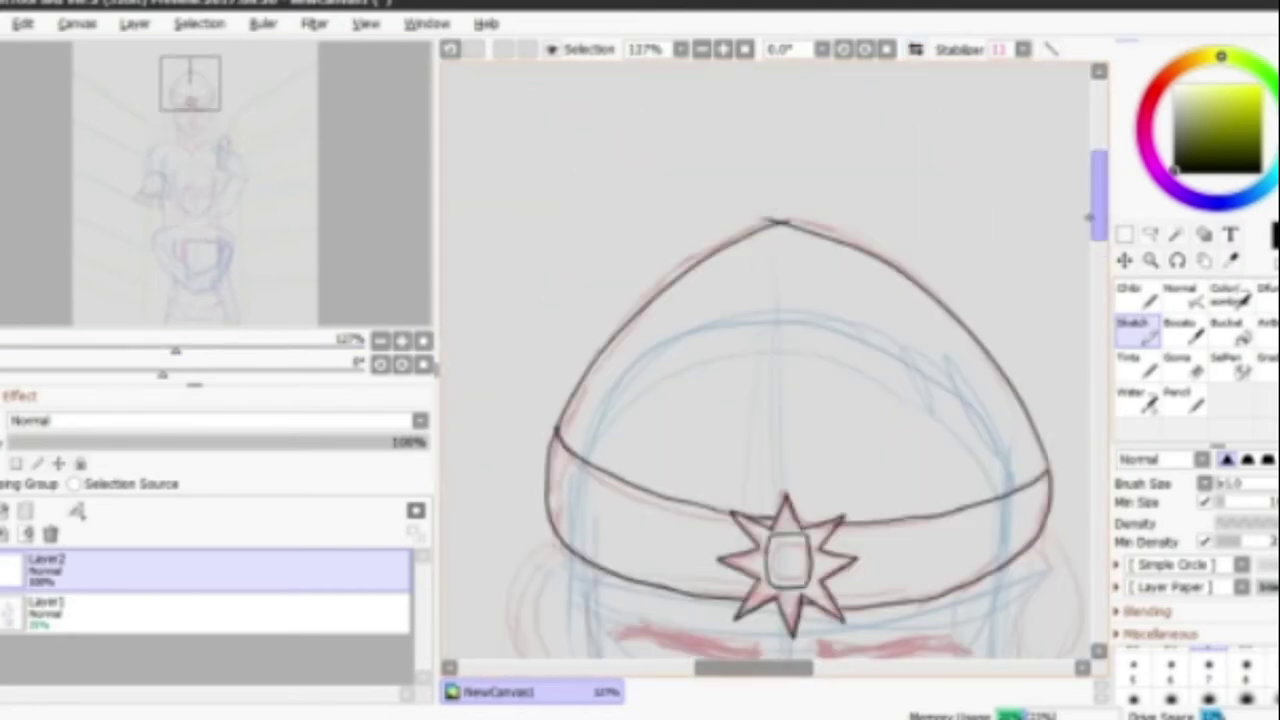
# Ink a long wavy lock on one side of the rear figure's face, ending in a pointed tip.
pyautogui.scroll(-5, 770, 365)
pyautogui.moveTo(960, 225); pyautogui.dragTo(905, 640)
pyautogui.moveTo(995, 210); pyautogui.dragTo(935, 636)
pyautogui.scroll(-3, 770, 365)
pyautogui.moveTo(910, 395); pyautogui.dragTo(930, 445)
# Ink the curling wavy lock on the other side of the face and the outer hair contours.
pyautogui.scroll(4, 765, 360)
pyautogui.moveTo(600, 120); pyautogui.dragTo(655, 305)
pyautogui.hotkey('ctrl', 'z')
pyautogui.moveTo(602, 75); pyautogui.dragTo(688, 615)
pyautogui.moveTo(550, 95); pyautogui.dragTo(575, 360)
pyautogui.scroll(1, 765, 360)
pyautogui.scroll(-3, 765, 360)
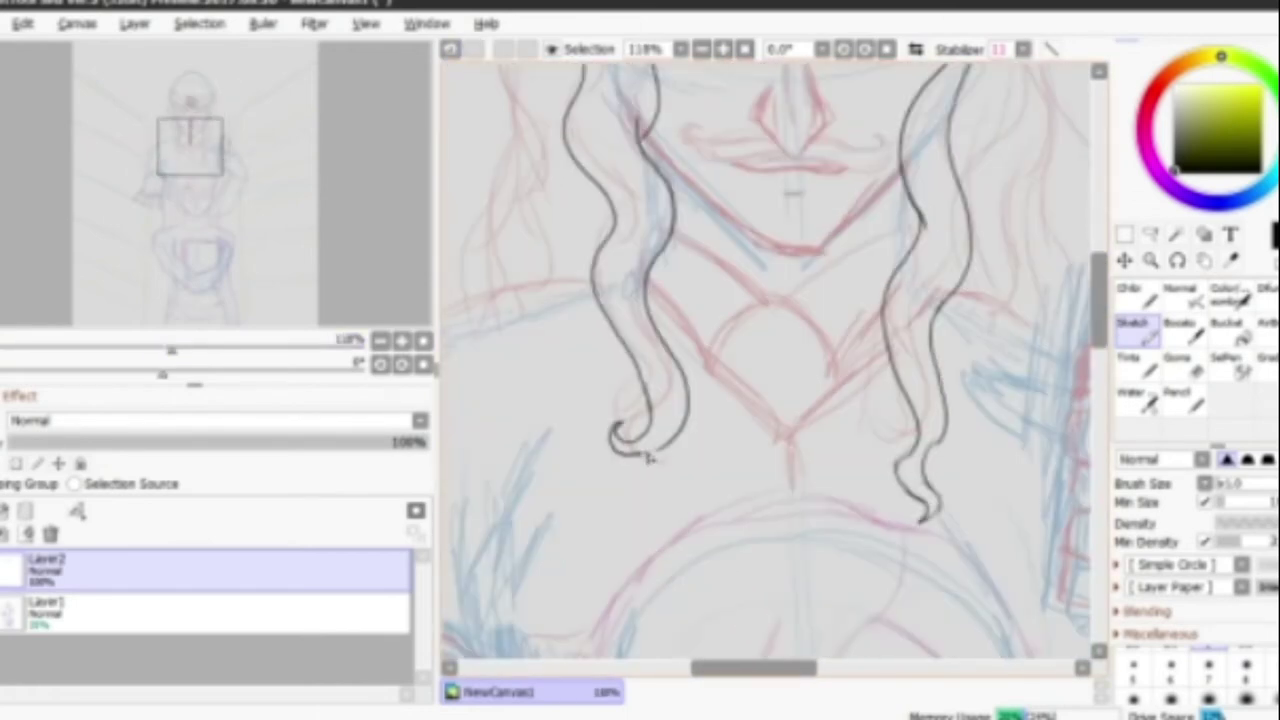
pyautogui.scroll(-3, 765, 360)
pyautogui.scroll(2, 765, 360)
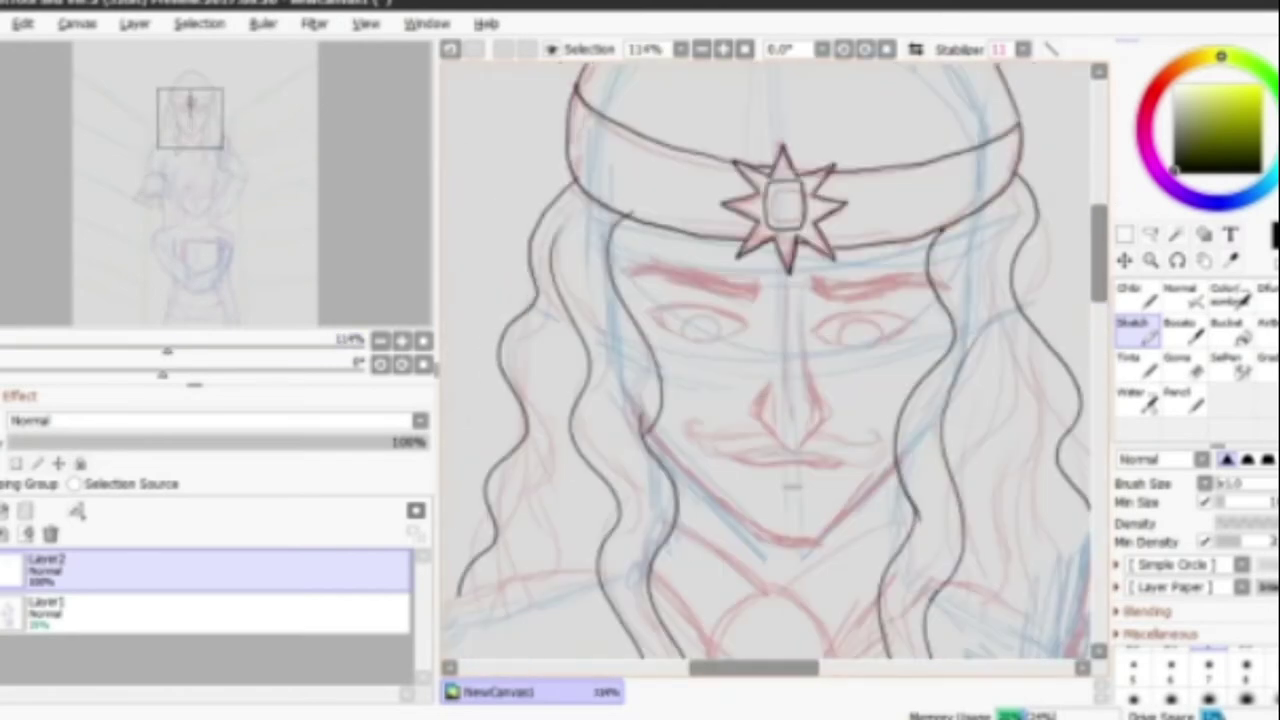
# Ink the rear figure's tapered eyebrows with dense black strokes.
pyautogui.scroll(2, 765, 360)
pyautogui.moveTo(590, 205)
pyautogui.mouseDown()
pyautogui.moveTo(750, 245)
pyautogui.moveTo(740, 255)
pyautogui.moveTo(755, 270)
pyautogui.mouseUp()
pyautogui.press('h')
pyautogui.moveTo(540, 220)
pyautogui.mouseDown()
pyautogui.moveTo(690, 255)
pyautogui.moveTo(650, 270)
pyautogui.moveTo(675, 285)
pyautogui.mouseUp()
pyautogui.press('h')
# Ink the rear figure's eyes with their upper lids and round irises.
pyautogui.scroll(2, 765, 360)
pyautogui.moveTo(505, 250); pyautogui.dragTo(730, 285)
pyautogui.moveTo(540, 310); pyautogui.dragTo(728, 285)
pyautogui.moveTo(520, 240); pyautogui.dragTo(732, 275)
pyautogui.hscroll(3, 765, 360)
pyautogui.moveTo(580, 315)
pyautogui.mouseDown()
pyautogui.moveTo(672, 262)
pyautogui.moveTo(942, 276)
pyautogui.mouseUp()
pyautogui.moveTo(712, 298); pyautogui.dragTo(925, 285)
# Ink the rear figure's nose with its long bridge line and angular nostrils.
pyautogui.moveTo(692, 240)
pyautogui.mouseDown()
pyautogui.moveTo(748, 480)
pyautogui.moveTo(665, 545)
pyautogui.mouseUp()
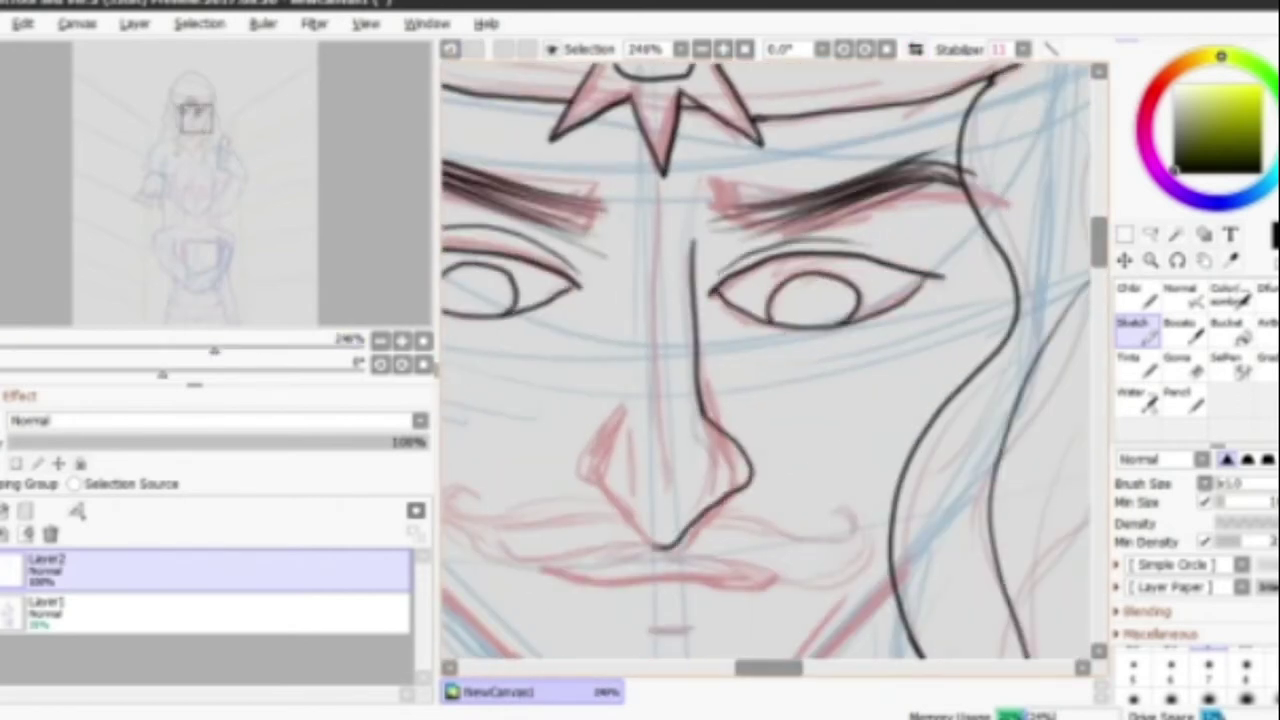
pyautogui.moveTo(618, 410); pyautogui.dragTo(655, 545)
pyautogui.moveTo(648, 190); pyautogui.dragTo(662, 480)
pyautogui.hotkey('ctrl', 'z')
# Ink the outline of the moustache with both curled ends.
pyautogui.scroll(-1, 765, 360)
pyautogui.hscroll(-3, 765, 360)
pyautogui.moveTo(740, 440)
pyautogui.mouseDown()
pyautogui.moveTo(580, 428)
pyautogui.moveTo(640, 490)
pyautogui.mouseUp()
pyautogui.moveTo(600, 490)
pyautogui.mouseDown()
pyautogui.moveTo(770, 480)
pyautogui.moveTo(955, 440)
pyautogui.mouseUp()
pyautogui.moveTo(800, 480)
pyautogui.mouseDown()
pyautogui.moveTo(900, 508)
pyautogui.moveTo(995, 490)
pyautogui.mouseUp()
pyautogui.moveTo(950, 432); pyautogui.dragTo(985, 470)
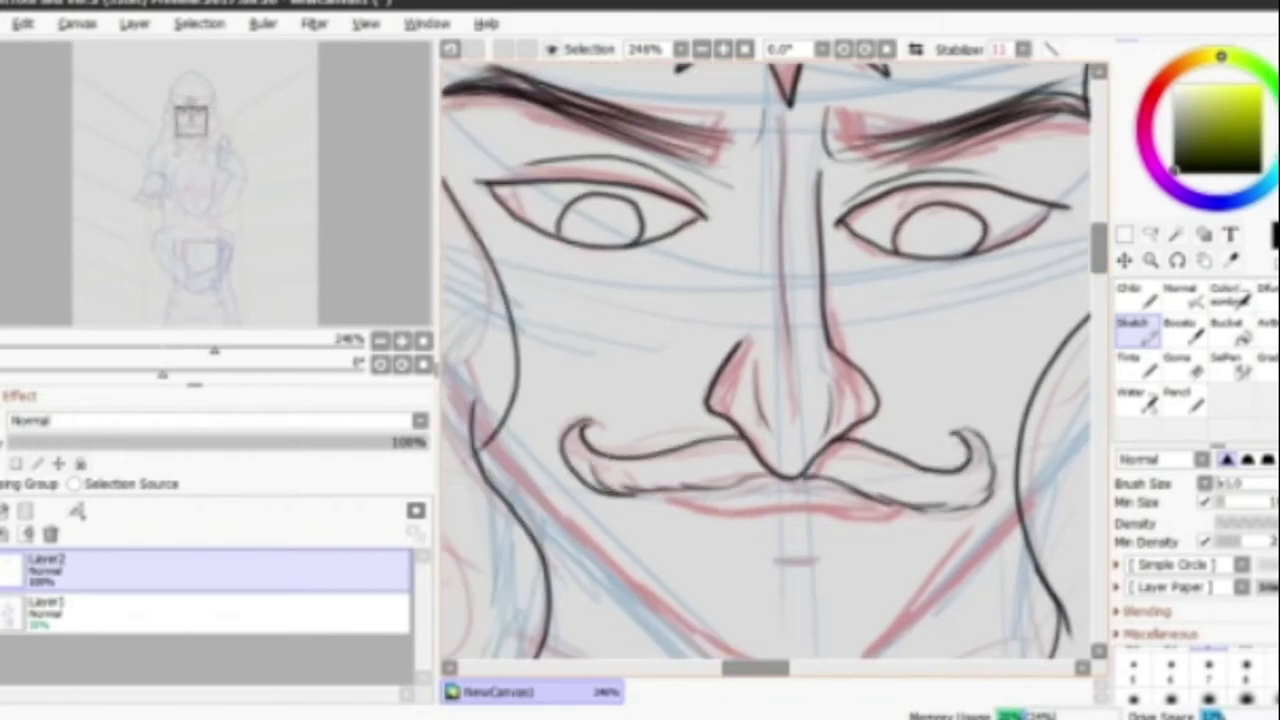
# Ink the rear figure's mouth and jawline, and the collar with its arched inner neckline.
pyautogui.scroll(-2, 765, 360)
pyautogui.moveTo(600, 410); pyautogui.dragTo(785, 550)
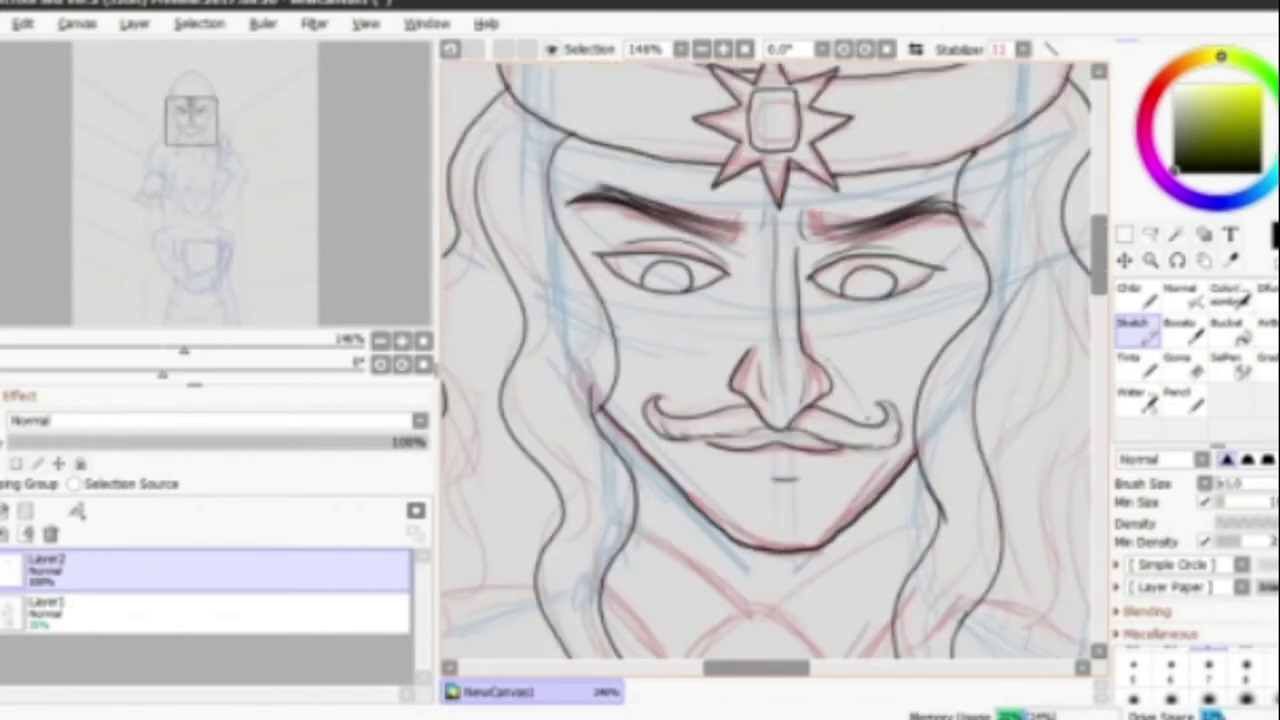
pyautogui.scroll(-2, 765, 360)
pyautogui.scroll(1, 765, 360)
pyautogui.moveTo(660, 195); pyautogui.dragTo(693, 340)
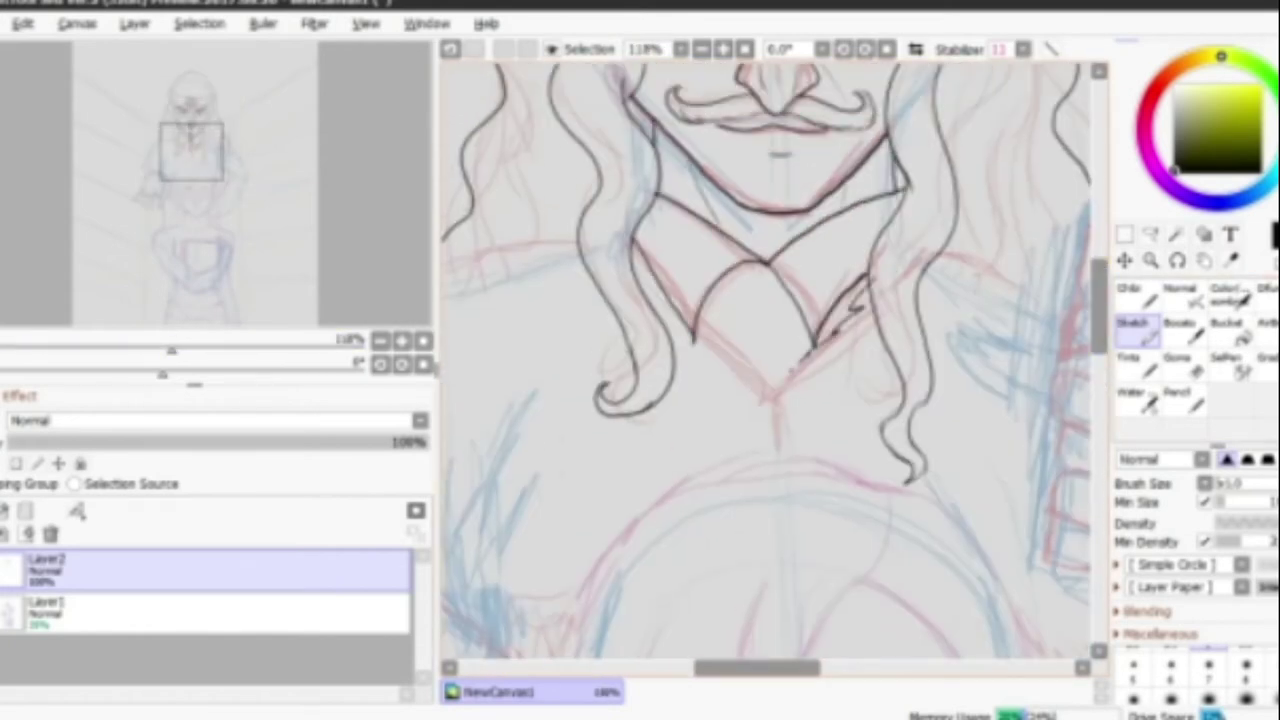
# Ink the front figure's swept fringe and the long curved lock beside the face.
pyautogui.scroll(-2, 765, 360)
pyautogui.scroll(2, 765, 360)
pyautogui.moveTo(876, 92); pyautogui.dragTo(726, 368)
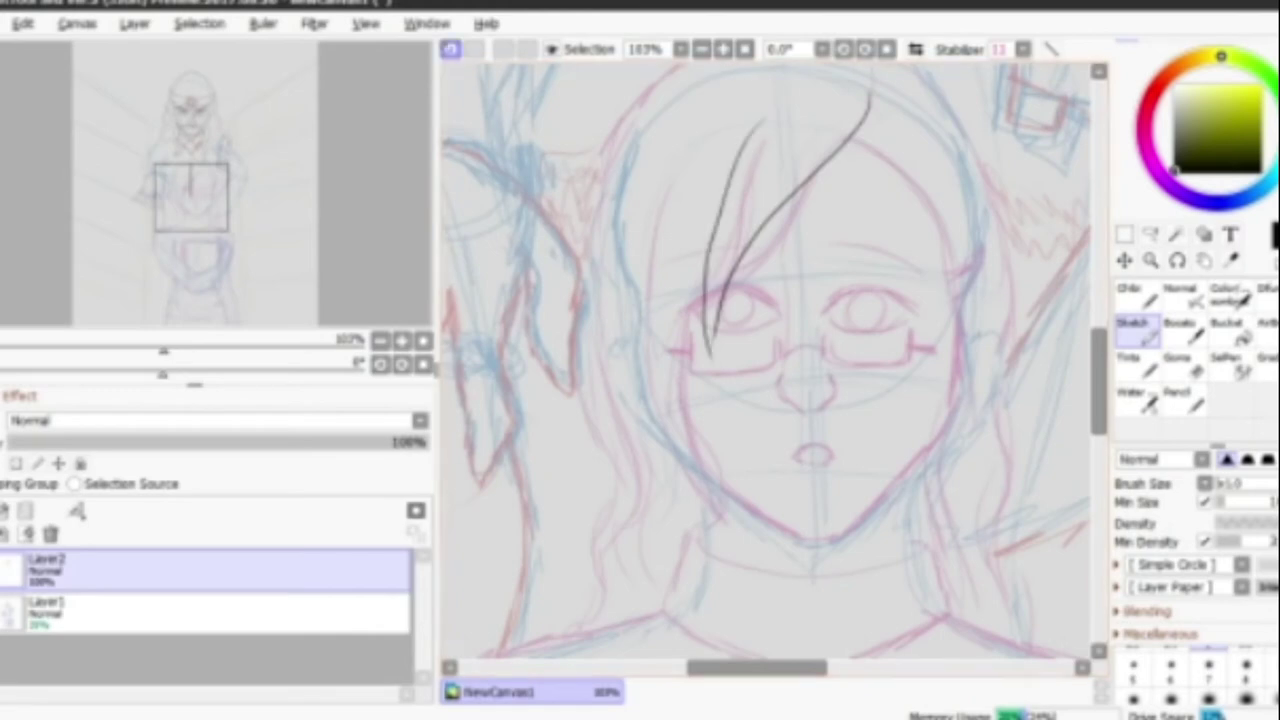
pyautogui.moveTo(770, 128); pyautogui.dragTo(720, 345)
pyautogui.hotkey('ctrl', 'z')
pyautogui.moveTo(767, 105); pyautogui.dragTo(700, 358)
pyautogui.moveTo(688, 300); pyautogui.dragTo(728, 515)
pyautogui.moveTo(662, 178)
pyautogui.mouseDown()
pyautogui.moveTo(655, 230)
pyautogui.moveTo(690, 527)
pyautogui.mouseUp()
# Ink the other side of the front figure's fringe with its hair clip, and the outer hair contour.
pyautogui.hscroll(3, 775, 360)
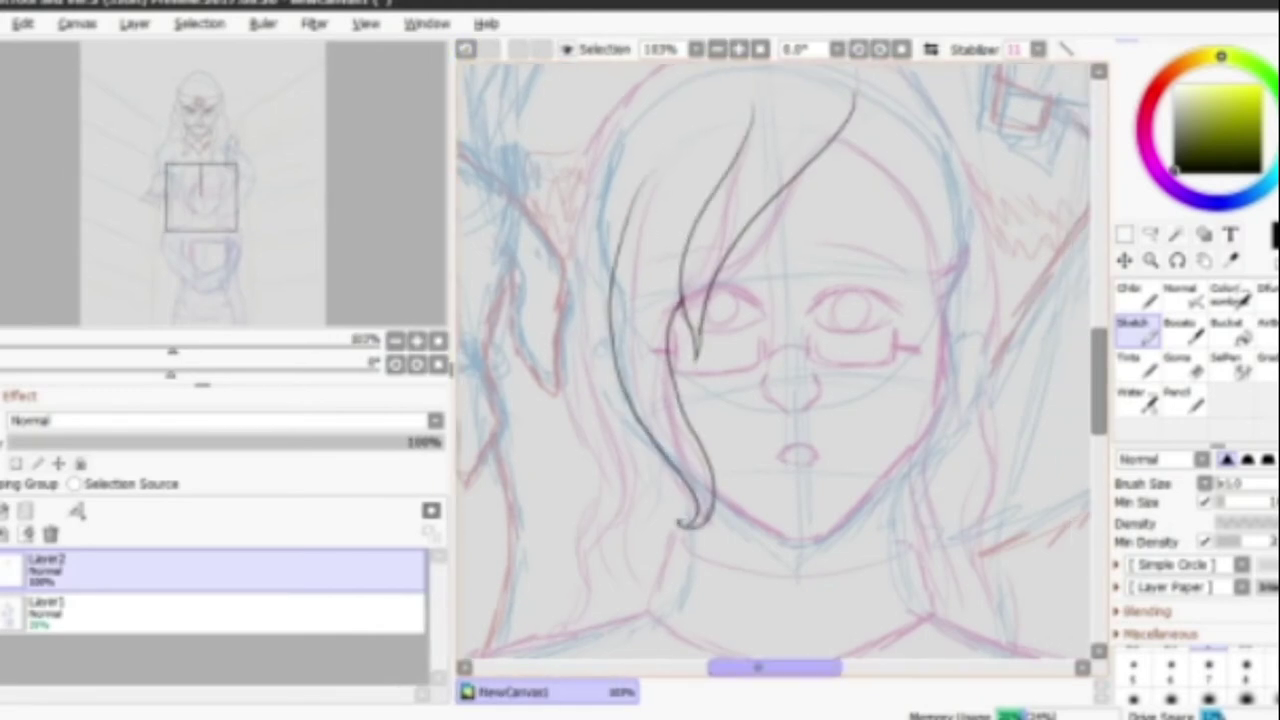
pyautogui.moveTo(745, 140); pyautogui.dragTo(868, 272)
pyautogui.moveTo(826, 428); pyautogui.dragTo(845, 555)
pyautogui.hscroll(-3, 615, 122)
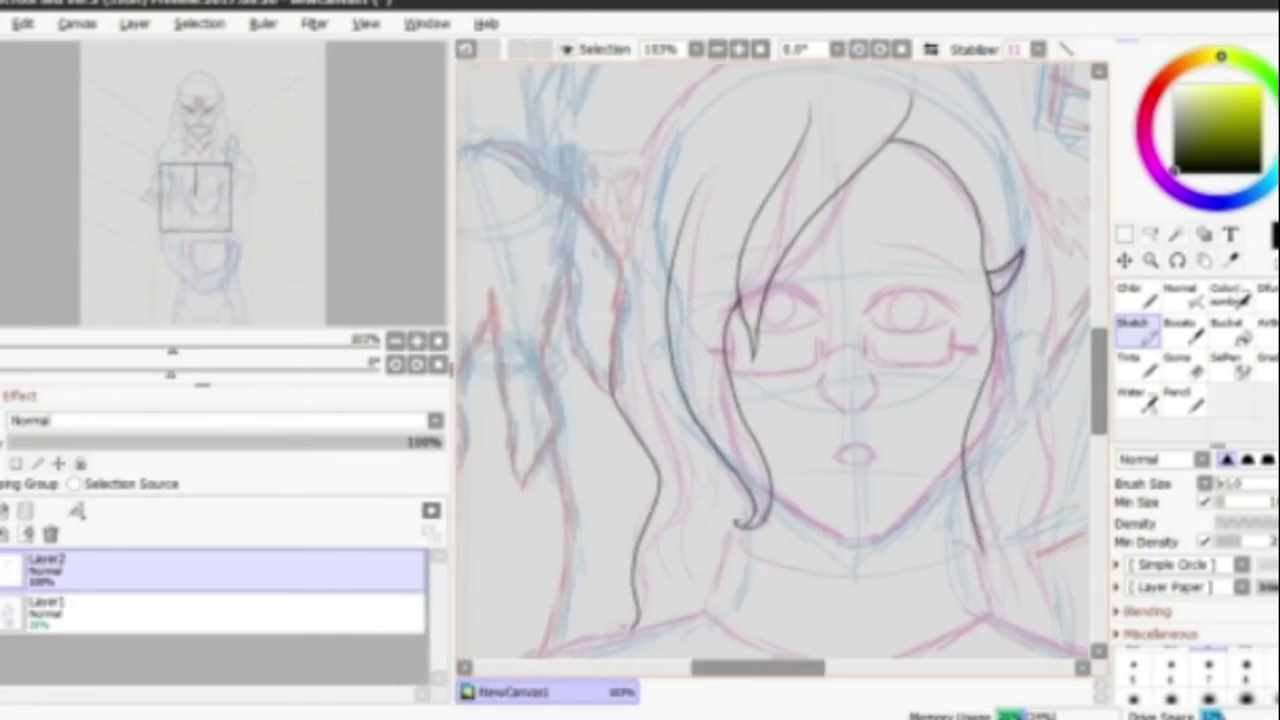
pyautogui.hscroll(4, 775, 360)
pyautogui.scroll(4, 775, 360)
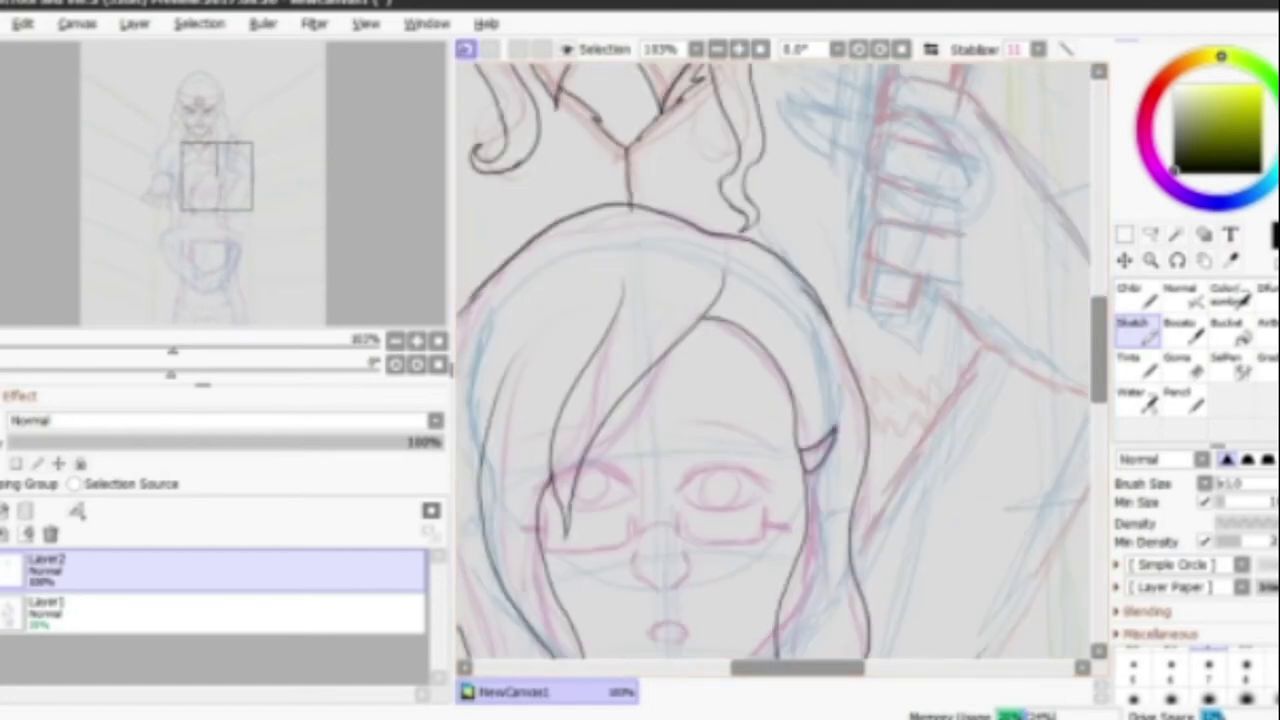
# Ink the lower ends of the front figure's side locks, the jawline and the lips.
pyautogui.scroll(2, 775, 360)
pyautogui.press('b')
pyautogui.press('b')
pyautogui.scroll(-3, 540, 127)
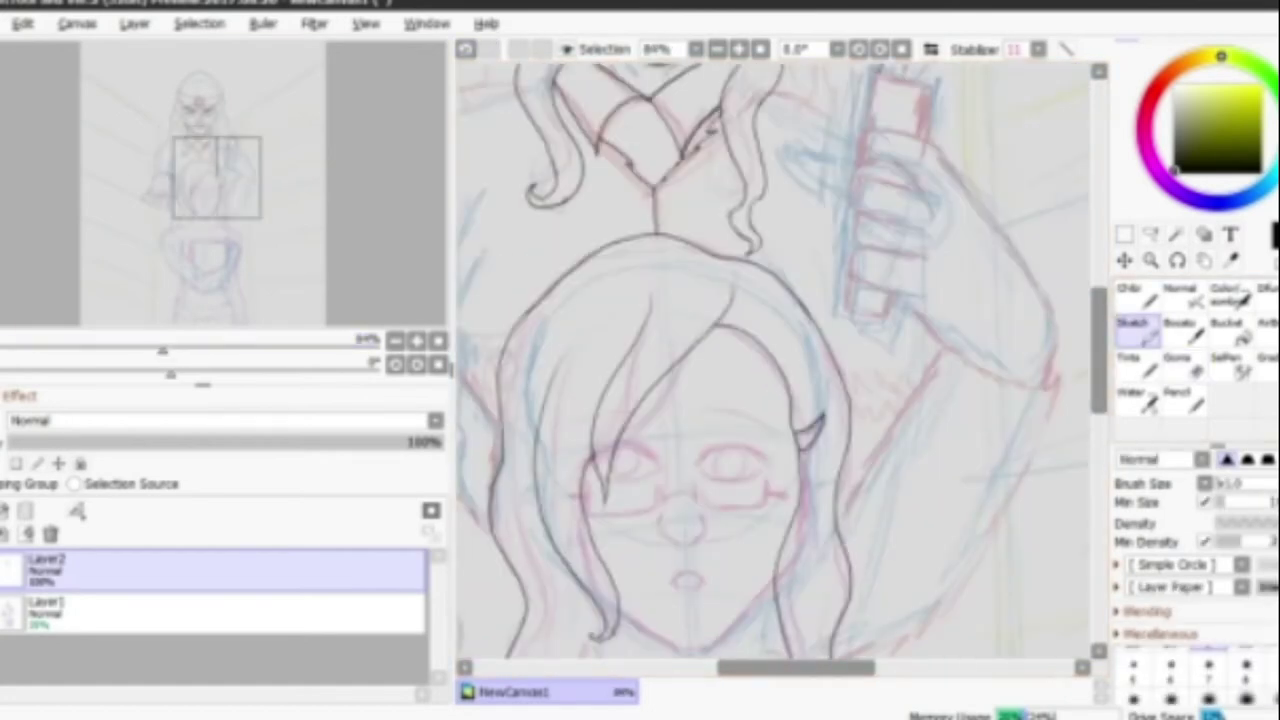
pyautogui.scroll(2, 775, 360)
pyautogui.scroll(4, 757, 308)
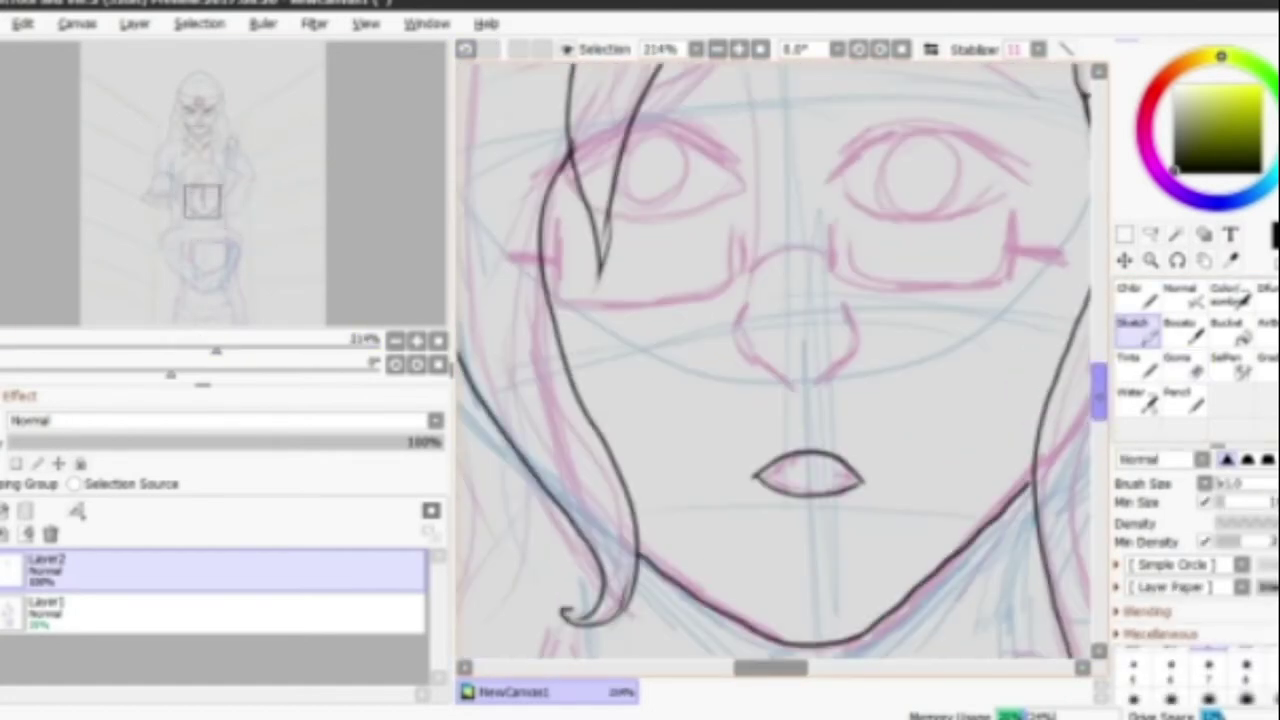
# Ink the front figure's nose and both eyes, with heavy upper lids and round irises.
pyautogui.moveTo(795, 405)
pyautogui.mouseDown()
pyautogui.moveTo(970, 428)
pyautogui.moveTo(798, 408)
pyautogui.mouseUp()
pyautogui.hotkey('ctrl', 'z')
pyautogui.moveTo(985, 415); pyautogui.dragTo(798, 408)
pyautogui.hotkey('ctrl', 'z')
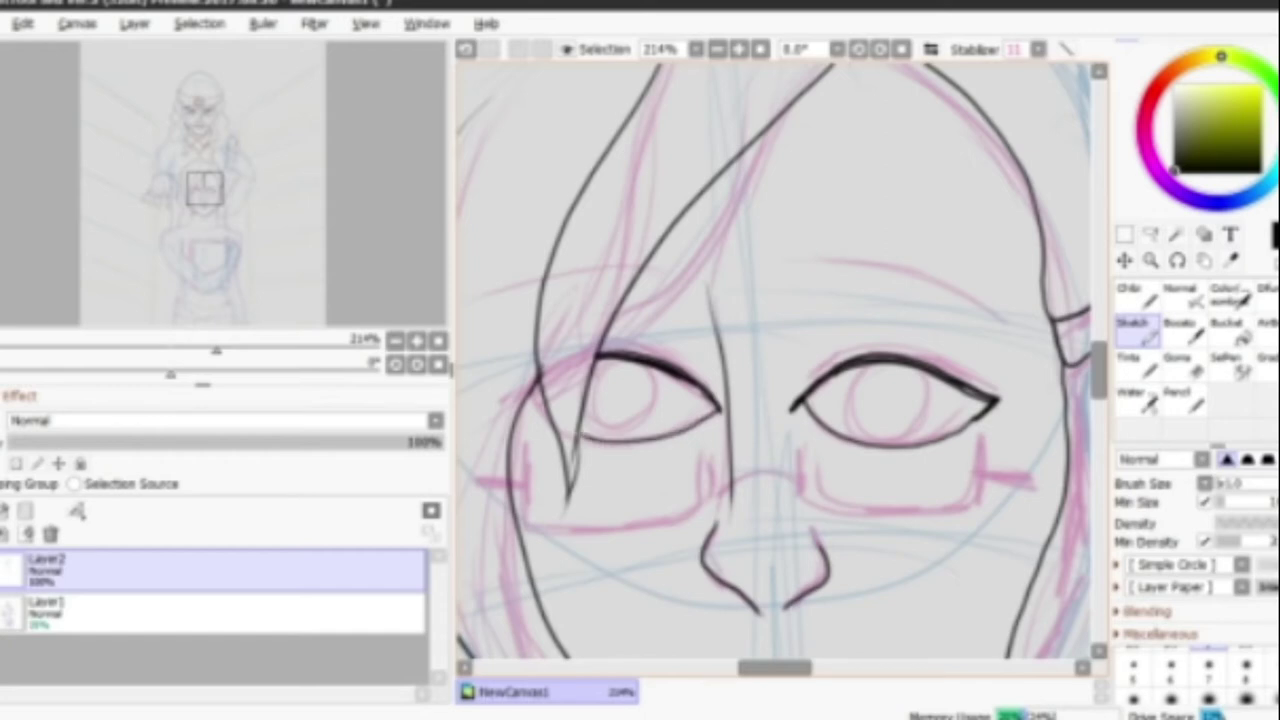
pyautogui.hotkey('ctrl', 'z')
pyautogui.hotkey('ctrl', 'z')
pyautogui.moveTo(650, 380); pyautogui.dragTo(648, 385)
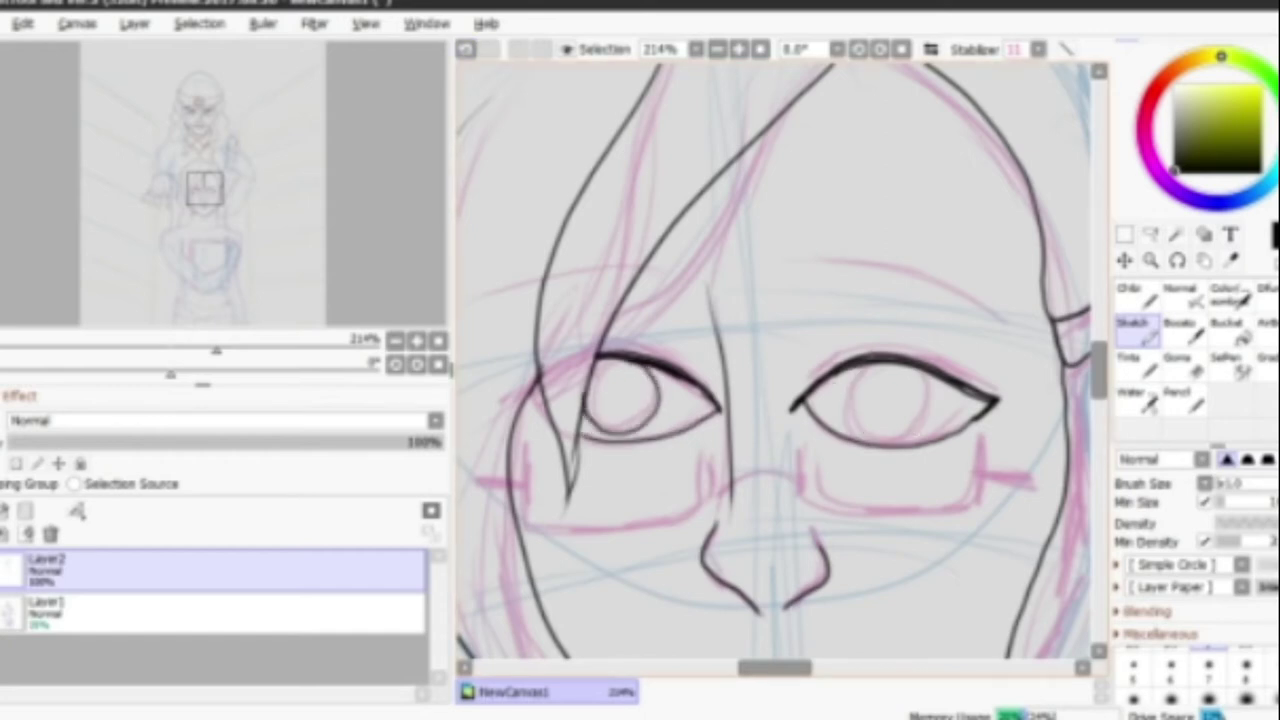
pyautogui.moveTo(818, 356); pyautogui.dragTo(968, 365)
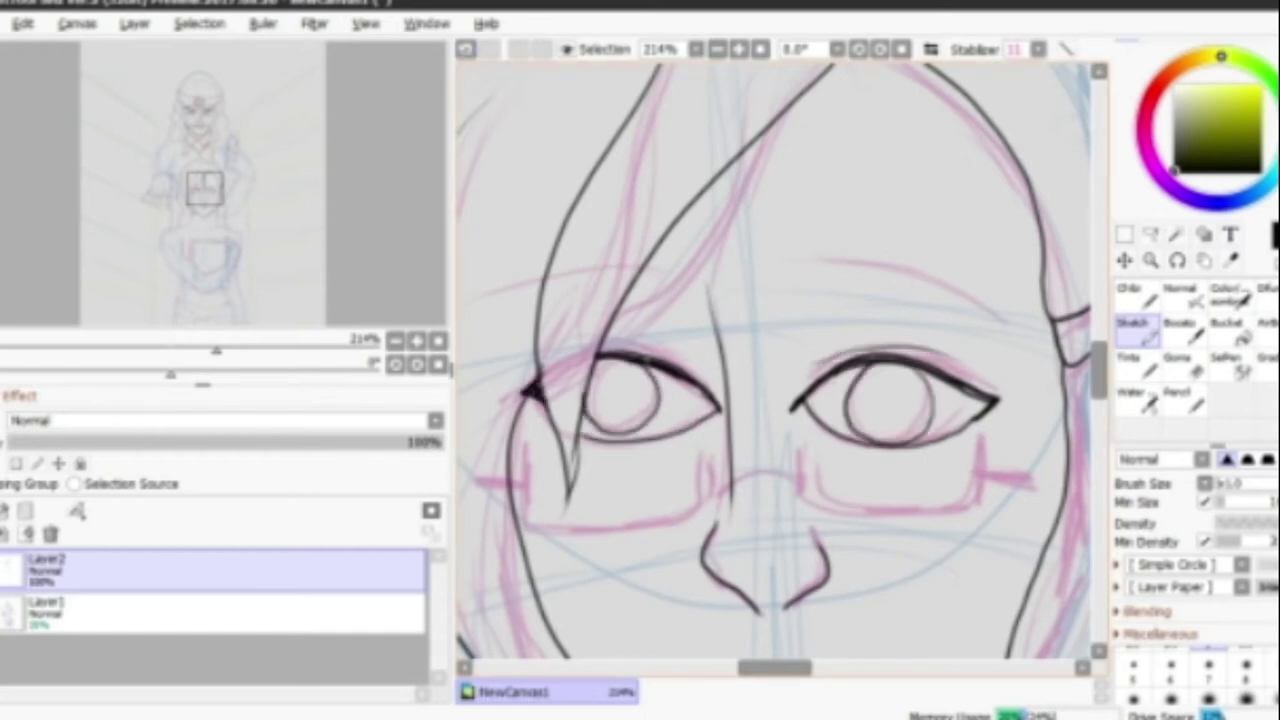
# Ink the front figure's visible eyebrow as a thin tapering arc, then restore black as the drawing colour.
pyautogui.moveTo(825, 252); pyautogui.dragTo(1008, 335)
pyautogui.hotkey('ctrl', 'z')
pyautogui.keyDown('alt'); pyautogui.click(815, 262); pyautogui.keyUp('alt')
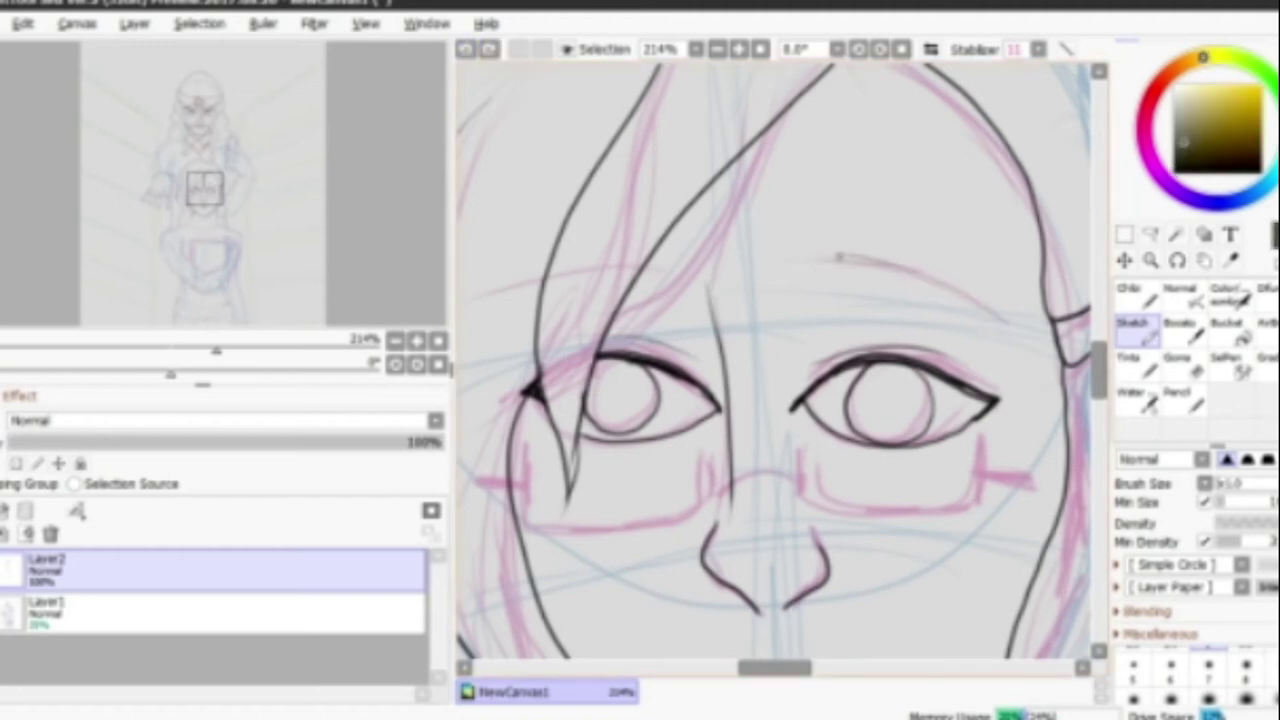
pyautogui.moveTo(815, 260); pyautogui.dragTo(1030, 348)
pyautogui.keyDown('alt'); pyautogui.click(648, 280); pyautogui.keyUp('alt')
# Ink the front figure's neck and the turtleneck collar with its folded upper rim and curved lower edge.
pyautogui.scroll(-5, 700, 400)
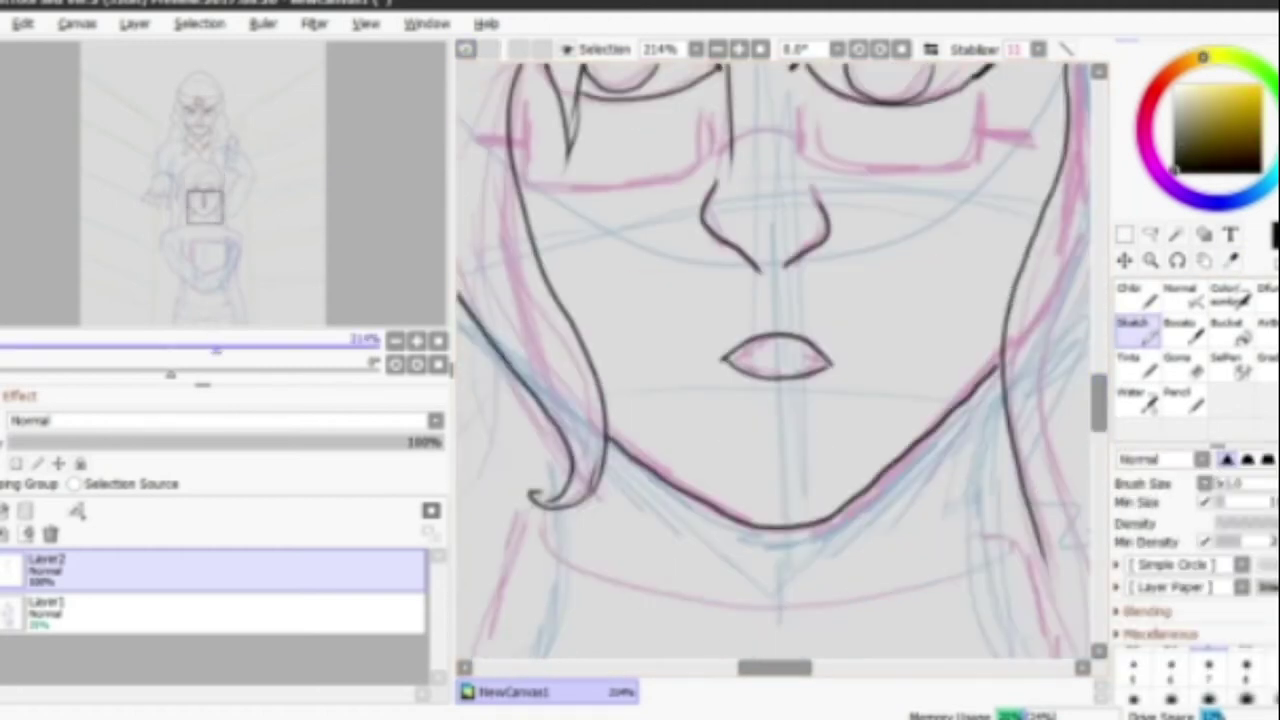
pyautogui.scroll(-1, 700, 400)
pyautogui.moveTo(575, 478); pyautogui.dragTo(968, 515)
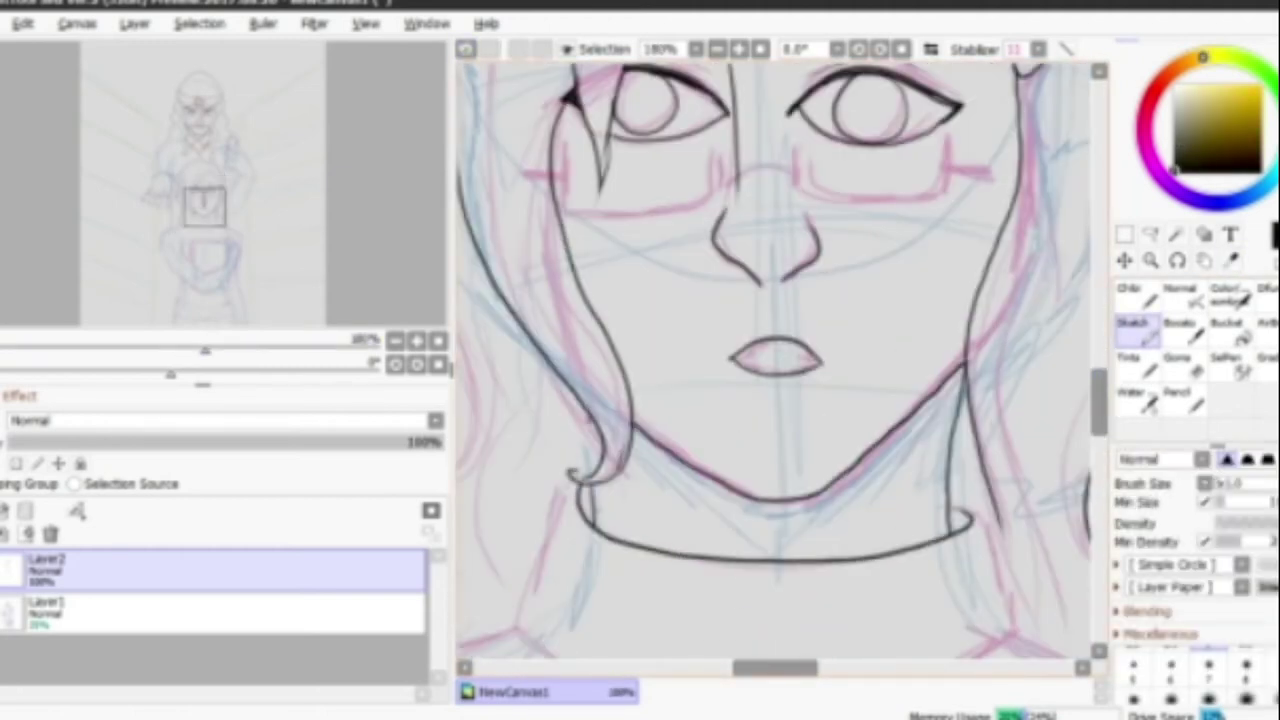
pyautogui.scroll(-4, 578, 476)
pyautogui.scroll(4, 700, 400)
pyautogui.moveTo(658, 222); pyautogui.dragTo(842, 355)
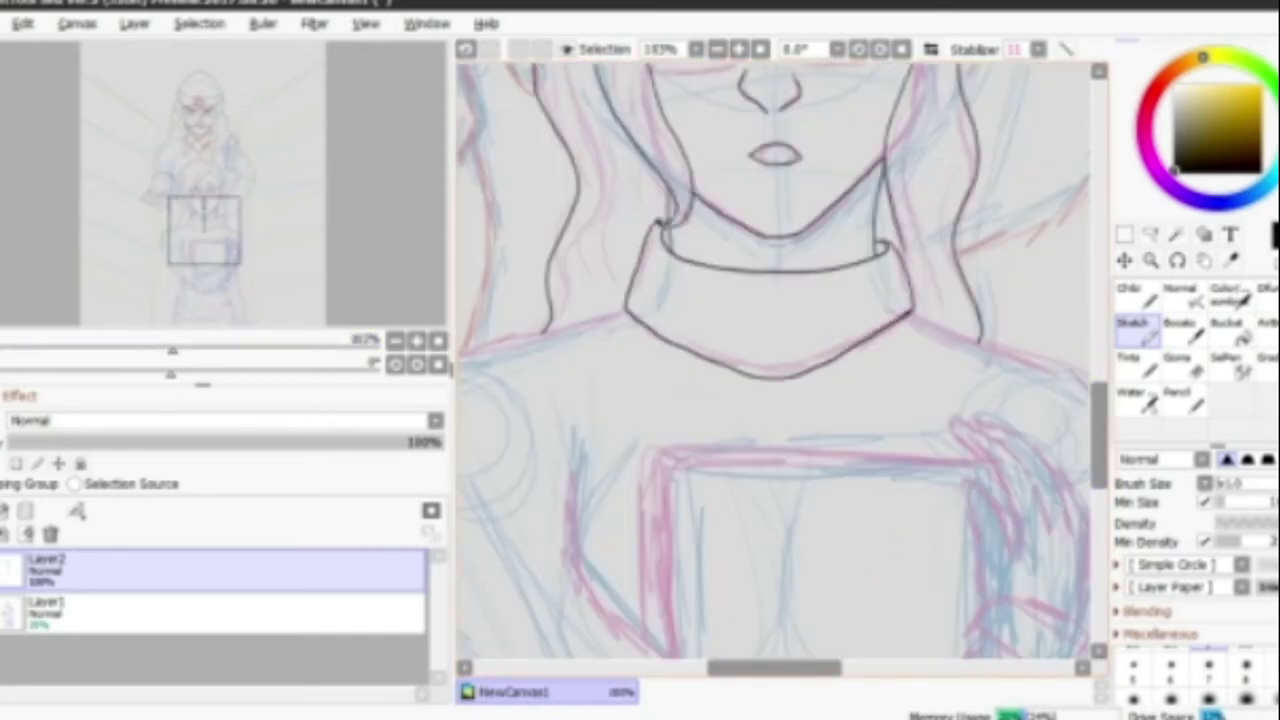
# Ink the sleeve of the arm crossing over the book, with its elbow folds and the wrist cuff.
pyautogui.scroll(-3, 775, 360)
pyautogui.moveTo(570, 235); pyautogui.dragTo(740, 468)
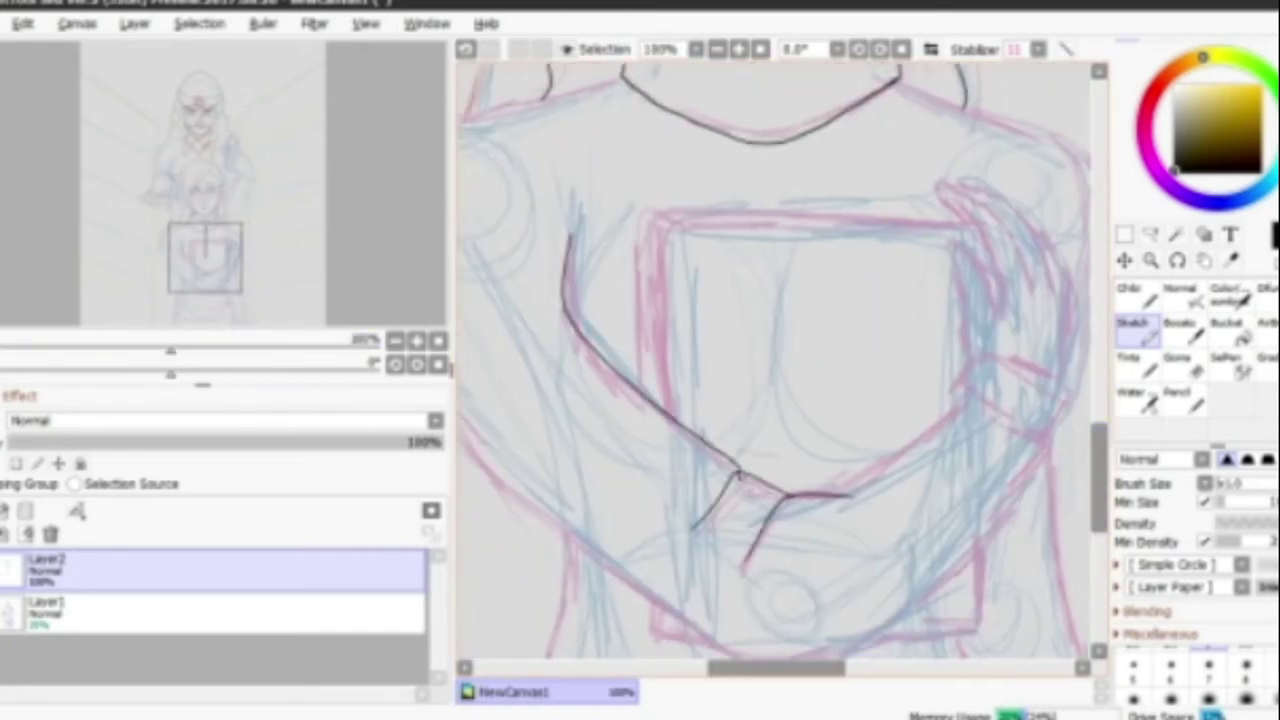
pyautogui.hscroll(-3, 775, 360)
pyautogui.moveTo(524, 376); pyautogui.dragTo(804, 646)
pyautogui.hscroll(3, 775, 360)
pyautogui.moveTo(696, 560)
pyautogui.mouseDown()
pyautogui.moveTo(794, 540)
pyautogui.moveTo(1045, 345)
pyautogui.mouseUp()
pyautogui.moveTo(845, 390); pyautogui.dragTo(965, 290)
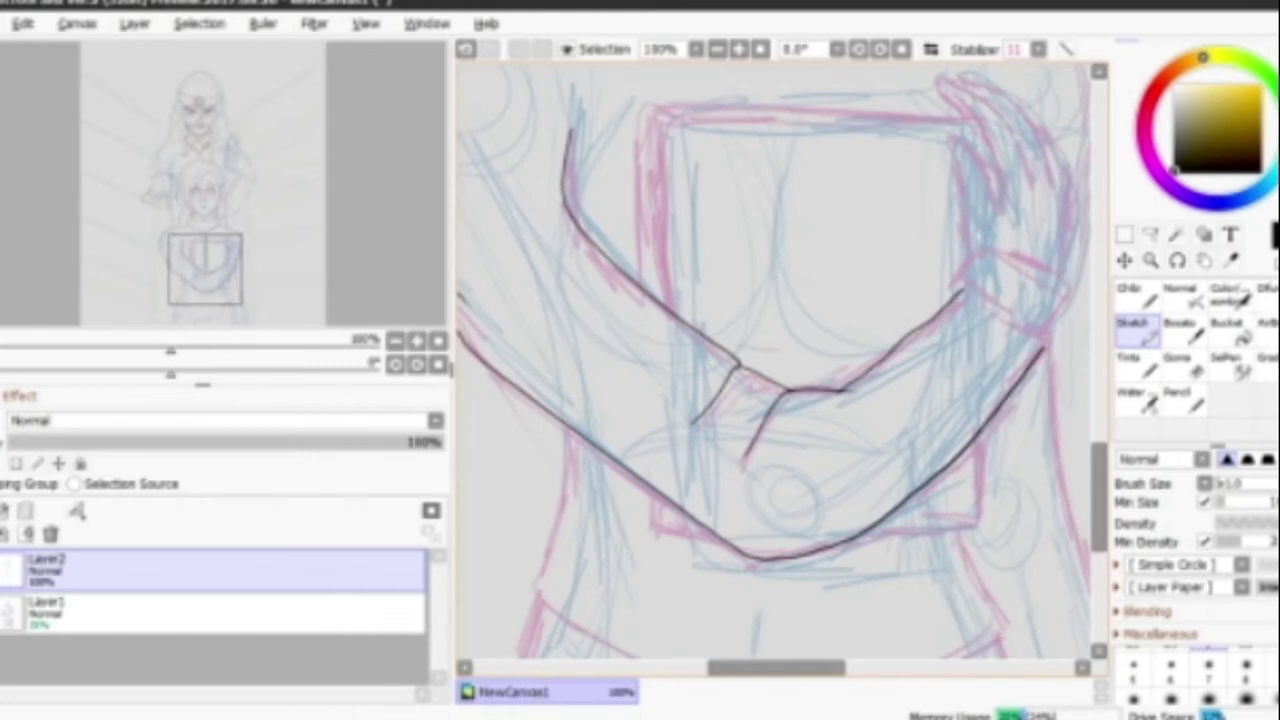
pyautogui.moveTo(452, 400); pyautogui.dragTo(464, 400)
pyautogui.hotkey('ctrl', 'z')
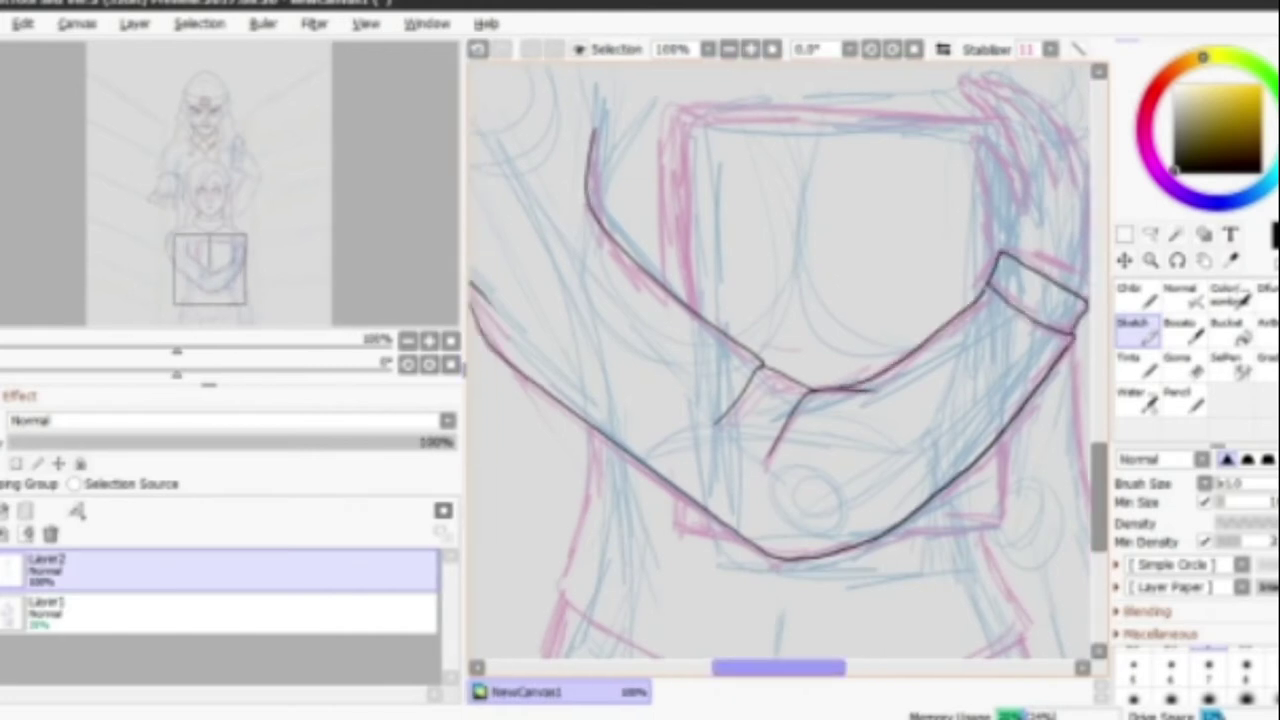
# Ink the book's lower corner below the arm, the sides of the waist and the curved sweater hem.
pyautogui.scroll(-3, 780, 360)
pyautogui.hscroll(3, 780, 360)
pyautogui.moveTo(822, 445); pyautogui.dragTo(470, 552)
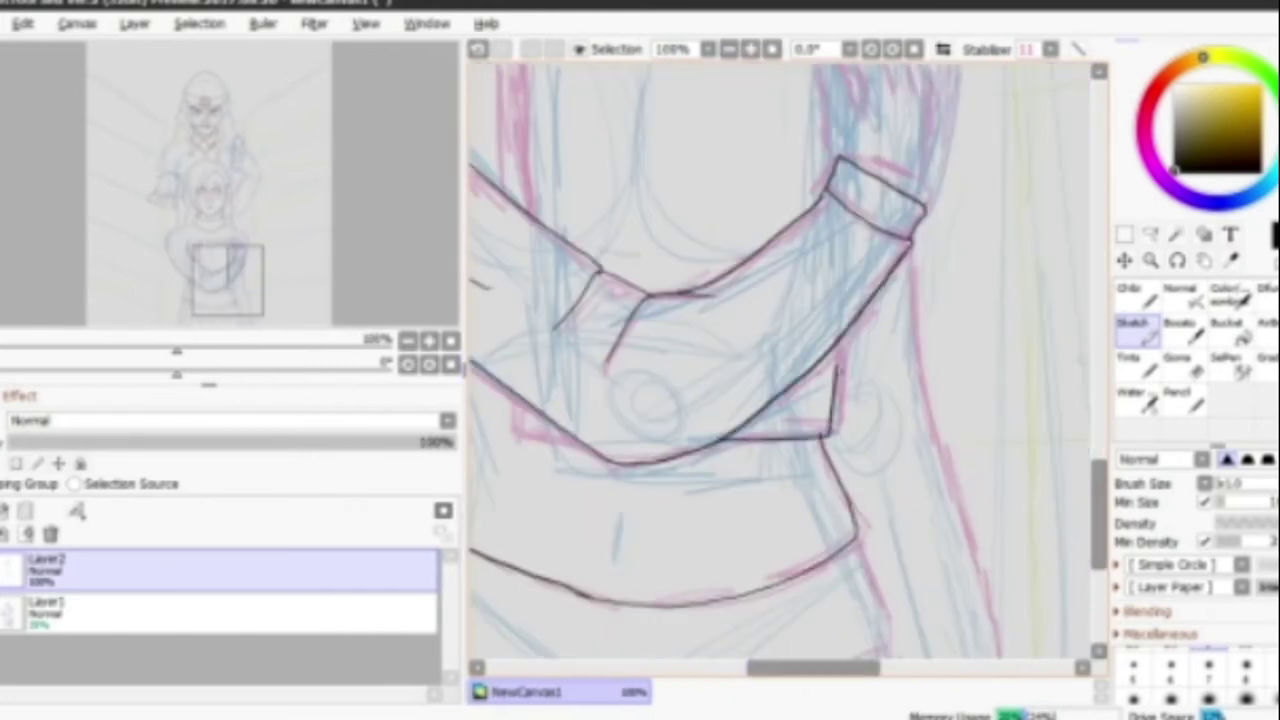
pyautogui.moveTo(846, 332); pyautogui.dragTo(838, 368)
pyautogui.hscroll(-4, 780, 360)
pyautogui.scroll(5, 780, 360)
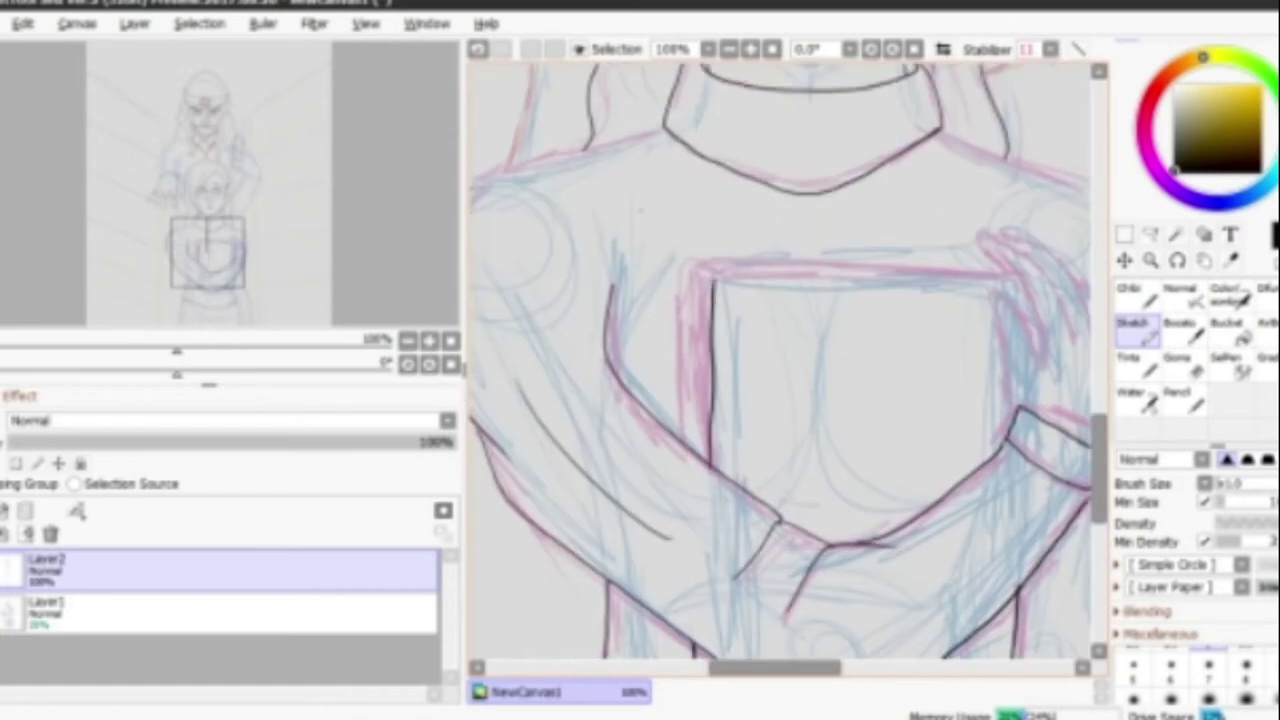
# Ink the book's spine side and upper edge with double lines joined at the corner.
pyautogui.moveTo(704, 278); pyautogui.dragTo(708, 466)
pyautogui.moveTo(700, 276); pyautogui.dragTo(1018, 274)
pyautogui.moveTo(686, 262); pyautogui.dragTo(686, 440)
pyautogui.moveTo(686, 262); pyautogui.dragTo(1018, 266)
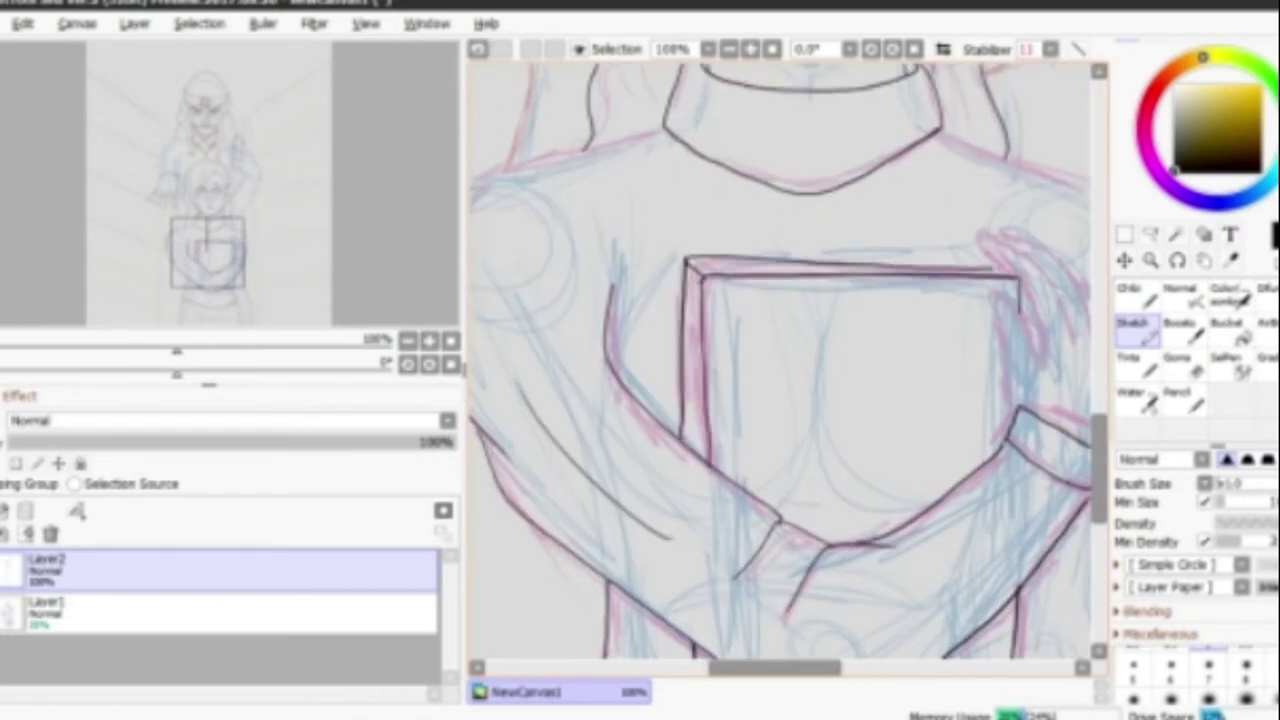
# Ink the hand gripping the book with its thumb and fingers, and the shoulder contour behind it.
pyautogui.hscroll(4, 780, 360)
pyautogui.moveTo(848, 292); pyautogui.dragTo(872, 408)
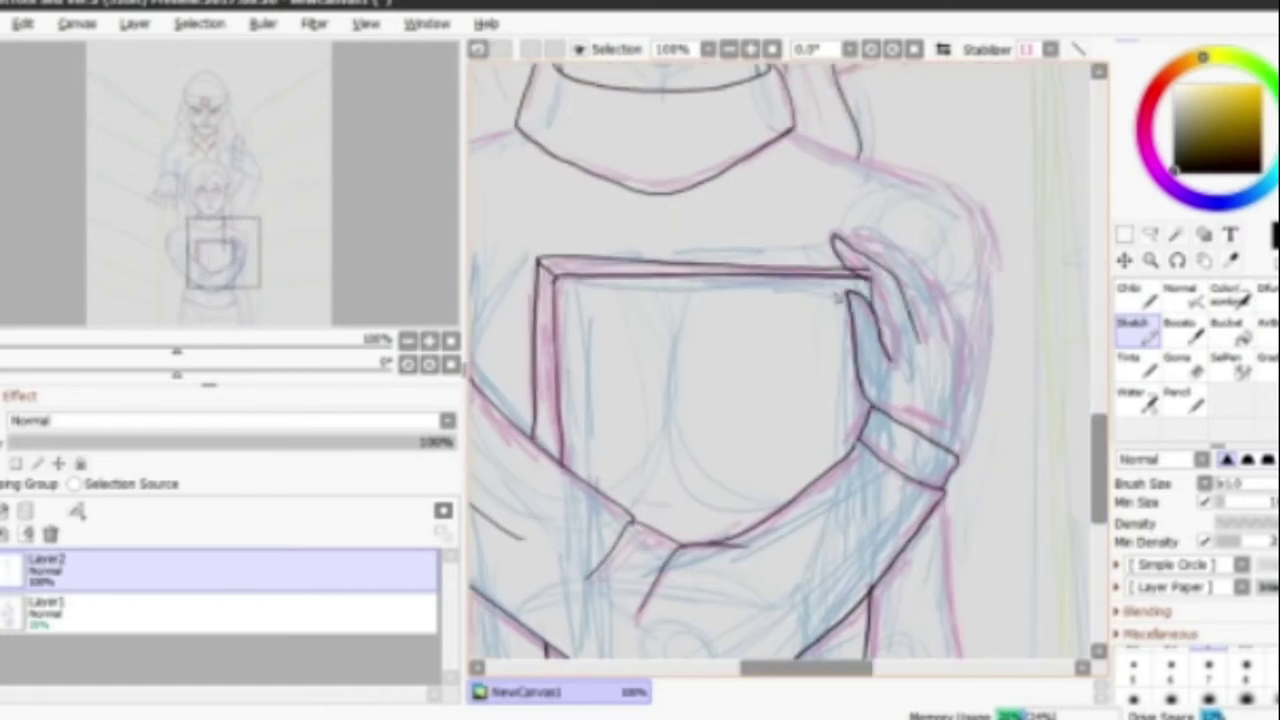
pyautogui.scroll(2, 780, 360)
pyautogui.moveTo(868, 174); pyautogui.dragTo(1010, 330)
pyautogui.moveTo(980, 230); pyautogui.dragTo(1044, 420)
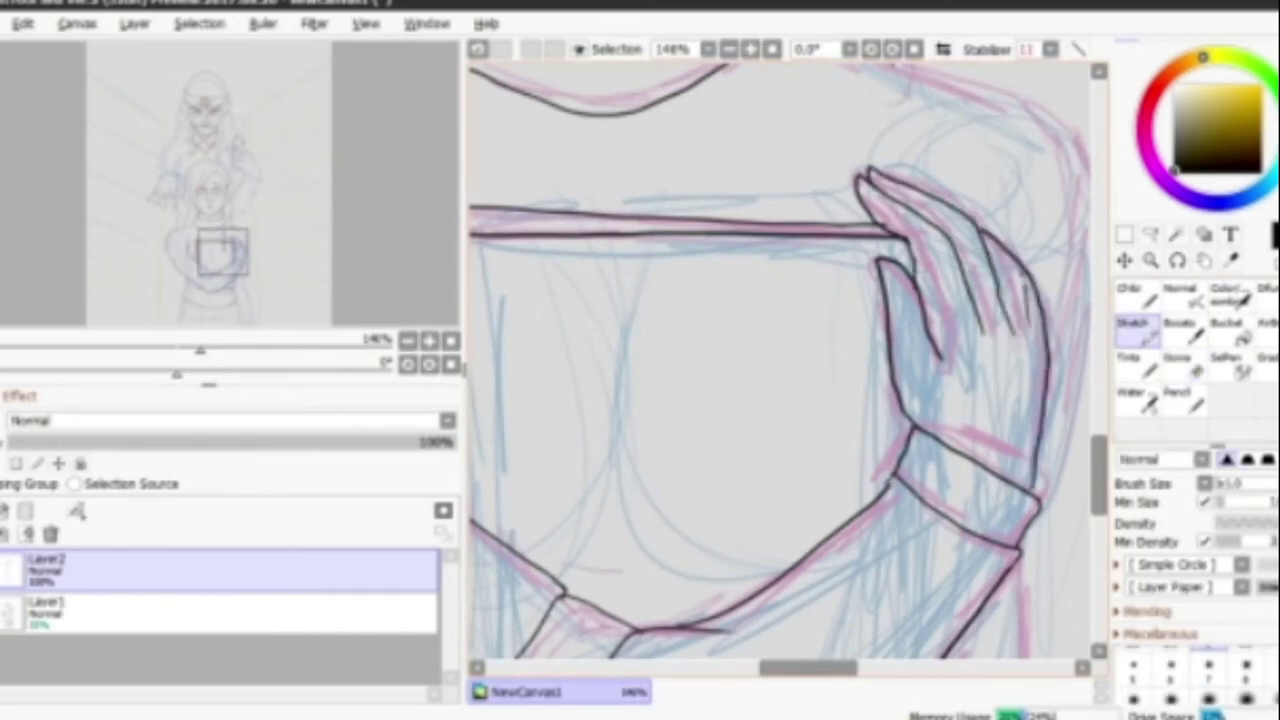
pyautogui.scroll(-3, 780, 360)
pyautogui.scroll(-2, 780, 360)
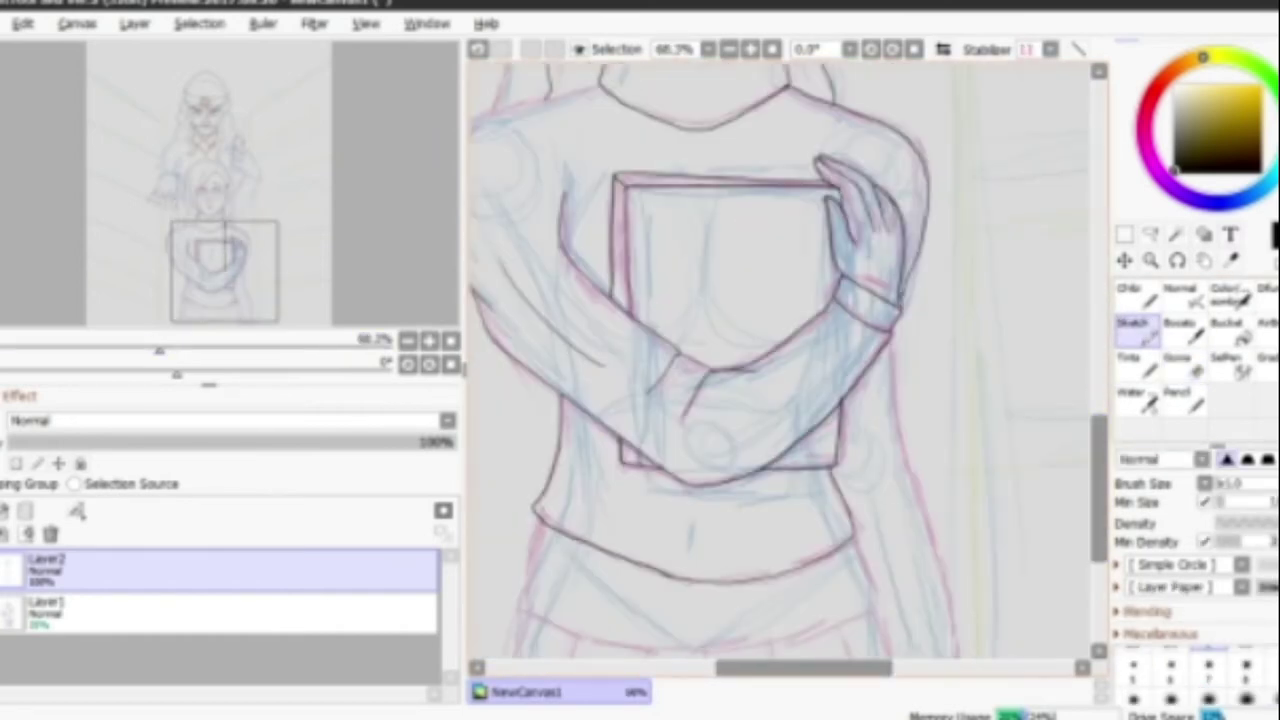
# Ink the front figure's hanging arm, the waistband and the skirt pleats, and switch to the eraser.
pyautogui.scroll(-2, 780, 360)
pyautogui.moveTo(890, 236); pyautogui.dragTo(950, 536)
pyautogui.moveTo(520, 436); pyautogui.dragTo(706, 570)
pyautogui.scroll(1, 780, 360)
pyautogui.moveTo(604, 518); pyautogui.dragTo(582, 602)
pyautogui.moveTo(660, 546); pyautogui.dragTo(636, 600)
pyautogui.moveTo(934, 544)
pyautogui.mouseDown()
pyautogui.moveTo(914, 598)
pyautogui.moveTo(948, 607)
pyautogui.mouseUp()
pyautogui.scroll(-1, 780, 360)
pyautogui.press('e')
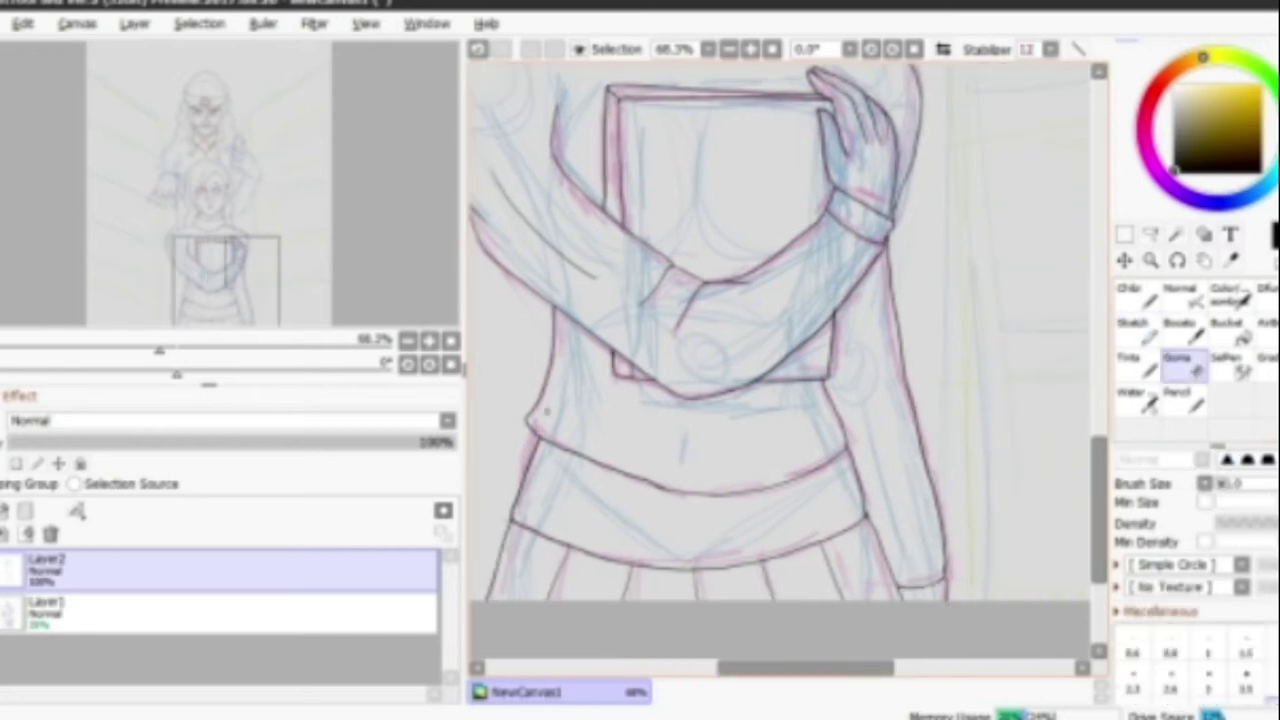
# Ink the front figure's rounded shoulder and upper arm on the side of the crossing arm.
pyautogui.press('n')
pyautogui.scroll(3, 780, 360)
pyautogui.scroll(-2, 780, 360)
pyautogui.scroll(2, 780, 360)
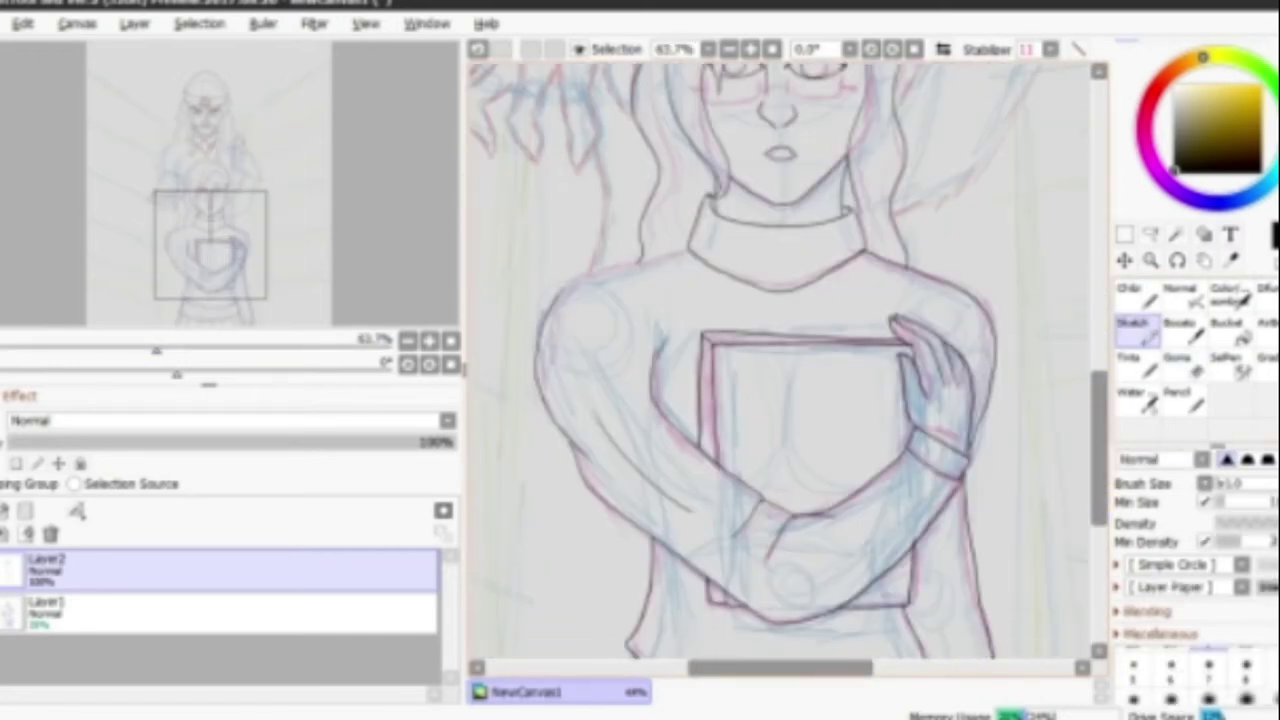
pyautogui.scroll(2, 780, 360)
pyautogui.scroll(-2, 780, 360)
pyautogui.scroll(3, 780, 360)
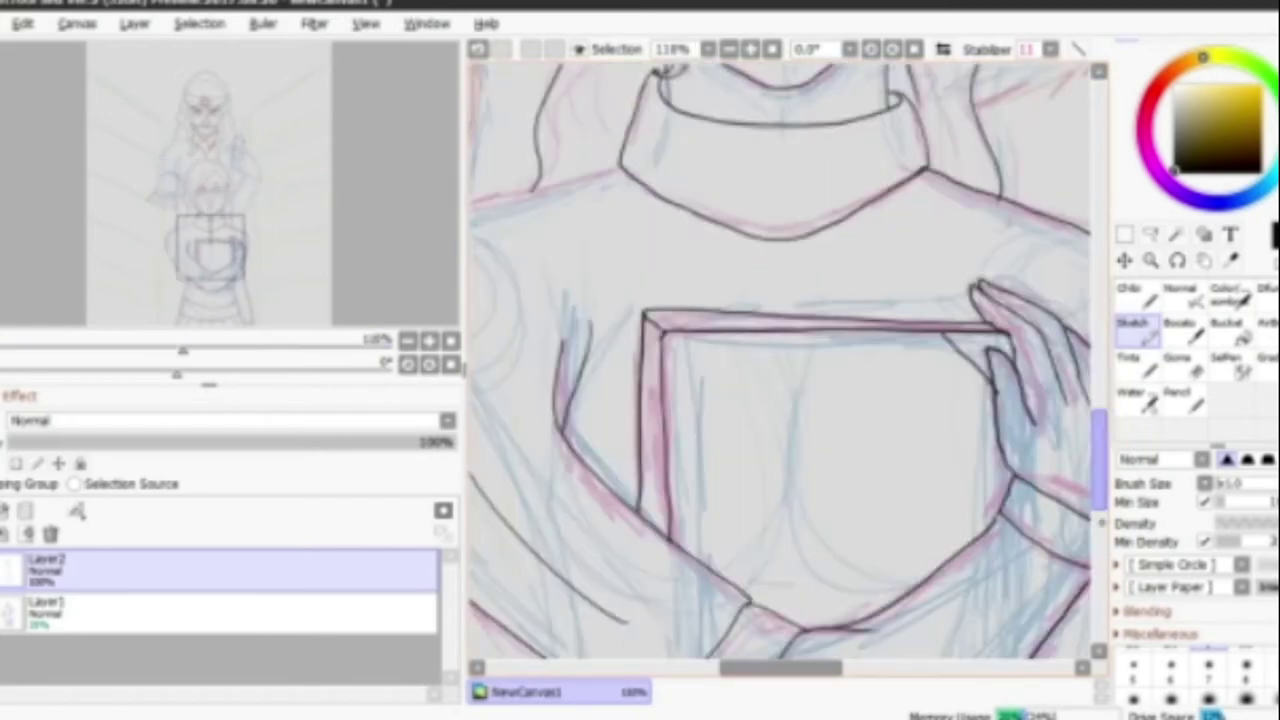
# Ink the rear figure's shoulder, the ragged outer edge of the sleeve and its curved opening above the hand.
pyautogui.scroll(-2, 780, 360)
pyautogui.scroll(3, 651, 545)
pyautogui.scroll(-3, 651, 545)
pyautogui.scroll(1, 651, 545)
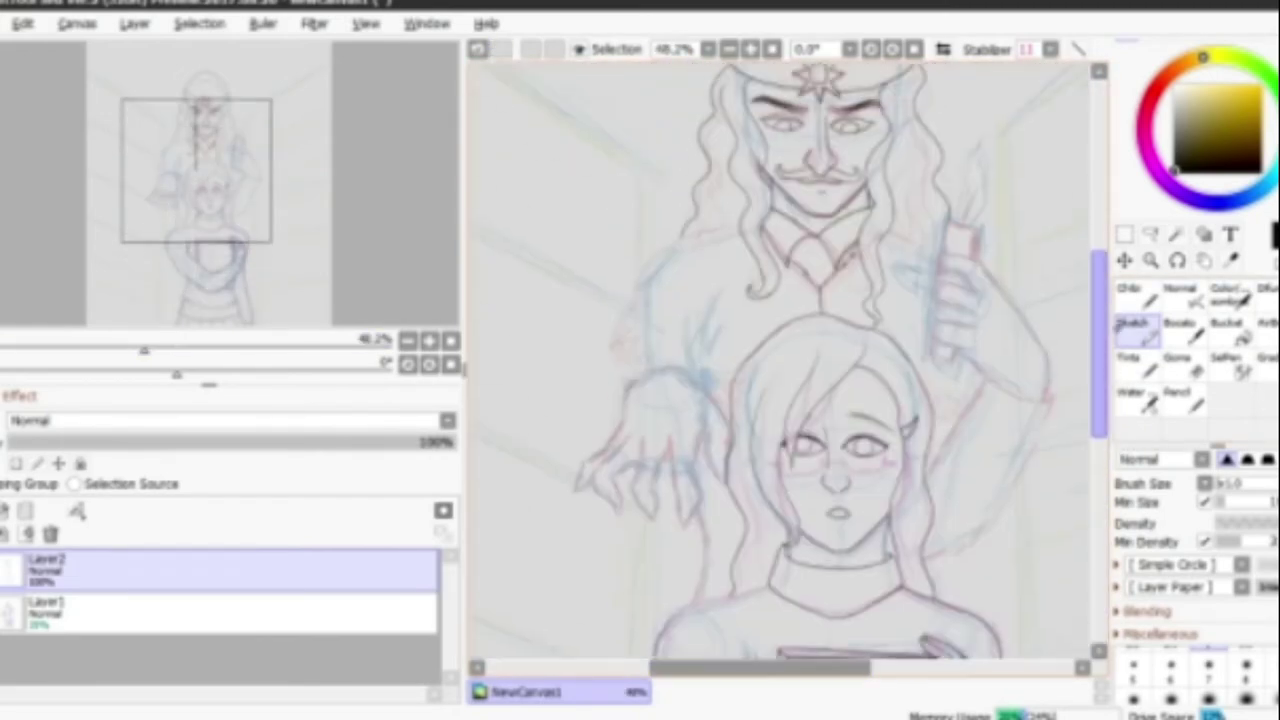
pyautogui.scroll(2, 651, 545)
pyautogui.moveTo(593, 337); pyautogui.dragTo(662, 474)
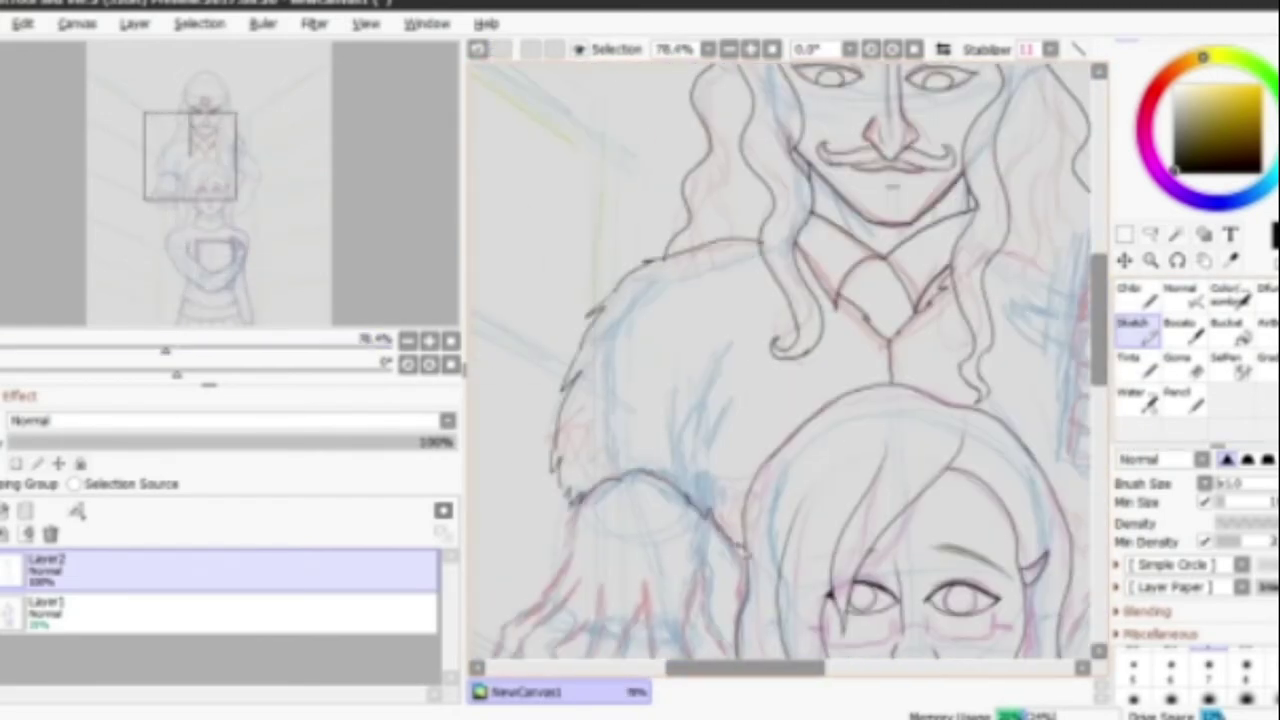
# Ink the rear figure's raised hand and forearm, with the candle and its wick in the grip.
pyautogui.hscroll(3, 762, 258)
pyautogui.moveTo(846, 300); pyautogui.dragTo(910, 300)
pyautogui.moveTo(912, 296); pyautogui.dragTo(1030, 462)
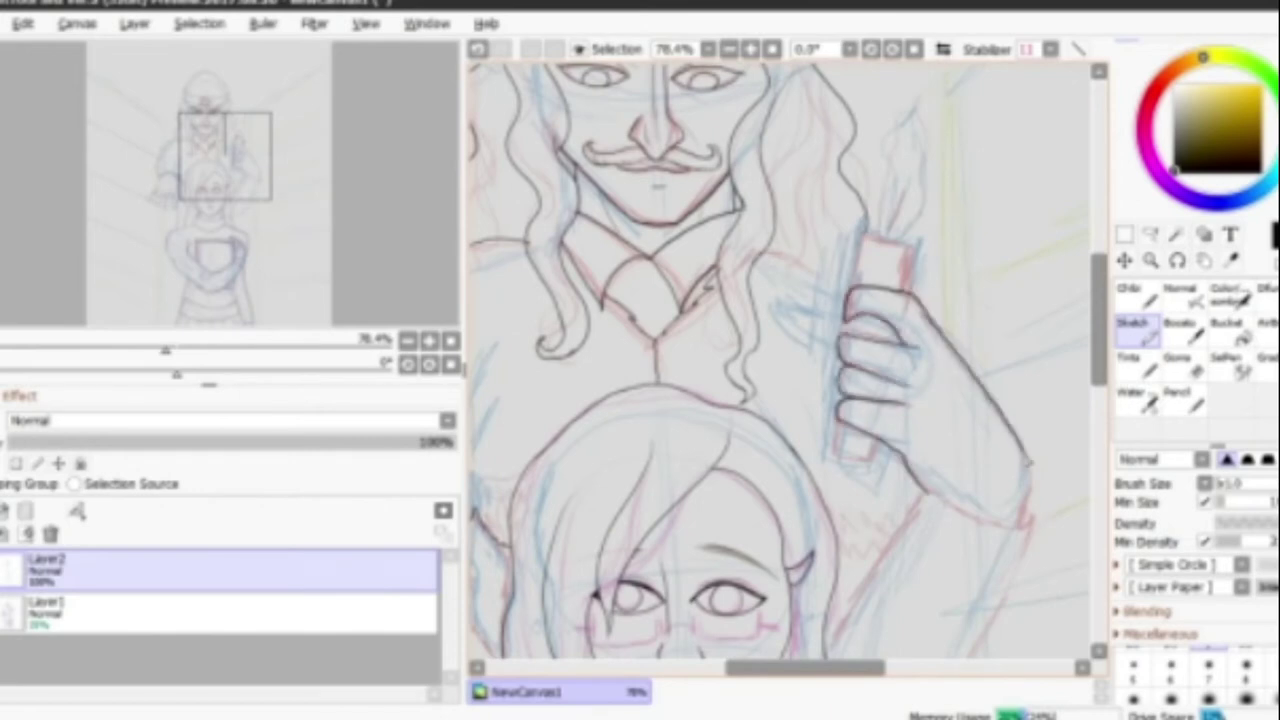
pyautogui.hotkey('ctrl', 'z')
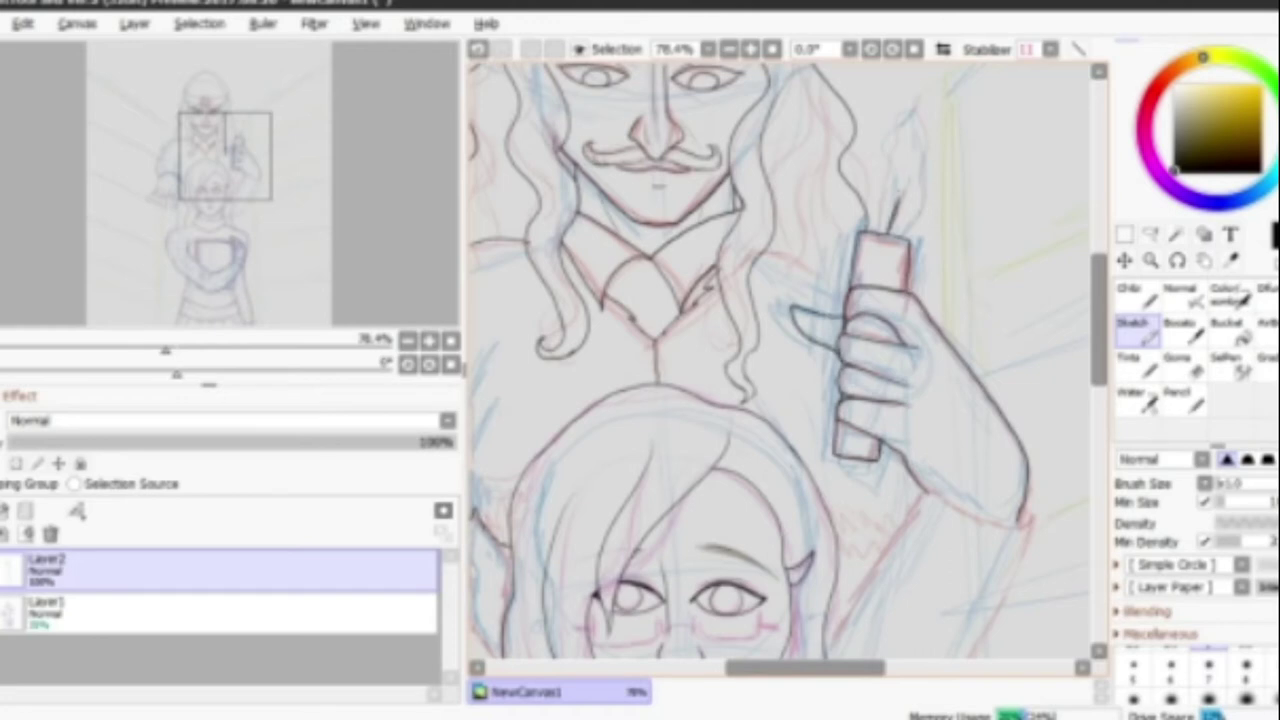
# Ink the wide sleeve of the rear figure's raised arm, down to the front figure's hair.
pyautogui.scroll(-2, 780, 360)
pyautogui.moveTo(1020, 355)
pyautogui.mouseDown()
pyautogui.moveTo(816, 617)
pyautogui.moveTo(830, 598)
pyautogui.mouseUp()
pyautogui.hotkey('ctrl', 'z')
pyautogui.press('-')
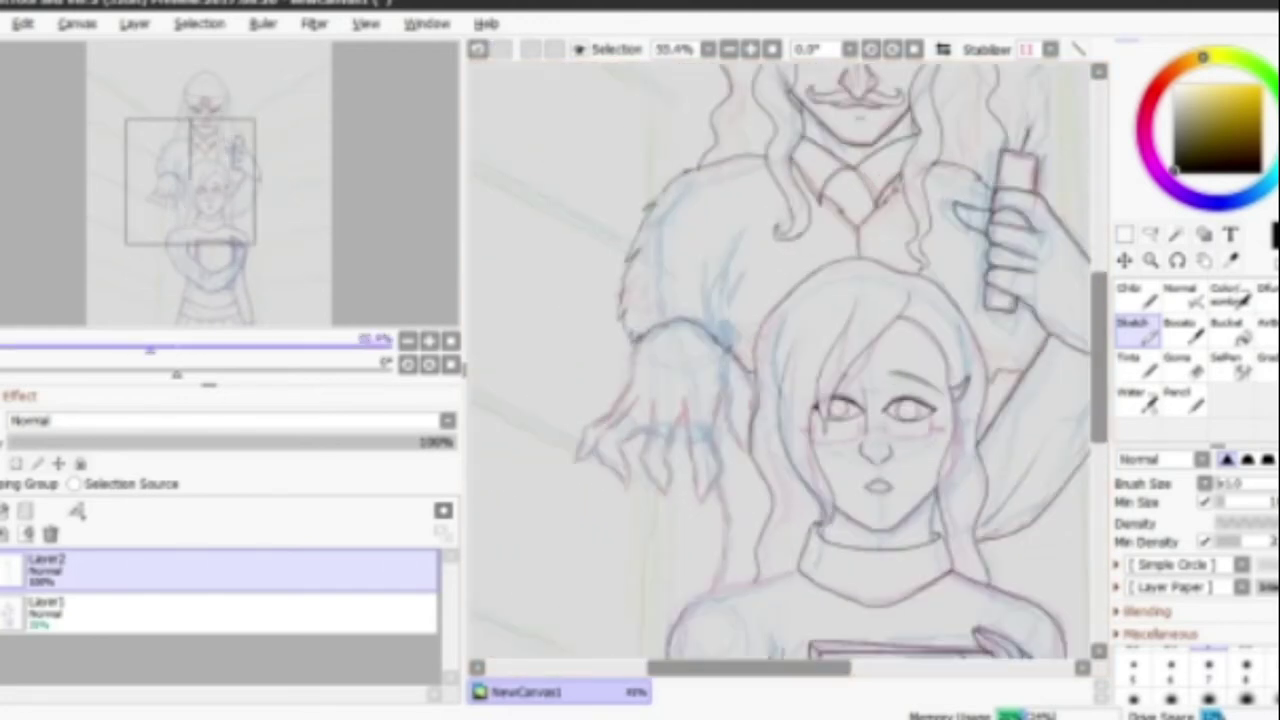
# Ink the rear figure's outstretched clawed hand with its thumb and pointed fingers.
pyautogui.press('+')
pyautogui.press('+')
pyautogui.press('+')
pyautogui.moveTo(858, 400); pyautogui.dragTo(916, 562)
pyautogui.scroll(-2, 780, 360)
pyautogui.moveTo(774, 234); pyautogui.dragTo(784, 262)
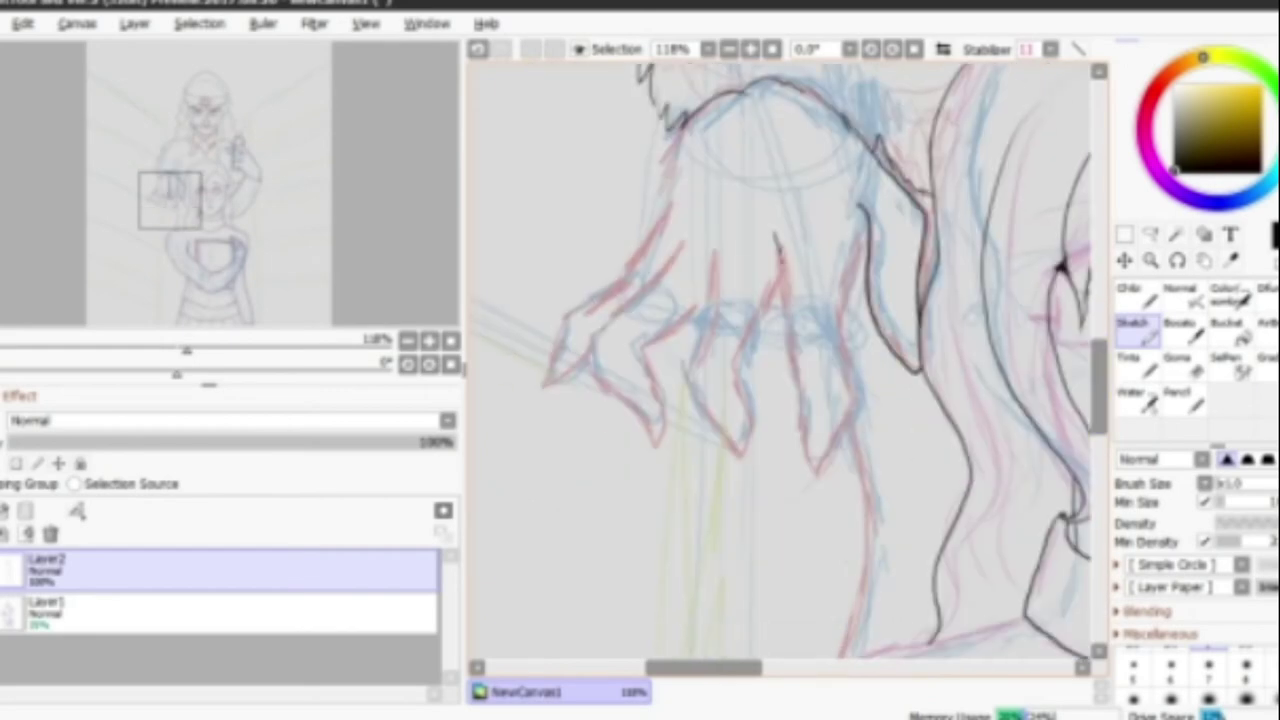
pyautogui.moveTo(832, 248); pyautogui.dragTo(868, 388)
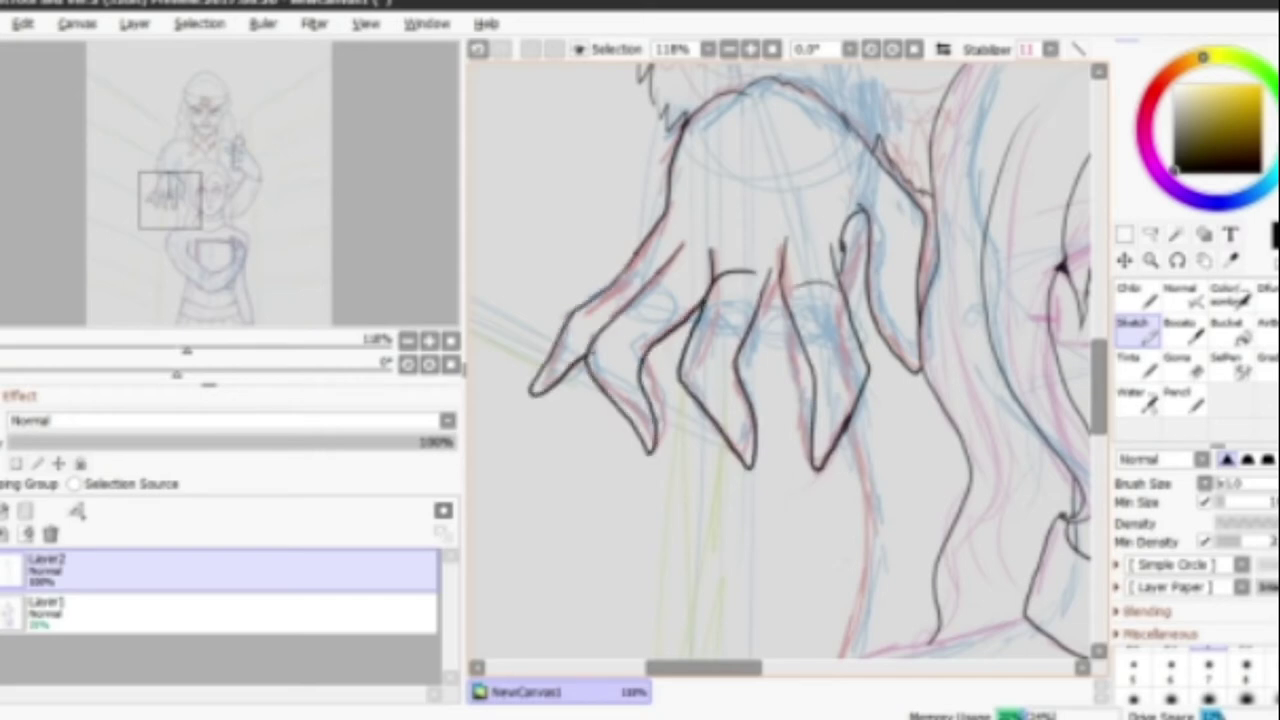
# Ink the rear figure's body contour from below the clawed hand down to the front figure's shoulder.
pyautogui.press('-')
pyautogui.press('-')
pyautogui.press('-')
pyautogui.press('+')
pyautogui.scroll(-1, 780, 360)
pyautogui.press('+')
pyautogui.press('+')
pyautogui.press('+')
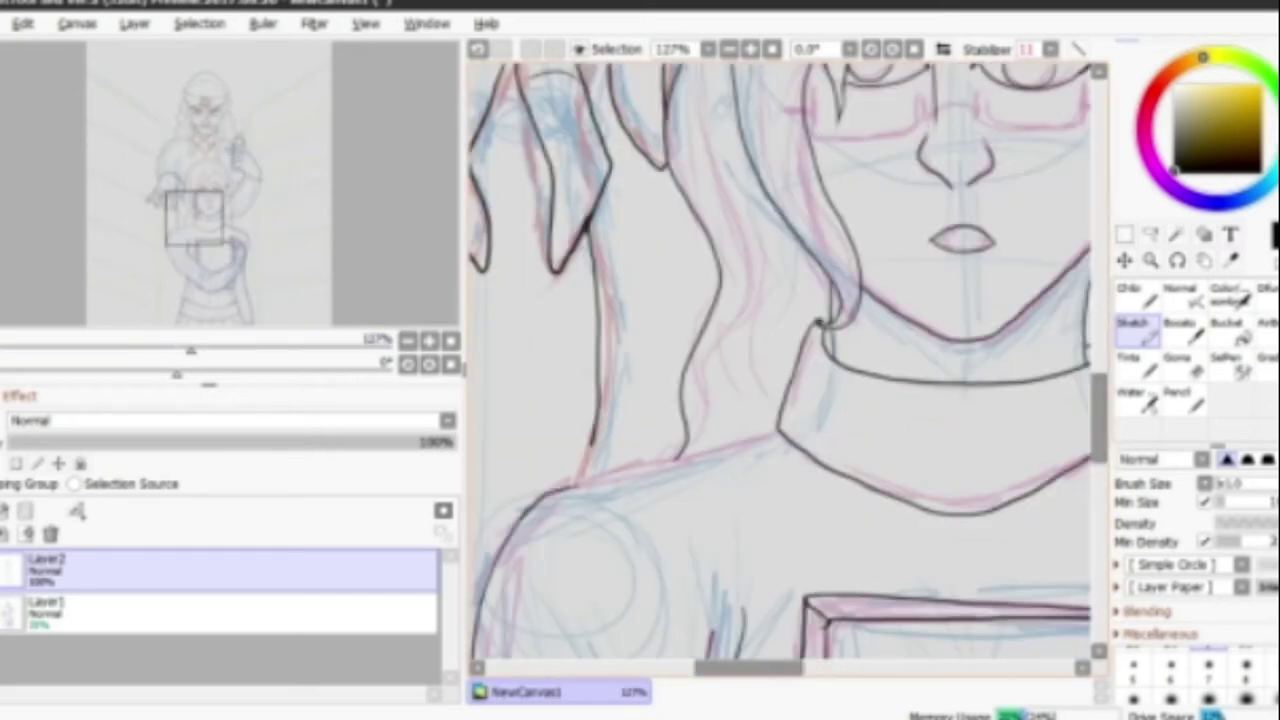
# Add a linework layer above the figures and draw the first straight background wall edges with the Line tool.
pyautogui.press('-')
pyautogui.press('-')
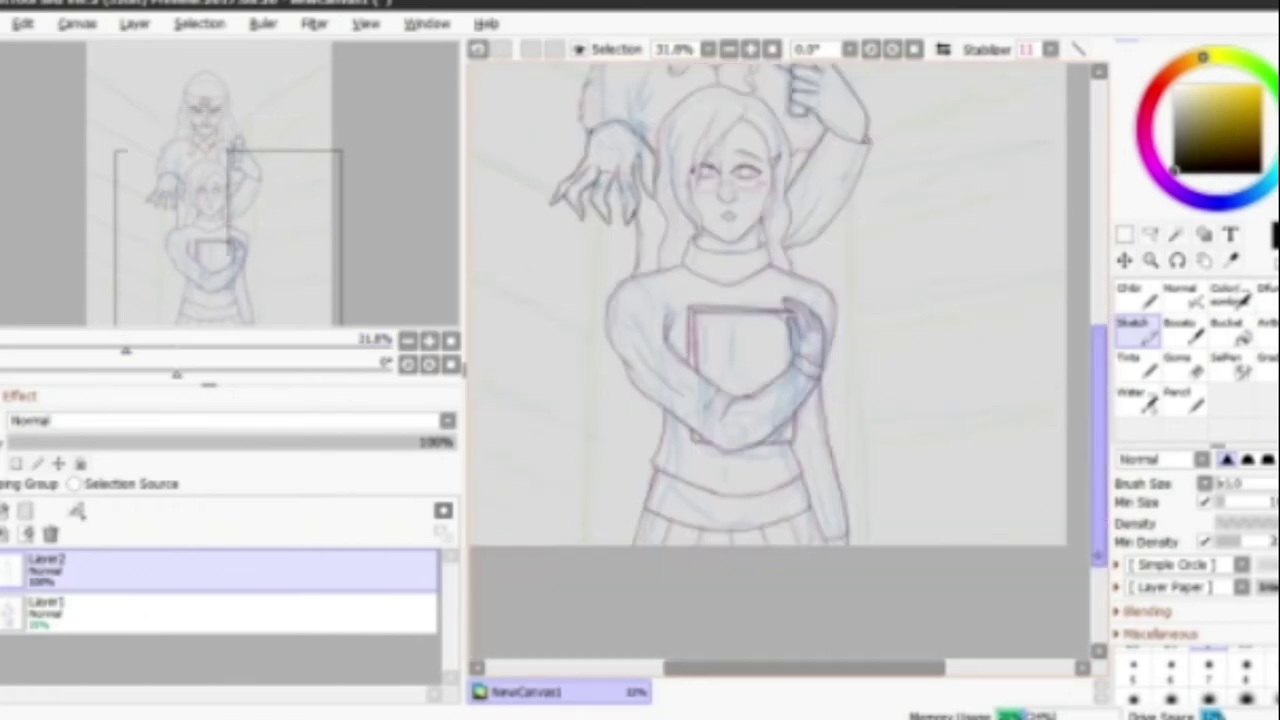
pyautogui.press('-')
pyautogui.press('h')
pyautogui.scroll(-1, 750, 350)
pyautogui.click(25, 511)
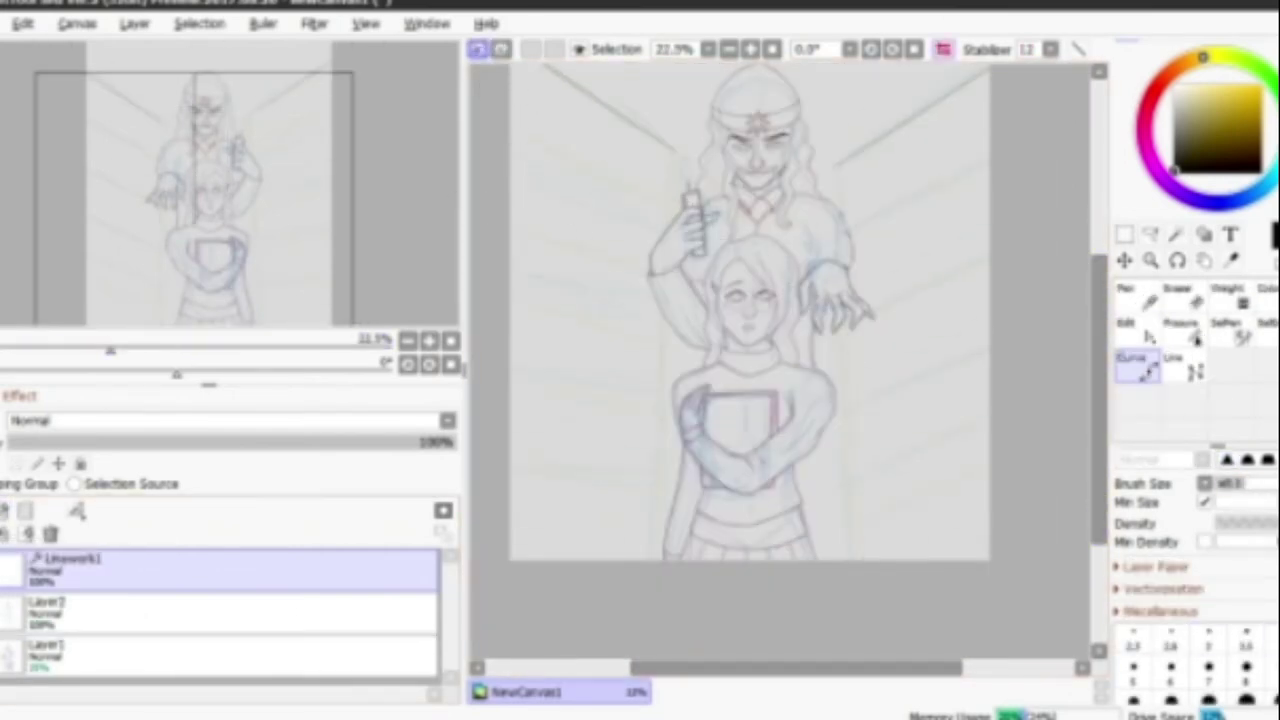
pyautogui.hotkey('ctrl', 'z')
pyautogui.click(5, 511)
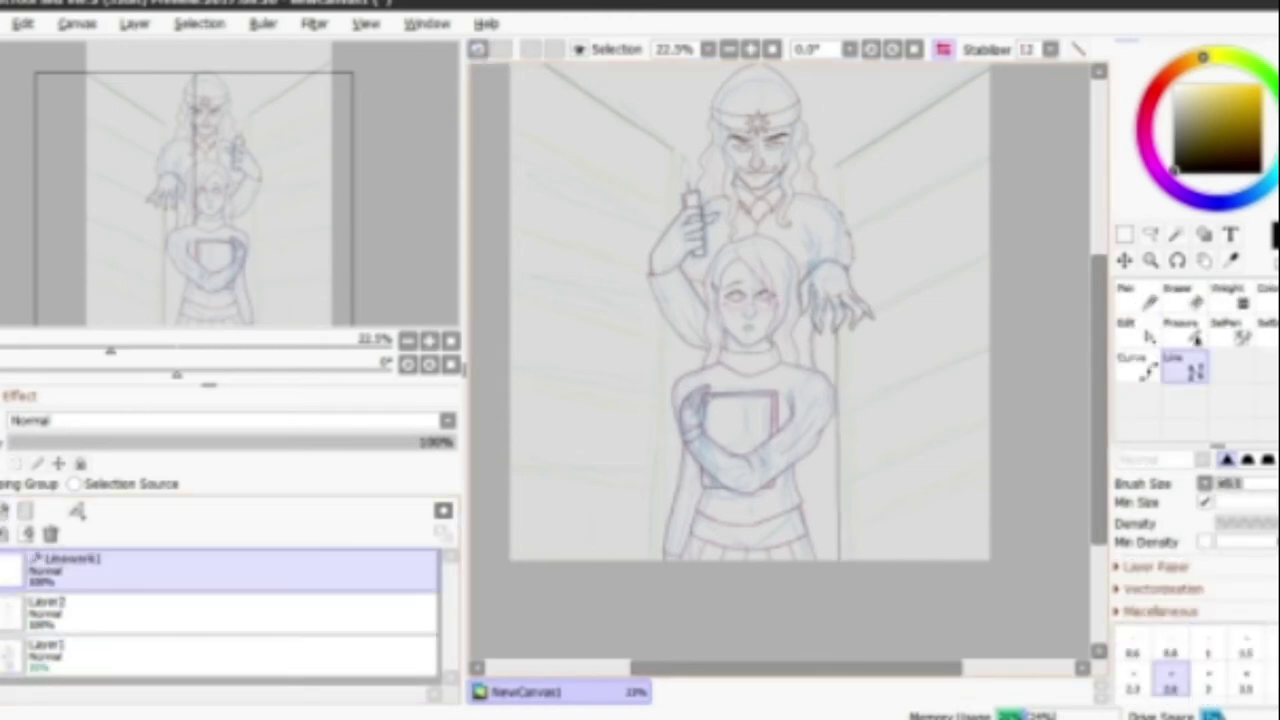
# Draw the vertical edges and the double slanted upper edges of the walls on both sides of the figures.
pyautogui.hotkey('ctrl', '+')
pyautogui.press('Insert')
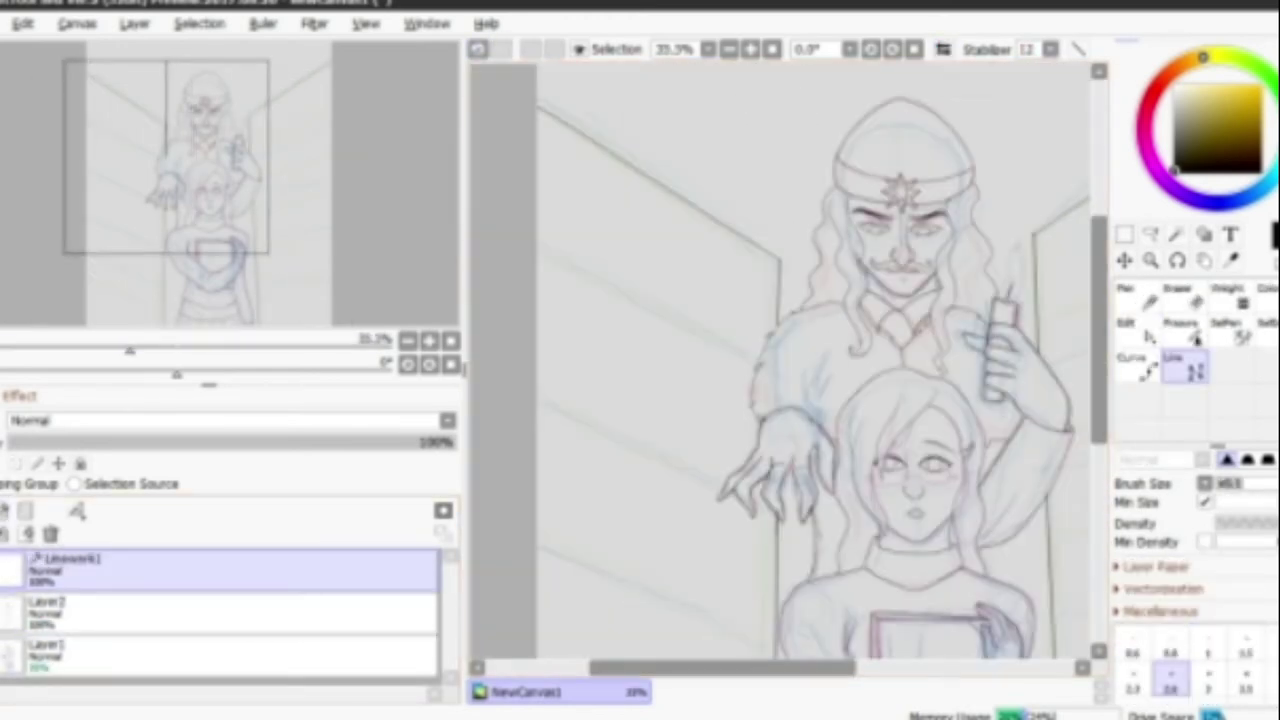
pyautogui.hscroll(3, 818, 326)
pyautogui.hotkey('ctrl', '-')
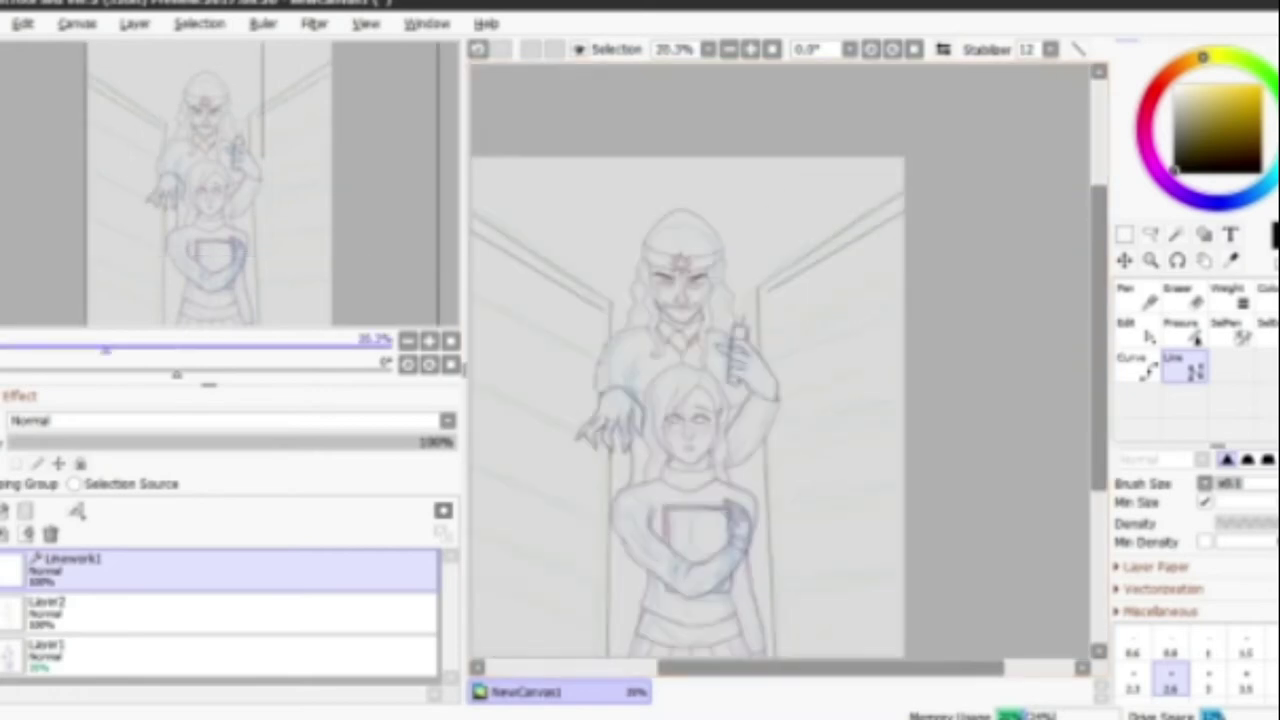
pyautogui.hotkey('ctrl', '+')
pyautogui.hotkey('ctrl', '+')
pyautogui.hscroll(3, 780, 360)
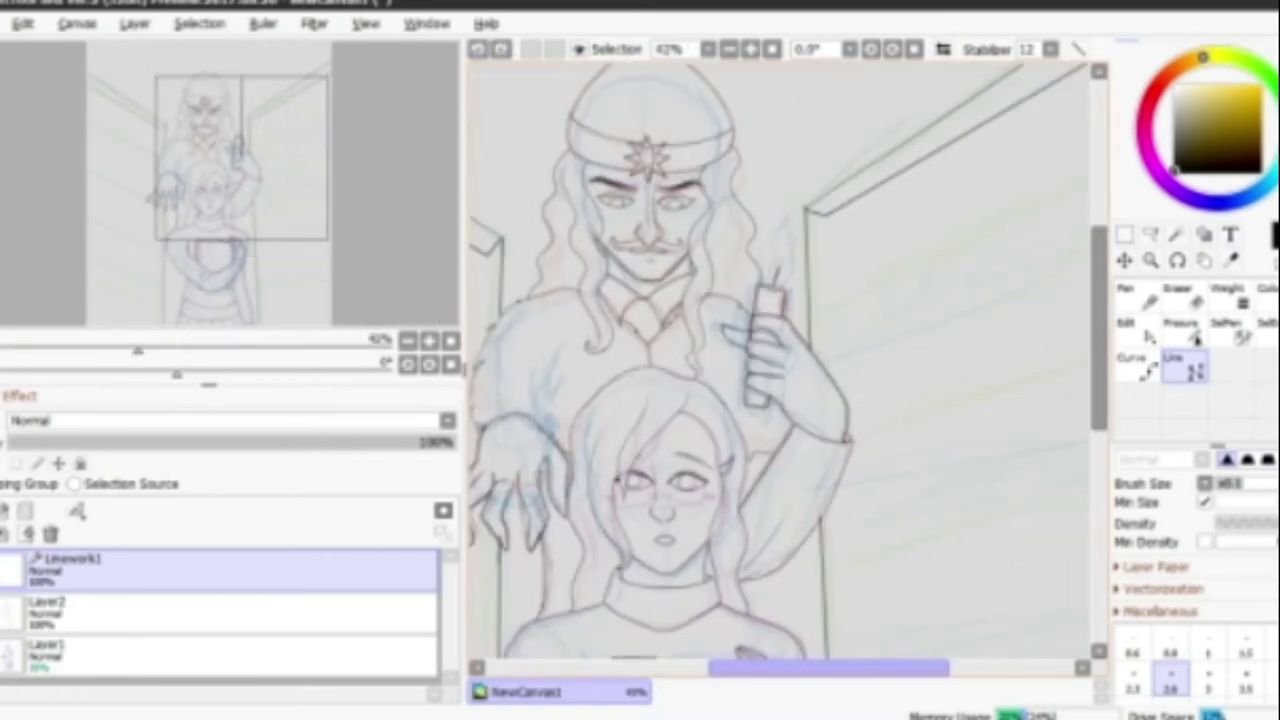
# Draw pairs of parallel slanted board lines down the wall beside the clawed hand with the Line tool.
pyautogui.hotkey('ctrl', '-')
pyautogui.scroll(-3, 650, 312)
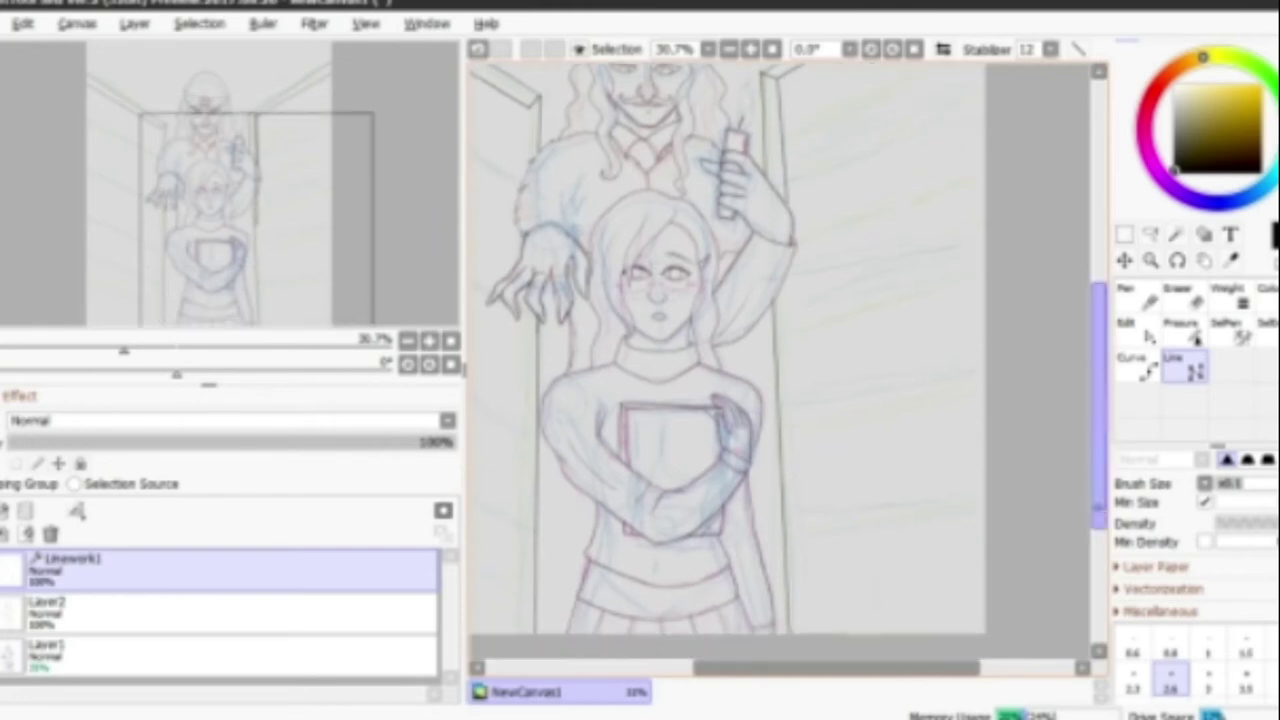
pyautogui.hscroll(-3, 650, 312)
pyautogui.moveTo(650, 312); pyautogui.dragTo(650, 624)
pyautogui.scroll(3, 650, 400)
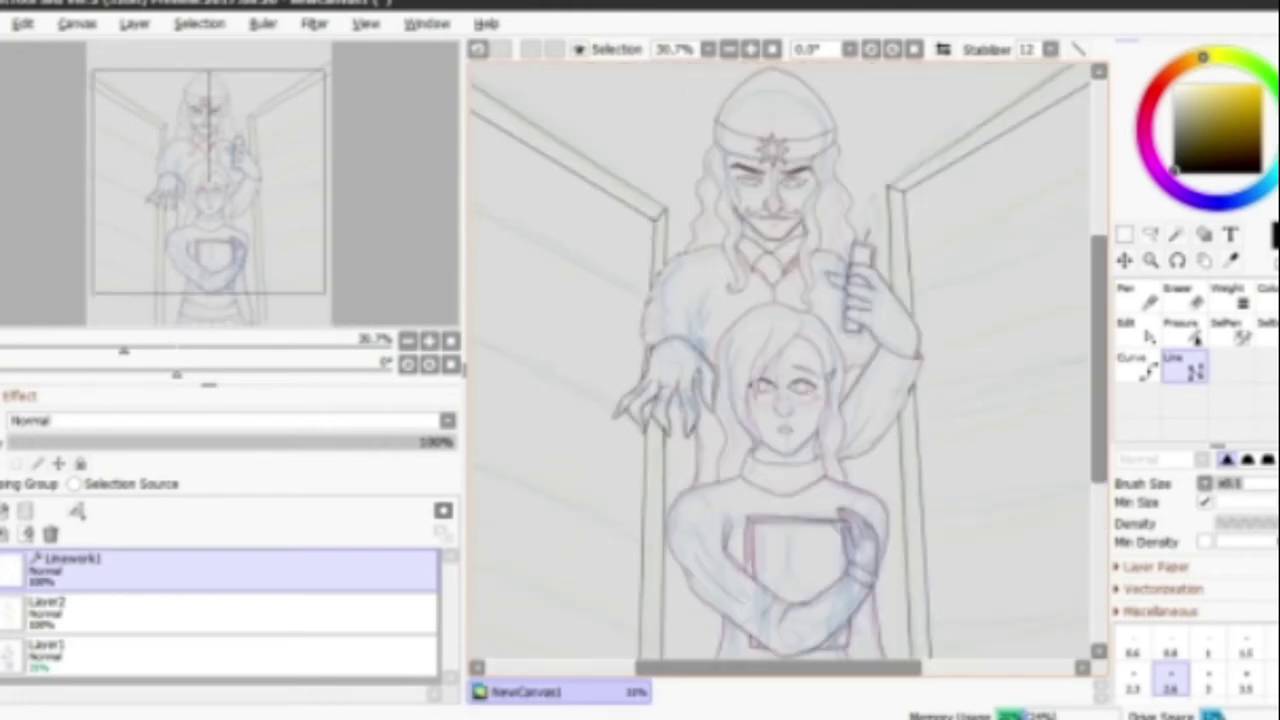
pyautogui.hotkey('ctrl', '-')
pyautogui.hotkey('ctrl', '-')
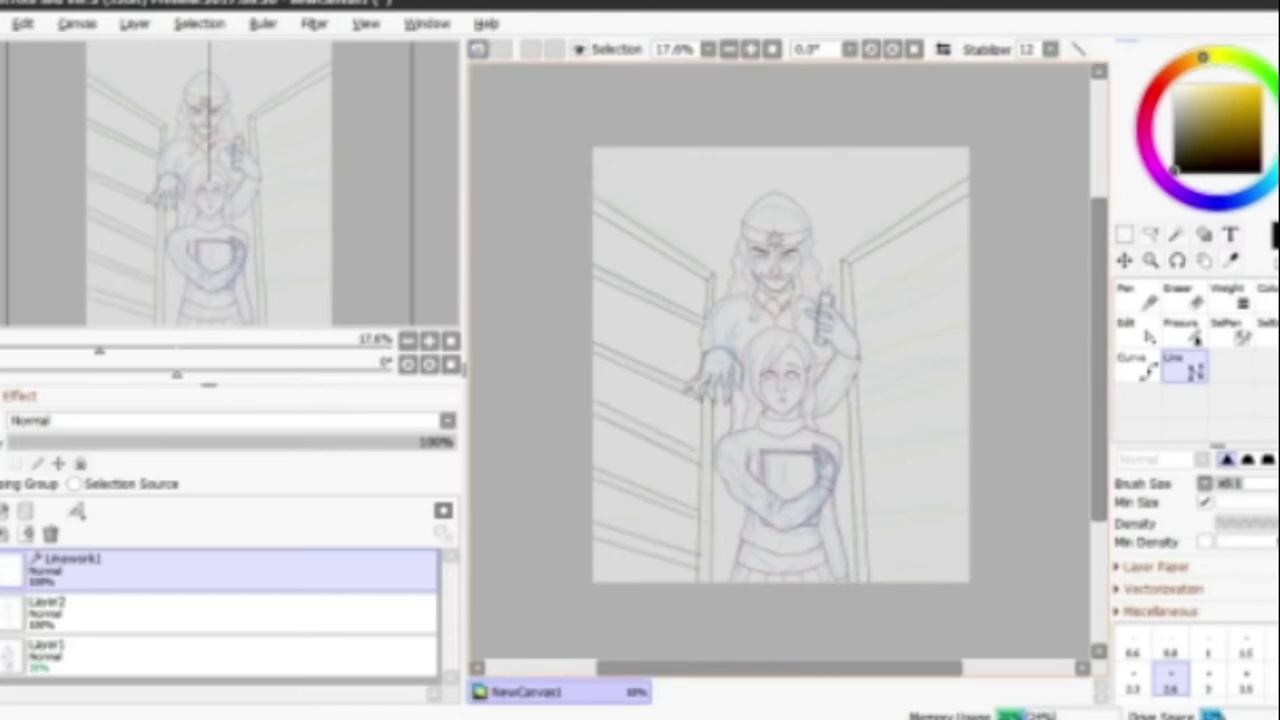
# Draw matching pairs of slanted board lines on the candle-side wall and check the composition in mirrored view.
pyautogui.press('h')
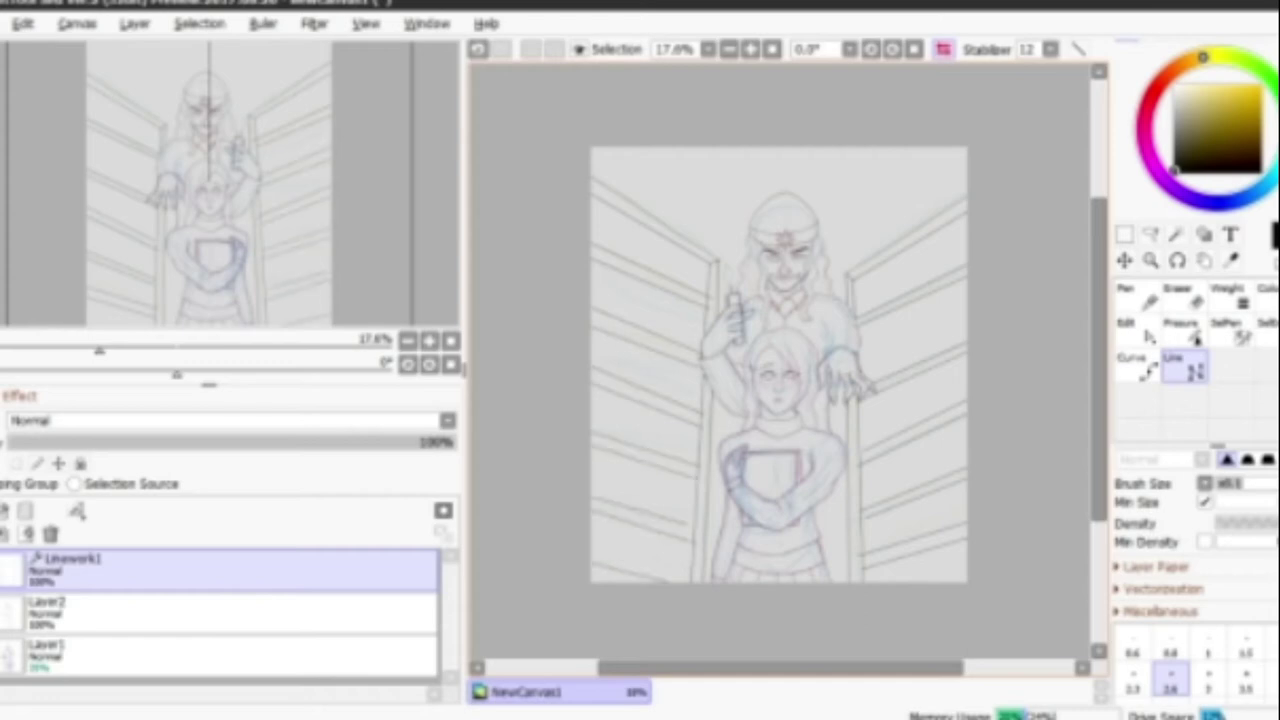
pyautogui.click(943, 49)
pyautogui.hotkey('ctrl', '+')
pyautogui.hotkey('ctrl', '+')
pyautogui.scroll(-2, 780, 360)
# Erase the wall line ends that overrun the figures and the vertical posts on the linework layer.
pyautogui.click(230, 612)
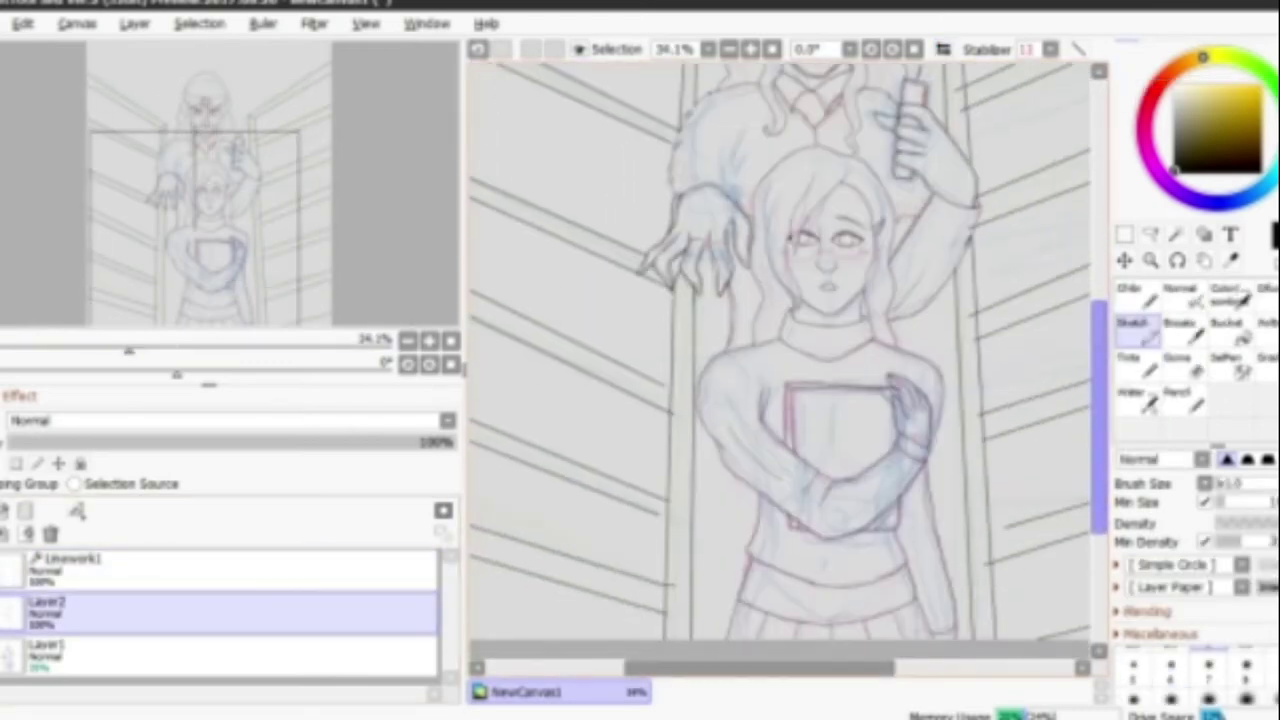
pyautogui.hotkey('ctrl', '+')
pyautogui.scroll(-3, 575, 630)
pyautogui.hscroll(-3, 780, 400)
pyautogui.scroll(4, 830, 396)
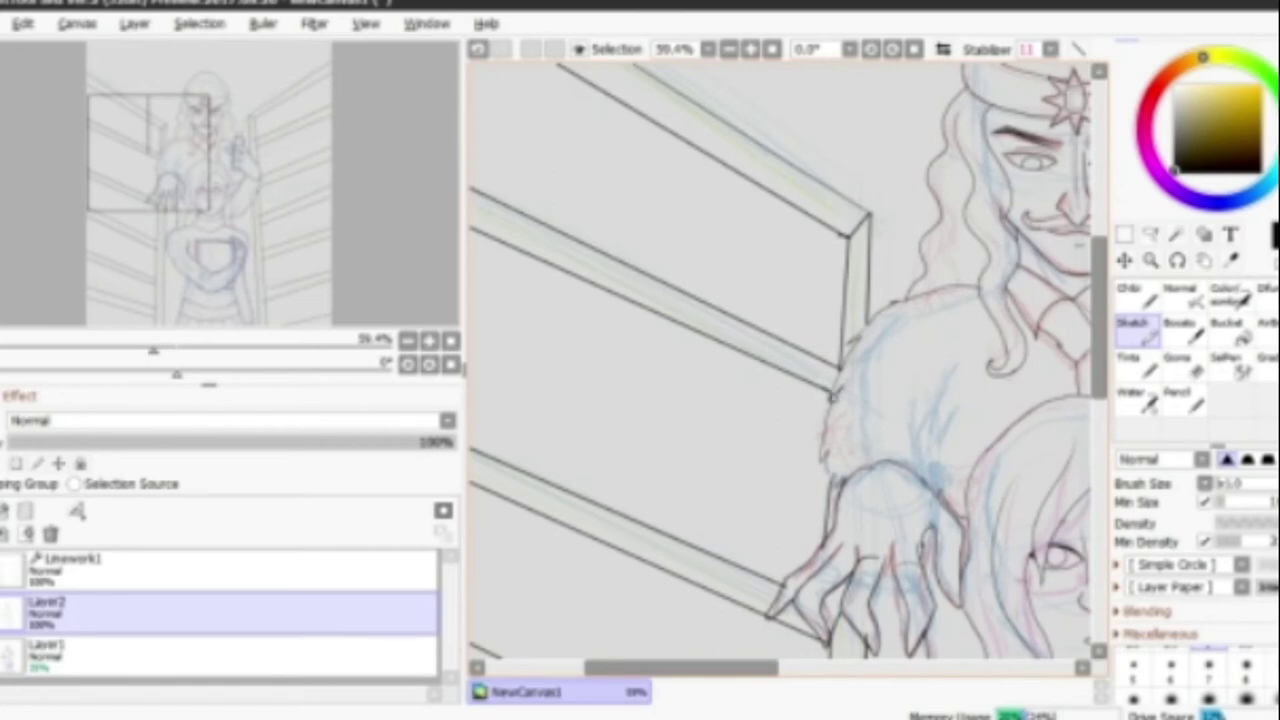
pyautogui.scroll(-3, 830, 396)
pyautogui.click(230, 565)
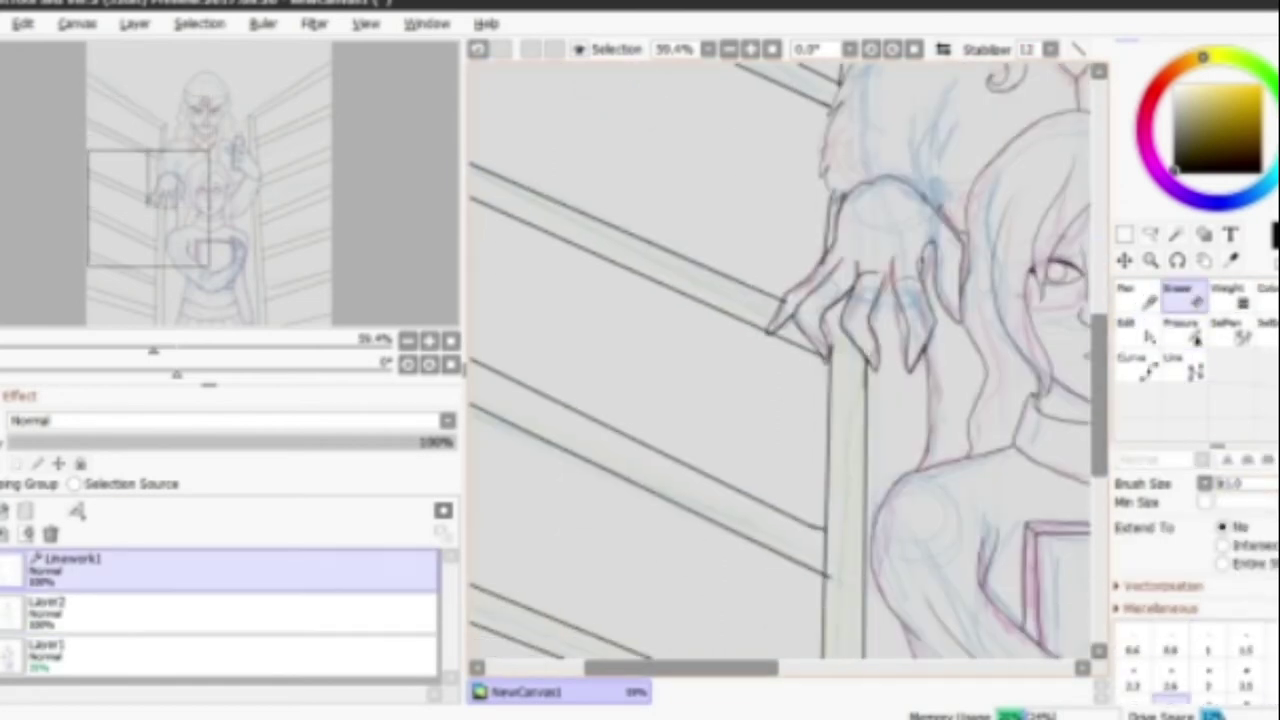
pyautogui.scroll(-5, 1033, 540)
pyautogui.hscroll(3, 835, 645)
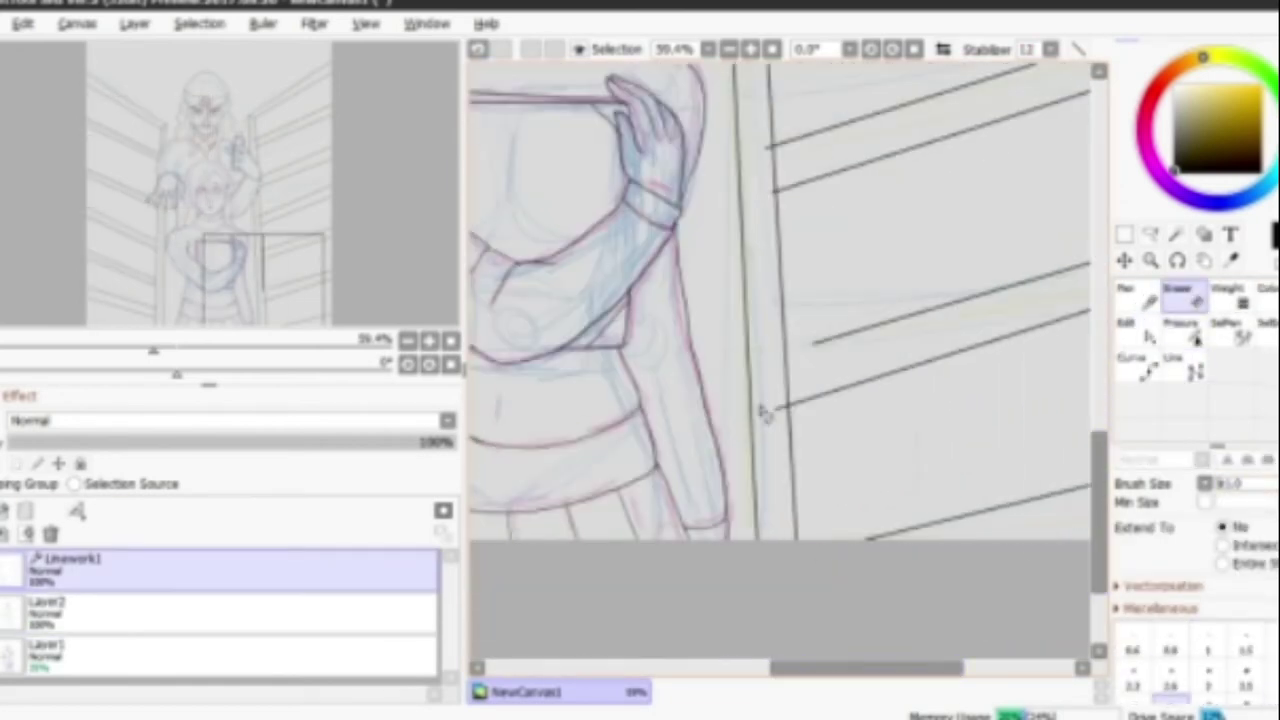
pyautogui.scroll(3, 752, 408)
pyautogui.scroll(3, 763, 300)
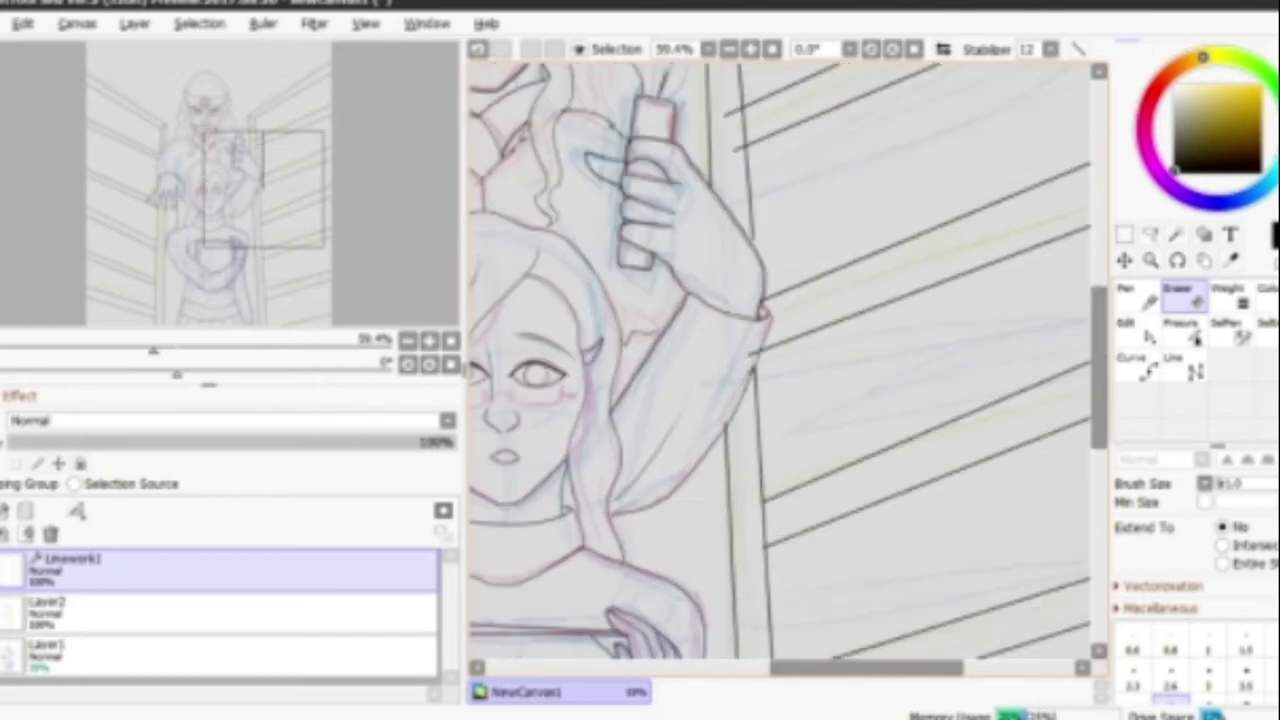
pyautogui.scroll(2, 780, 362)
# Merge the wall linework into the figures' ink layer and select the sketch layer.
pyautogui.click(200, 612)
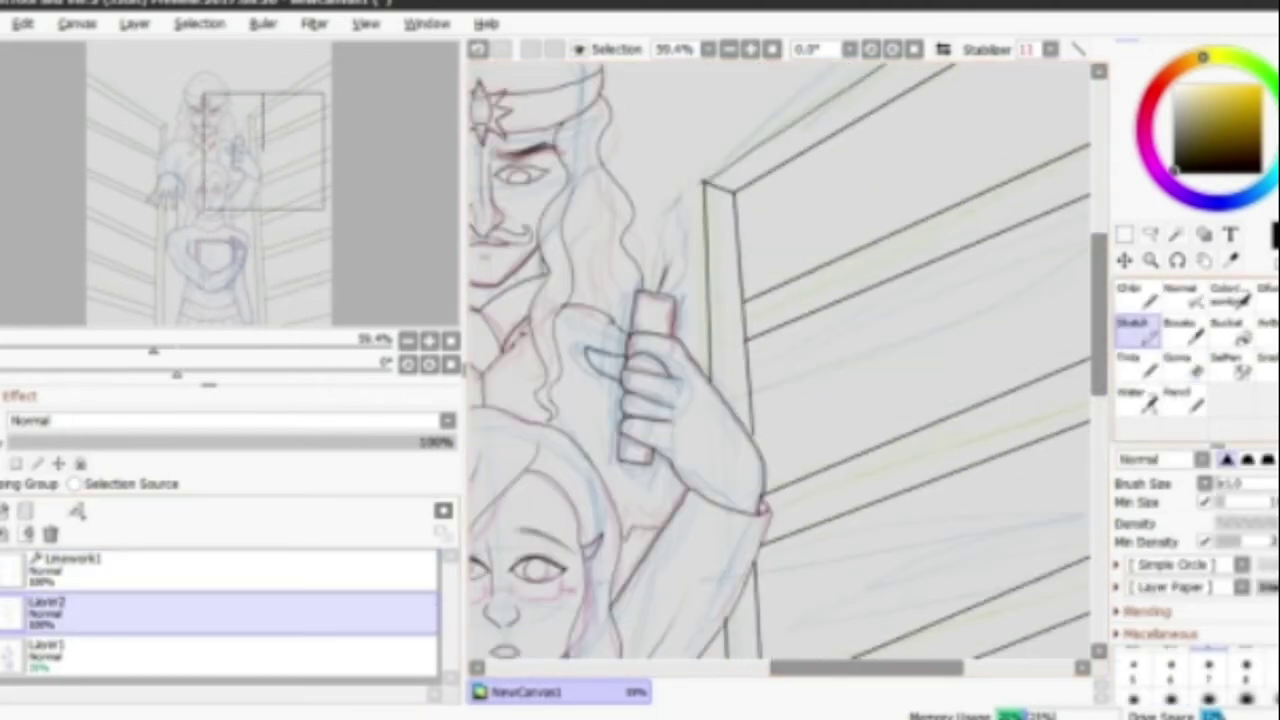
pyautogui.scroll(-5, 780, 360)
pyautogui.scroll(-3, 780, 360)
pyautogui.click(200, 570)
pyautogui.click(200, 655)
pyautogui.scroll(5, 780, 360)
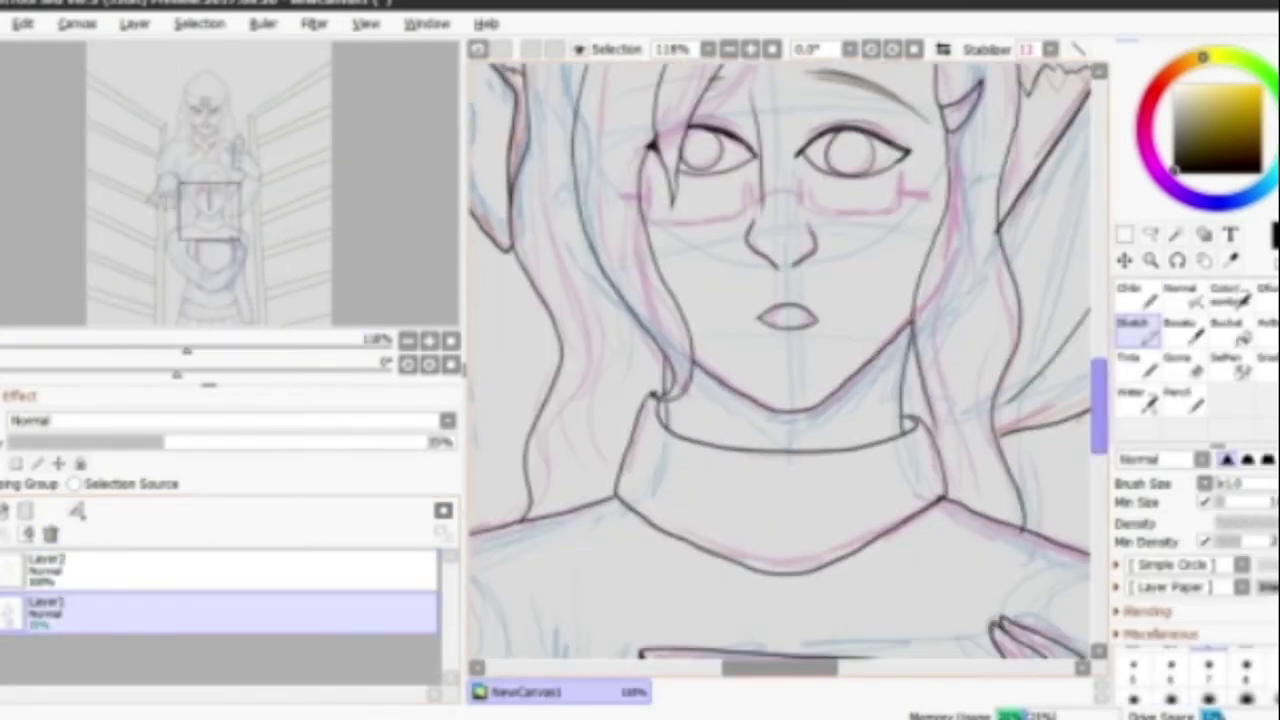
# Draw the front figure's rectangular glasses in olive brown on the ink layer and hide the sketch.
pyautogui.click(1172, 665)
pyautogui.click(200, 570)
pyautogui.moveTo(752, 376)
pyautogui.mouseDown()
pyautogui.moveTo(800, 366)
pyautogui.moveTo(855, 395)
pyautogui.moveTo(920, 335)
pyautogui.mouseUp()
pyautogui.moveTo(748, 352); pyautogui.dragTo(648, 340)
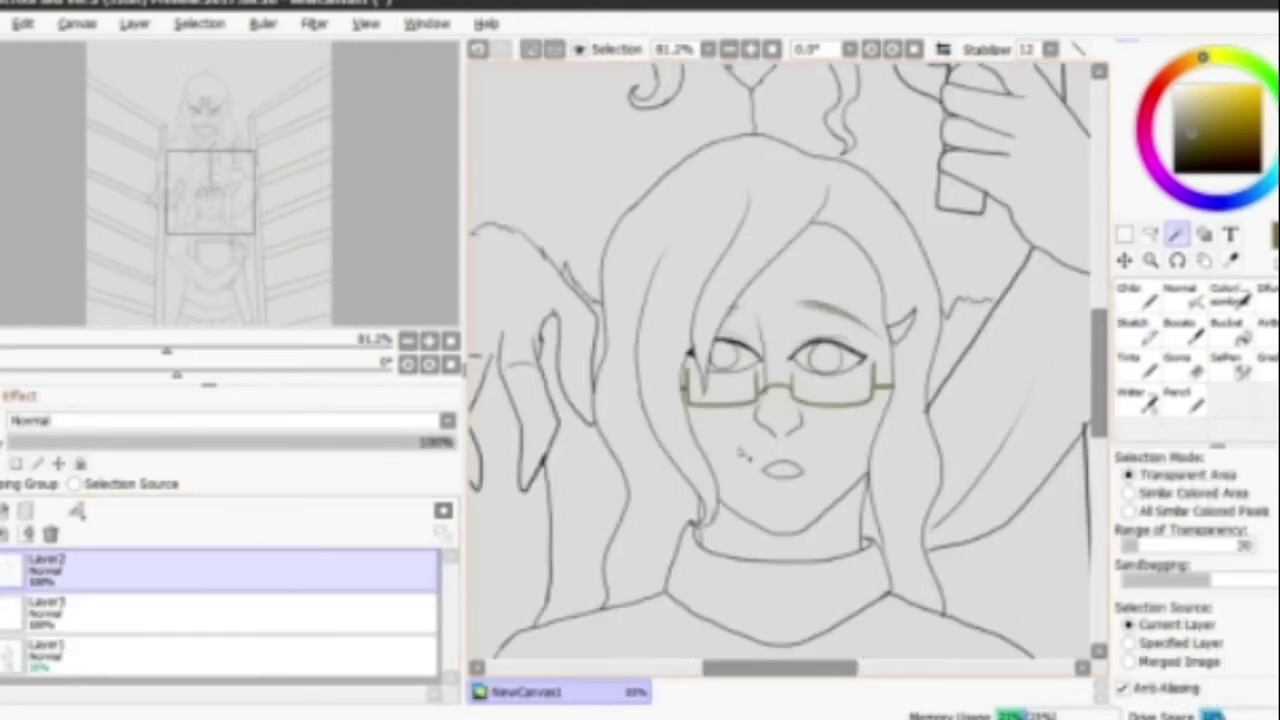
# Select the front figure's face, neck and hand with the Magic Wand and refine the selection with the selection pen.
pyautogui.click(780, 320)
pyautogui.click(790, 500)
pyautogui.scroll(-5, 780, 360)
pyautogui.click(980, 420)
pyautogui.click(1232, 365)
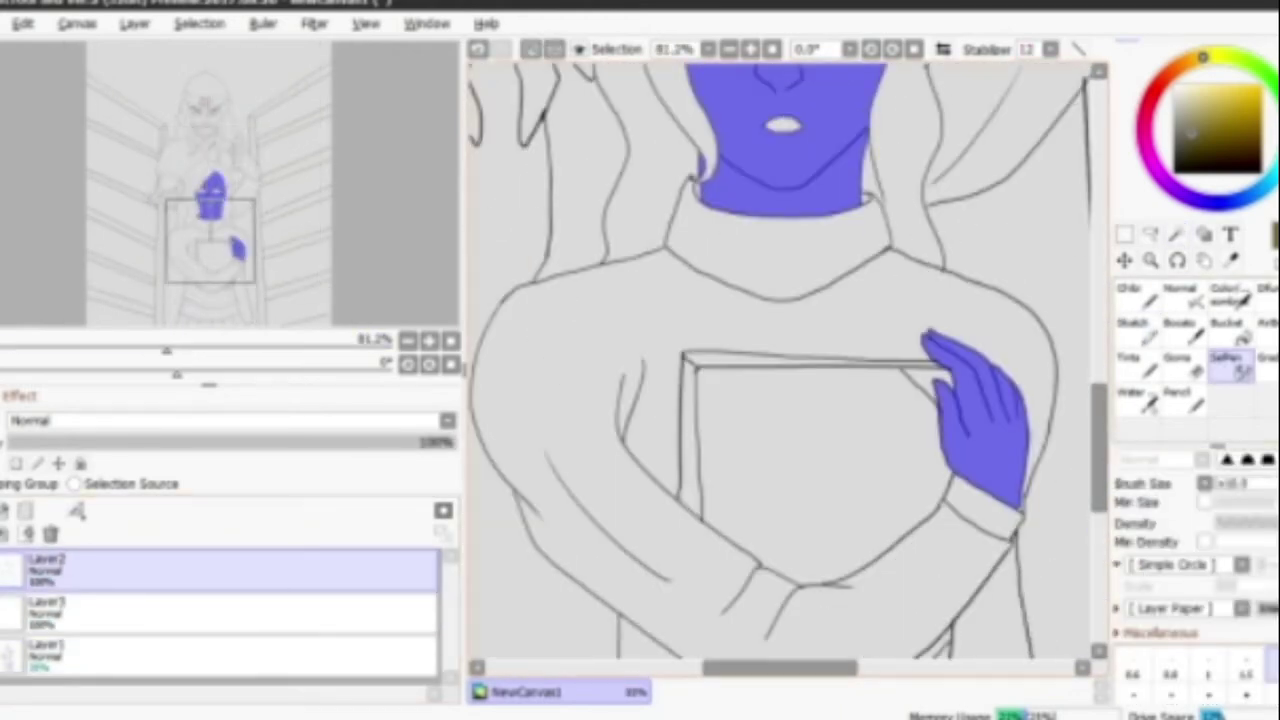
pyautogui.scroll(5, 780, 360)
pyautogui.scroll(2, 780, 360)
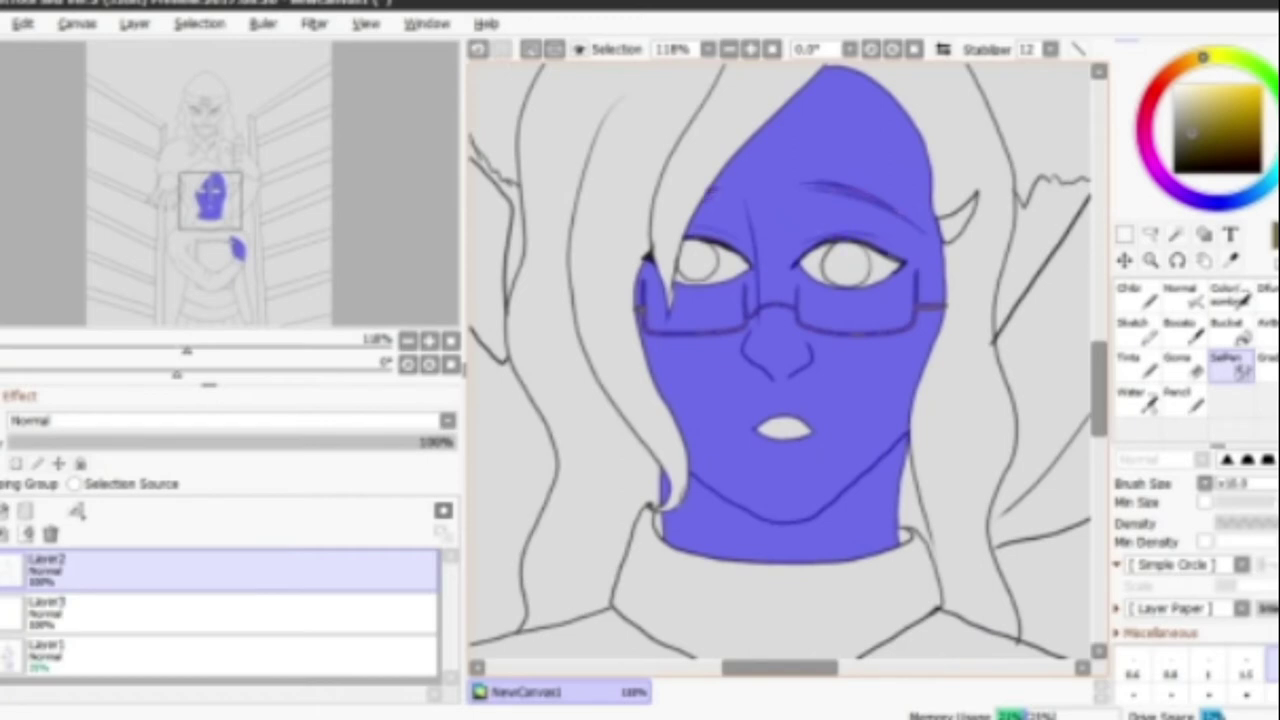
# Fill the selected skin with pale beige on the colour layer beneath the ink, and clear the selection.
pyautogui.click(47, 612)
pyautogui.click(1190, 62)
pyautogui.click(1188, 88)
pyautogui.click(1227, 330)
pyautogui.click(803, 405)
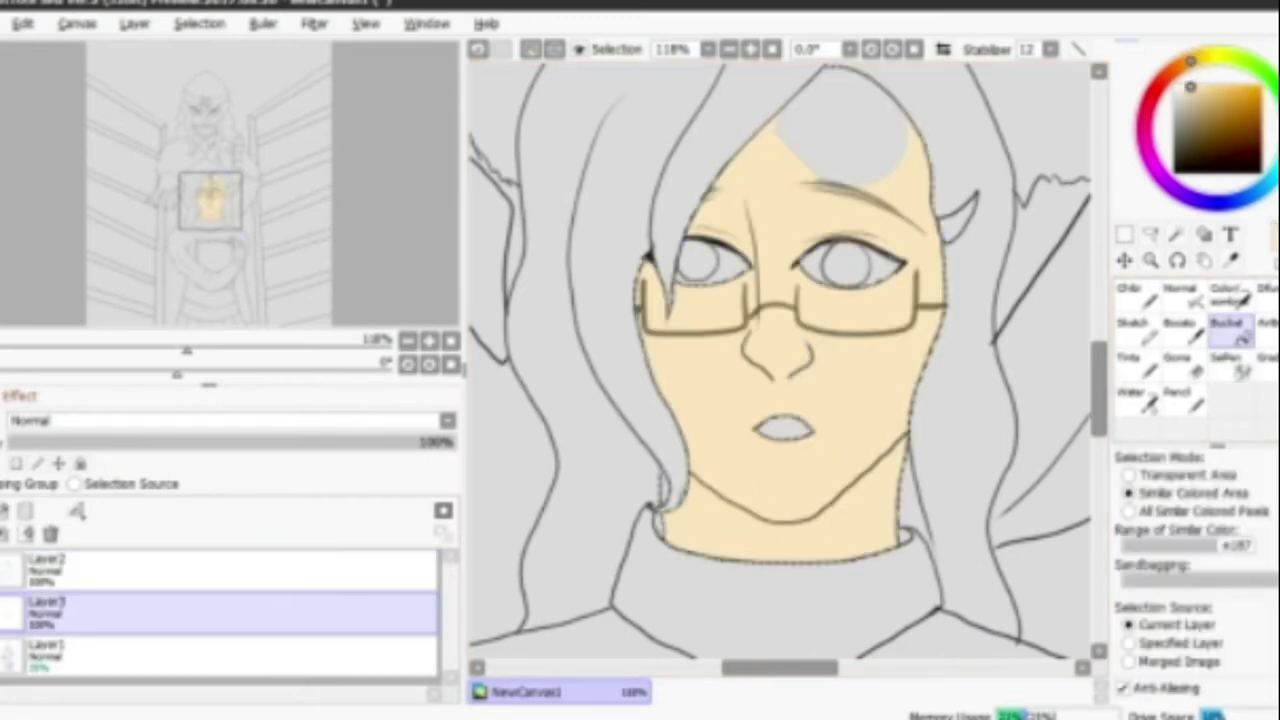
pyautogui.hotkey('ctrl', 'd')
pyautogui.scroll(-2, 803, 405)
pyautogui.scroll(-3, 780, 360)
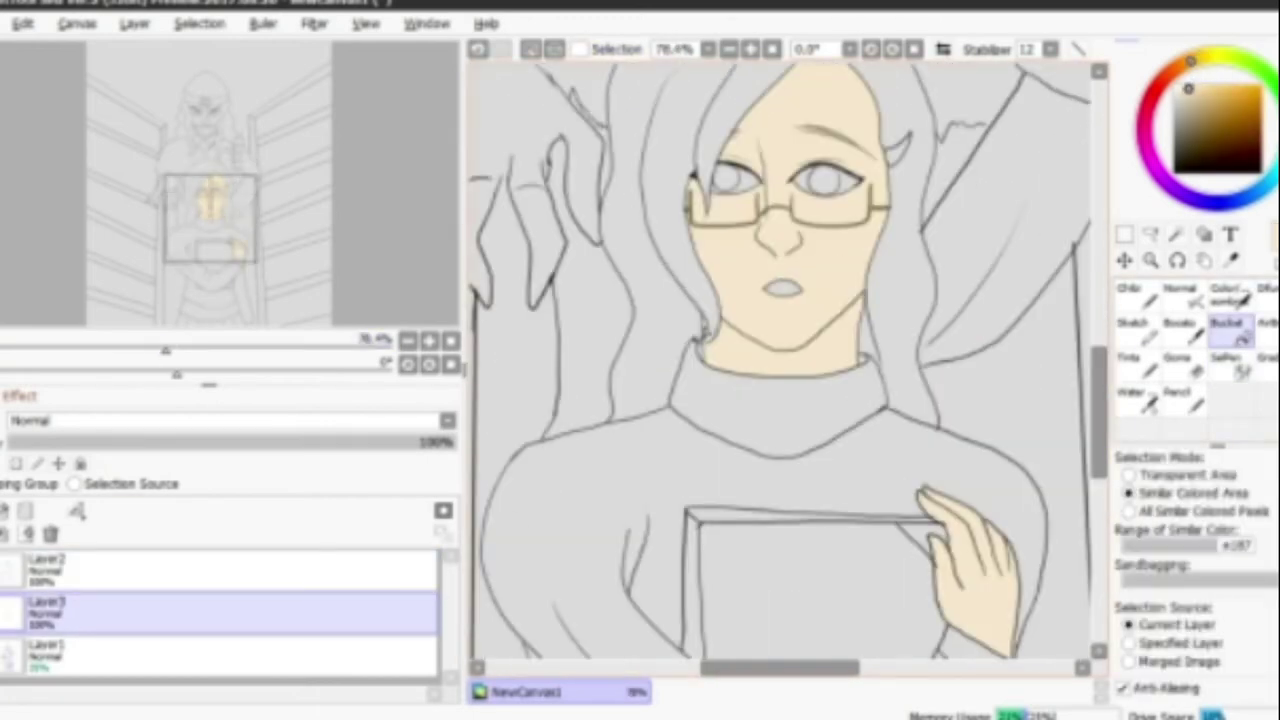
# Add a layer above the skin fill and softly shade the front figure's eyelids with grey brown.
pyautogui.scroll(5, 780, 360)
pyautogui.scroll(3, 780, 360)
pyautogui.click(1227, 295)
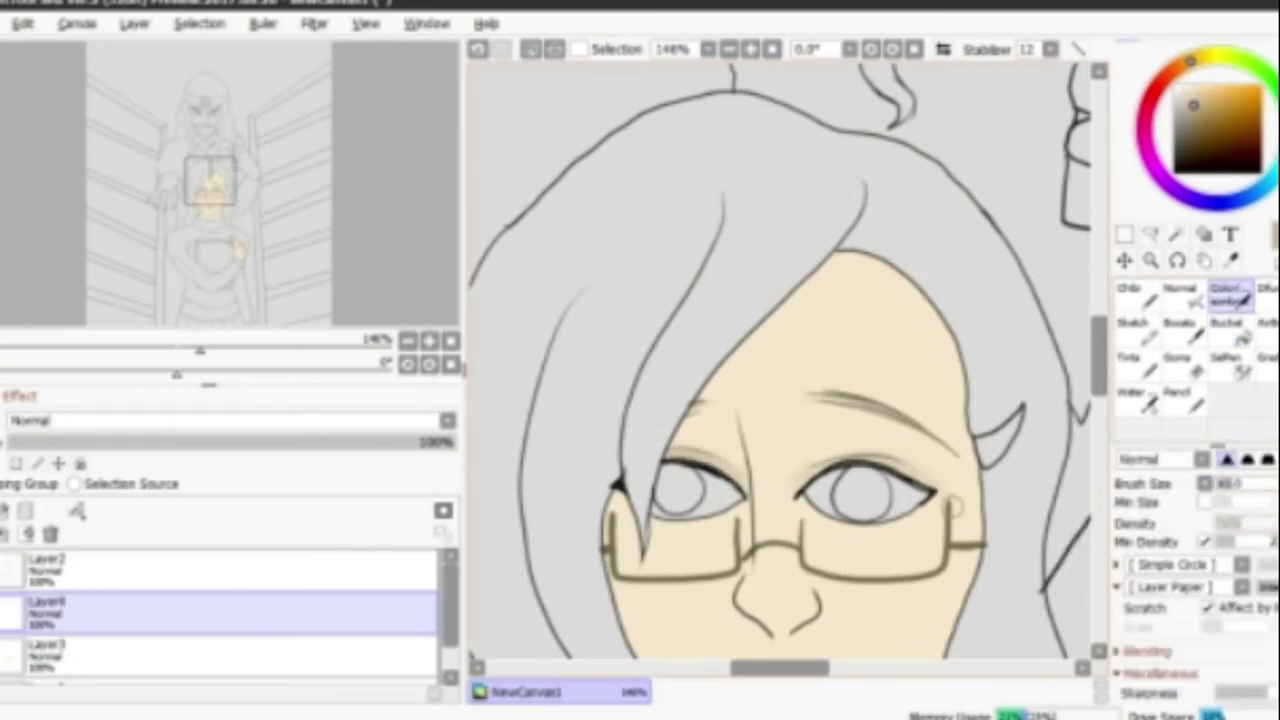
pyautogui.scroll(-5, 921, 444)
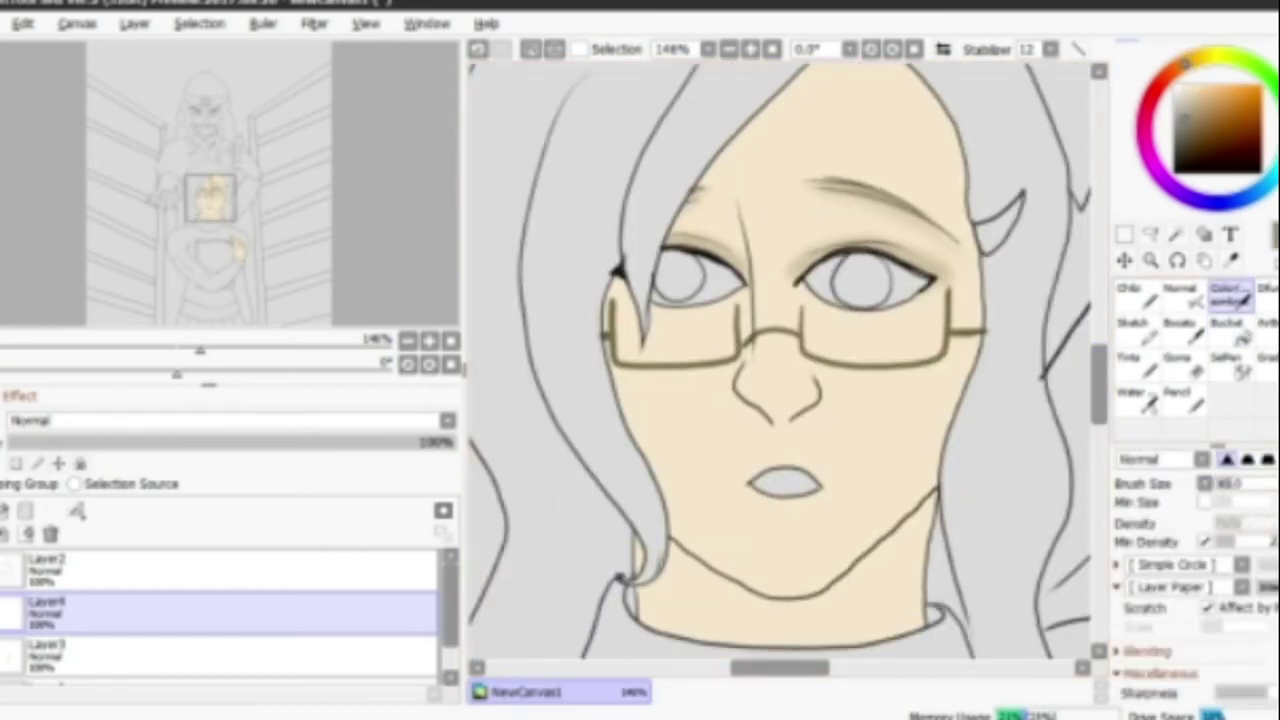
# Shade beneath the front figure's nose, along the hairline and across the neck with soft purple.
pyautogui.click(1202, 202)
pyautogui.click(1197, 131)
pyautogui.moveTo(735, 398); pyautogui.dragTo(768, 424)
pyautogui.moveTo(795, 426); pyautogui.dragTo(810, 418)
pyautogui.moveTo(740, 398); pyautogui.dragTo(824, 392)
pyautogui.scroll(1, 755, 370)
pyautogui.moveTo(710, 210)
pyautogui.mouseDown()
pyautogui.moveTo(825, 160)
pyautogui.moveTo(700, 240)
pyautogui.mouseUp()
pyautogui.scroll(-6, 700, 350)
pyautogui.moveTo(625, 345)
pyautogui.mouseDown()
pyautogui.moveTo(625, 395)
pyautogui.moveTo(765, 398)
pyautogui.moveTo(938, 282)
pyautogui.moveTo(700, 360)
pyautogui.moveTo(757, 400)
pyautogui.moveTo(930, 320)
pyautogui.moveTo(660, 370)
pyautogui.moveTo(894, 346)
pyautogui.moveTo(634, 342)
pyautogui.mouseUp()
# Shade the edges and finger gaps of the hand holding the book with purple.
pyautogui.scroll(-6, 633, 341)
pyautogui.hscroll(4, 633, 341)
pyautogui.moveTo(770, 250)
pyautogui.mouseDown()
pyautogui.moveTo(843, 343)
pyautogui.moveTo(780, 440)
pyautogui.mouseUp()
pyautogui.moveTo(700, 170); pyautogui.dragTo(715, 290)
pyautogui.scroll(-2, 780, 360)
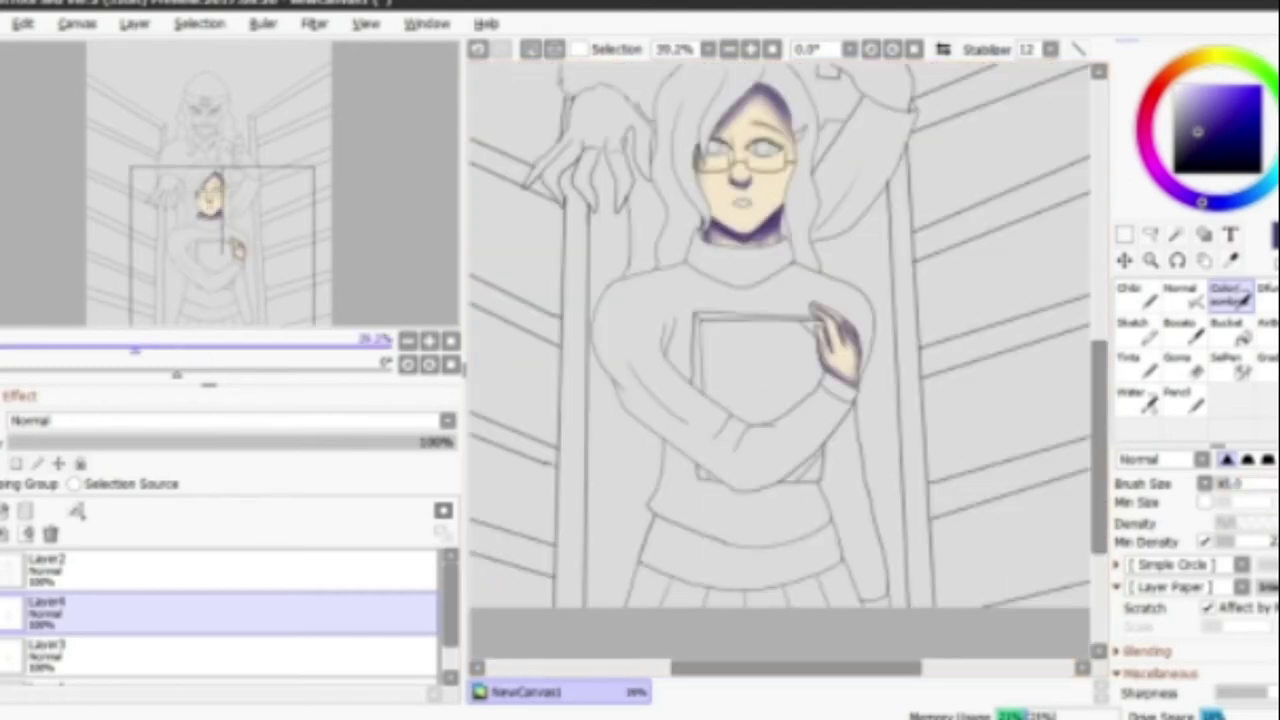
# Extend the purple shading down both sides of the front figure's face.
pyautogui.scroll(2, 743, 200)
pyautogui.moveTo(790, 170); pyautogui.dragTo(766, 294)
pyautogui.moveTo(570, 180); pyautogui.dragTo(602, 393)
pyautogui.scroll(2, 600, 395)
# Add a new layer and paint the front figure's lips reddish brown around the open mouth.
pyautogui.click(25, 510)
pyautogui.click(1215, 100)
pyautogui.moveTo(795, 470)
pyautogui.mouseDown()
pyautogui.moveTo(890, 463)
pyautogui.moveTo(820, 491)
pyautogui.moveTo(900, 475)
pyautogui.moveTo(778, 465)
pyautogui.mouseUp()
pyautogui.moveTo(900, 462); pyautogui.dragTo(840, 436)
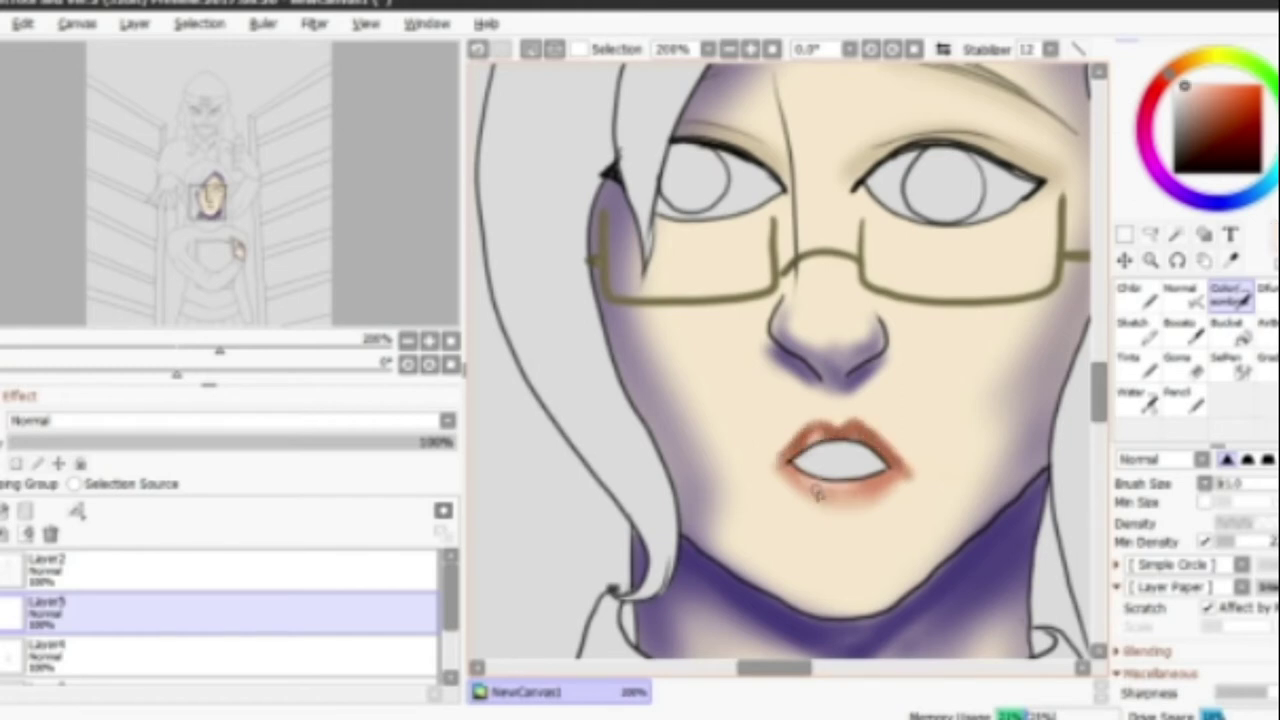
# Paint soft peach-pink blush on both of the front figure's cheeks beneath the glasses.
pyautogui.scroll(-2, 815, 493)
pyautogui.click(1213, 90)
pyautogui.moveTo(870, 300); pyautogui.dragTo(934, 334)
pyautogui.moveTo(765, 300); pyautogui.dragTo(660, 295)
pyautogui.moveTo(875, 285); pyautogui.dragTo(960, 330)
pyautogui.moveTo(760, 290); pyautogui.dragTo(690, 340)
# Draw fine black upper and lower eyelashes around both of the front figure's eyes.
pyautogui.scroll(1, 800, 350)
pyautogui.click(1175, 160)
pyautogui.click(1130, 295)
pyautogui.scroll(1, 800, 350)
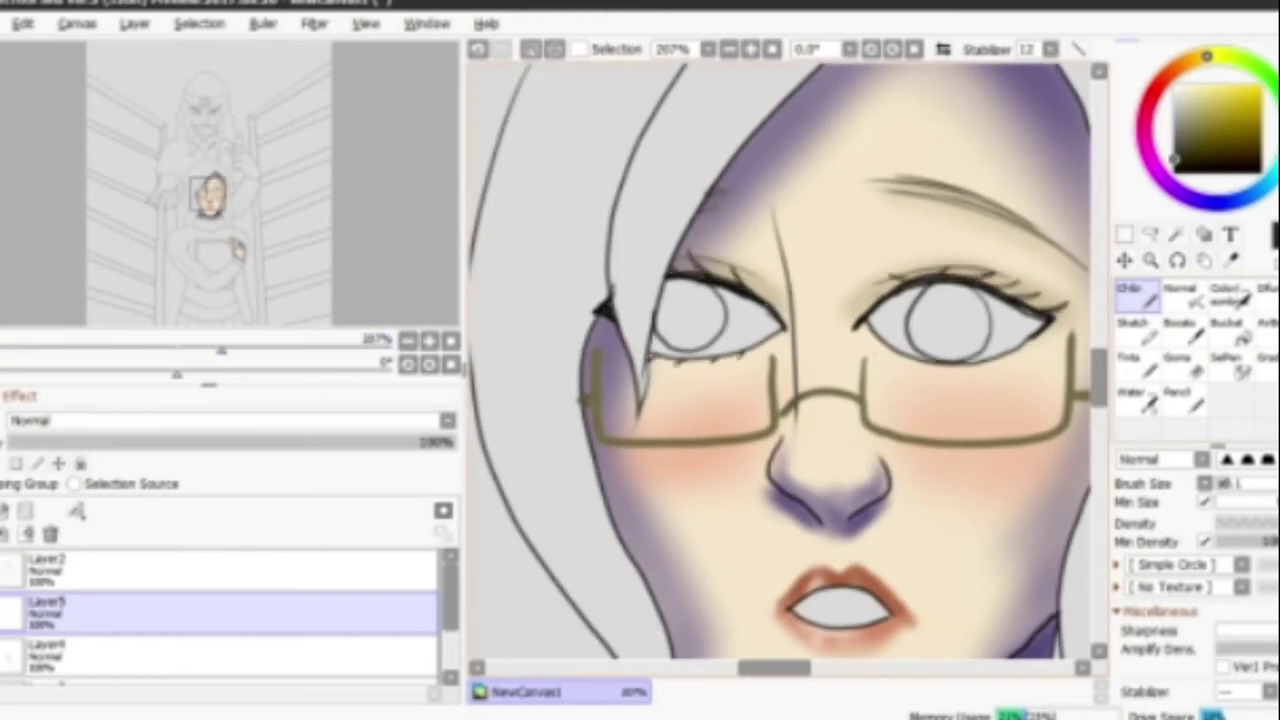
pyautogui.scroll(-5, 800, 360)
pyautogui.scroll(4, 800, 360)
# Paint warm yellow highlights on the front figure's face and hand on a new layer.
pyautogui.click(1244, 86)
pyautogui.click(1230, 295)
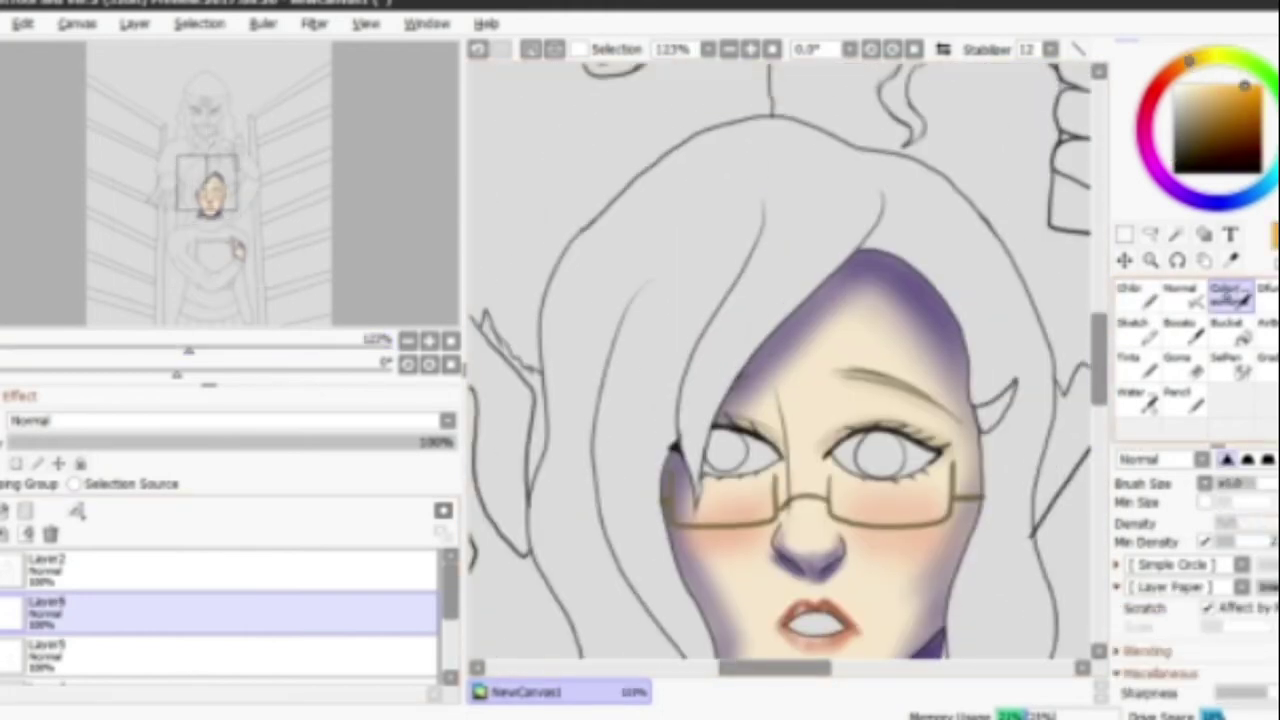
pyautogui.keyDown('alt'); pyautogui.click(820, 480); pyautogui.keyUp('alt')
pyautogui.moveTo(860, 492); pyautogui.dragTo(800, 508)
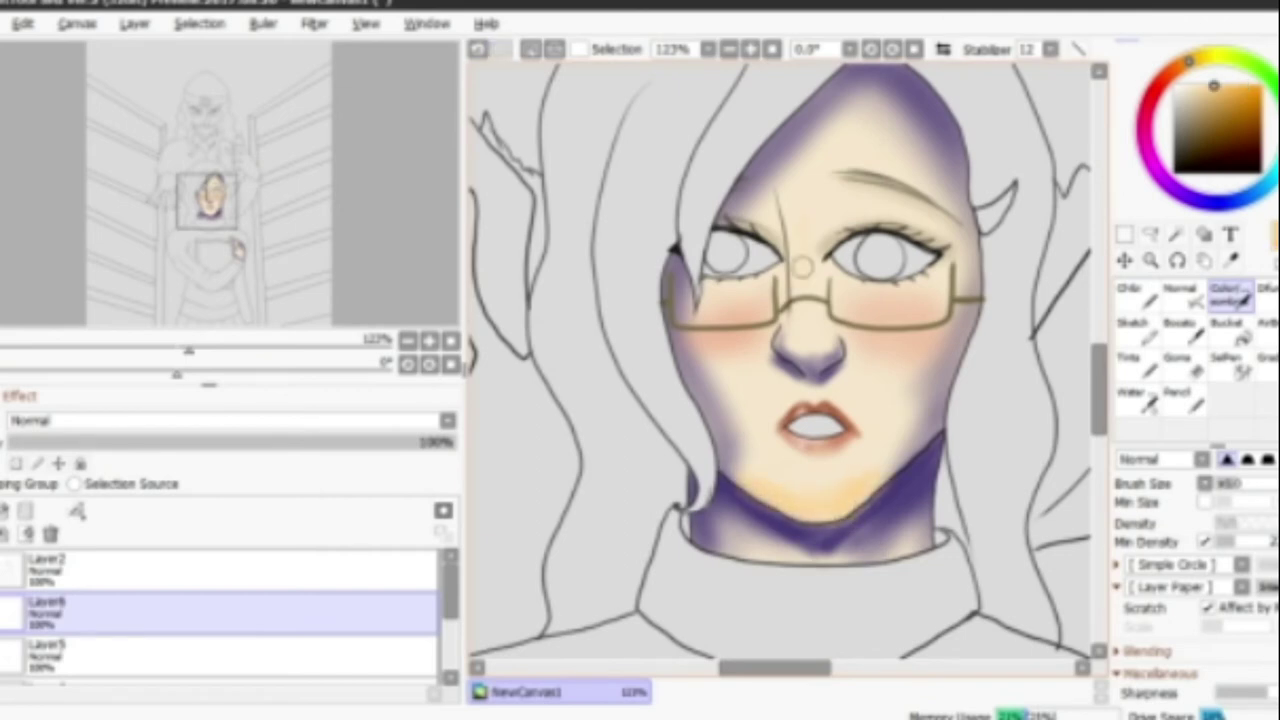
pyautogui.moveTo(754, 384); pyautogui.dragTo(1085, 483)
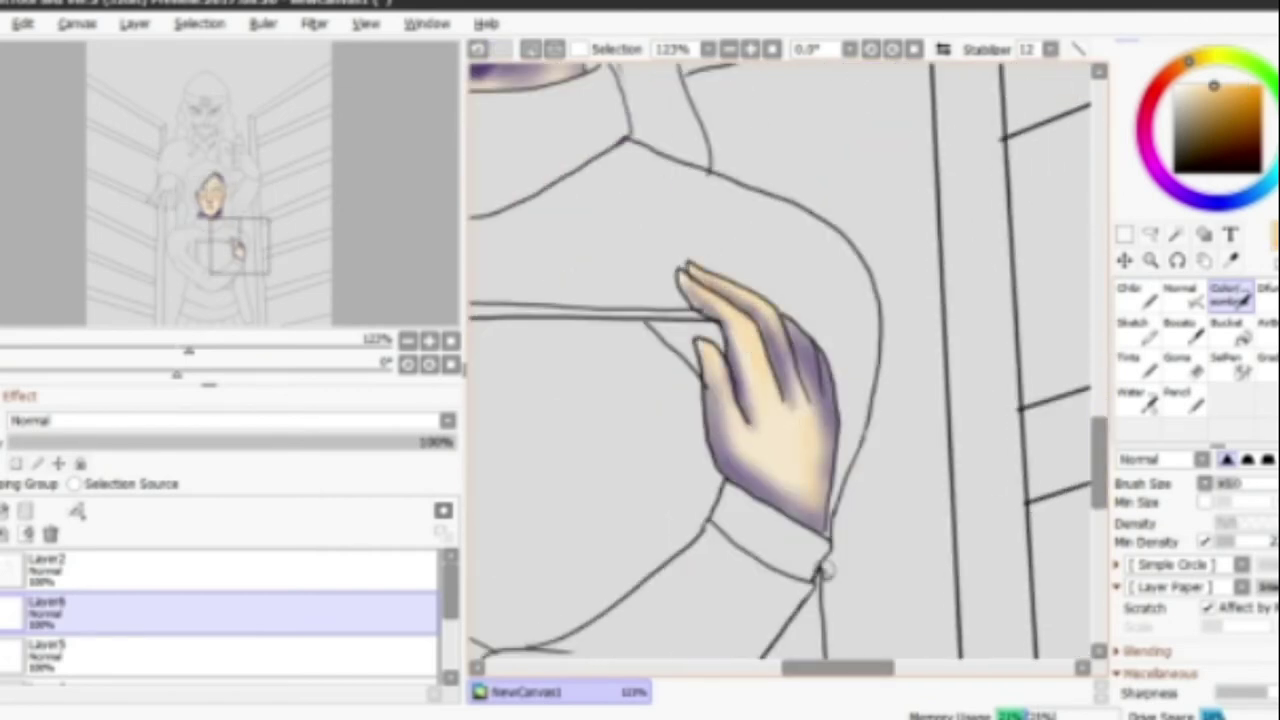
# Select the front figure's hair areas on the ink layer with the Magic Wand and fill the gaps with the selection pen.
pyautogui.scroll(-4, 820, 568)
pyautogui.press('w')
pyautogui.scroll(2, 740, 324)
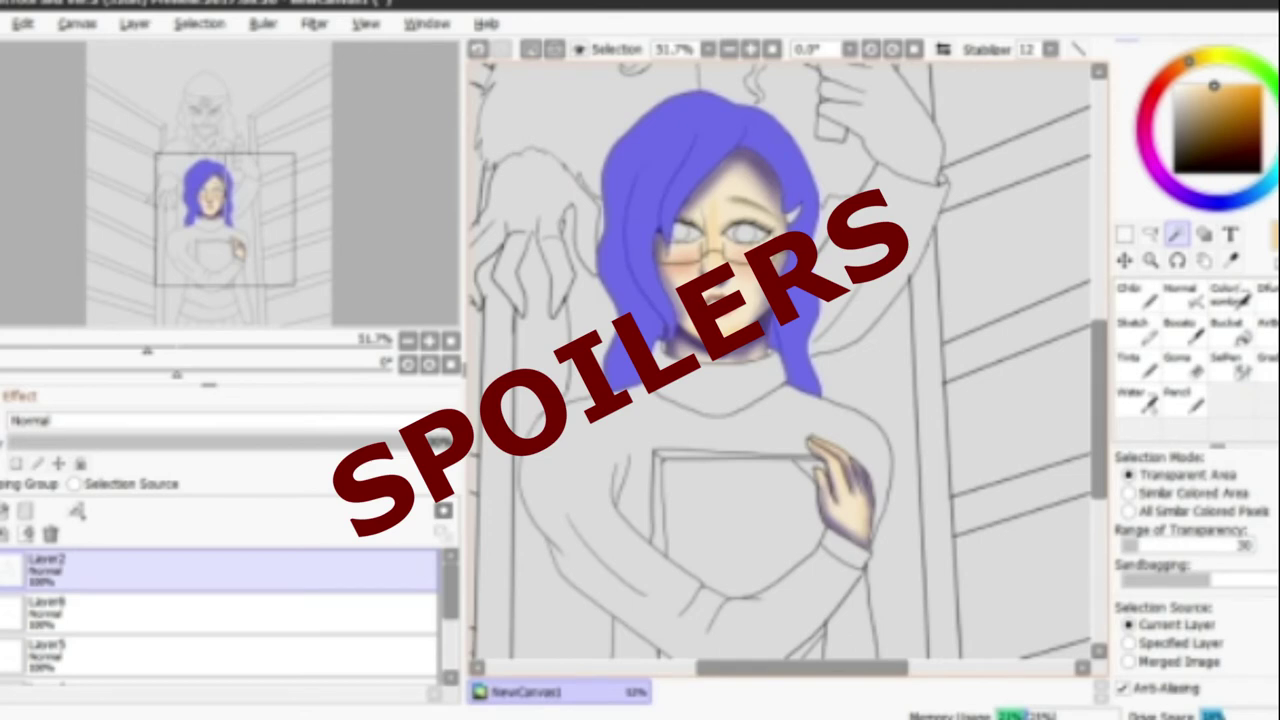
pyautogui.scroll(2, 780, 360)
pyautogui.scroll(2, 780, 360)
pyautogui.click(1240, 365)
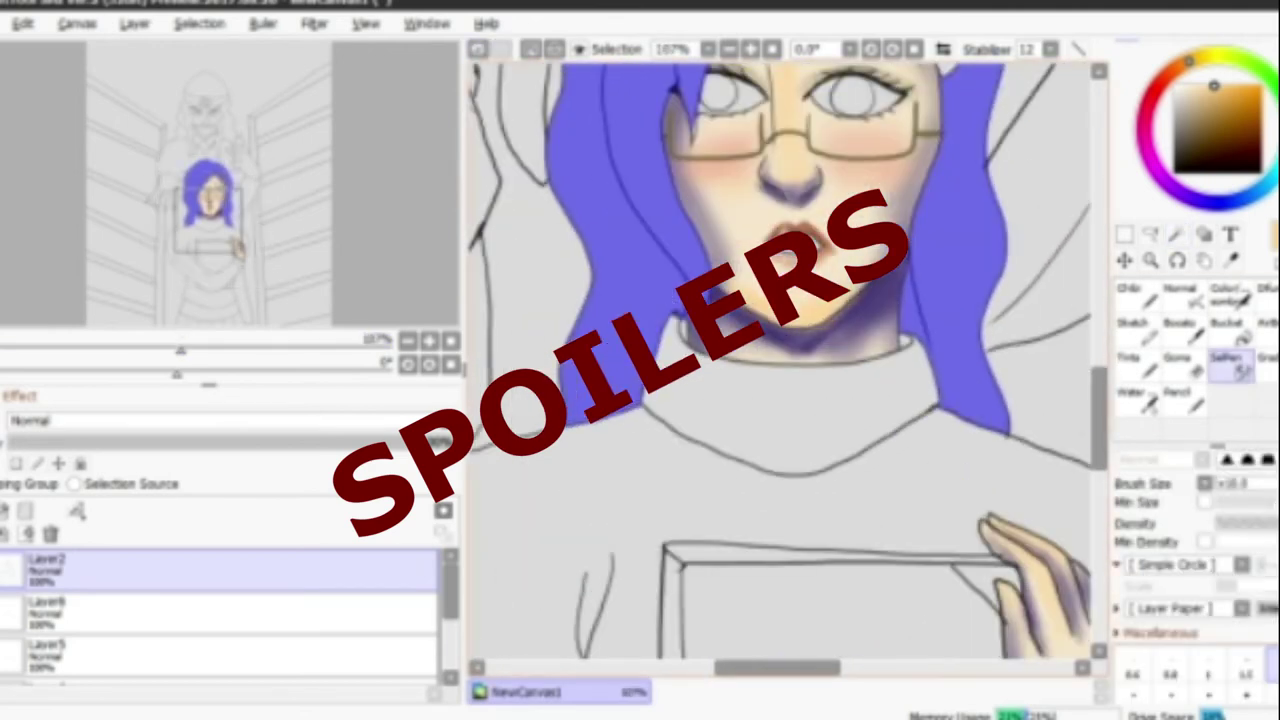
pyautogui.scroll(2, 780, 360)
pyautogui.scroll(1, 780, 360)
pyautogui.scroll(-3, 780, 360)
# Fill the selected hair with dark greyish brown on the base colour layer and clean up missed spots.
pyautogui.click(220, 655)
pyautogui.click(1175, 233)
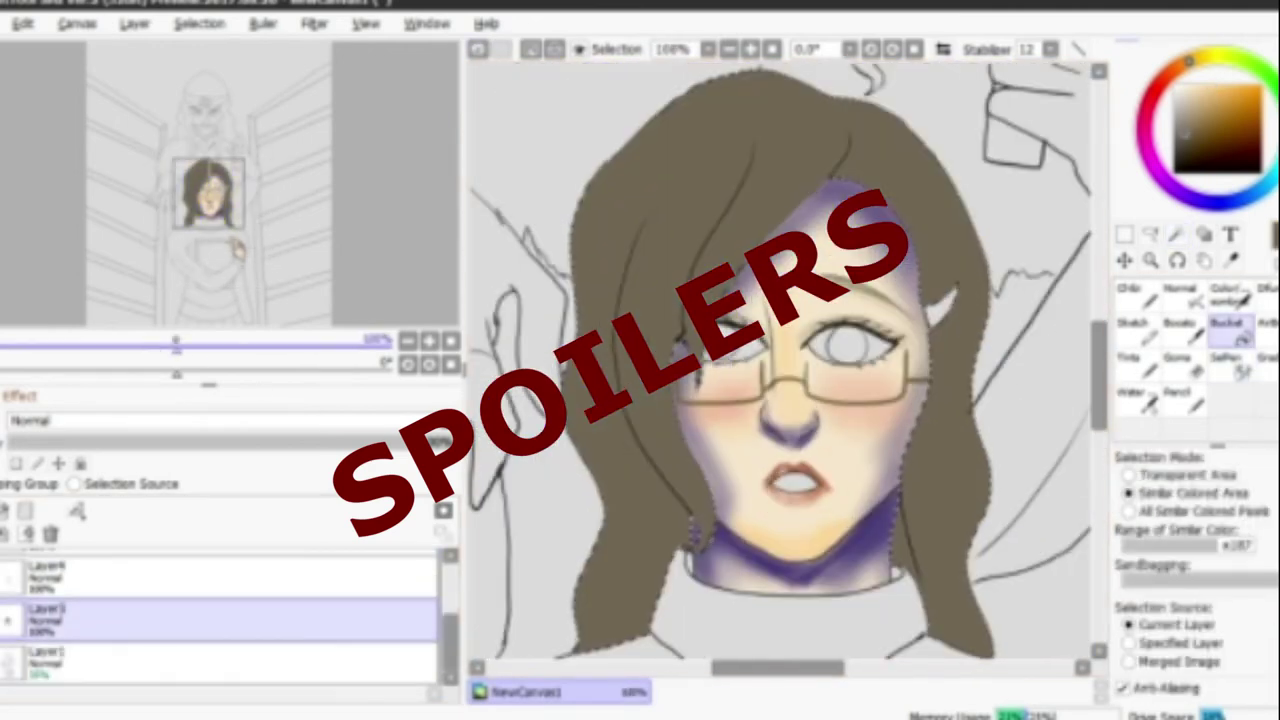
pyautogui.click(1135, 325)
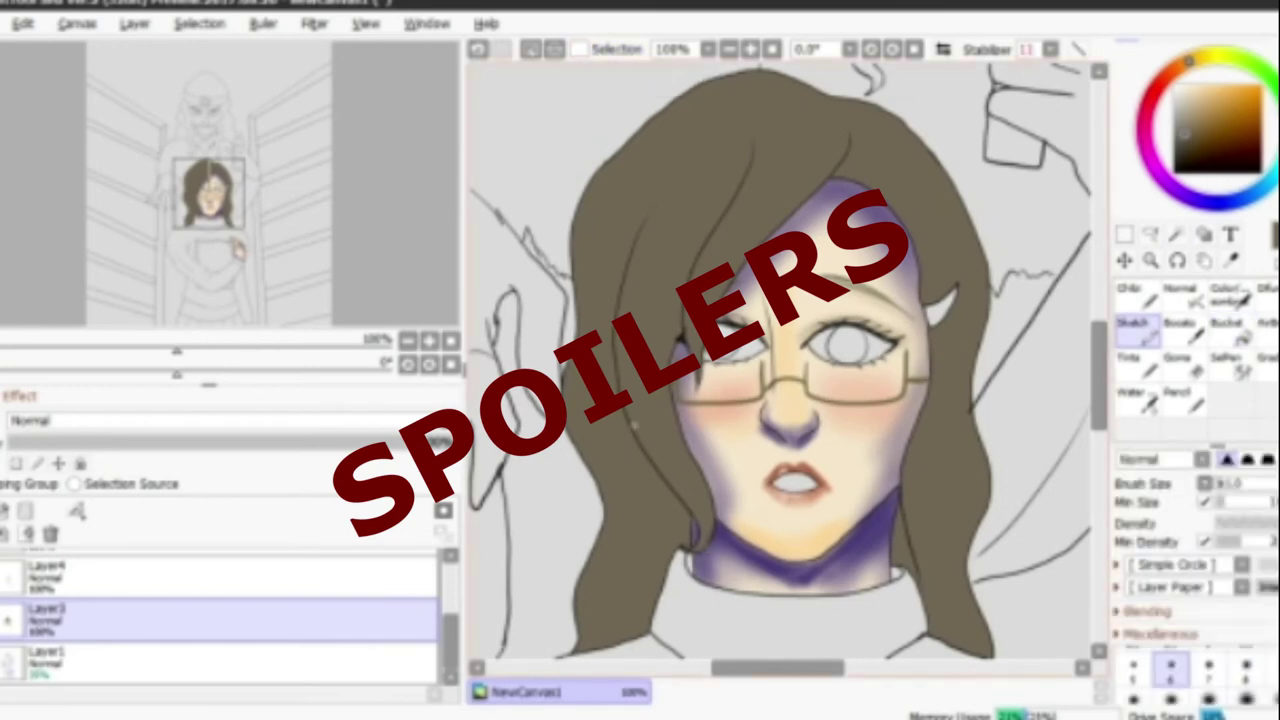
# Set the shading layer to Multiply and paint dark purple shadows along the front figure's hair locks.
pyautogui.click(220, 575)
pyautogui.click(1230, 295)
pyautogui.keyDown('alt'); pyautogui.click(890, 517); pyautogui.keyUp('alt')
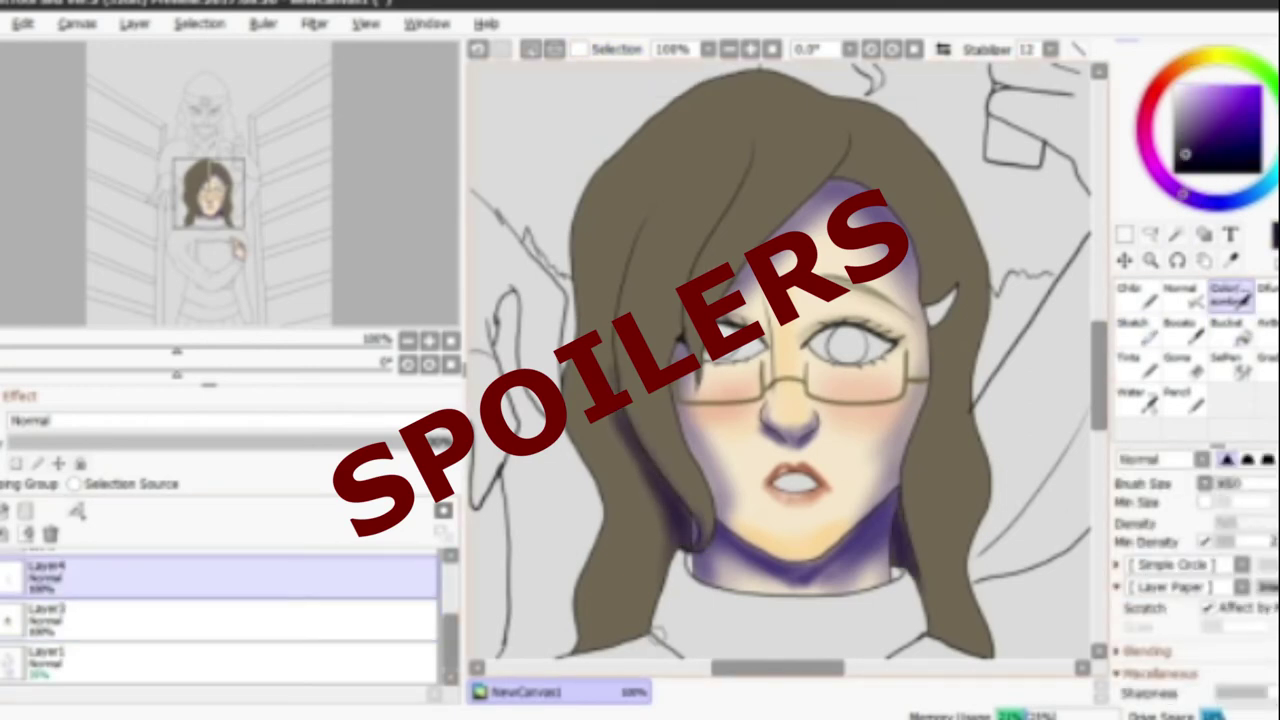
pyautogui.click(220, 420)
pyautogui.click(40, 463)
pyautogui.moveTo(778, 358)
pyautogui.mouseDown()
pyautogui.moveTo(625, 607)
pyautogui.moveTo(697, 462)
pyautogui.moveTo(720, 205)
pyautogui.moveTo(695, 590)
pyautogui.moveTo(935, 435)
pyautogui.moveTo(965, 383)
pyautogui.moveTo(940, 633)
pyautogui.mouseUp()
pyautogui.moveTo(600, 640)
pyautogui.mouseDown()
pyautogui.moveTo(640, 210)
pyautogui.moveTo(720, 300)
pyautogui.moveTo(830, 140)
pyautogui.mouseUp()
# Set the highlight layer's blending mode to Screen and paint golden highlights over the crown of the hair.
pyautogui.click(5, 510)
pyautogui.click(220, 420)
pyautogui.click(31, 486)
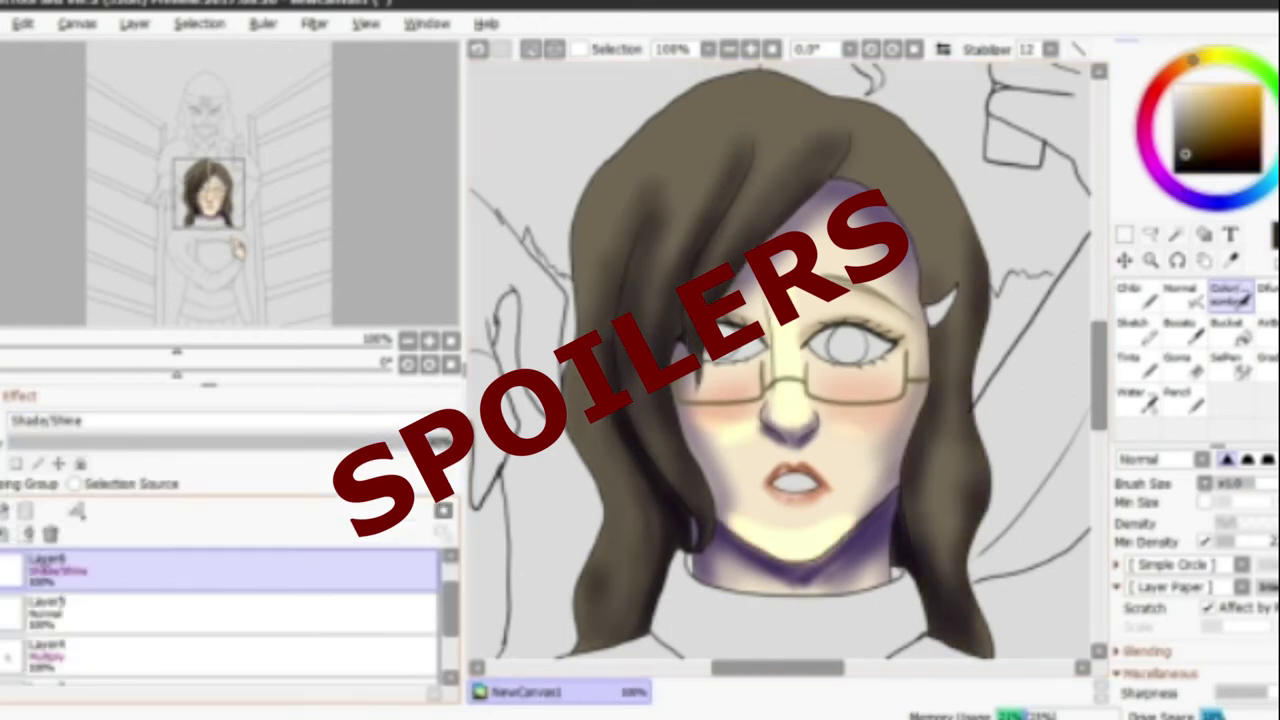
pyautogui.moveTo(770, 95)
pyautogui.mouseDown()
pyautogui.moveTo(600, 250)
pyautogui.moveTo(900, 200)
pyautogui.moveTo(575, 400)
pyautogui.moveTo(950, 350)
pyautogui.mouseUp()
# Draw fine dark strands through the front figure's hair on the detail layer with a thin brush.
pyautogui.click(220, 612)
pyautogui.scroll(-5, 780, 360)
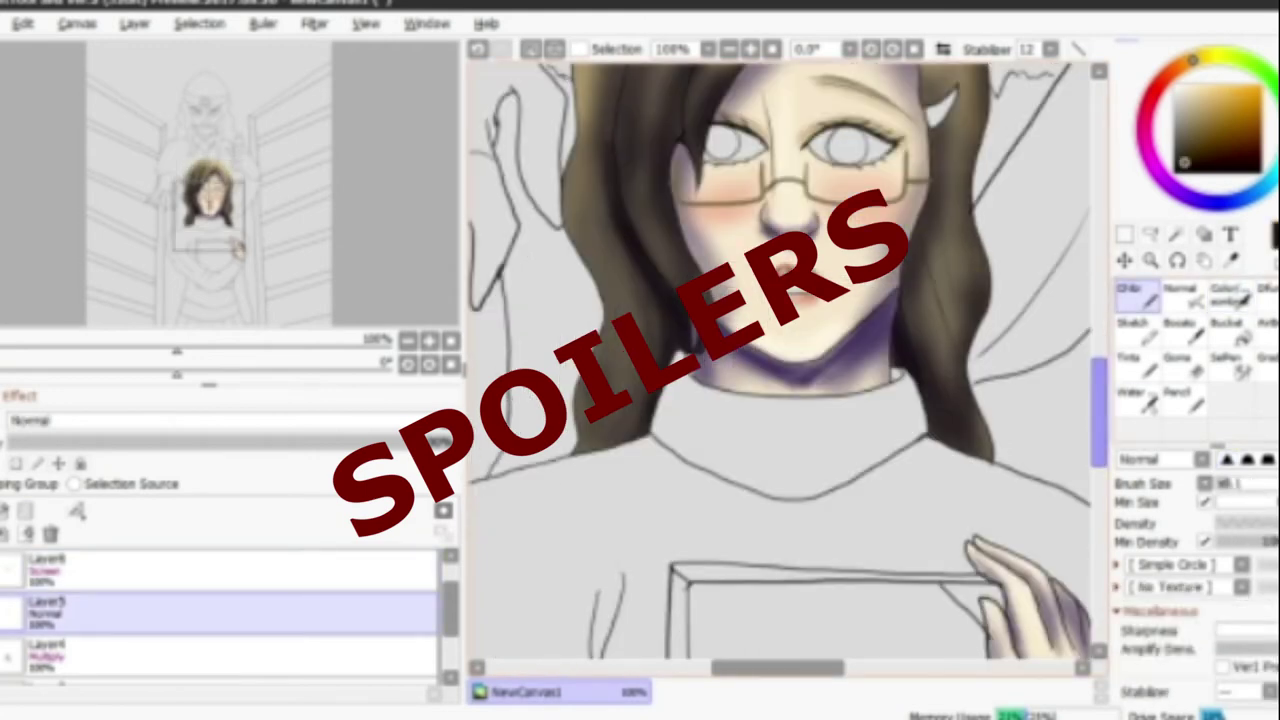
pyautogui.scroll(5, 780, 360)
pyautogui.scroll(-5, 607, 477)
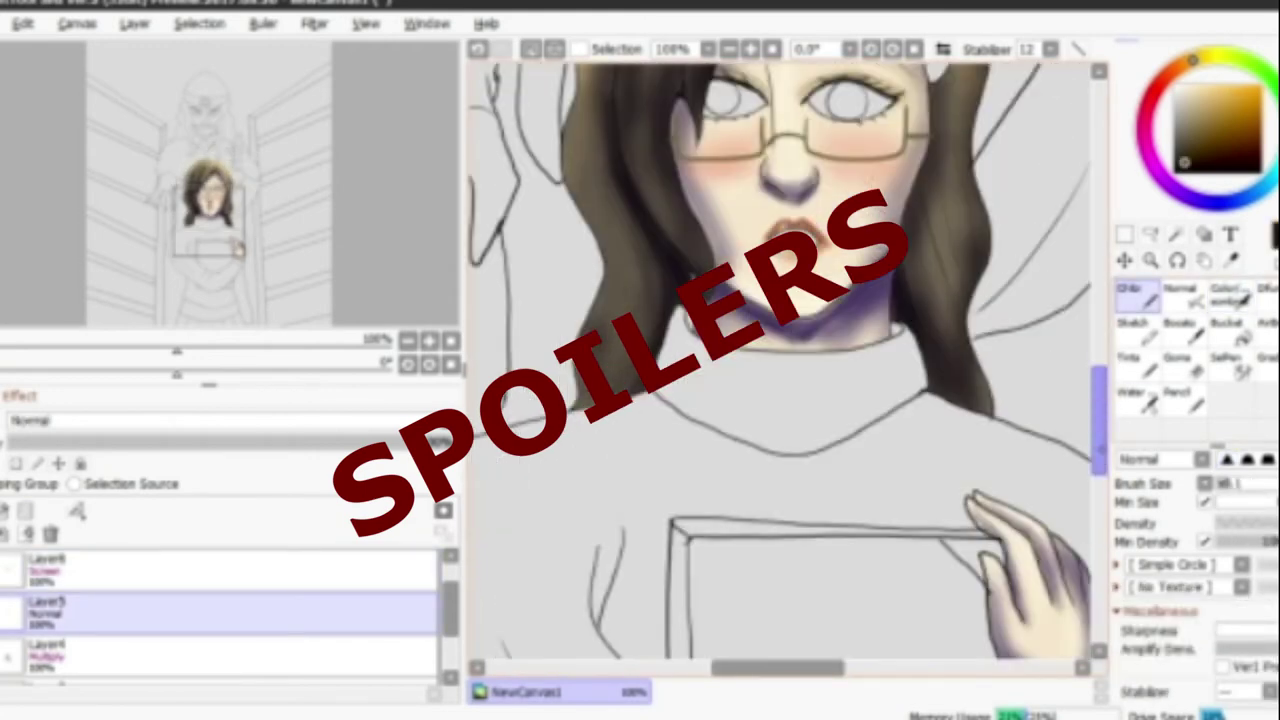
# Select all of the front figure's sweater regions on the line art layer and patch the missed edges around the collar.
pyautogui.press('-')
pyautogui.hotkey('ctrl', 'shift', 'n')
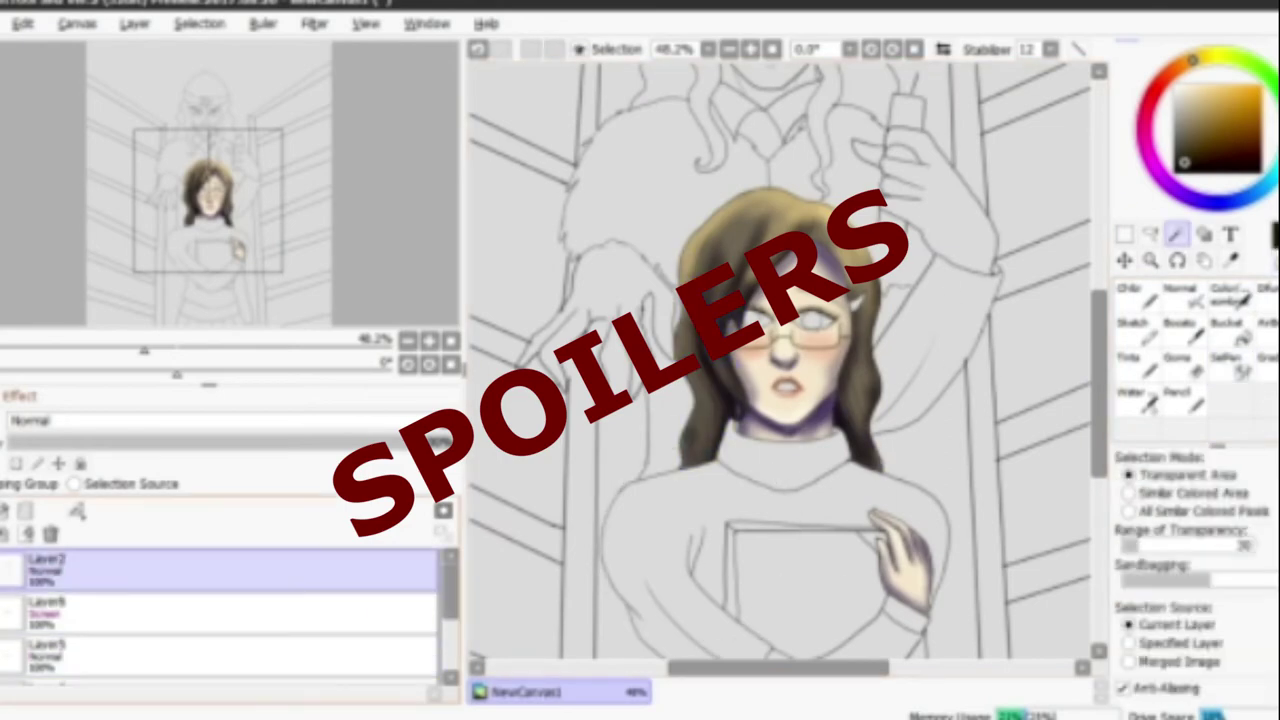
pyautogui.press('+')
pyautogui.scroll(-5, 780, 360)
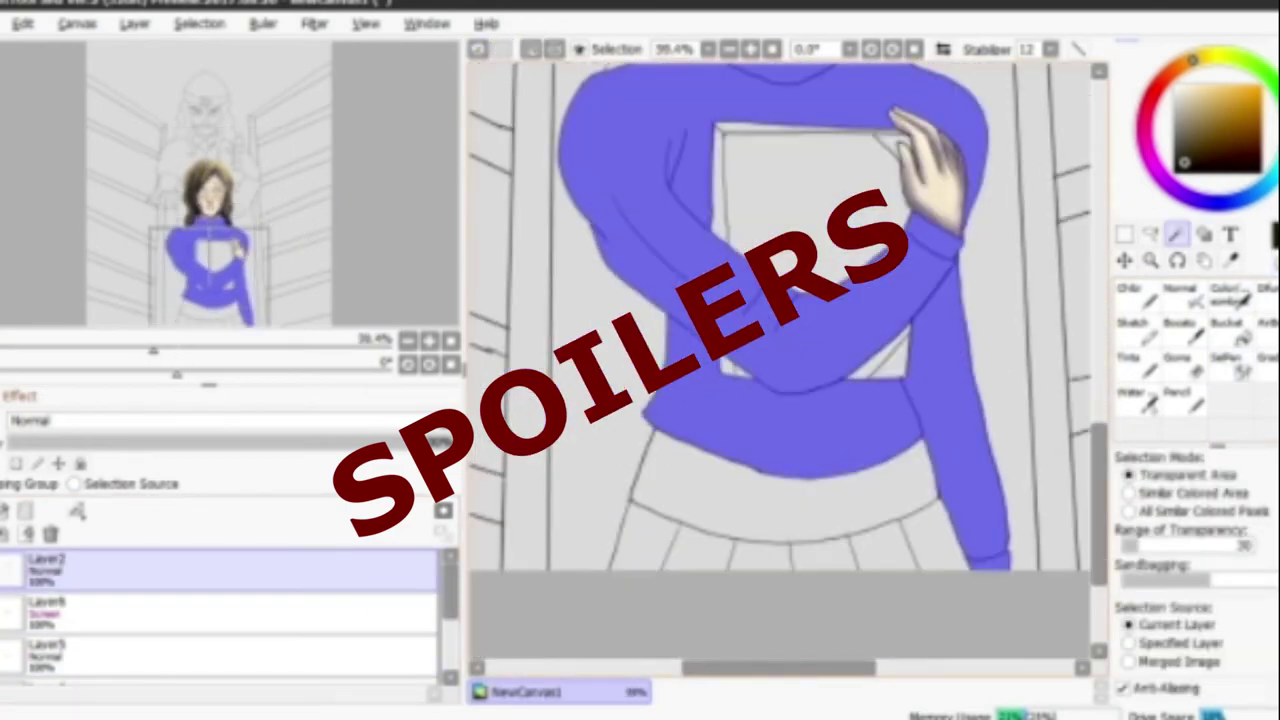
pyautogui.press('+')
pyautogui.scroll(5, 780, 360)
pyautogui.click(1240, 365)
pyautogui.hscroll(3, 780, 360)
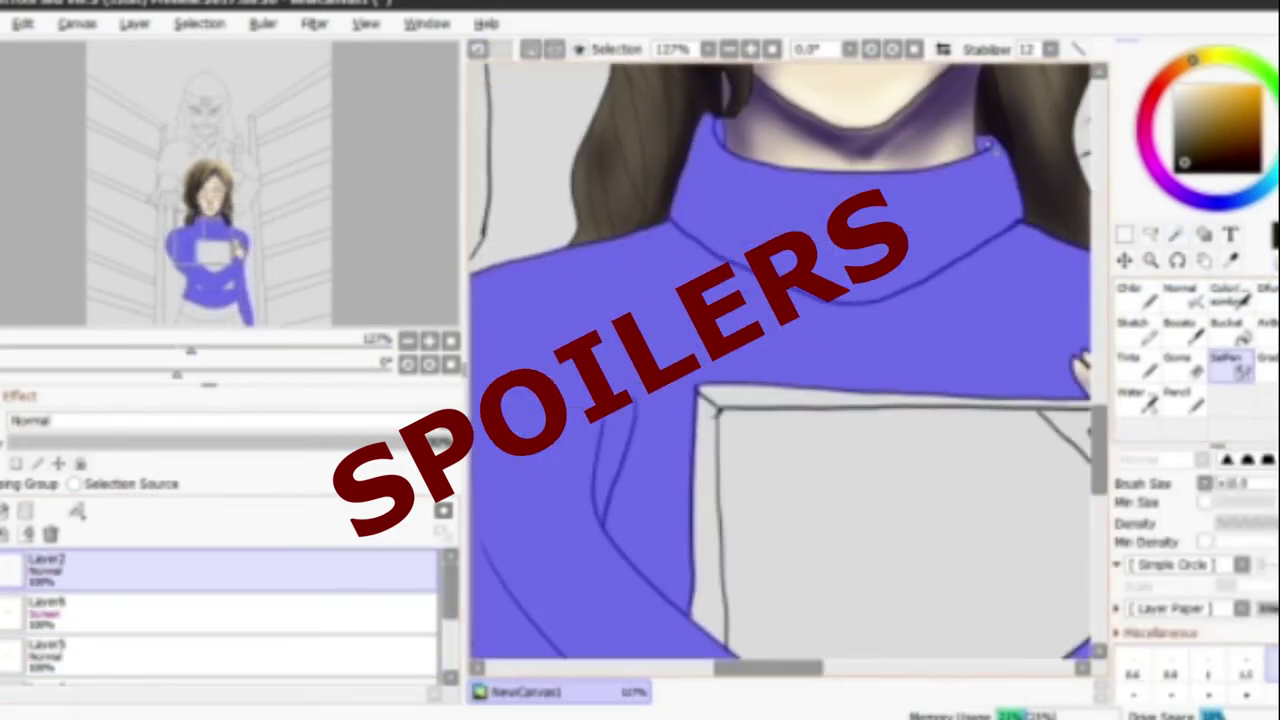
# Fill the selected sweater with plum purple on the base colour layer.
pyautogui.click(45, 660)
pyautogui.click(929, 294)
pyautogui.press('-')
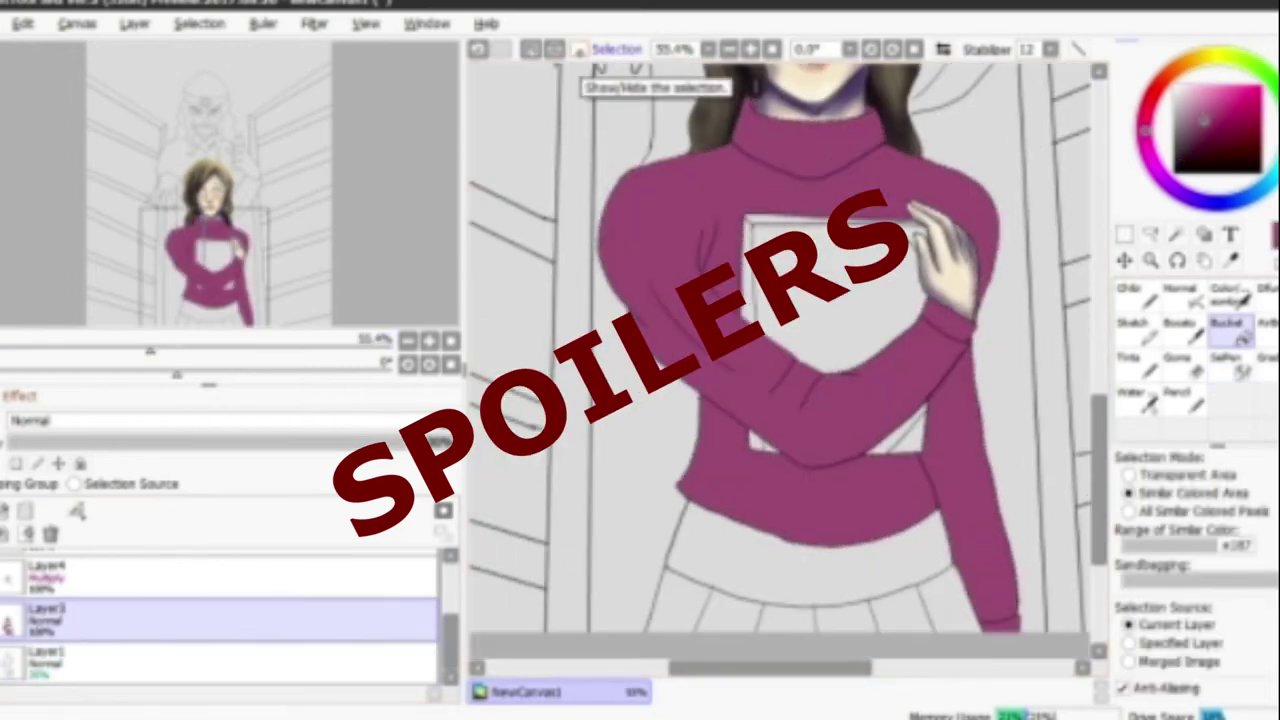
# Paint dark violet shadows along the sweater's hem, sleeves, collar and folds on the Multiply layer.
pyautogui.click(45, 577)
pyautogui.click(1228, 294)
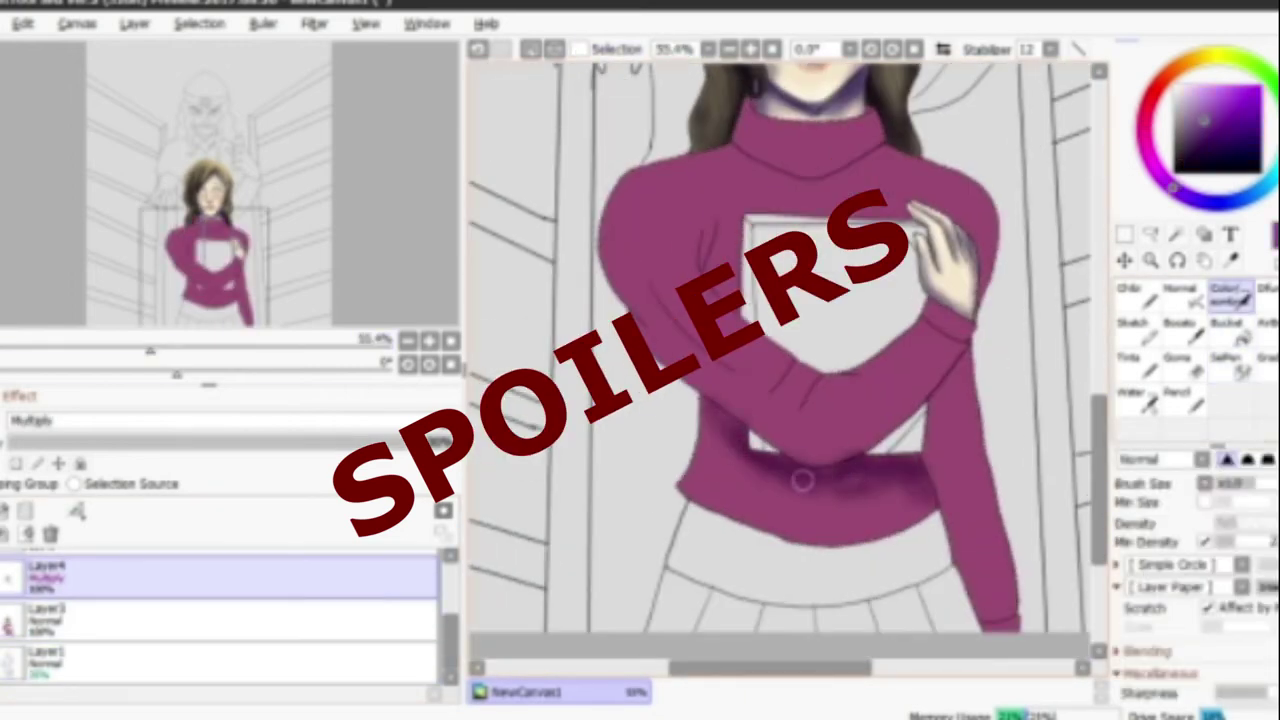
pyautogui.moveTo(886, 484); pyautogui.dragTo(1008, 610)
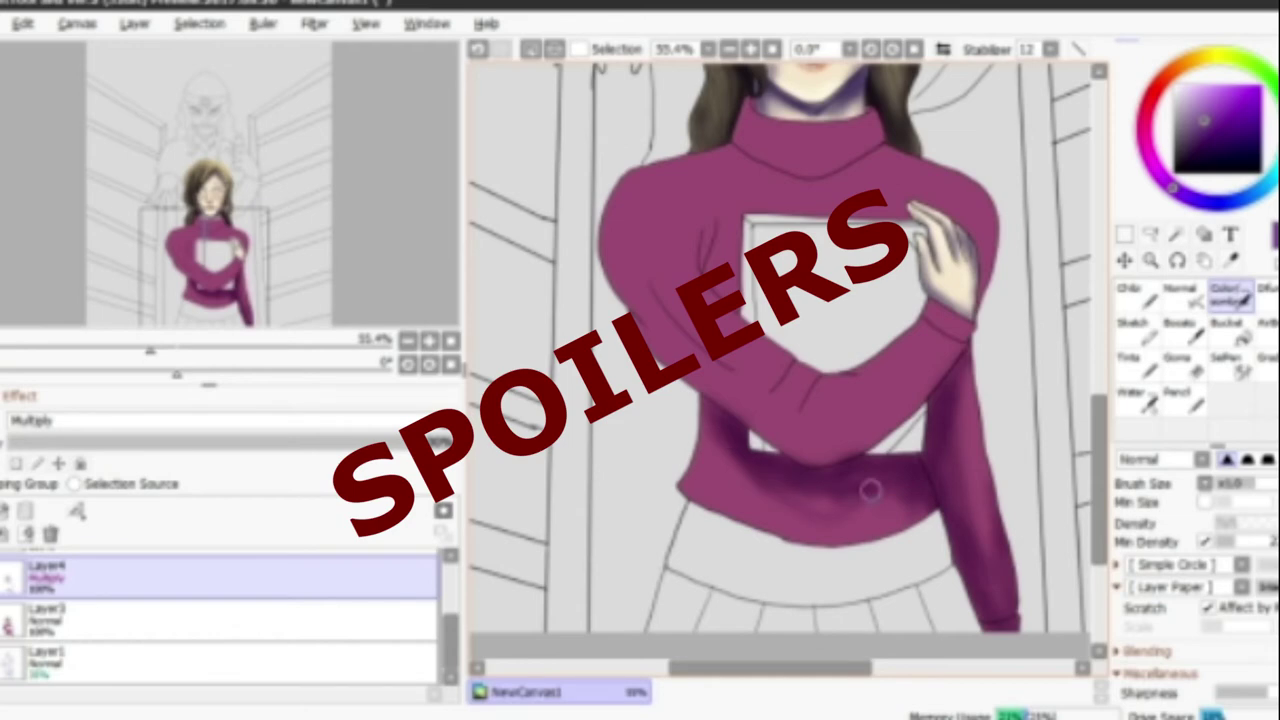
pyautogui.moveTo(812, 396); pyautogui.dragTo(912, 326)
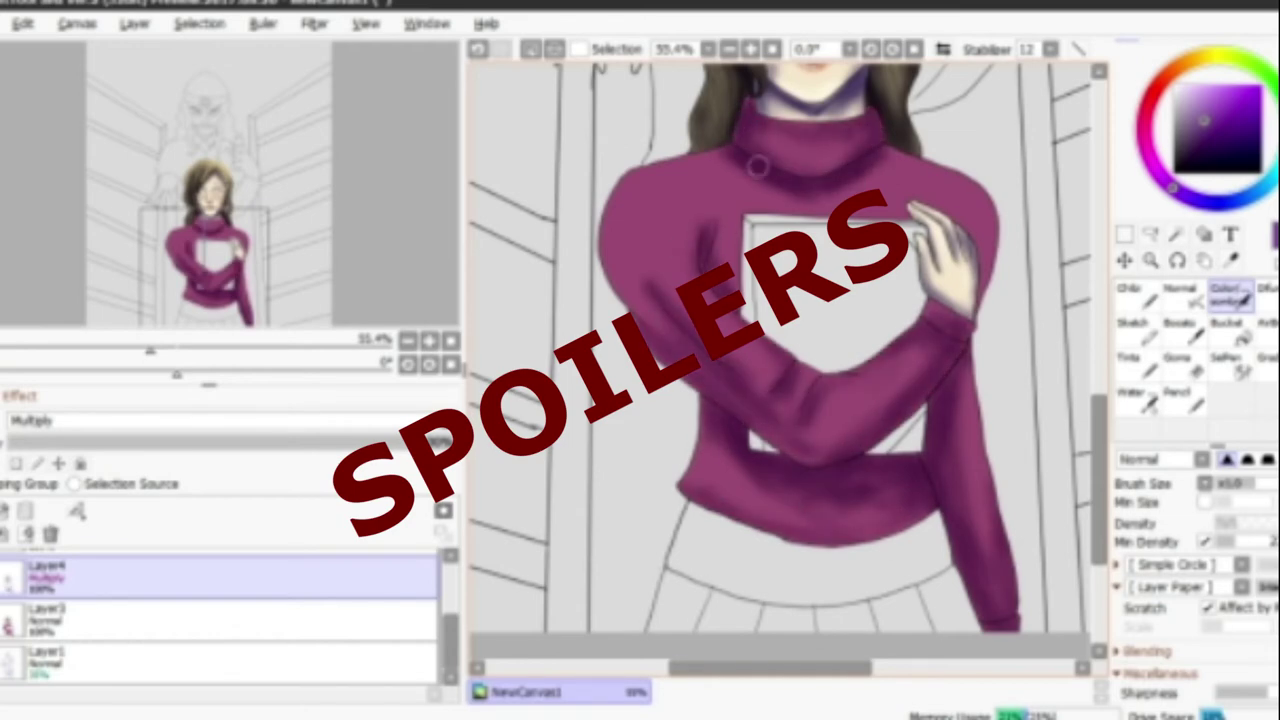
pyautogui.moveTo(646, 326)
pyautogui.mouseDown()
pyautogui.moveTo(644, 178)
pyautogui.moveTo(768, 176)
pyautogui.mouseUp()
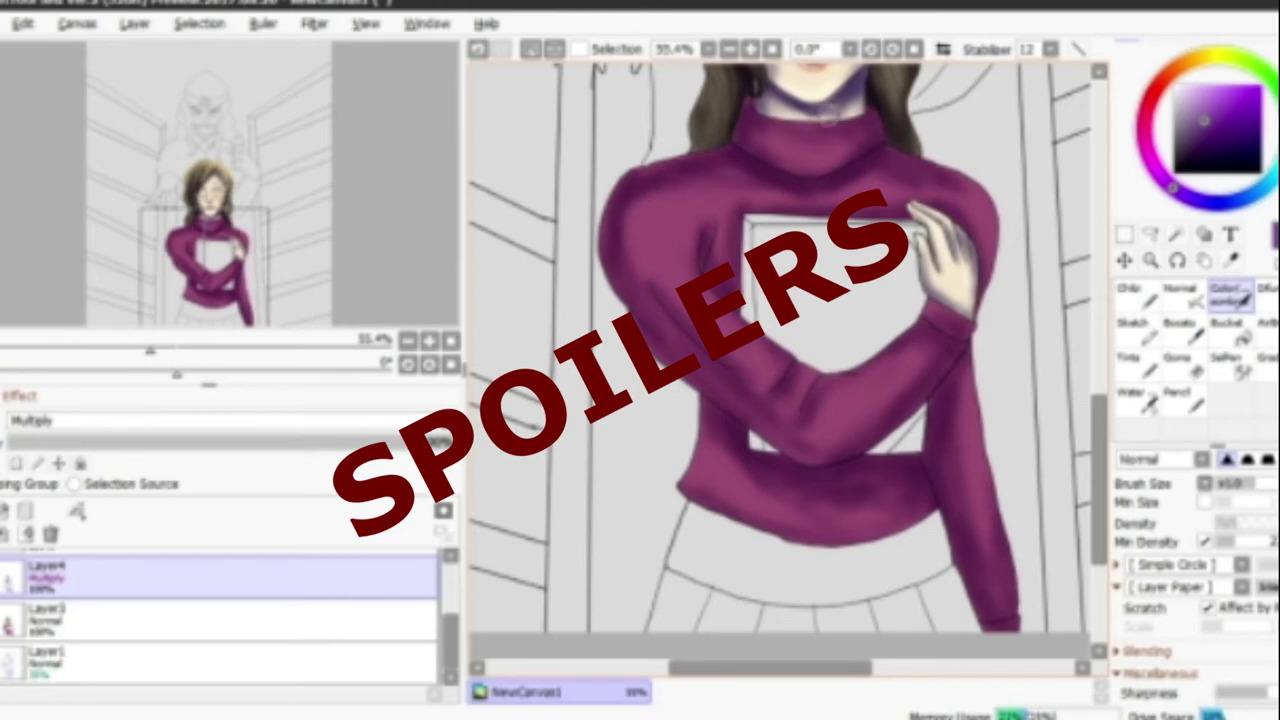
# Paint a speckled magenta texture over the sweater on the Normal detail layer with a noisy brush shape.
pyautogui.click(8, 510)
pyautogui.click(1175, 565)
pyautogui.scroll(-5, 1170, 640)
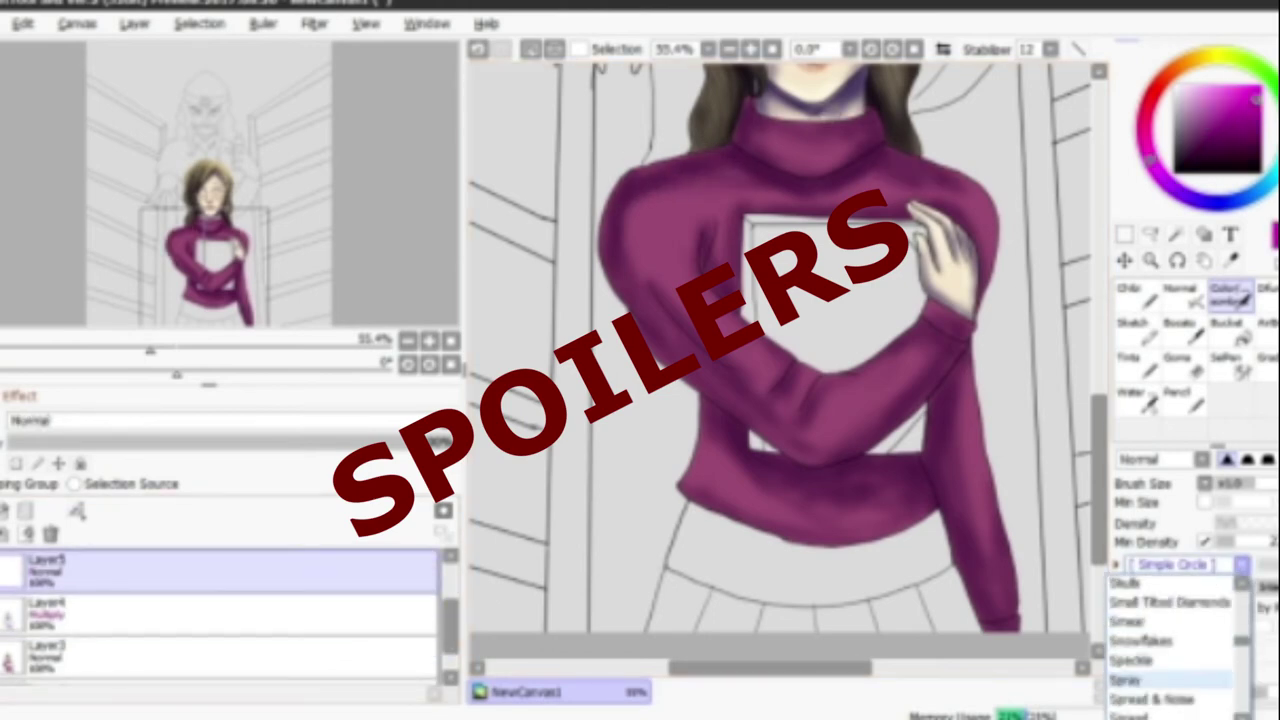
pyautogui.click(1150, 700)
pyautogui.moveTo(693, 258)
pyautogui.mouseDown()
pyautogui.moveTo(818, 403)
pyautogui.moveTo(936, 455)
pyautogui.moveTo(735, 492)
pyautogui.moveTo(636, 230)
pyautogui.moveTo(950, 200)
pyautogui.mouseUp()
# Paint pale golden highlights on the Screen layer along the sweater's shoulder and arm beside the raised hand.
pyautogui.click(8, 510)
pyautogui.click(200, 420)
pyautogui.click(1218, 100)
pyautogui.click(1175, 565)
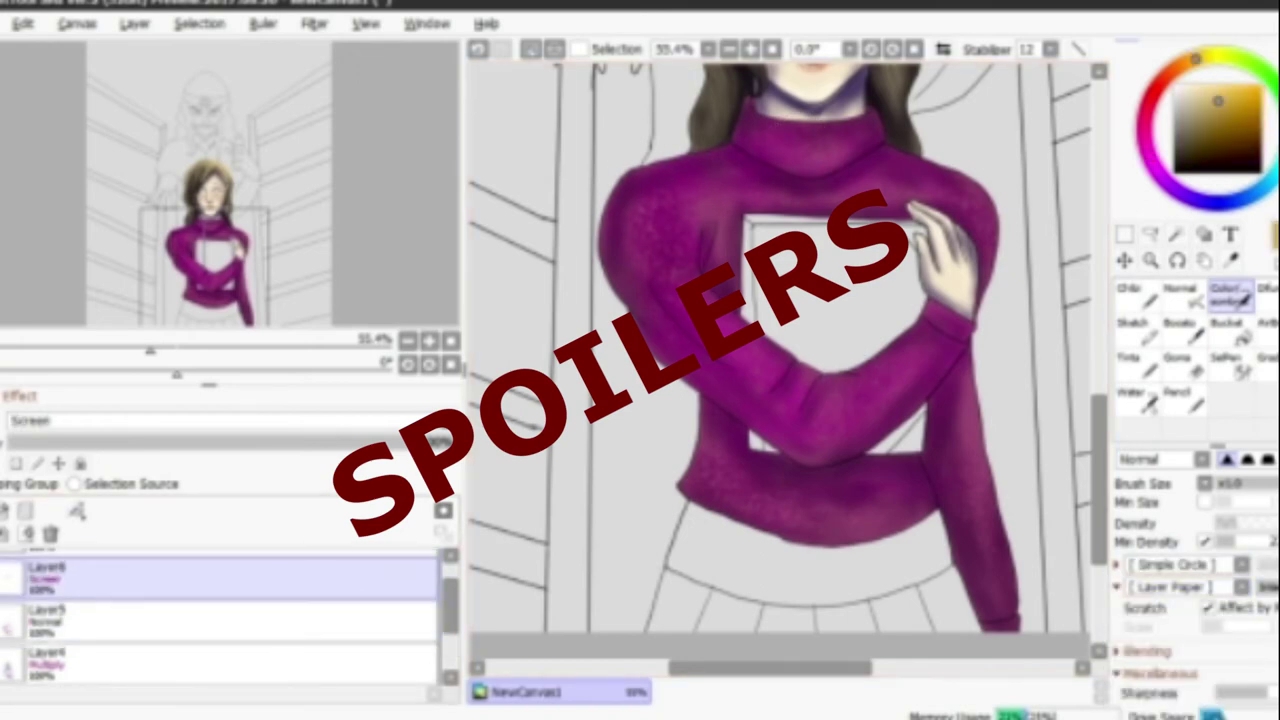
pyautogui.scroll(2, 963, 230)
pyautogui.scroll(-2, 868, 311)
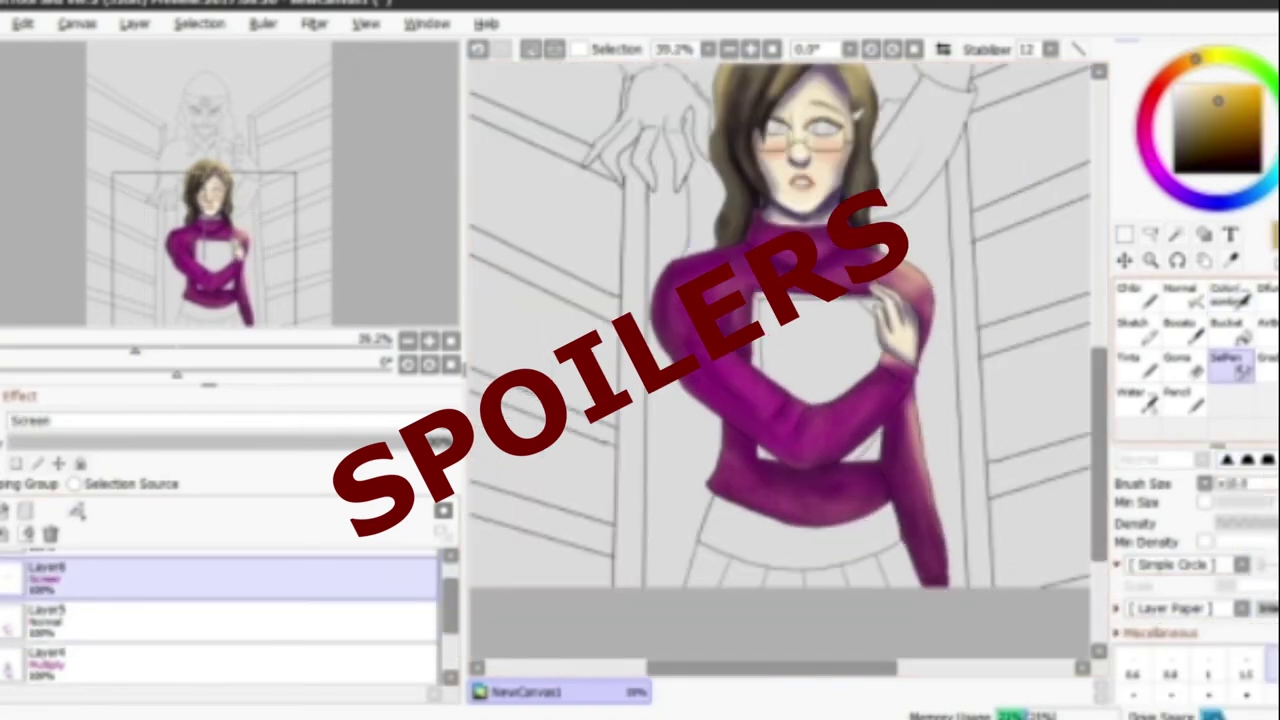
# Select the skirt's waistband and pleats on the line art layer, including the missed edges.
pyautogui.click(8, 510)
pyautogui.click(1177, 234)
pyautogui.scroll(2, 868, 311)
pyautogui.scroll(-3, 780, 360)
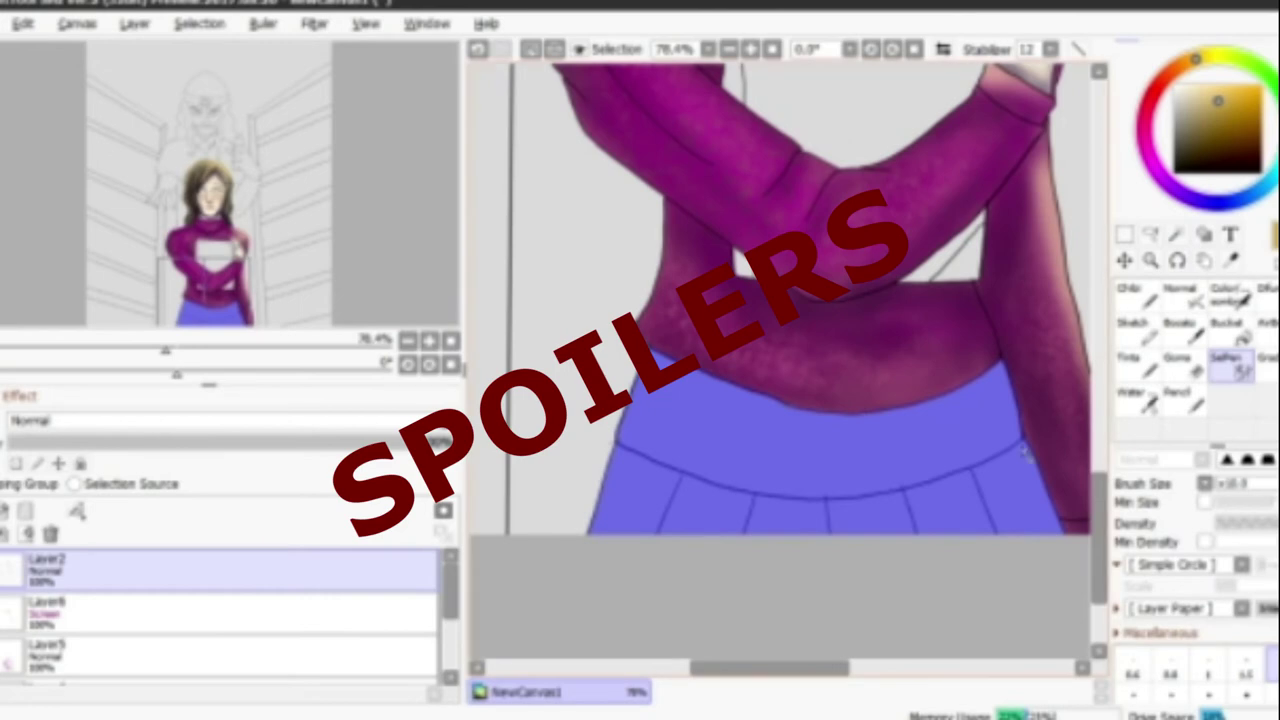
pyautogui.scroll(-2, 220, 615)
# Fill the selected skirt with dark grey on the base colour layer and hide the selection overlay.
pyautogui.click(45, 618)
pyautogui.click(1176, 150)
pyautogui.click(1228, 325)
pyautogui.click(800, 450)
pyautogui.click(1228, 362)
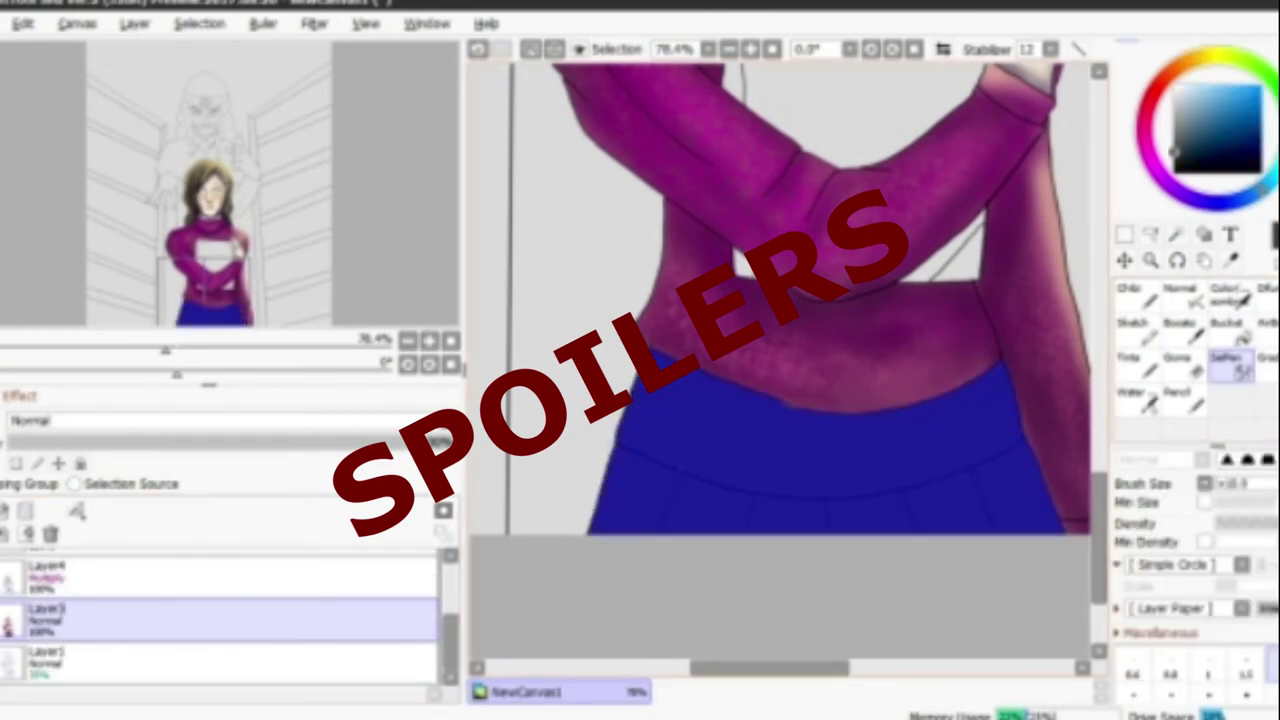
pyautogui.click(578, 49)
# Paint dark blue shadows across the skirt's waistband and pleats on the Multiply layer.
pyautogui.click(45, 575)
pyautogui.click(1230, 295)
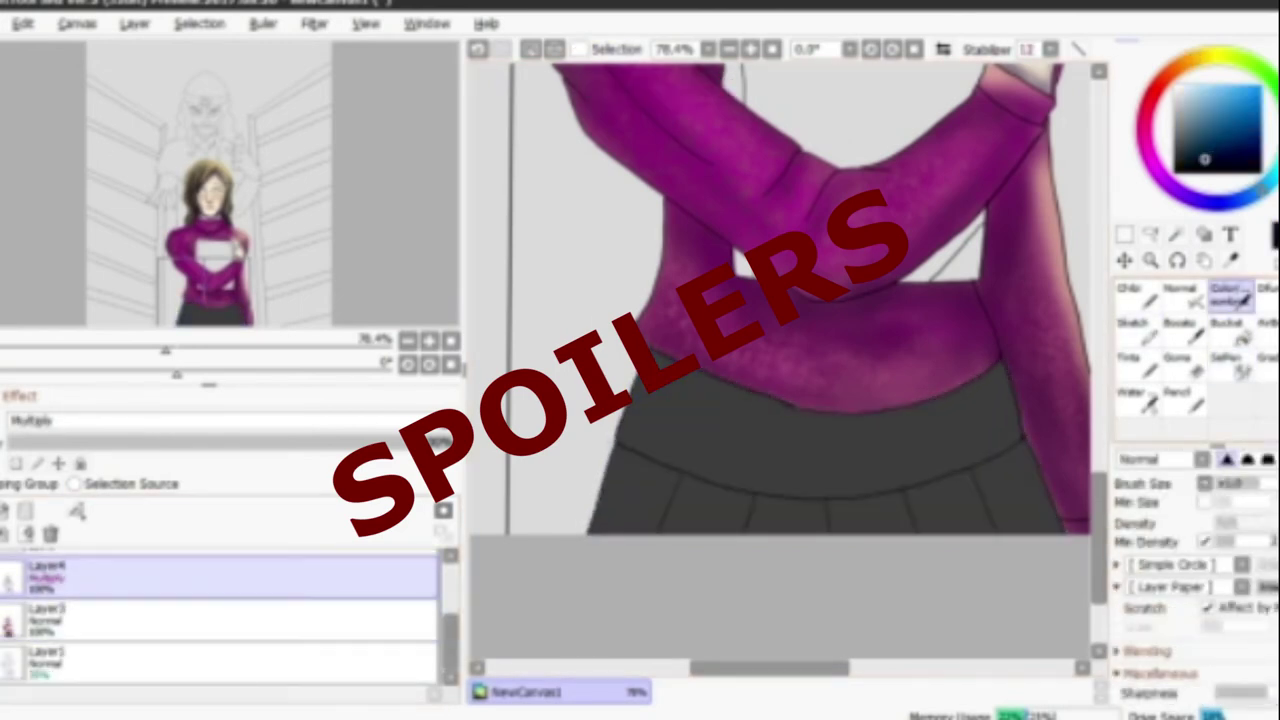
pyautogui.moveTo(840, 512); pyautogui.dragTo(930, 515)
pyautogui.moveTo(984, 473)
pyautogui.mouseDown()
pyautogui.moveTo(680, 491)
pyautogui.moveTo(643, 531)
pyautogui.moveTo(860, 437)
pyautogui.moveTo(752, 479)
pyautogui.moveTo(666, 443)
pyautogui.mouseUp()
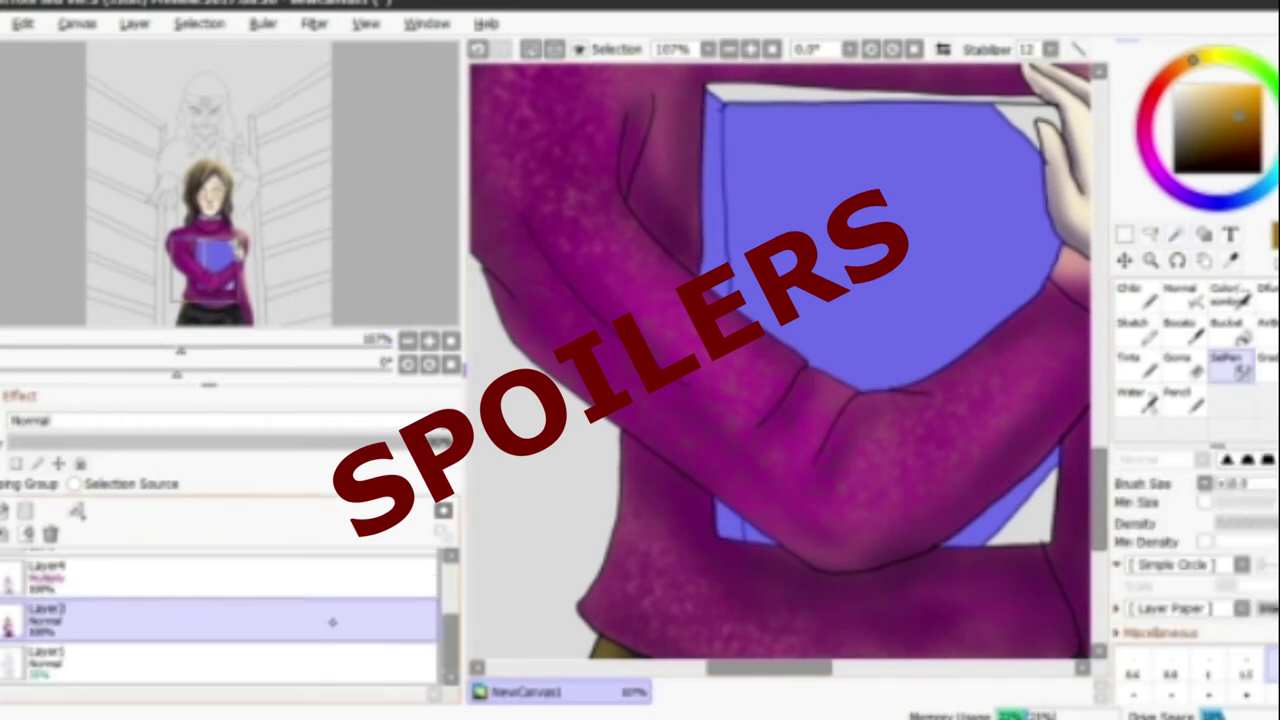
# Fill the selected book cover with brown and paint dark shadows around its edges on the Multiply layer.
pyautogui.click(860, 316)
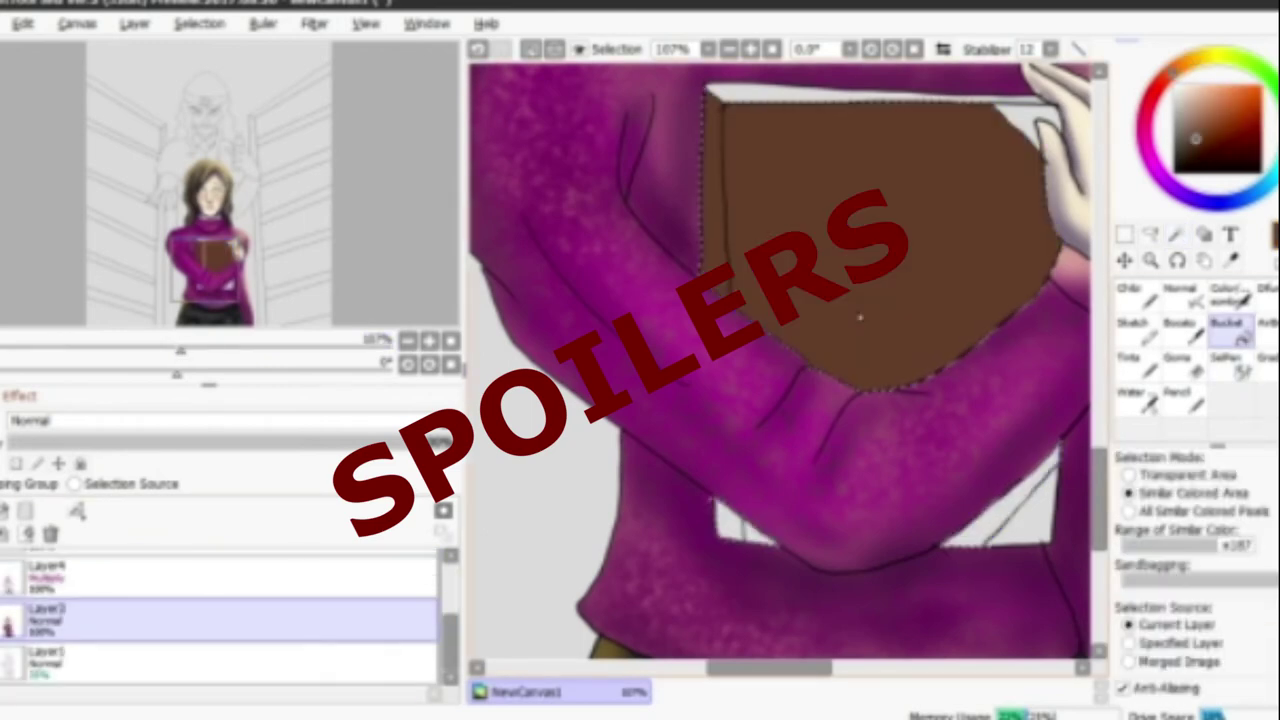
pyautogui.moveTo(749, 537)
pyautogui.mouseDown()
pyautogui.moveTo(697, 180)
pyautogui.moveTo(750, 295)
pyautogui.moveTo(866, 366)
pyautogui.moveTo(883, 563)
pyautogui.mouseUp()
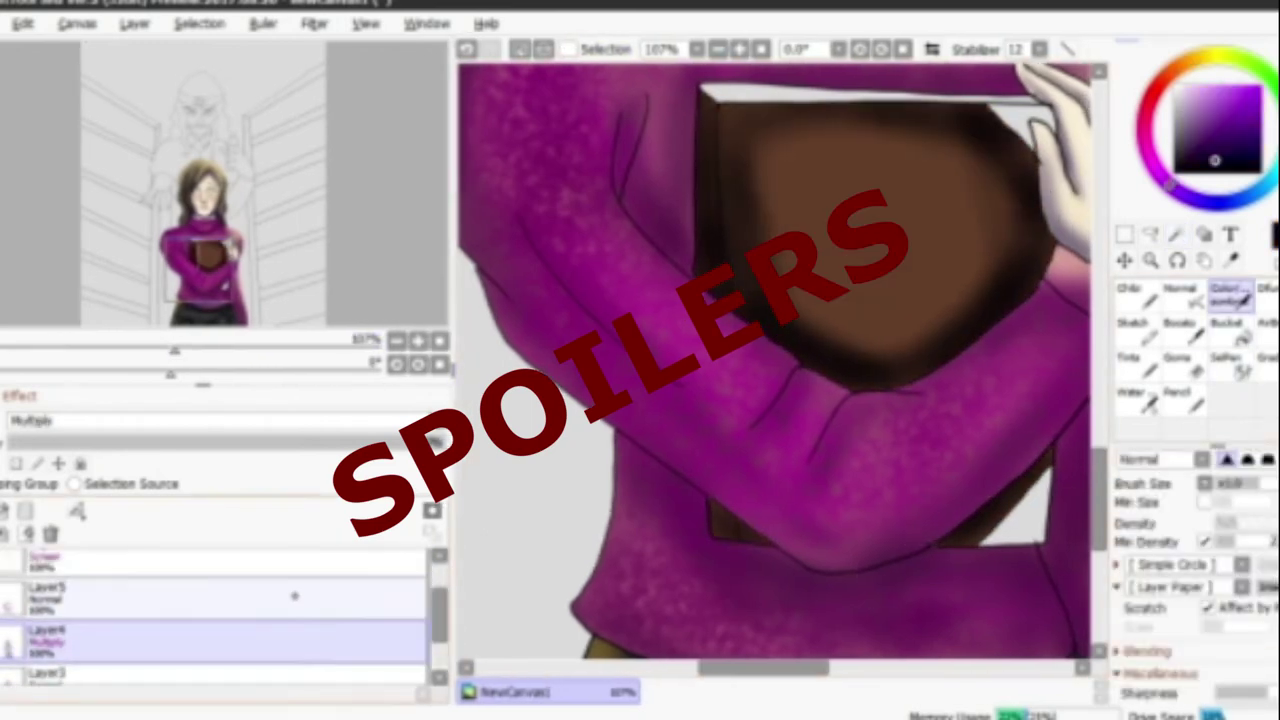
# Paint dark reddish-brown grain over the book cover on the Normal detail layer with the Leather brush texture.
pyautogui.click(1185, 587)
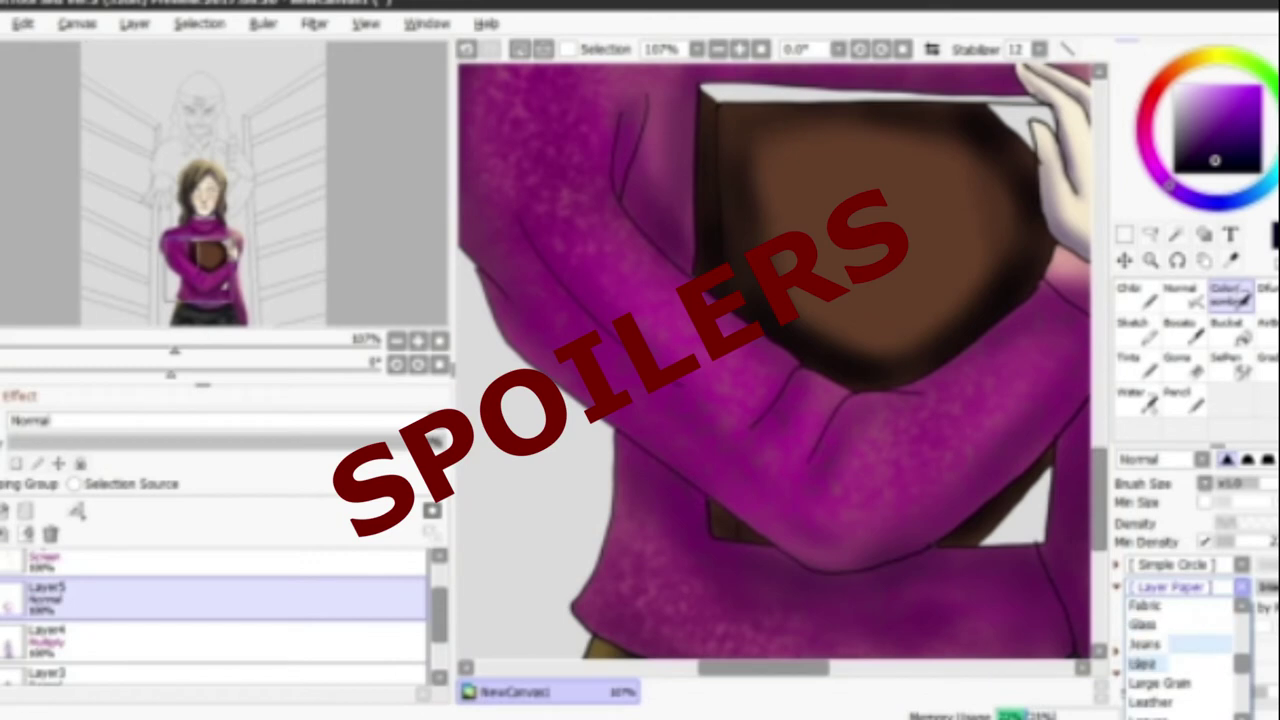
pyautogui.click(1152, 702)
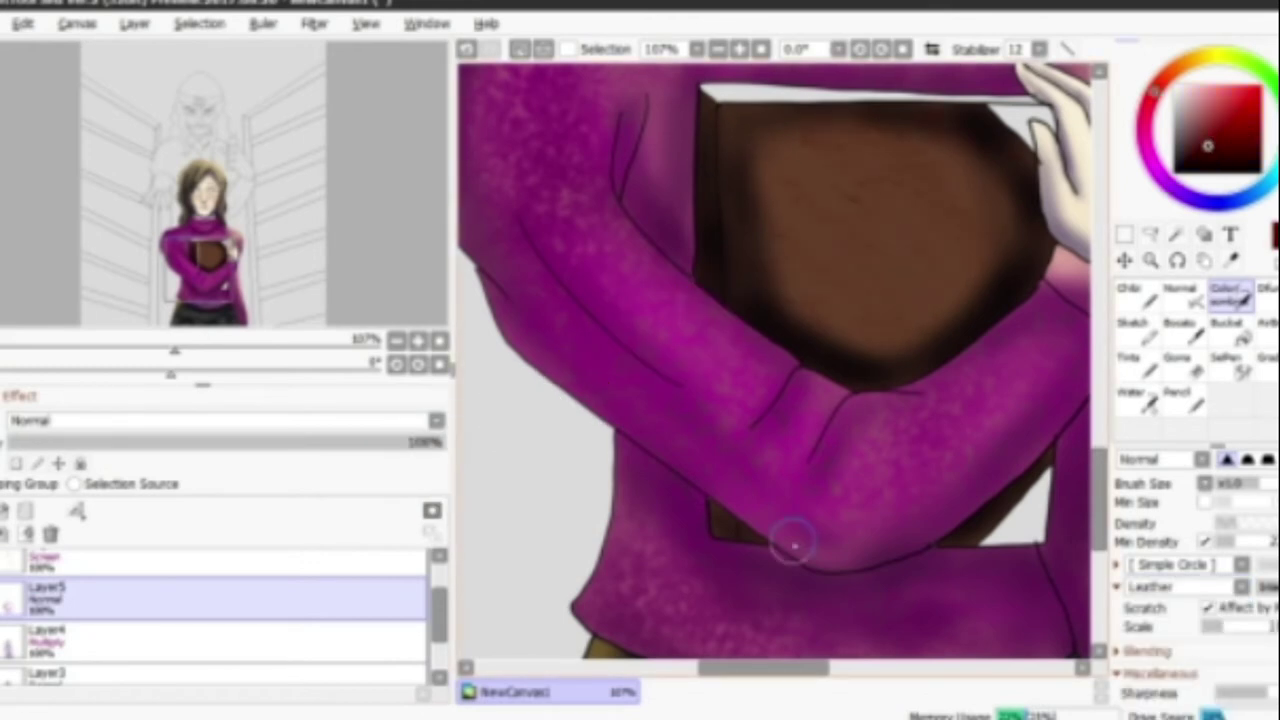
pyautogui.keyDown('alt'); pyautogui.click(808, 149); pyautogui.keyUp('alt')
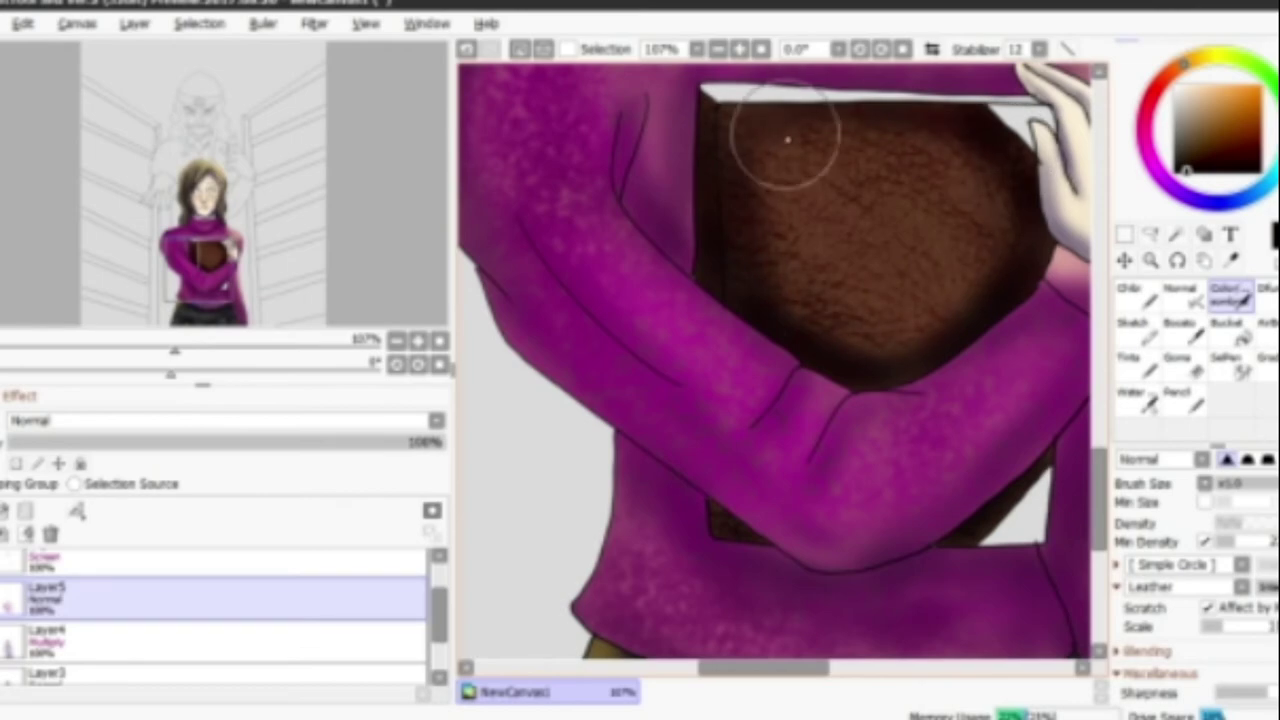
# Paint a golden highlight on the Screen layer along the book cover's edge near the hand.
pyautogui.click(45, 560)
pyautogui.click(1175, 587)
pyautogui.click(1170, 617)
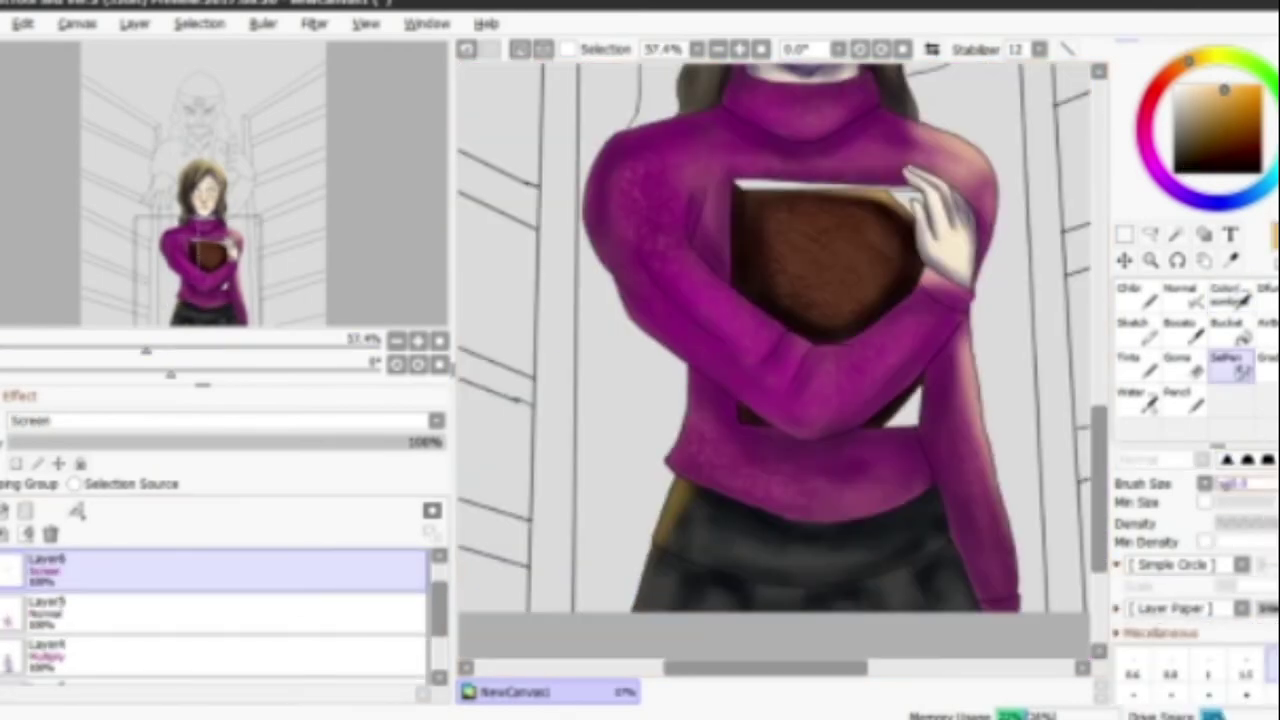
# Select the book's two corner pieces, fill them with golden yellow on the base layer and shade them on the Multiply layer.
pyautogui.press('w')
pyautogui.scroll(1, 775, 360)
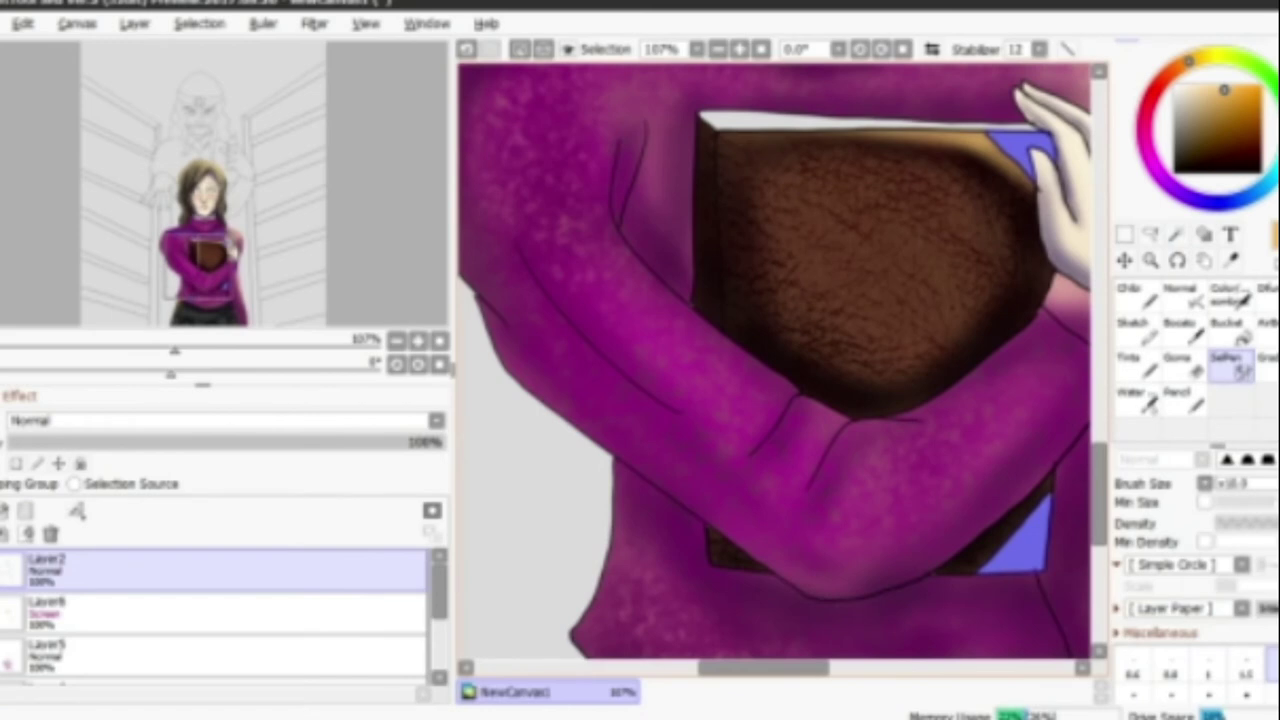
pyautogui.click(45, 615)
pyautogui.click(1208, 57)
pyautogui.click(1228, 330)
pyautogui.click(1020, 150)
pyautogui.click(1015, 540)
pyautogui.click(45, 576)
pyautogui.click(1230, 295)
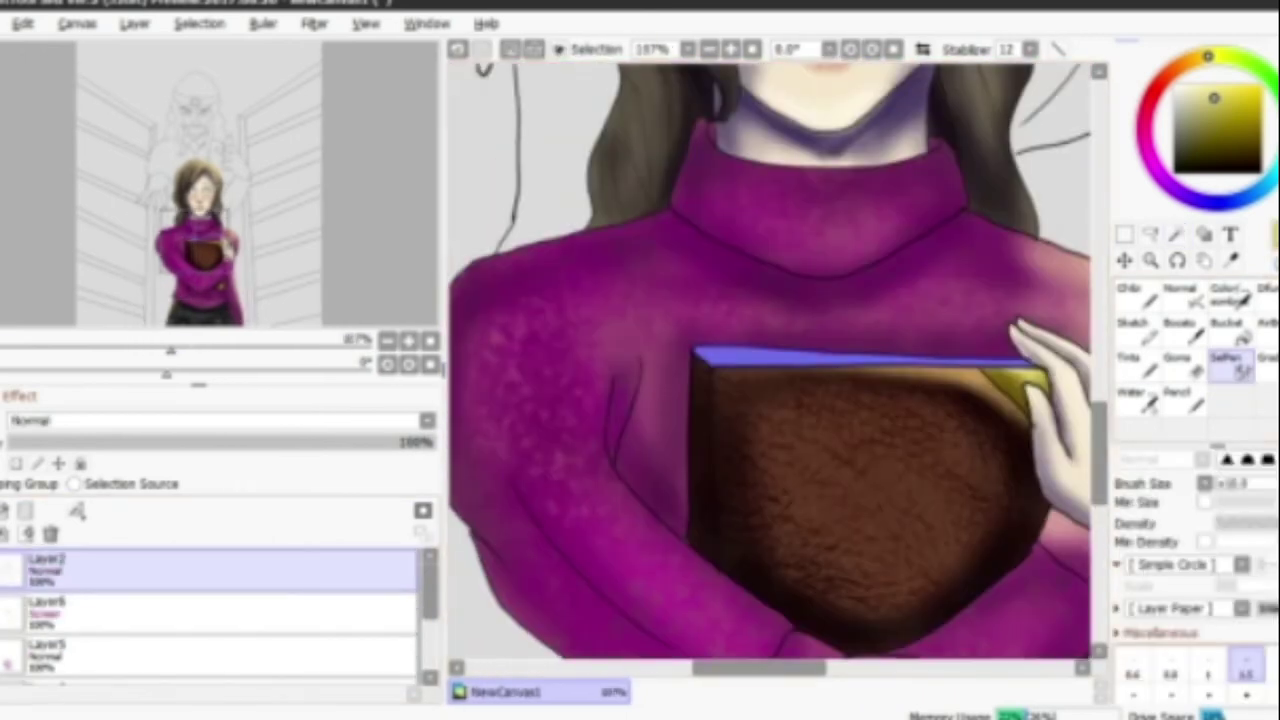
# Fill the selected page edge of the book with off-white and shade it with muted yellowish grey.
pyautogui.click(45, 618)
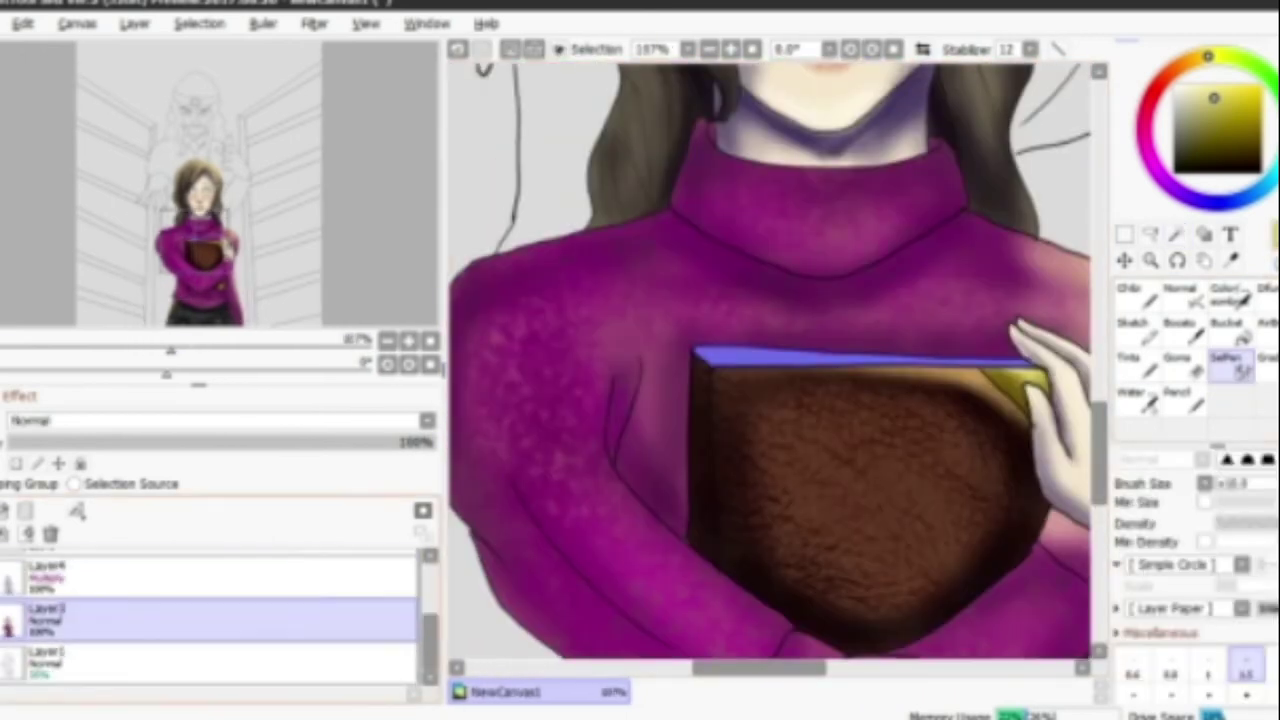
pyautogui.click(1182, 86)
pyautogui.click(1230, 325)
pyautogui.click(860, 358)
pyautogui.click(45, 575)
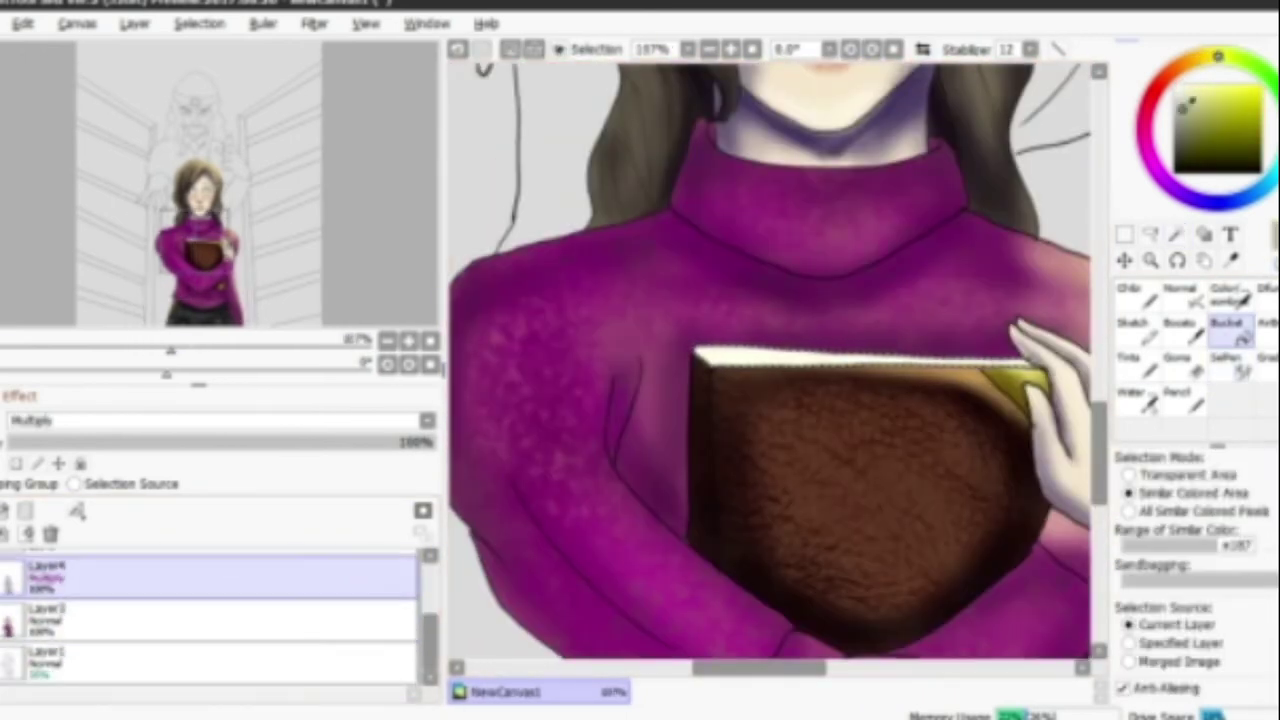
pyautogui.press('b')
pyautogui.hotkey('ctrl', 'shift', 'n')
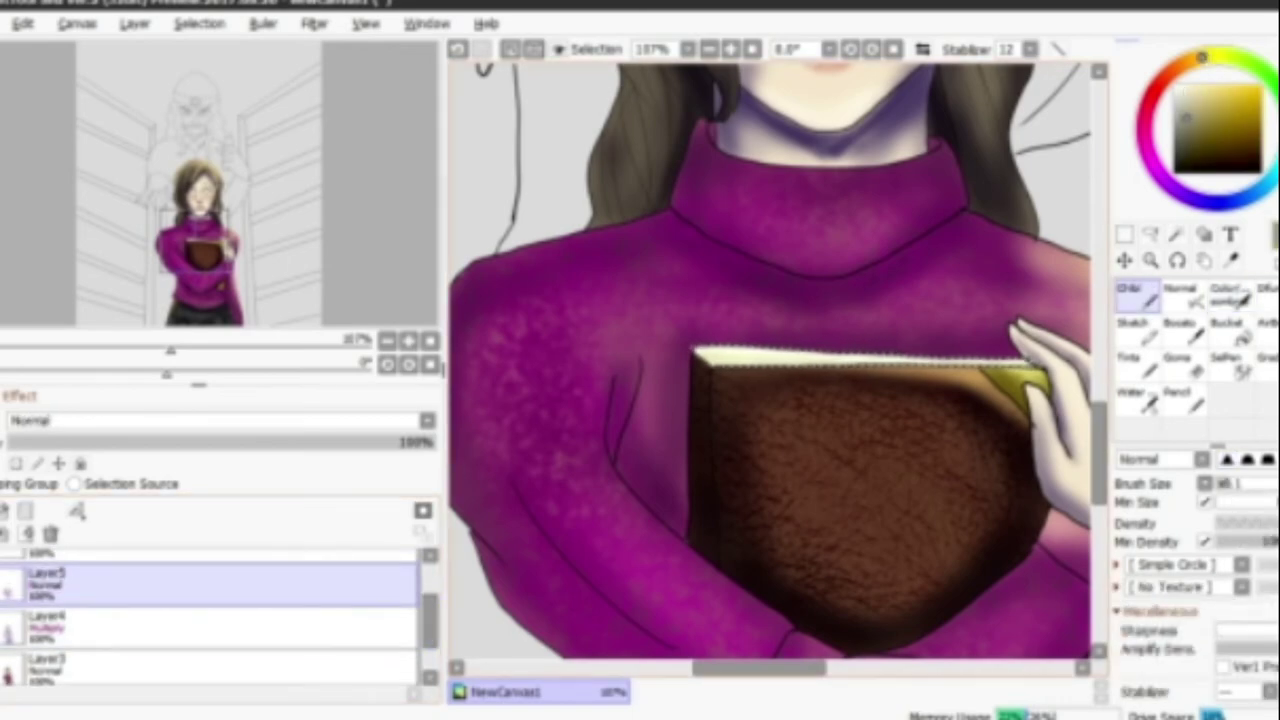
# Select the whites of both eyes, fill them with white and paint soft grey shading on the Multiply layer.
pyautogui.moveTo(170, 345); pyautogui.dragTo(203, 345)
pyautogui.click(1176, 233)
pyautogui.press('s')
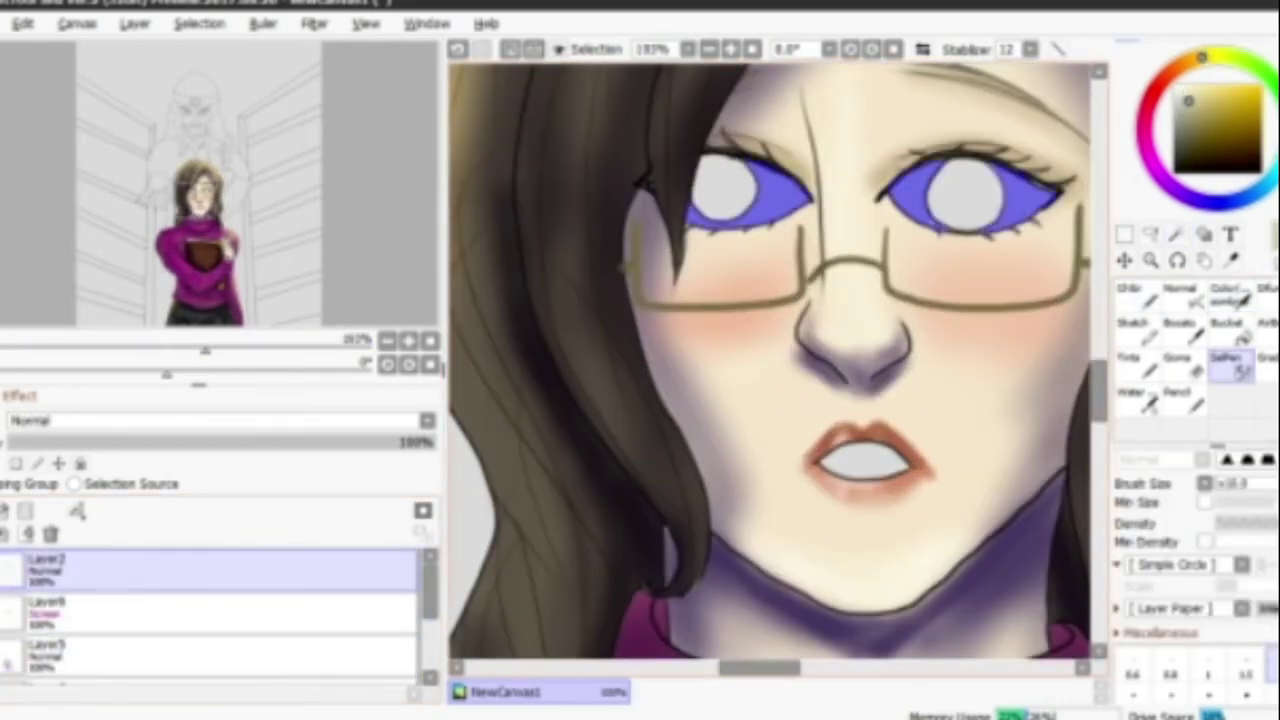
pyautogui.click(45, 575)
pyautogui.press('w')
pyautogui.press('b')
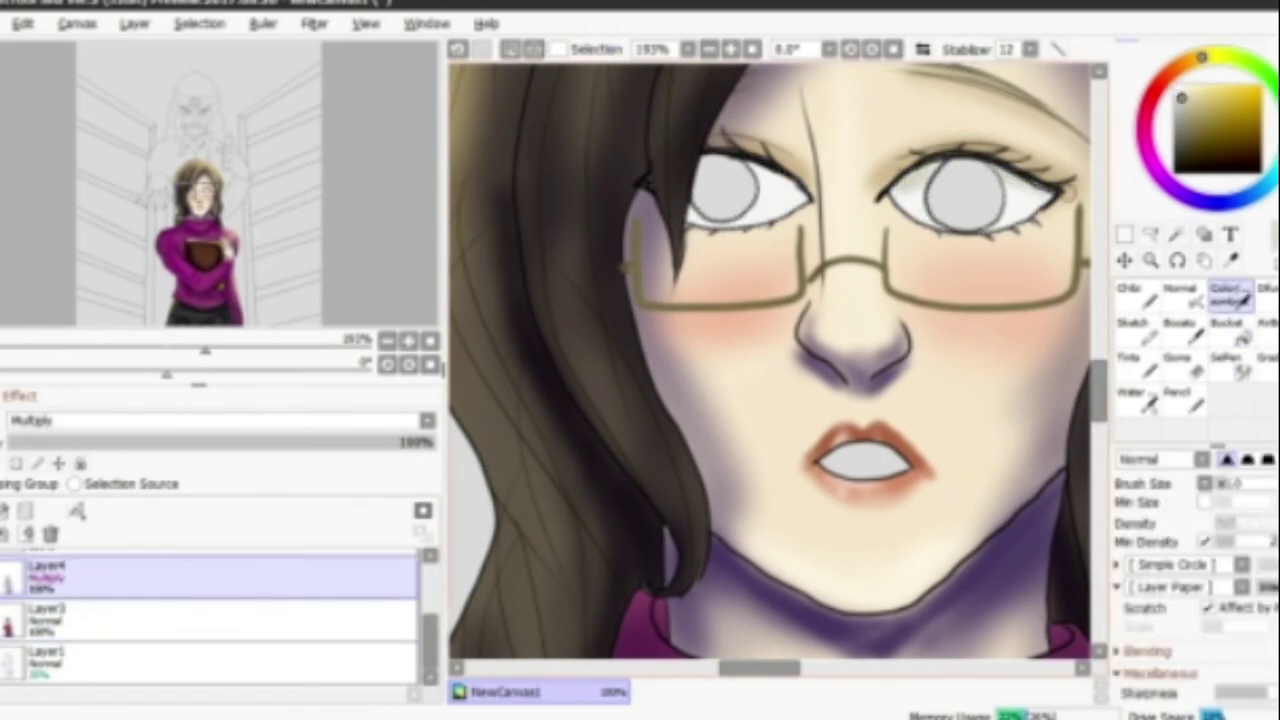
pyautogui.scroll(2, 210, 615)
pyautogui.click(45, 570)
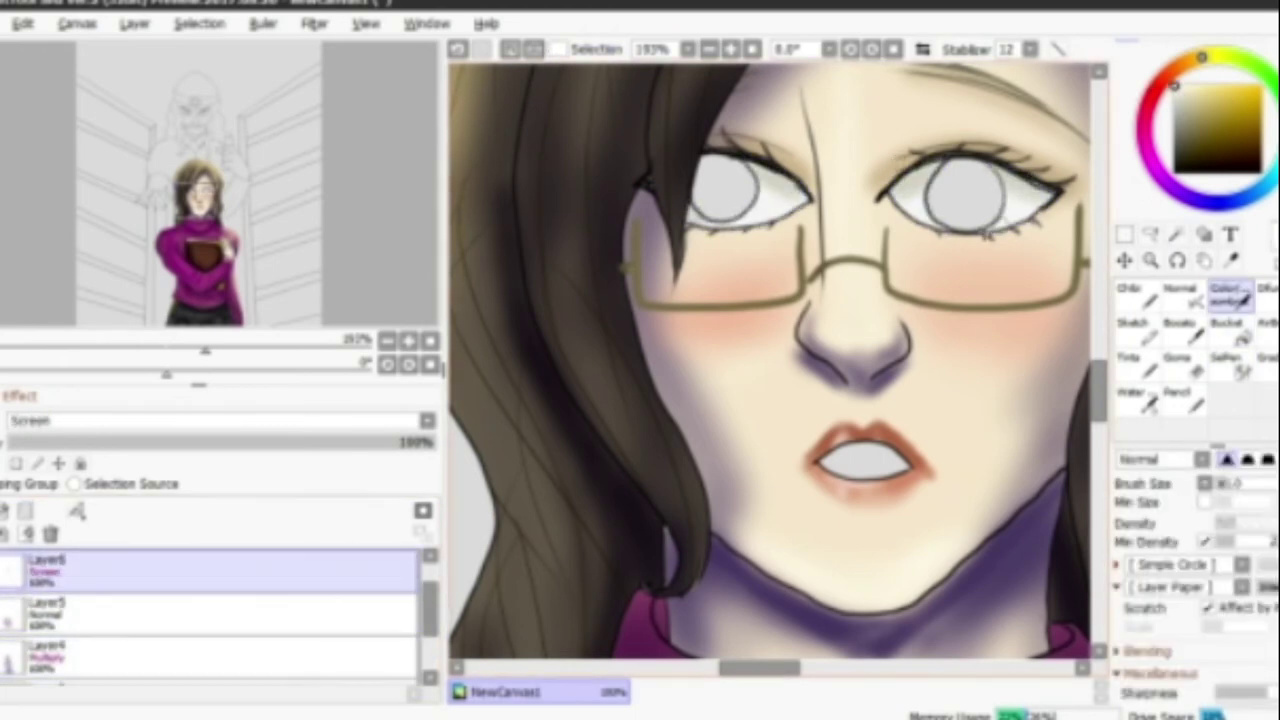
# Select the small hair clip beside the forehead and fill it with dark brown on the base colour layer.
pyautogui.scroll(-3, 671, 200)
pyautogui.click(45, 565)
pyautogui.press('w')
pyautogui.click(985, 222)
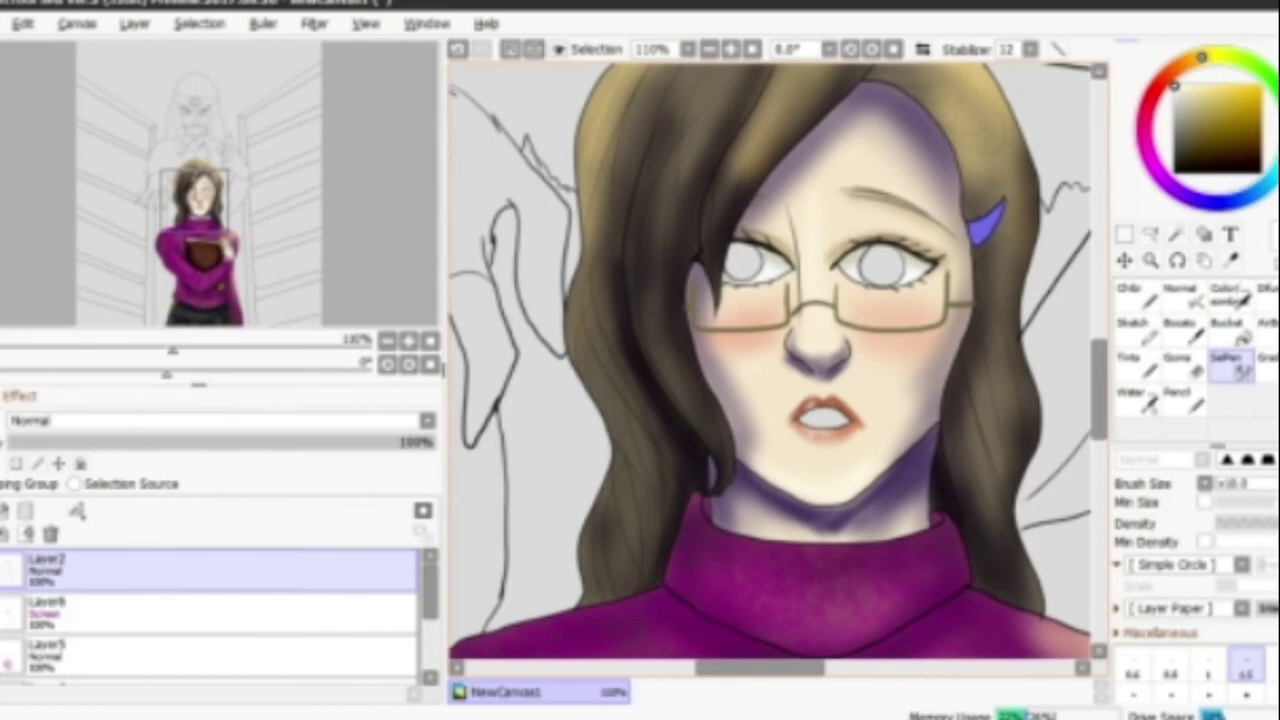
pyautogui.press('s')
pyautogui.scroll(-2, 210, 615)
pyautogui.press('w')
pyautogui.click(558, 48)
# Shade the hair clip on the Multiply layer and add golden accents to it on the Normal detail layer.
pyautogui.click(45, 575)
pyautogui.press('b')
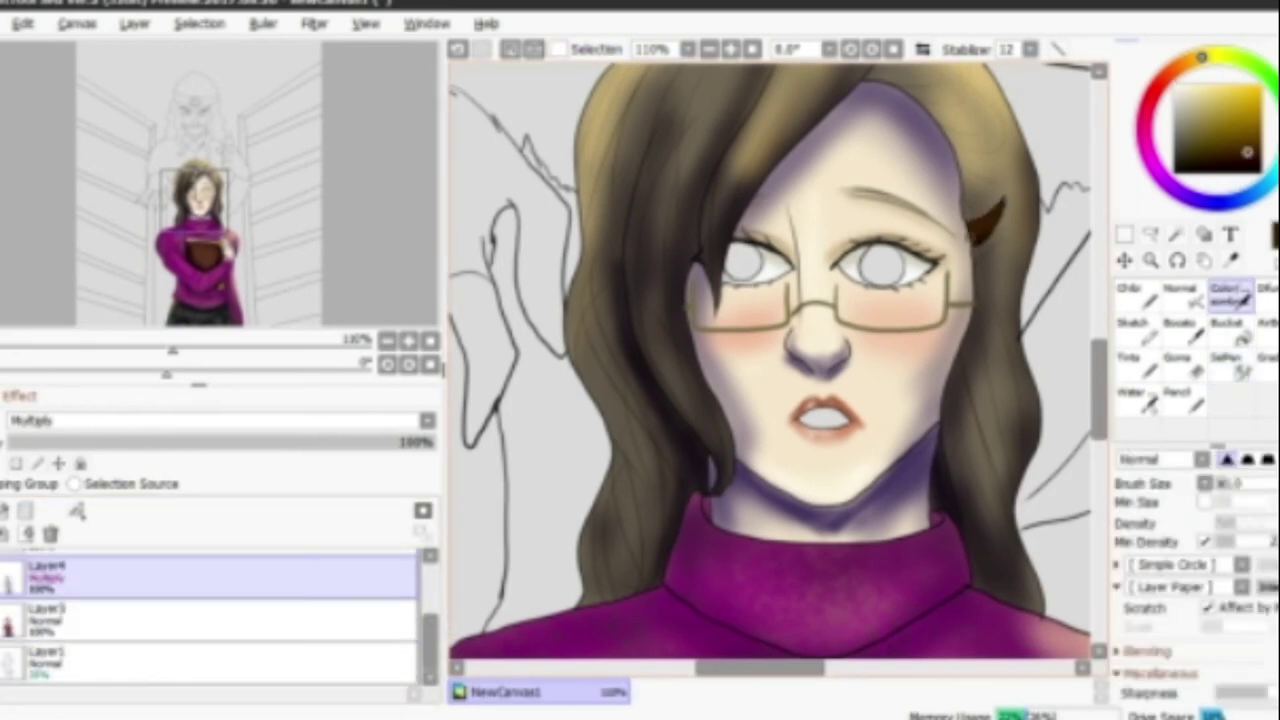
pyautogui.scroll(1, 210, 615)
pyautogui.click(45, 588)
pyautogui.click(558, 48)
# Select the teeth area between the lips and fill it with white on the base colour layer.
pyautogui.press('w')
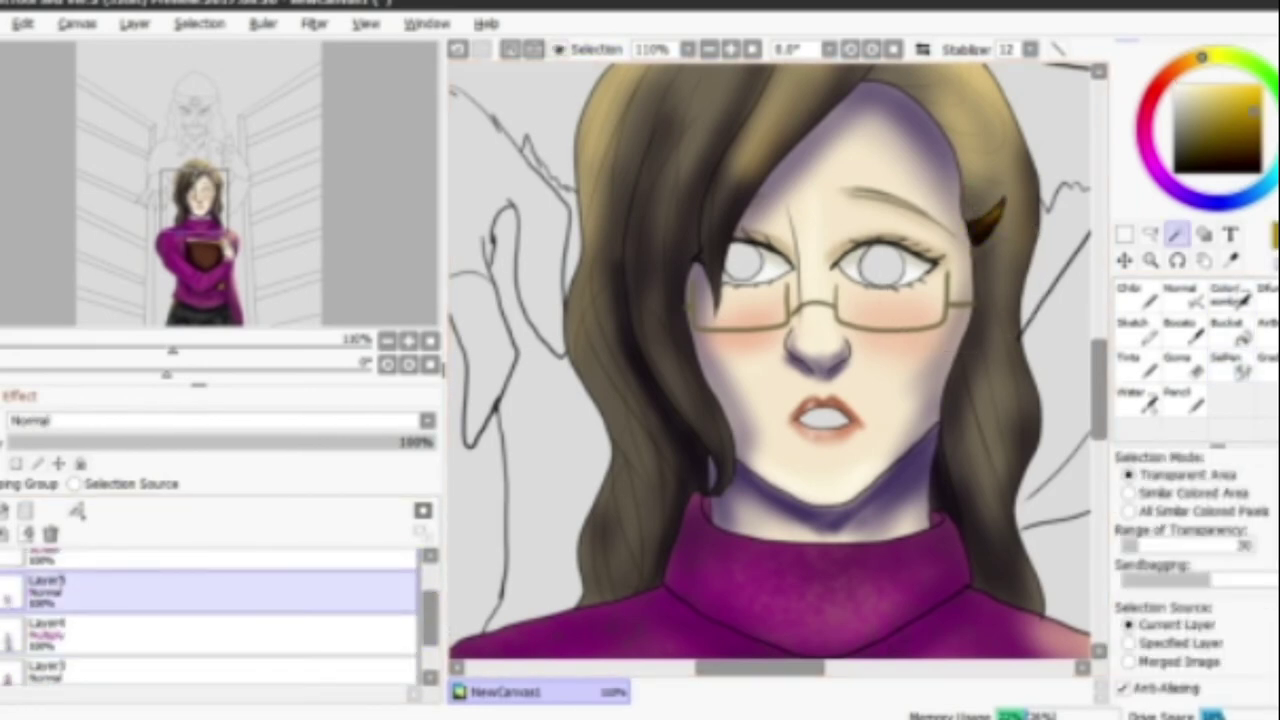
pyautogui.click(45, 568)
pyautogui.scroll(3, 830, 330)
pyautogui.click(860, 455)
pyautogui.click(45, 620)
pyautogui.click(558, 48)
# Shade the teeth lightly on the Multiply layer and draw a thin line across them.
pyautogui.click(45, 575)
pyautogui.press('b')
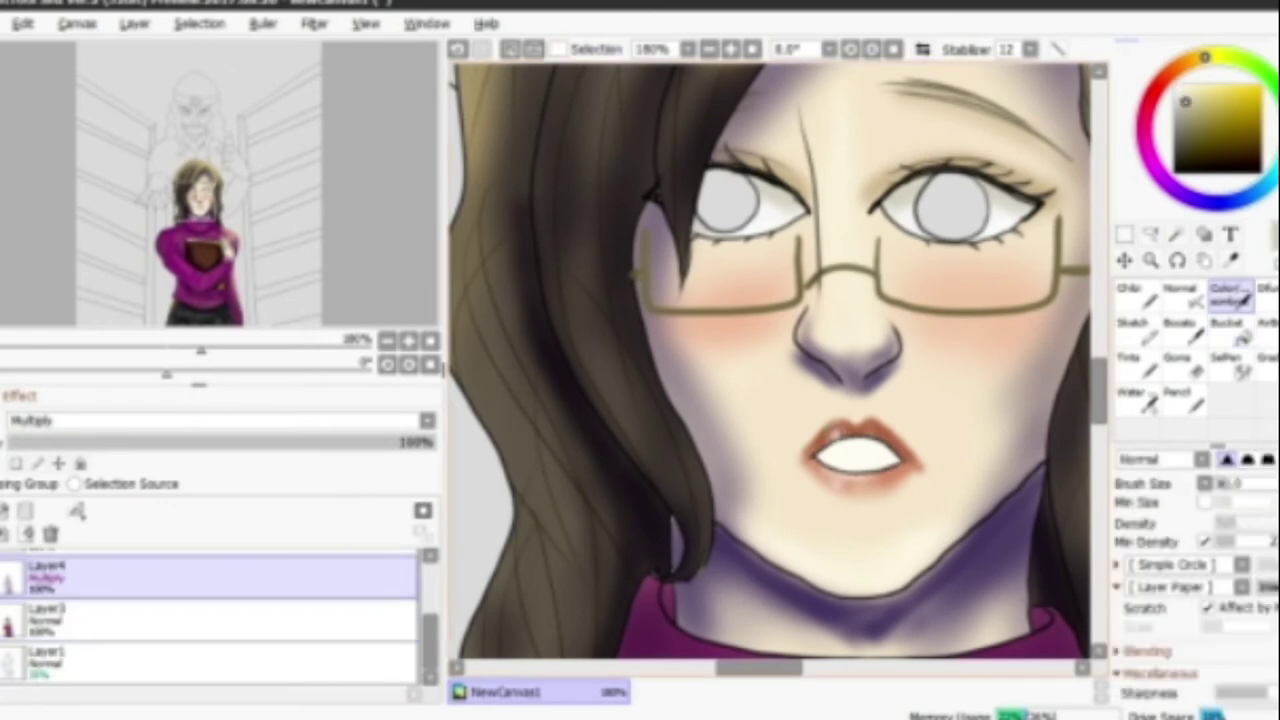
pyautogui.scroll(-1, 210, 615)
pyautogui.click(45, 570)
pyautogui.click(558, 48)
# Select both irises of the front figure on the line art layer and fill them with muted green on the base colour layer.
pyautogui.press('w')
pyautogui.click(737, 200)
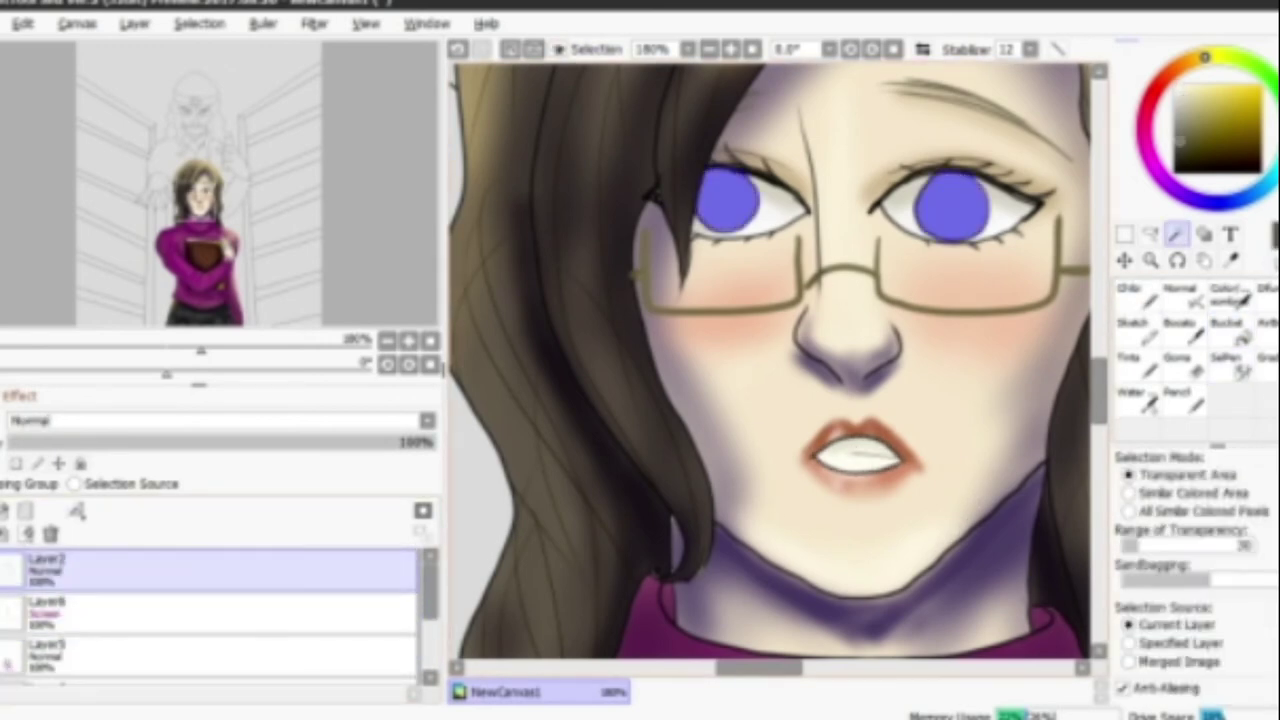
pyautogui.keyDown('shift'); pyautogui.click(955, 205); pyautogui.keyUp('shift')
pyautogui.click(45, 615)
pyautogui.scroll(2, 830, 330)
# Shade both green irises darker around the upper part and pupil area on the Multiply layer.
pyautogui.click(45, 575)
pyautogui.press('b')
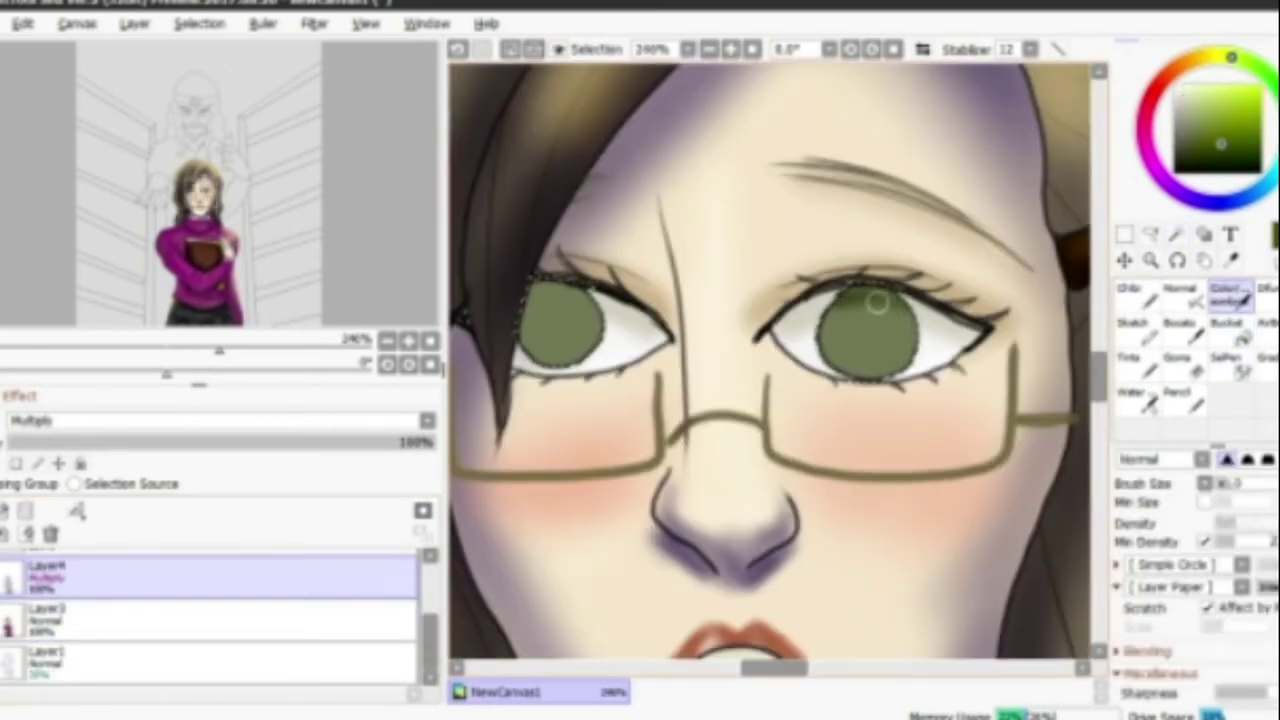
pyautogui.moveTo(893, 312); pyautogui.dragTo(870, 300)
pyautogui.moveTo(590, 300); pyautogui.dragTo(517, 293)
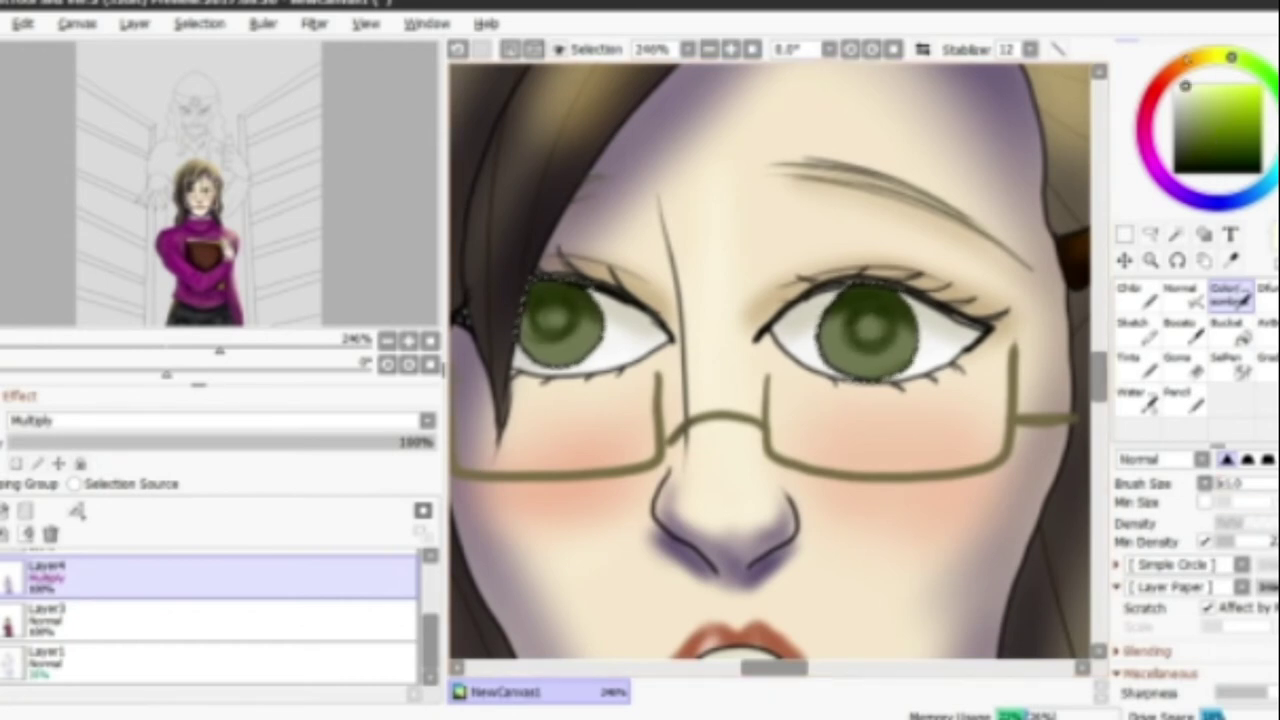
# Lighten the irises with soft green highlights on the Screen layer and touch up their details on the Normal detail layer.
pyautogui.click(5, 510)
pyautogui.click(220, 420)
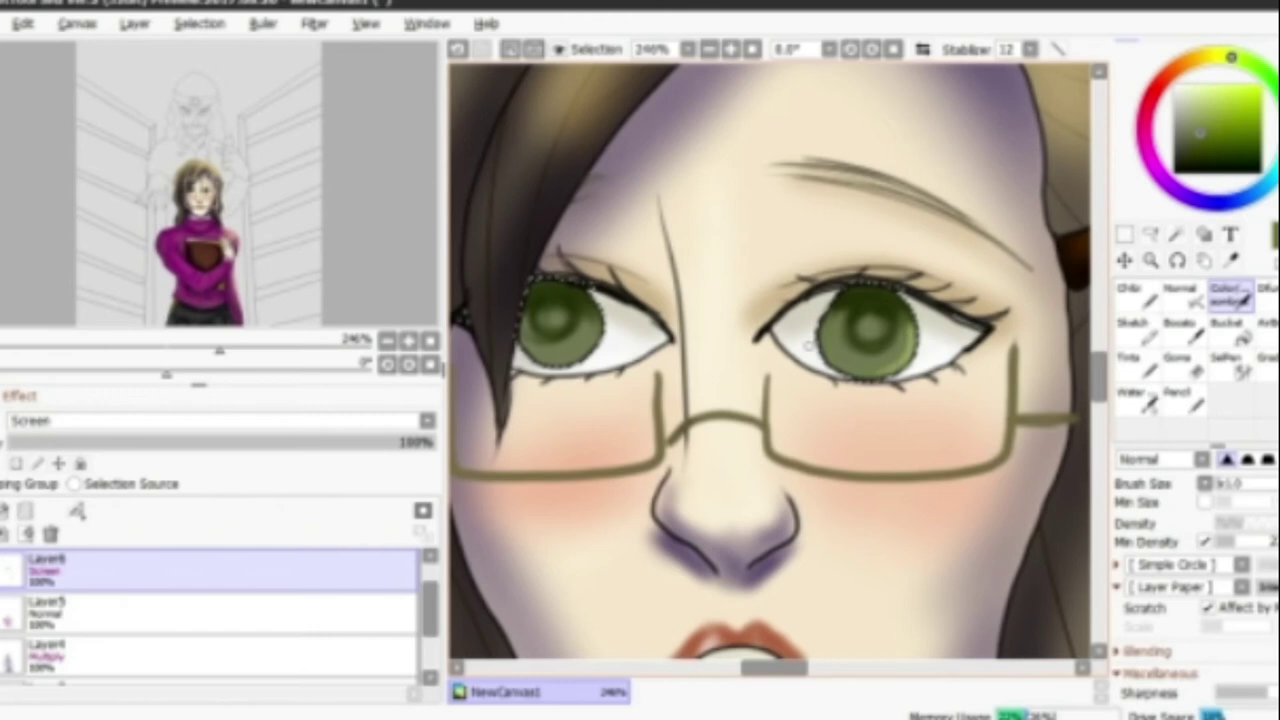
pyautogui.click(200, 612)
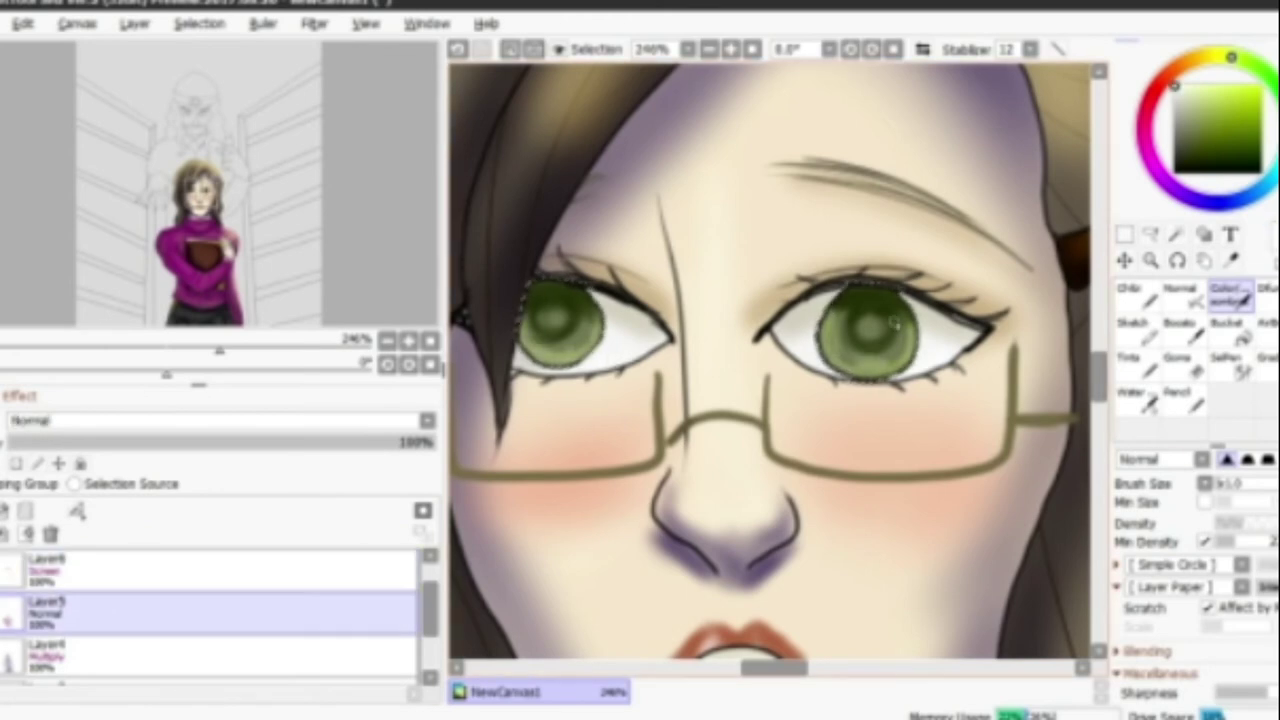
# Add a new layer for the rear figure's base colours and select his face, neck and both hands on the line art layer.
pyautogui.click(1133, 328)
pyautogui.moveTo(219, 350); pyautogui.dragTo(120, 350)
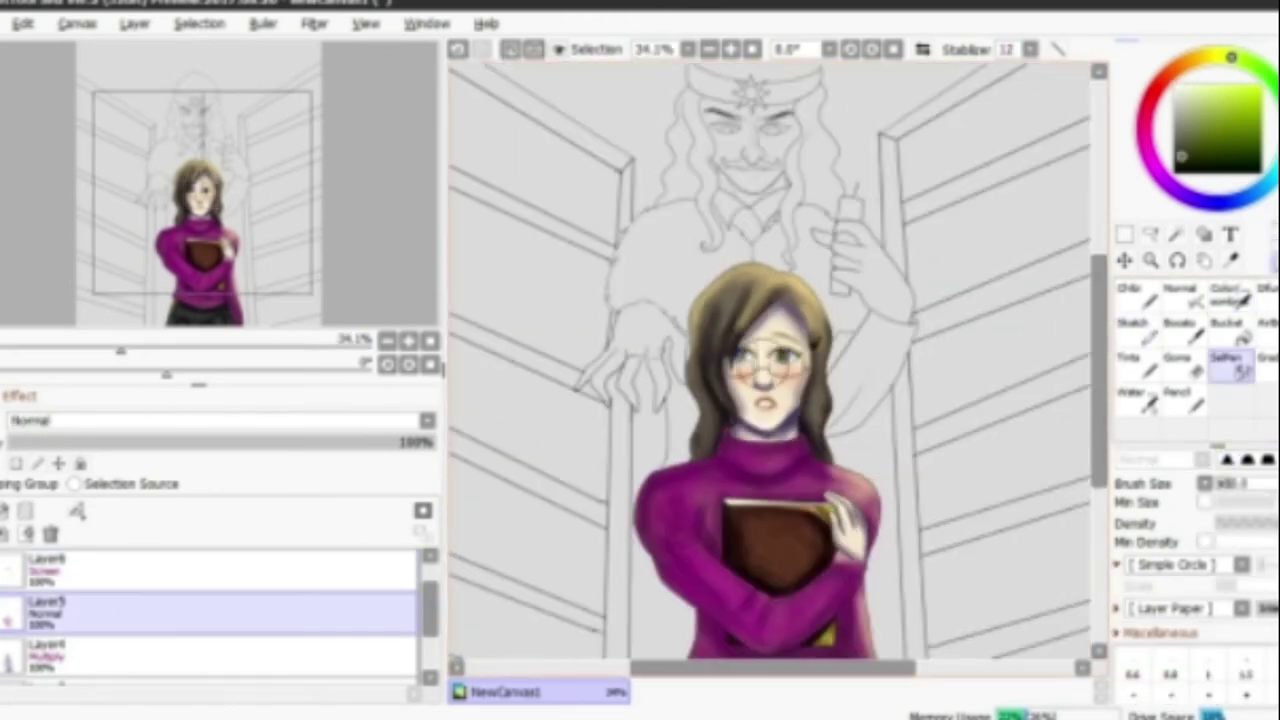
pyautogui.click(1176, 233)
pyautogui.click(5, 510)
pyautogui.click(200, 570)
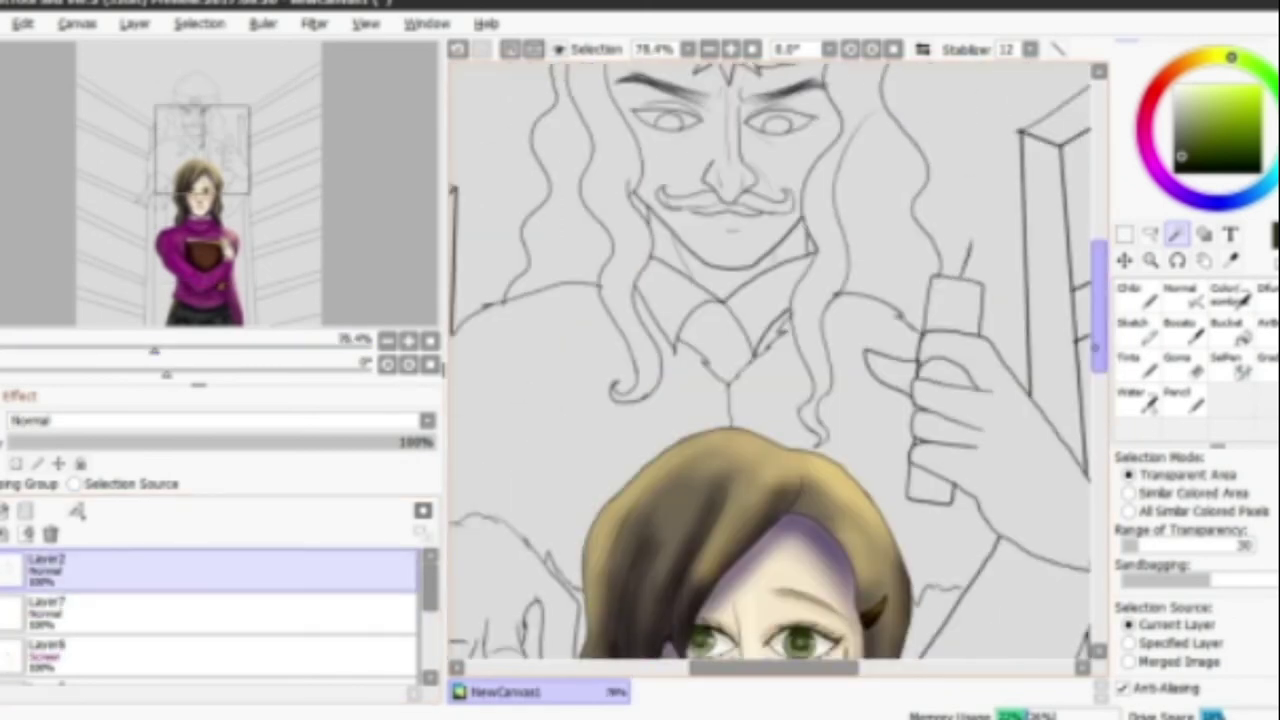
pyautogui.click(614, 243)
pyautogui.click(857, 514)
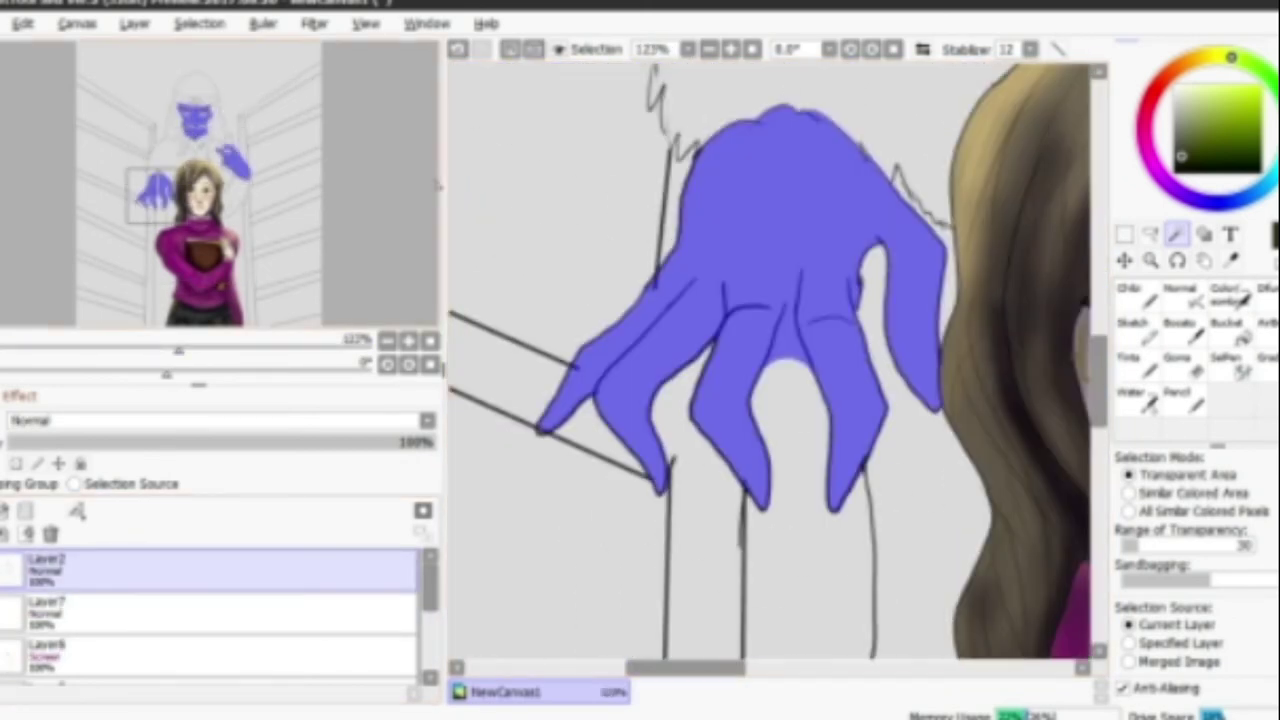
# Refine the rear figure's skin selection around the hand and face and fill it with pale cream on the new base layer.
pyautogui.click(1133, 328)
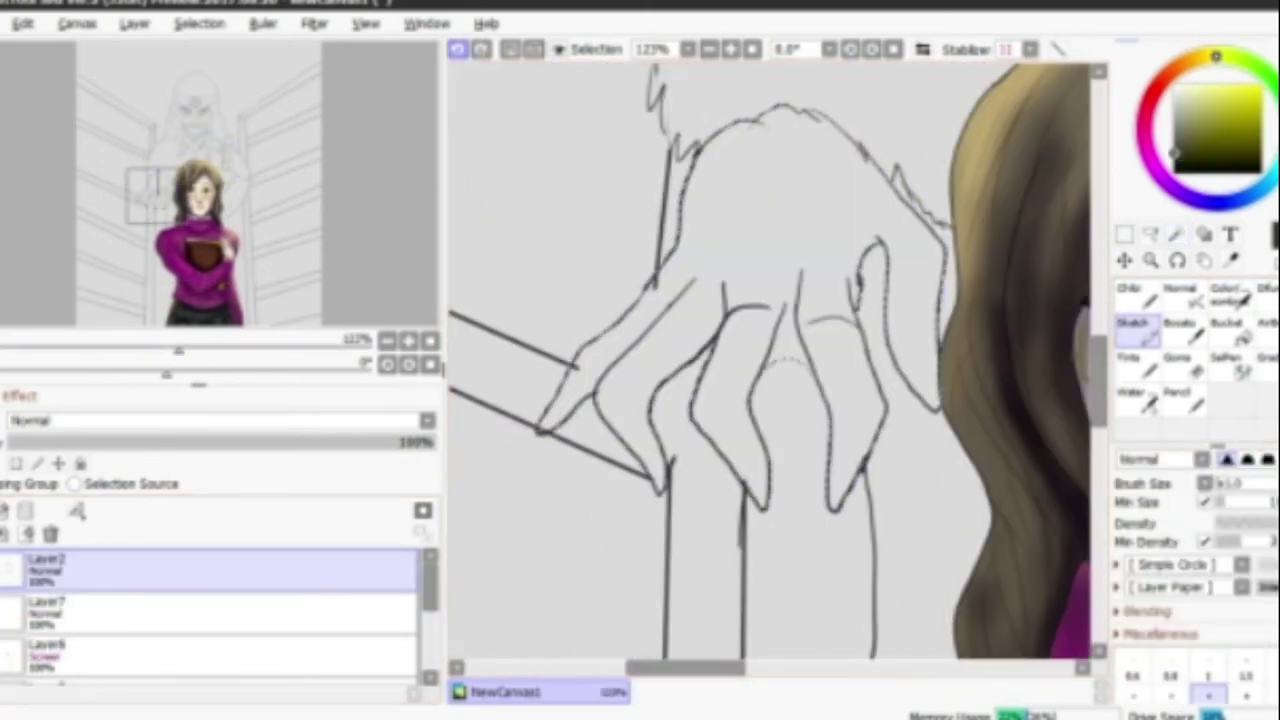
pyautogui.click(686, 329)
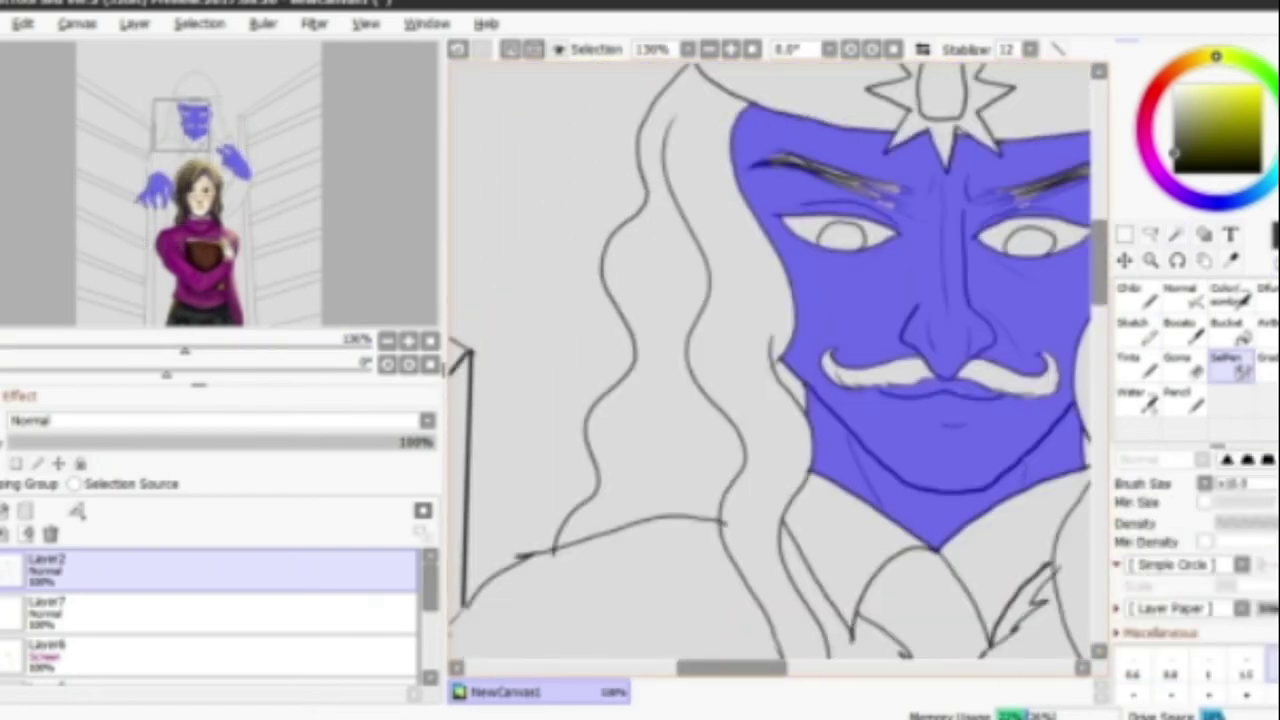
pyautogui.scroll(2, 615, 160)
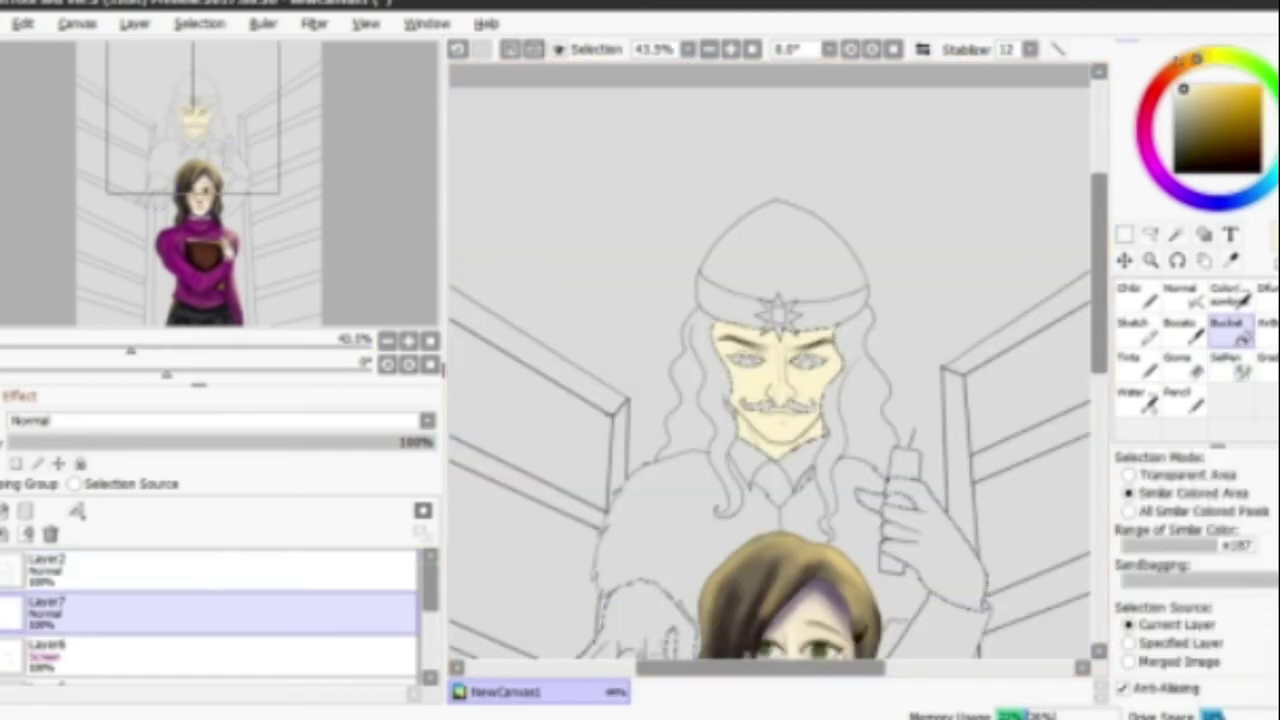
pyautogui.click(590, 465)
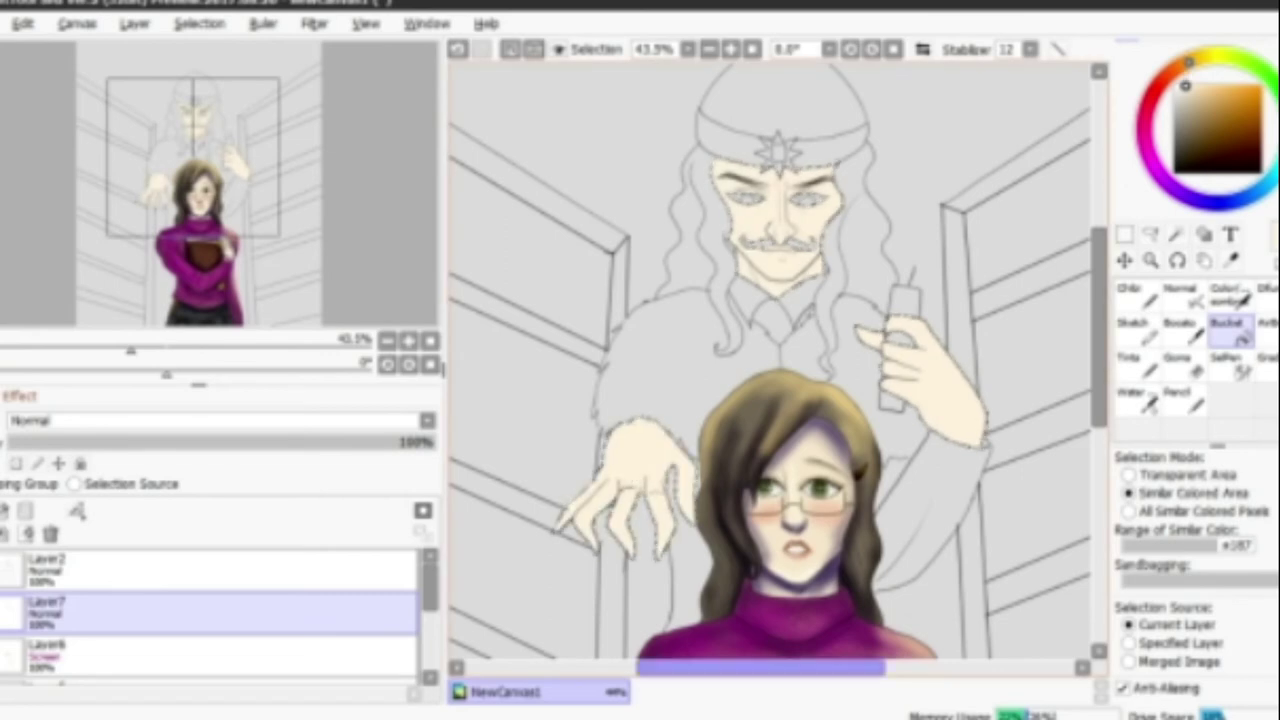
# Add a Multiply layer above the skin base and shade the rear figure's face, neck and hands with purple and reddish-brown tones.
pyautogui.click(4, 511)
pyautogui.click(220, 420)
pyautogui.click(30, 466)
pyautogui.click(1230, 293)
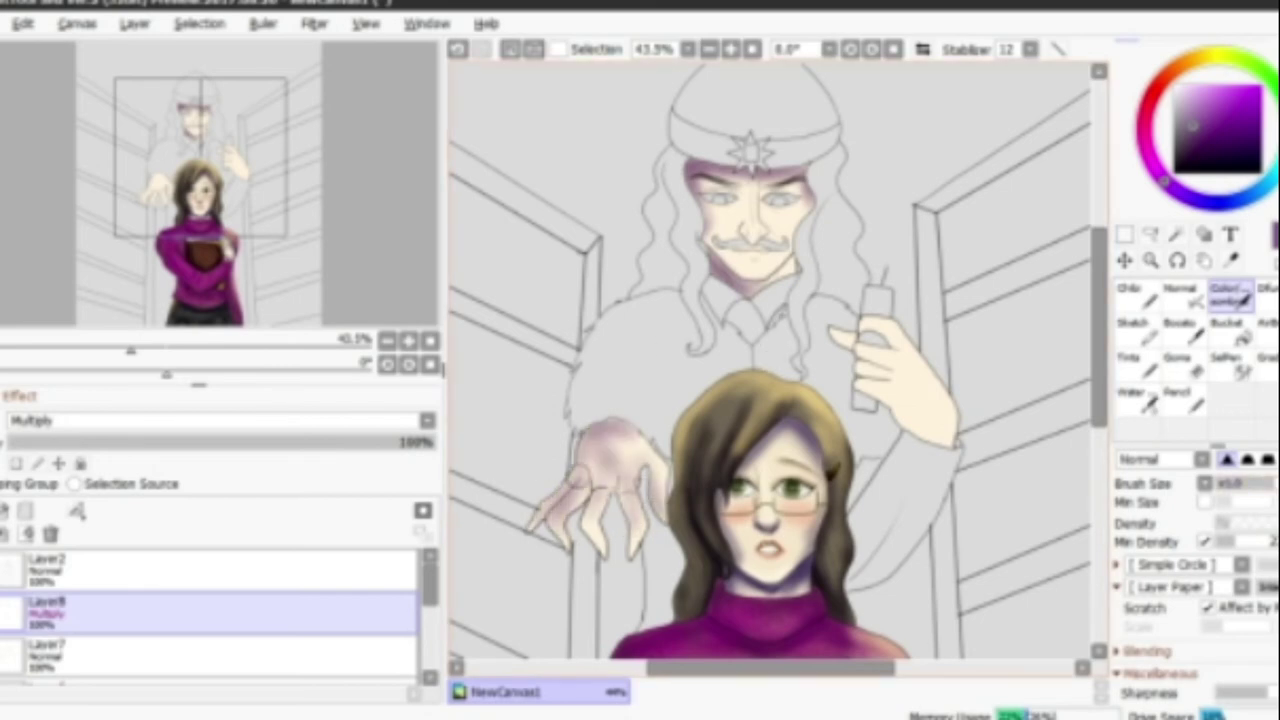
pyautogui.scroll(4, 738, 212)
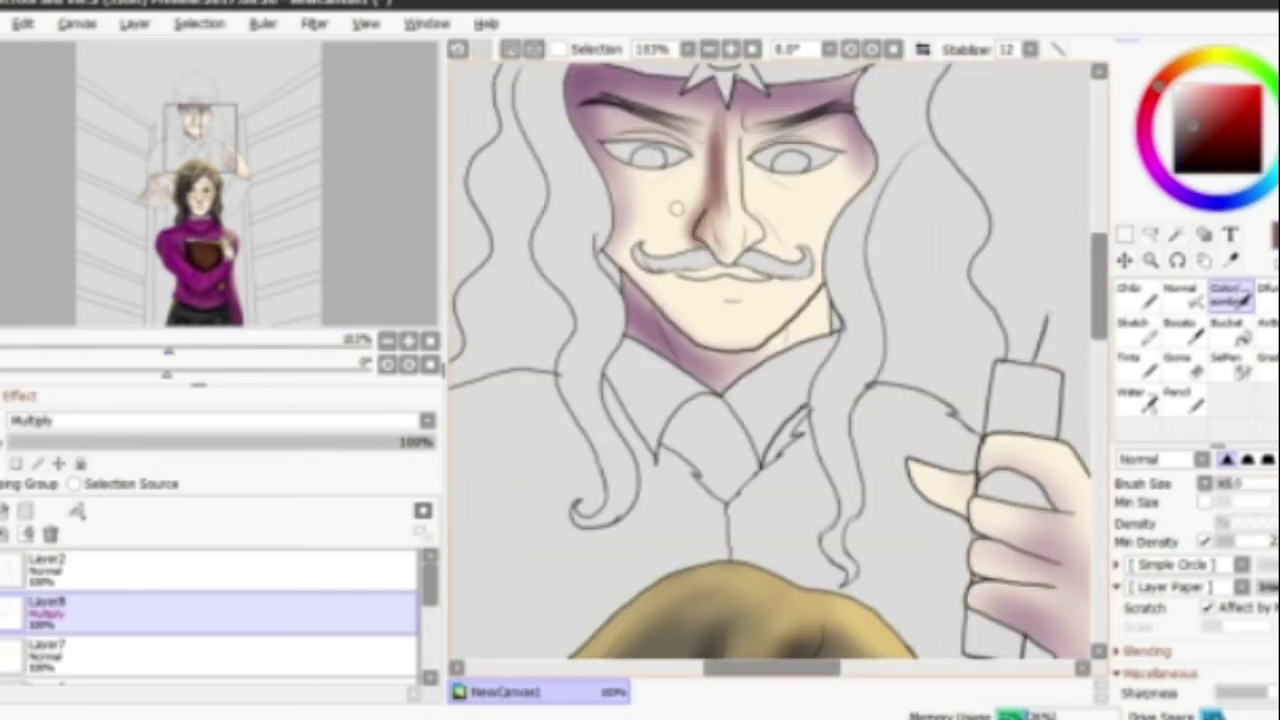
pyautogui.scroll(2, 770, 360)
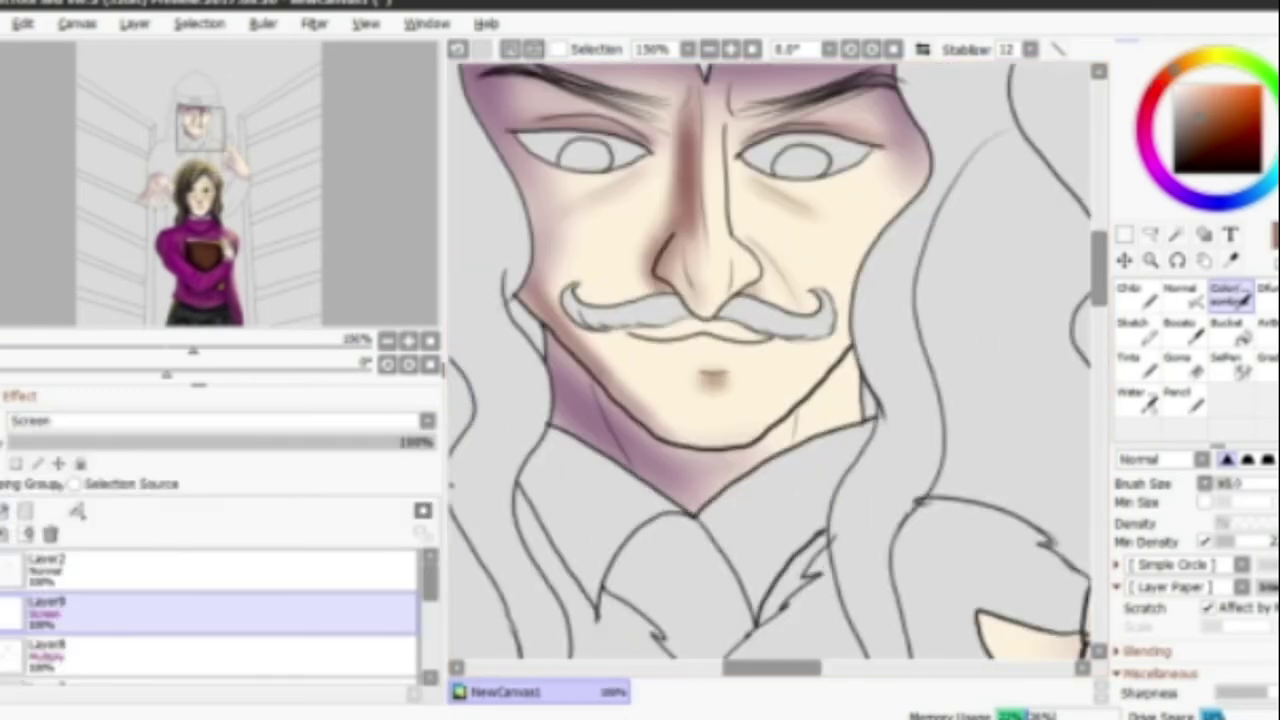
# Paint pale yellow highlights on the rear figure's face and raised hand on the Screen layer.
pyautogui.keyDown('alt'); pyautogui.click(828, 360); pyautogui.keyUp('alt')
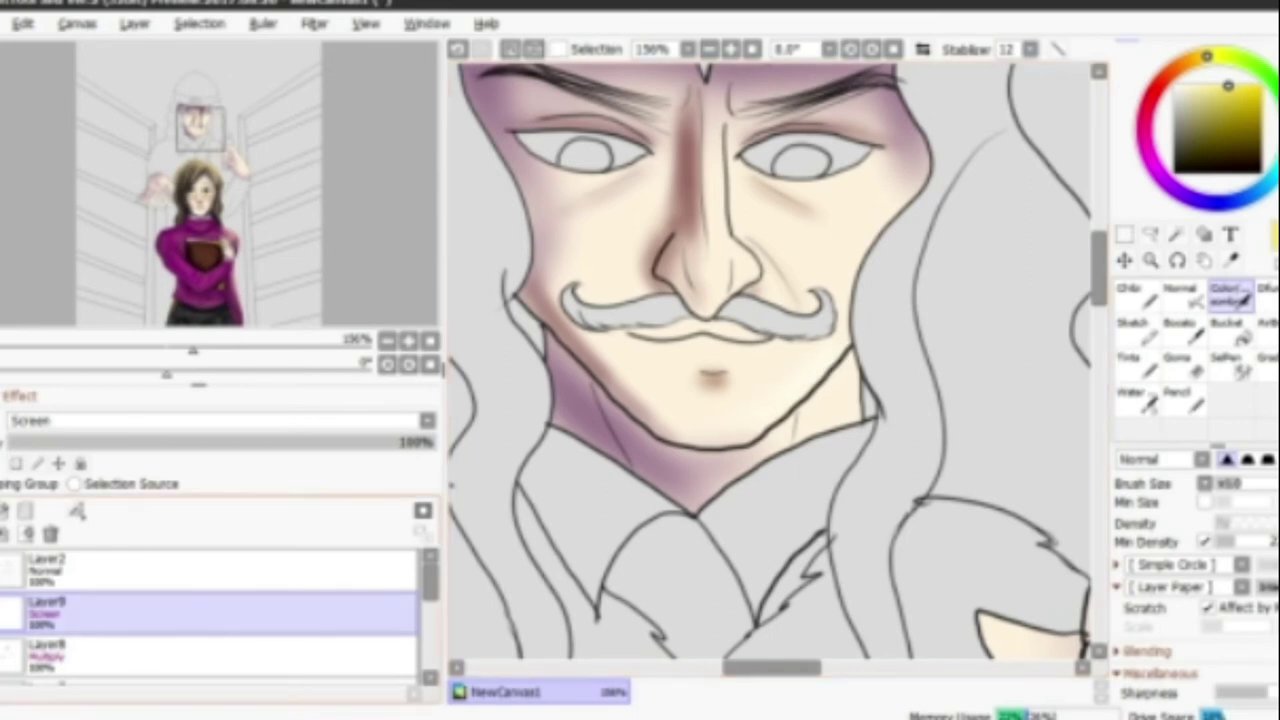
pyautogui.scroll(-3, 801, 466)
pyautogui.moveTo(950, 468); pyautogui.dragTo(775, 468)
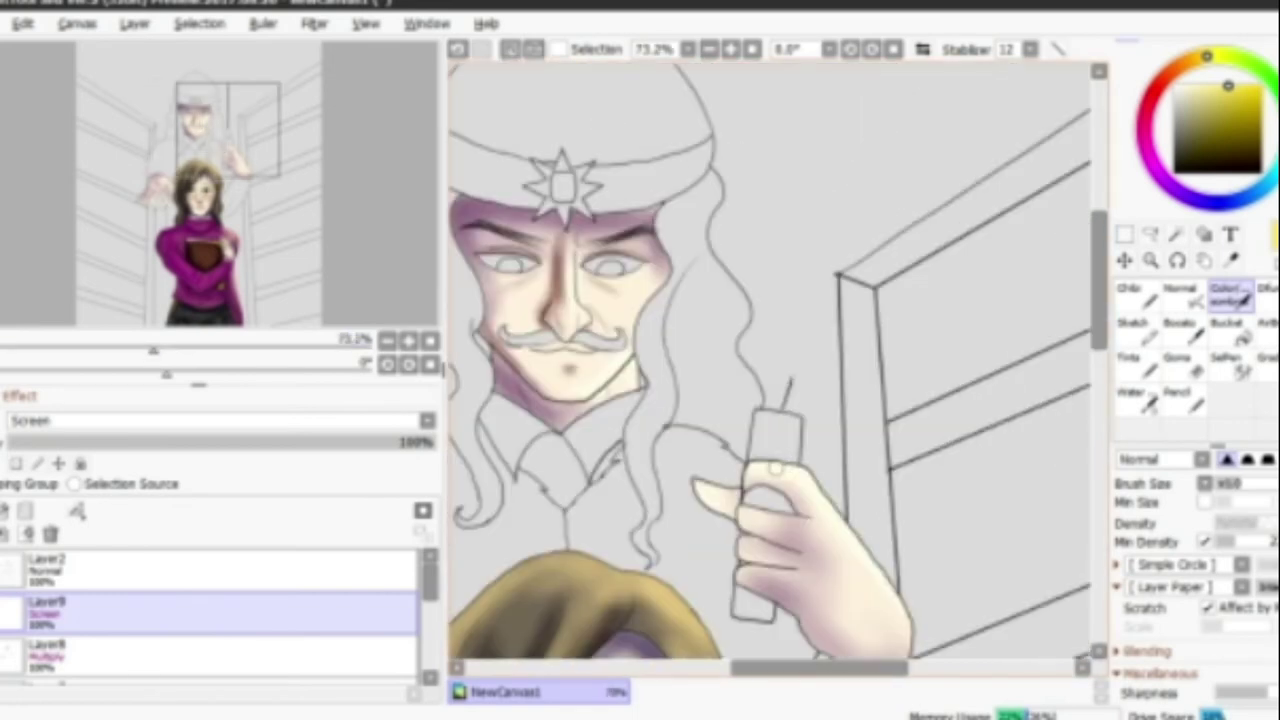
pyautogui.moveTo(686, 511); pyautogui.dragTo(920, 490)
# Add a Normal detail layer and paint the rear figure's lips reddish brown beneath the moustache.
pyautogui.hotkey('ctrl', 'shift', 'n')
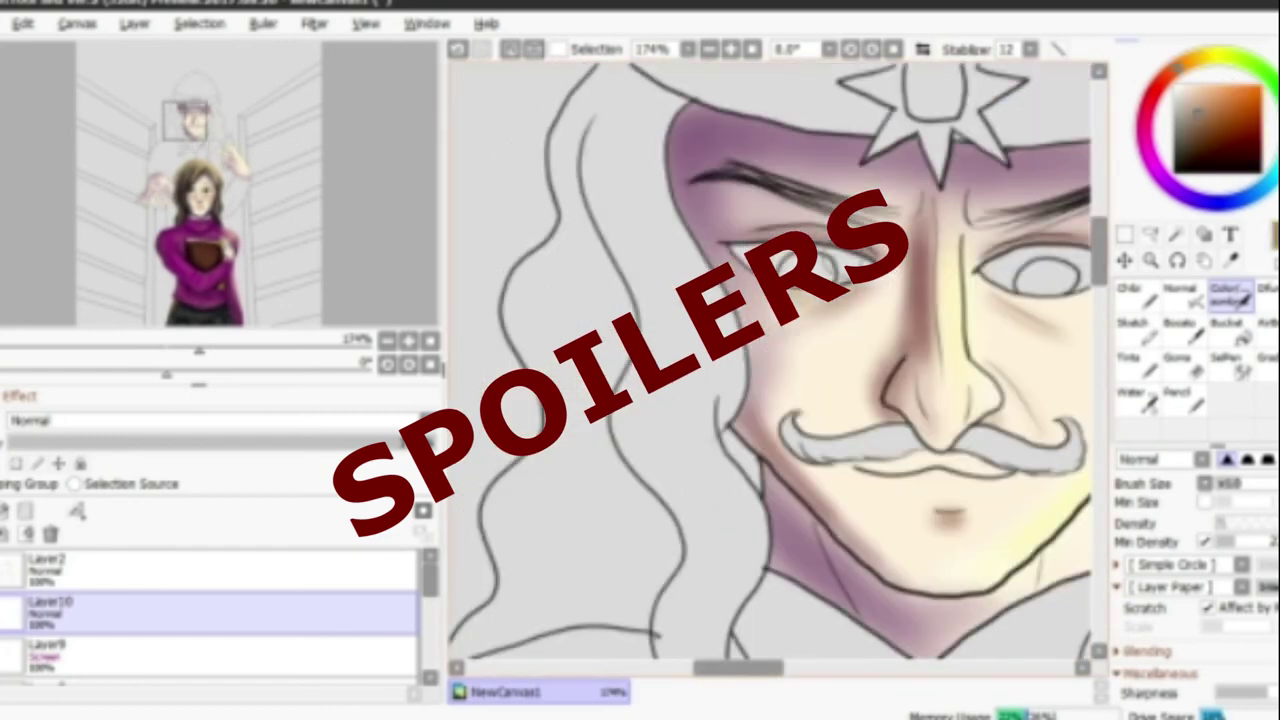
pyautogui.hscroll(3, 770, 370)
pyautogui.scroll(2, 770, 370)
pyautogui.moveTo(900, 522); pyautogui.dragTo(660, 525)
pyautogui.scroll(-2, 780, 420)
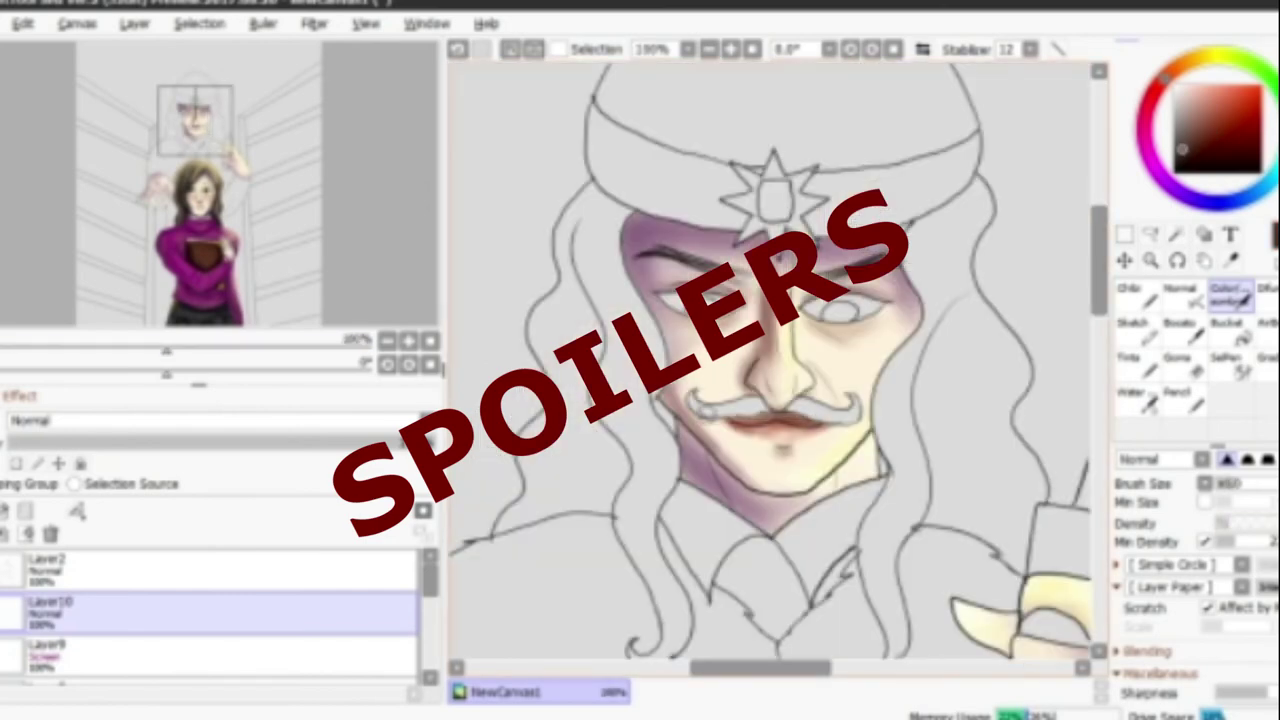
pyautogui.scroll(2, 770, 360)
pyautogui.click(1128, 293)
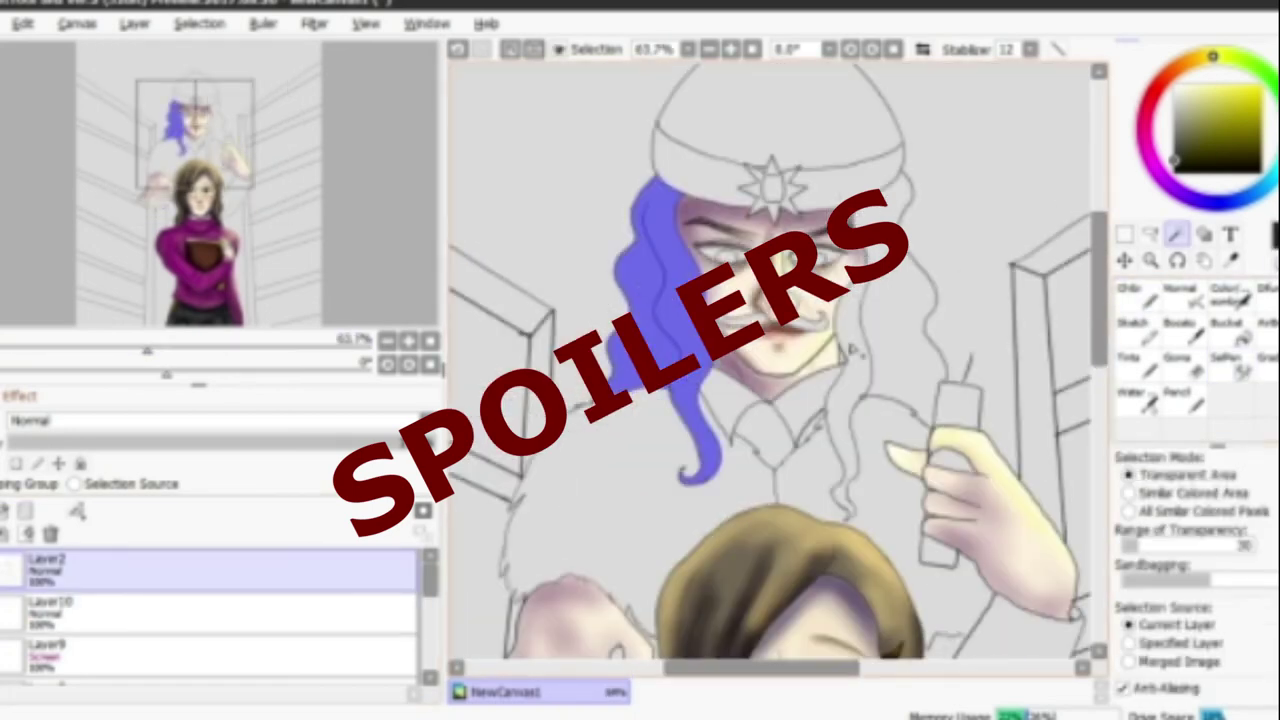
# Select the rear figure's wavy hair and moustache on the line art layer and fill them with dark brown on his base colour layer.
pyautogui.scroll(4, 770, 360)
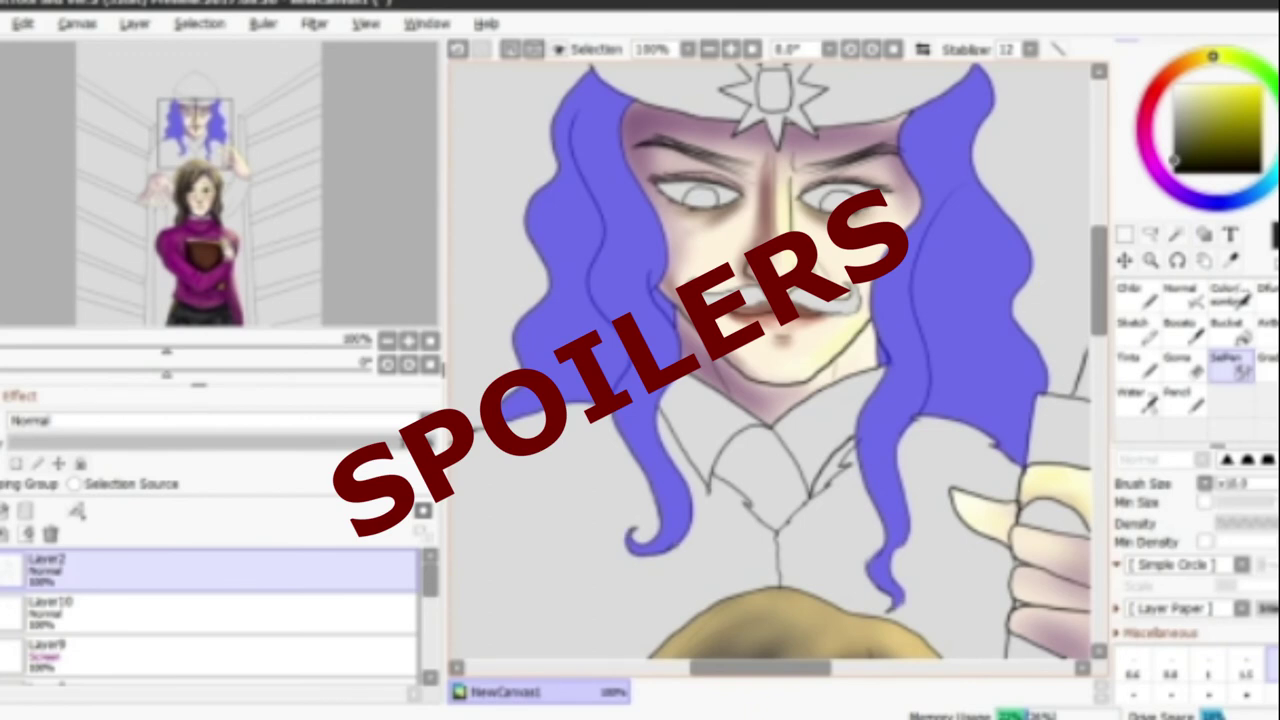
pyautogui.scroll(-2, 210, 615)
pyautogui.click(60, 667)
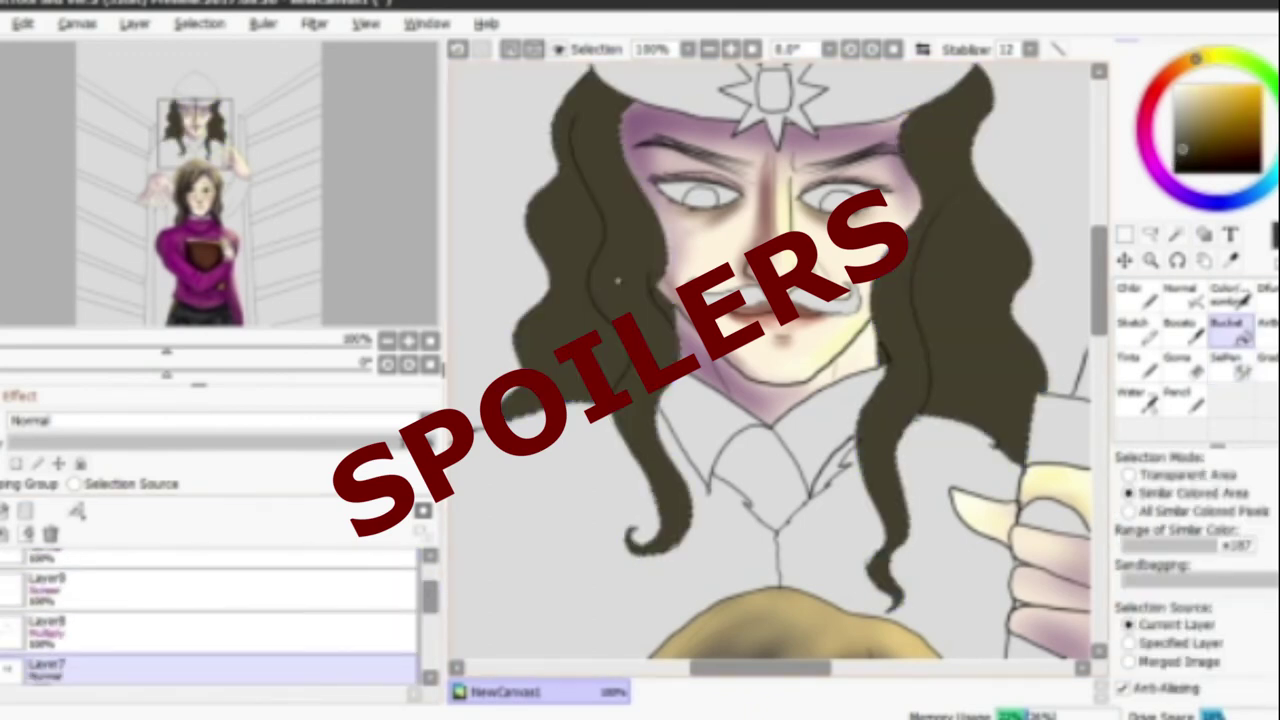
pyautogui.scroll(-3, 770, 360)
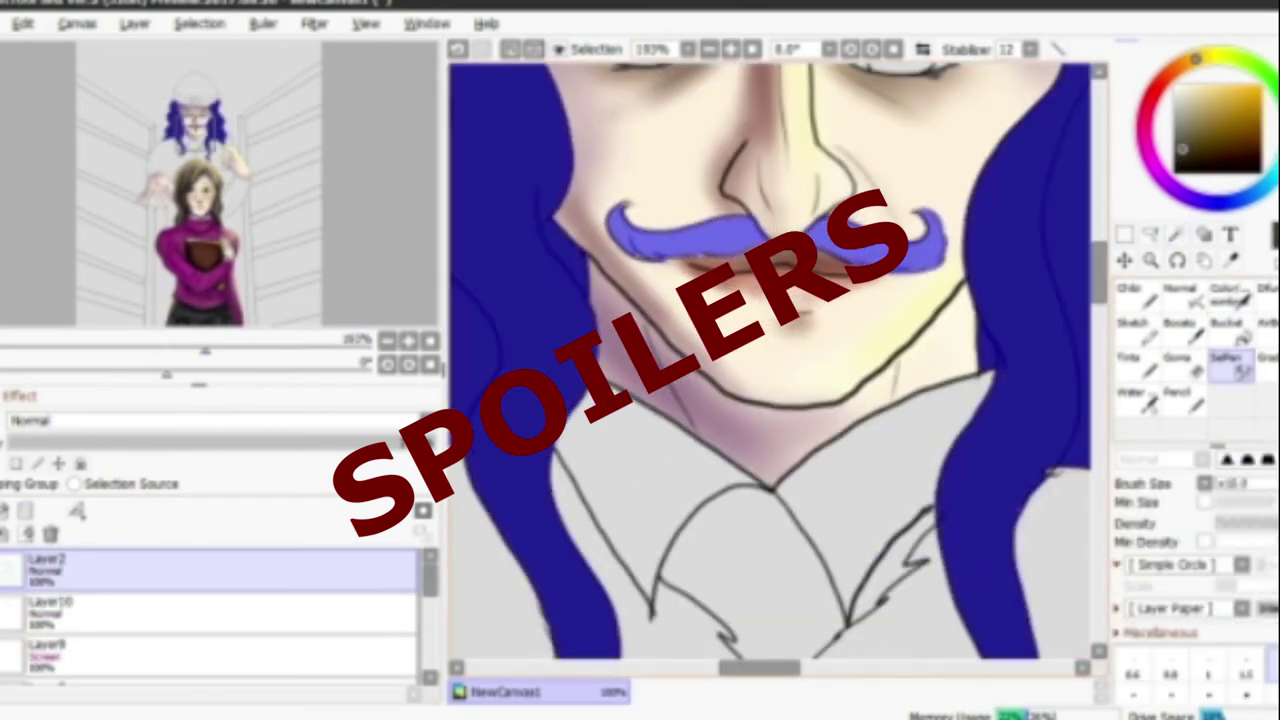
pyautogui.scroll(-3, 770, 360)
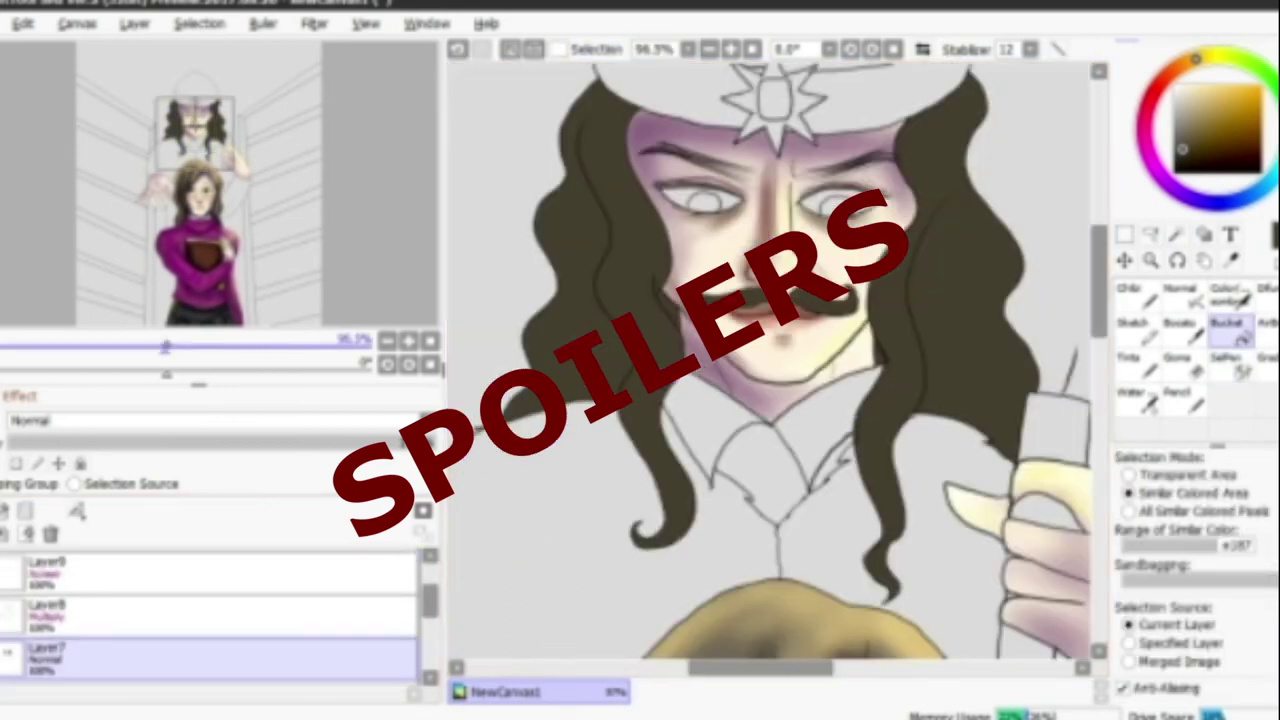
# Shade the locks of hair on both sides of the rear figure's face with dark blue on the Multiply layer.
pyautogui.click(60, 615)
pyautogui.click(1230, 295)
pyautogui.click(1197, 163)
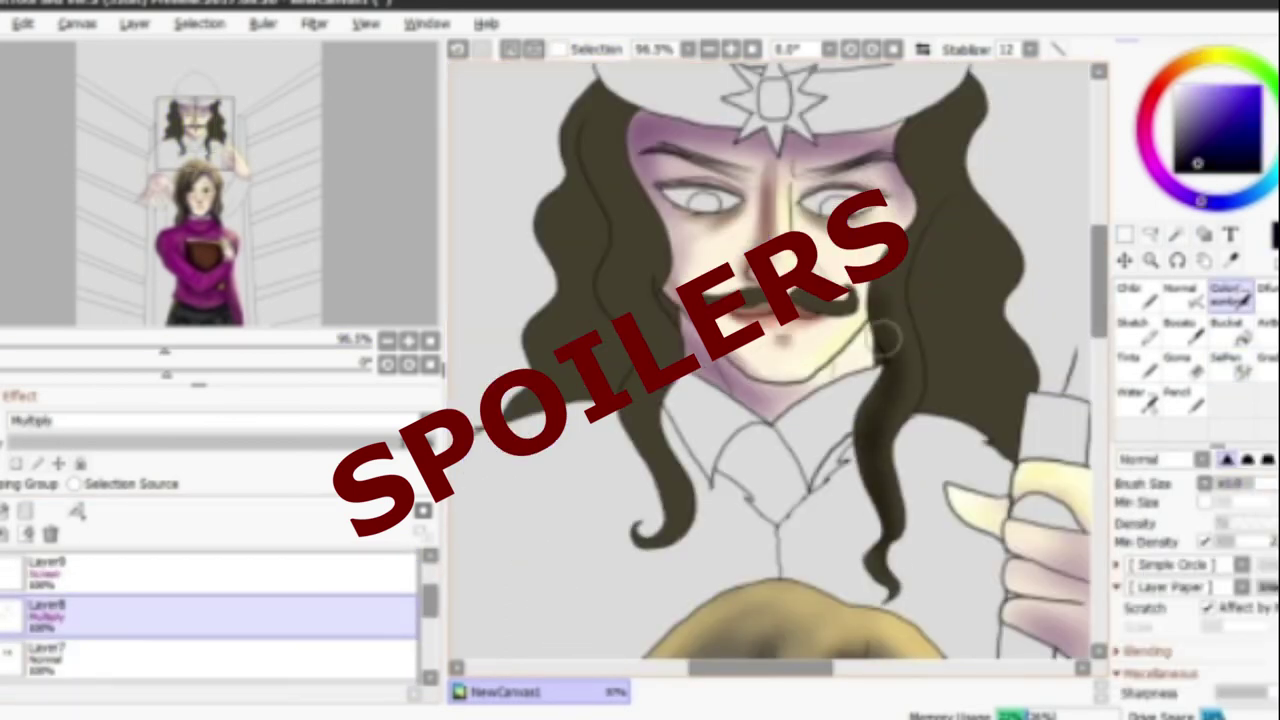
pyautogui.moveTo(880, 280); pyautogui.dragTo(885, 510)
pyautogui.moveTo(893, 152); pyautogui.dragTo(935, 400)
pyautogui.moveTo(920, 210); pyautogui.dragTo(1000, 440)
pyautogui.moveTo(615, 280); pyautogui.dragTo(650, 500)
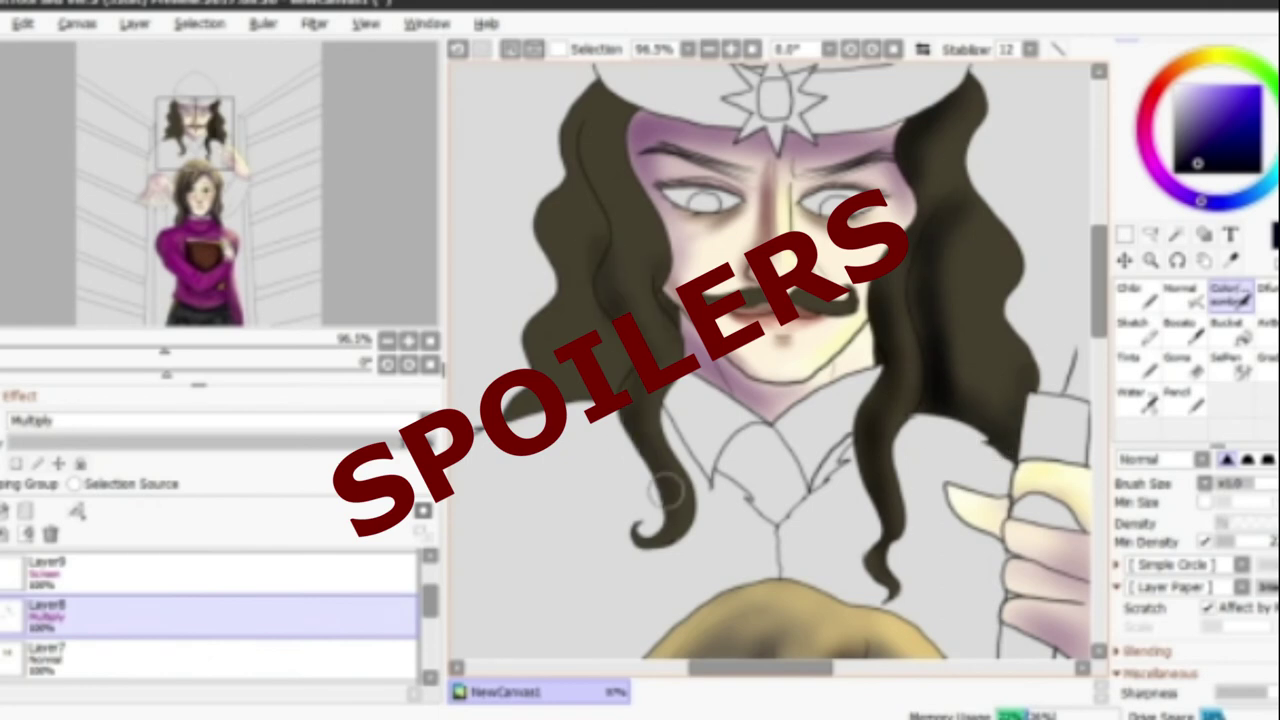
pyautogui.moveTo(620, 240); pyautogui.dragTo(650, 473)
pyautogui.moveTo(625, 100)
pyautogui.mouseDown()
pyautogui.moveTo(590, 240)
pyautogui.moveTo(540, 260)
pyautogui.mouseUp()
pyautogui.moveTo(560, 190); pyautogui.dragTo(545, 330)
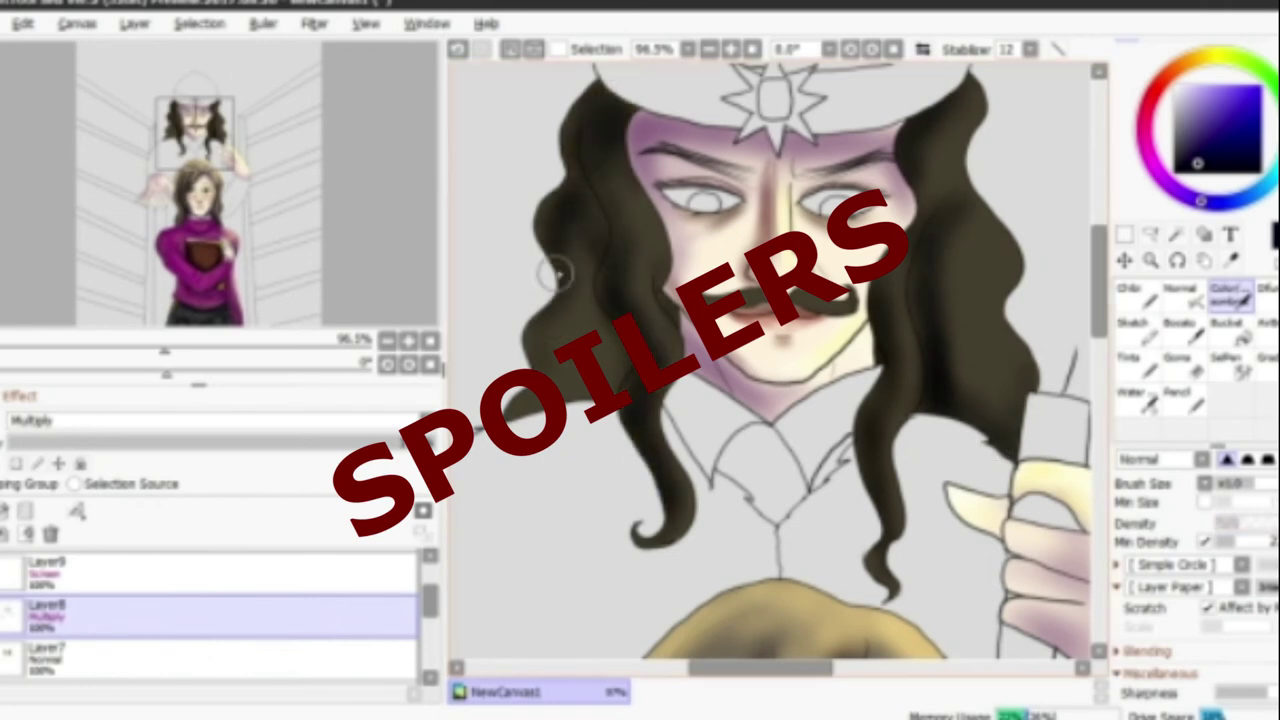
pyautogui.moveTo(620, 80); pyautogui.dragTo(520, 400)
# Move the Screen layer above the Normal detail layer and choose a fine near-black brush for details on the Normal layer.
pyautogui.click(7, 512)
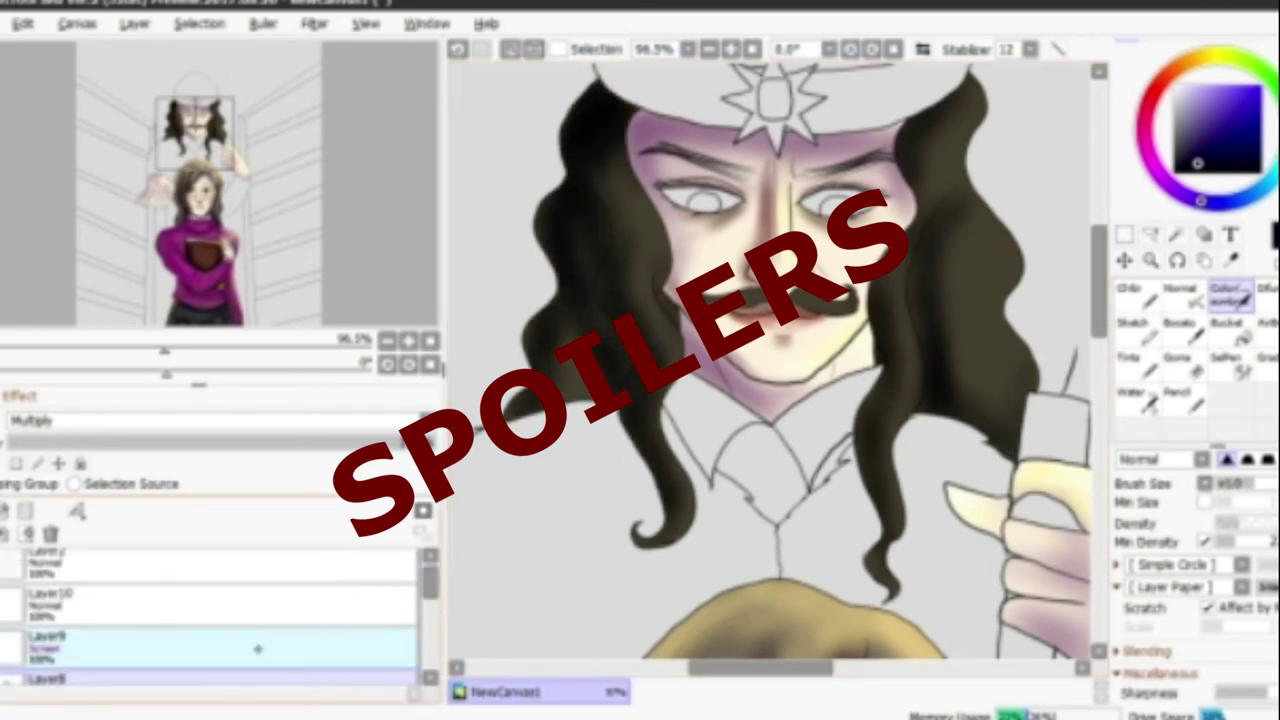
pyautogui.click(1128, 290)
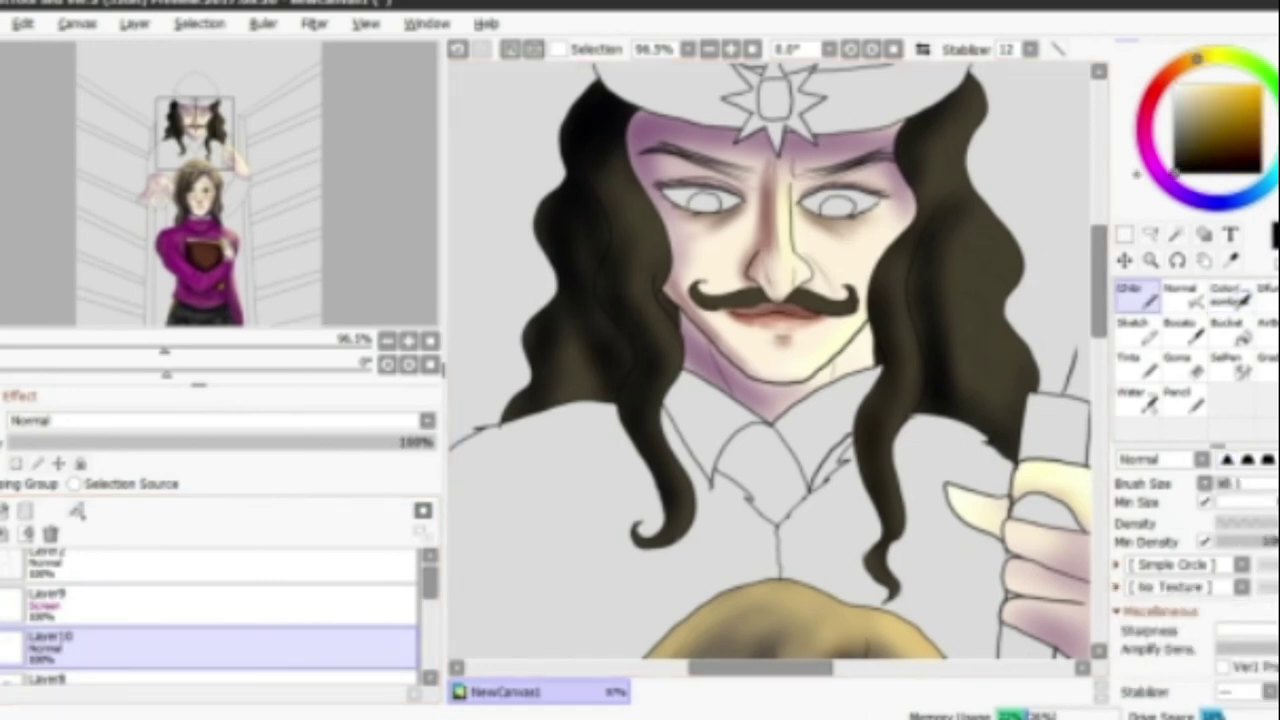
# Paint golden highlights along the rear figure's wavy hair locks on the Screen layer.
pyautogui.click(60, 602)
pyautogui.click(1230, 294)
pyautogui.moveTo(900, 200); pyautogui.dragTo(900, 450)
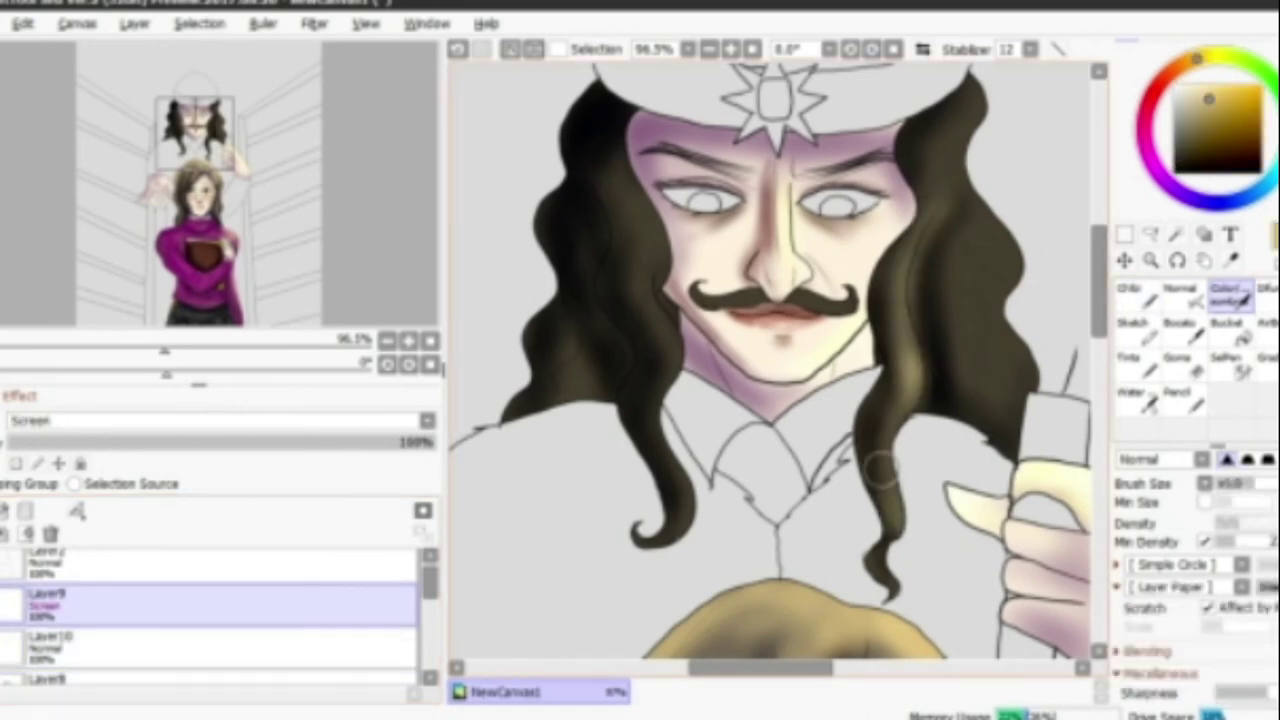
pyautogui.moveTo(960, 200); pyautogui.dragTo(1000, 380)
pyautogui.moveTo(950, 120); pyautogui.dragTo(980, 390)
pyautogui.moveTo(650, 210); pyautogui.dragTo(675, 530)
pyautogui.moveTo(920, 230); pyautogui.dragTo(920, 420)
# Select the crown of the rear figure's hat on the line art layer and fill it with red on his base colour layer.
pyautogui.scroll(-3, 770, 360)
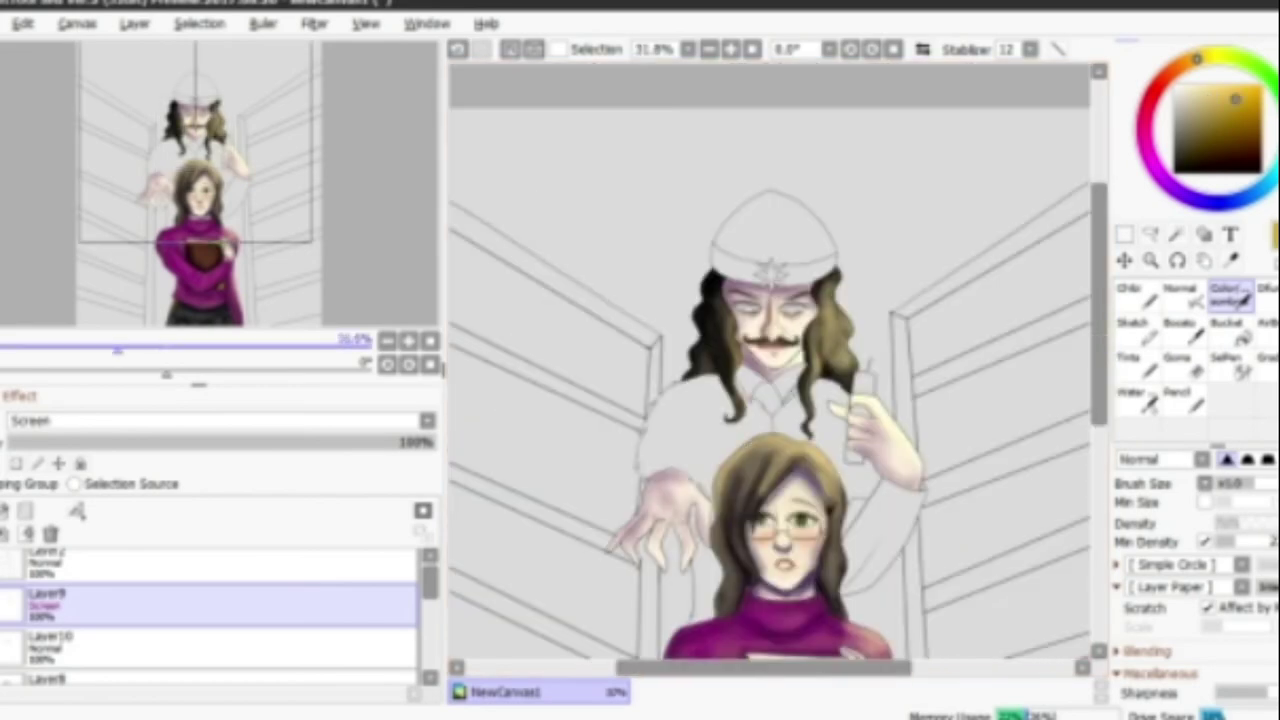
pyautogui.click(1176, 233)
pyautogui.click(60, 566)
pyautogui.scroll(2, 770, 360)
pyautogui.click(770, 110)
pyautogui.click(60, 602)
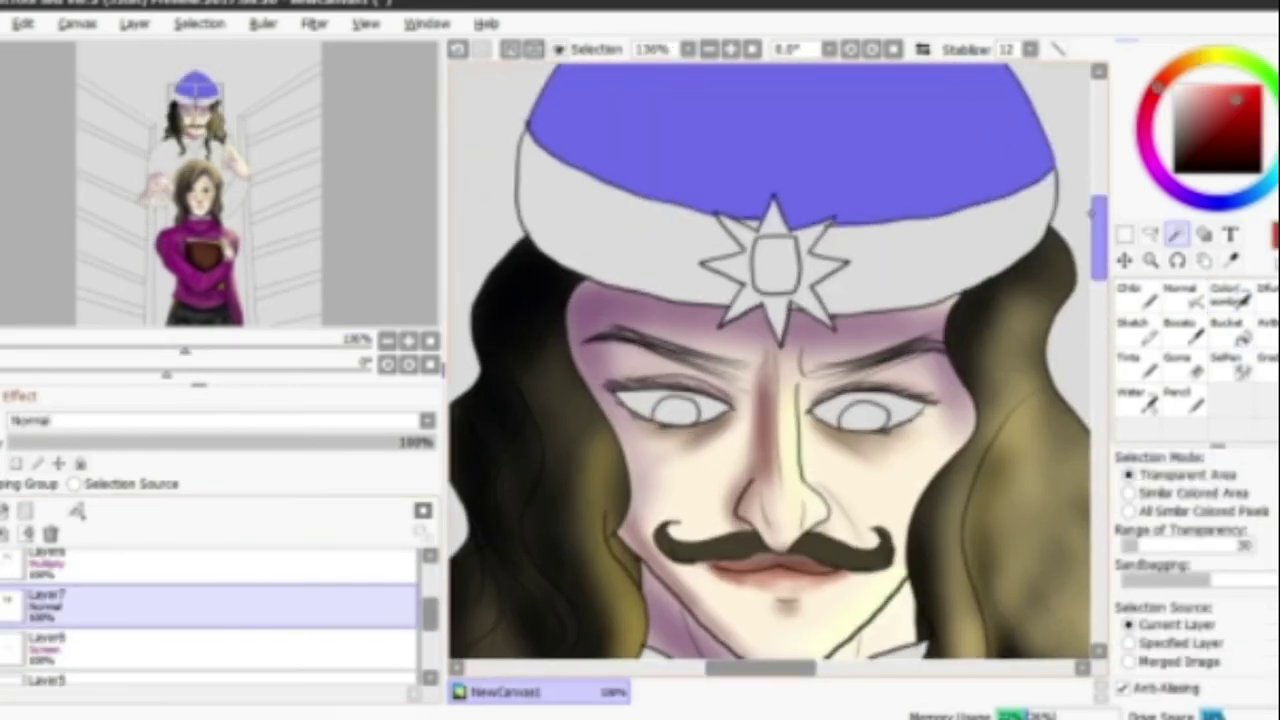
pyautogui.scroll(1, 770, 300)
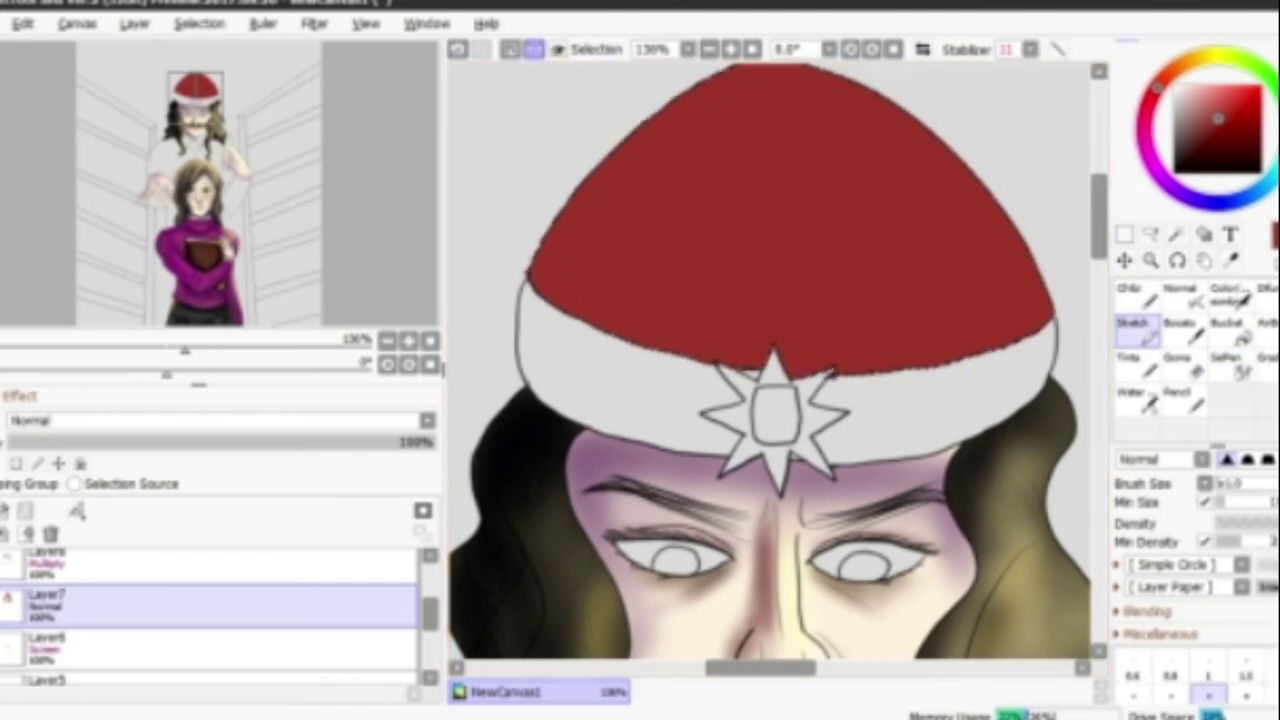
# Shade the folds and edges of the red hat crown with dark purple on the Multiply layer.
pyautogui.click(60, 570)
pyautogui.click(1230, 294)
pyautogui.moveTo(760, 355); pyautogui.dragTo(578, 265)
pyautogui.moveTo(640, 345)
pyautogui.mouseDown()
pyautogui.moveTo(739, 121)
pyautogui.moveTo(958, 154)
pyautogui.moveTo(983, 236)
pyautogui.moveTo(885, 246)
pyautogui.moveTo(924, 227)
pyautogui.moveTo(900, 255)
pyautogui.mouseUp()
# Add dark red texture marks to the hat crown and brush warm orange highlights along it on the Screen layer.
pyautogui.click(4, 511)
pyautogui.click(1170, 587)
pyautogui.scroll(-5, 1170, 650)
pyautogui.click(1165, 700)
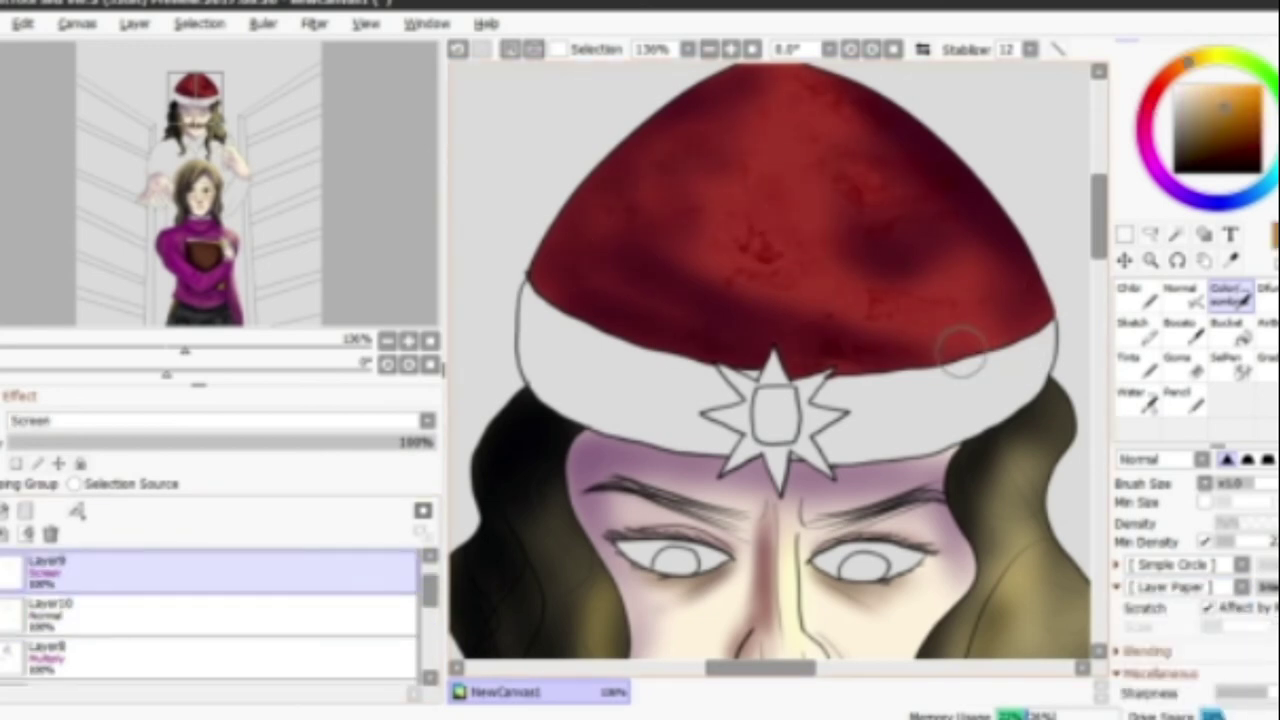
pyautogui.moveTo(957, 349)
pyautogui.mouseDown()
pyautogui.moveTo(878, 95)
pyautogui.moveTo(913, 360)
pyautogui.moveTo(880, 365)
pyautogui.mouseUp()
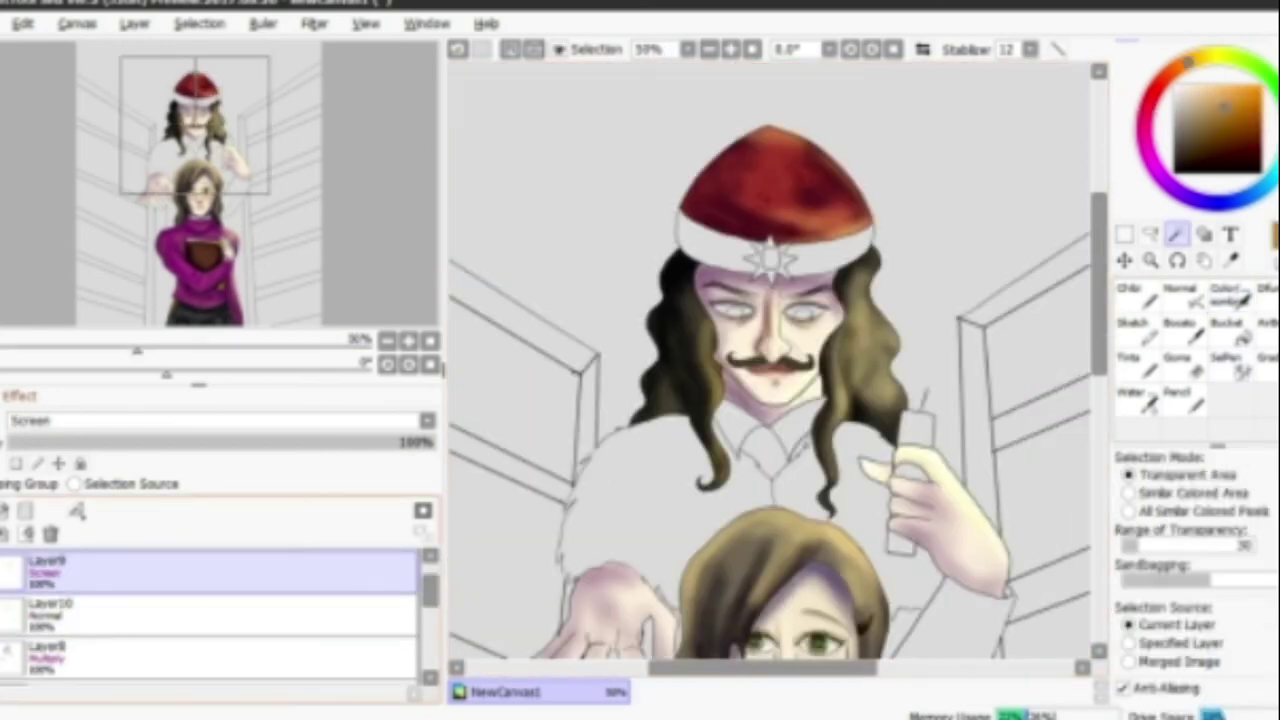
# Select the rear figure's fur cape on the line art layer and fill it with tan on his base colour layer.
pyautogui.scroll(10, 770, 360)
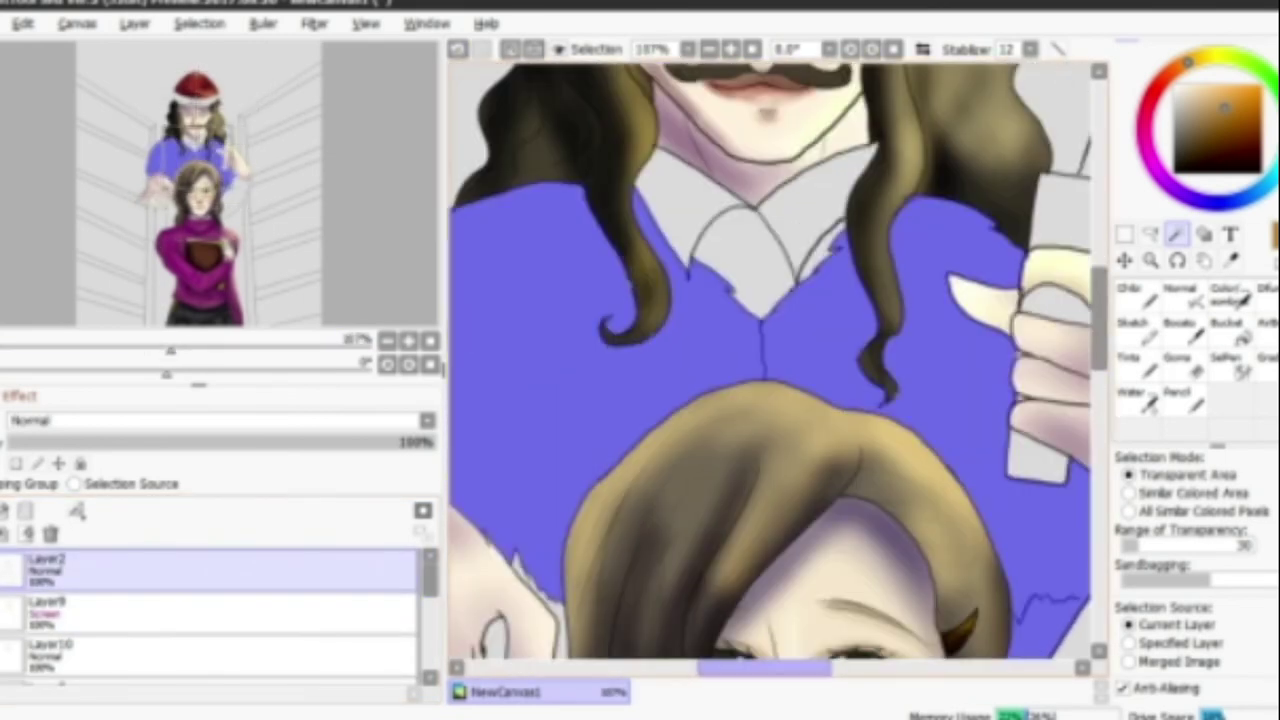
pyautogui.press('c')
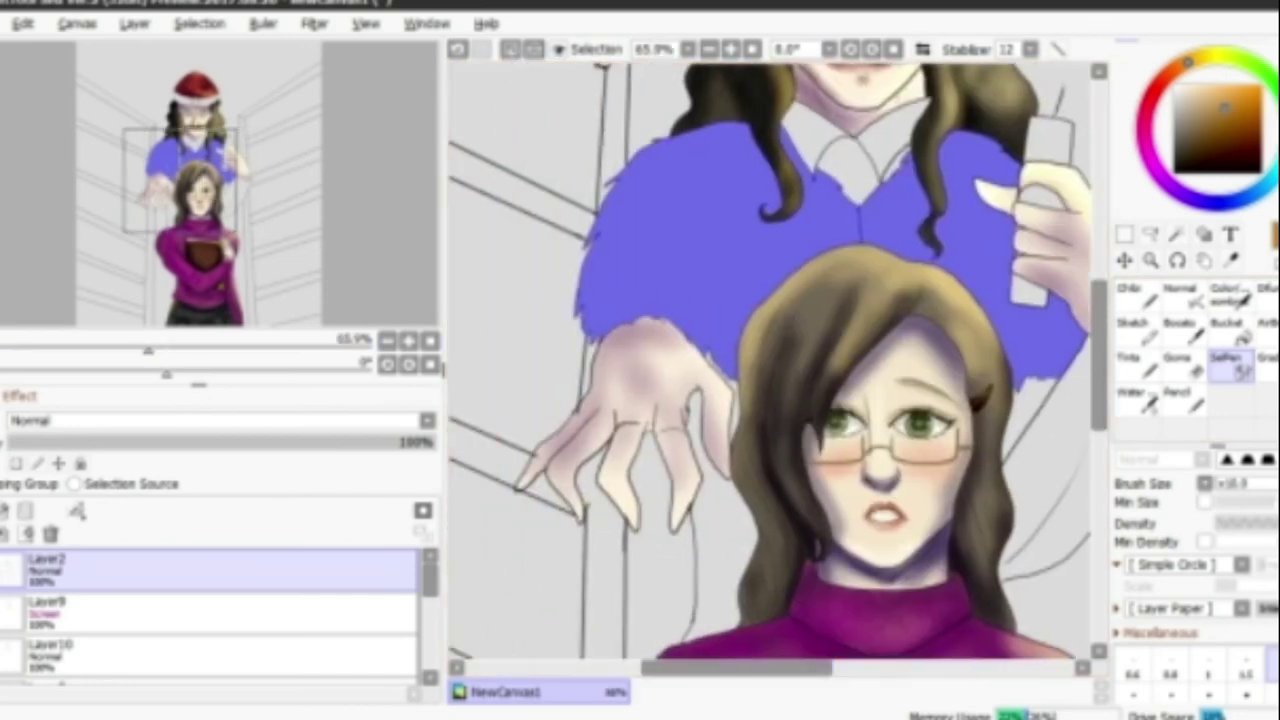
pyautogui.click(200, 603)
pyautogui.hotkey('ctrl', 'd')
# Shade the fur cape with reddish brown on the Multiply layer and brush pale yellow light beside the raised hand on the Screen layer.
pyautogui.click(200, 570)
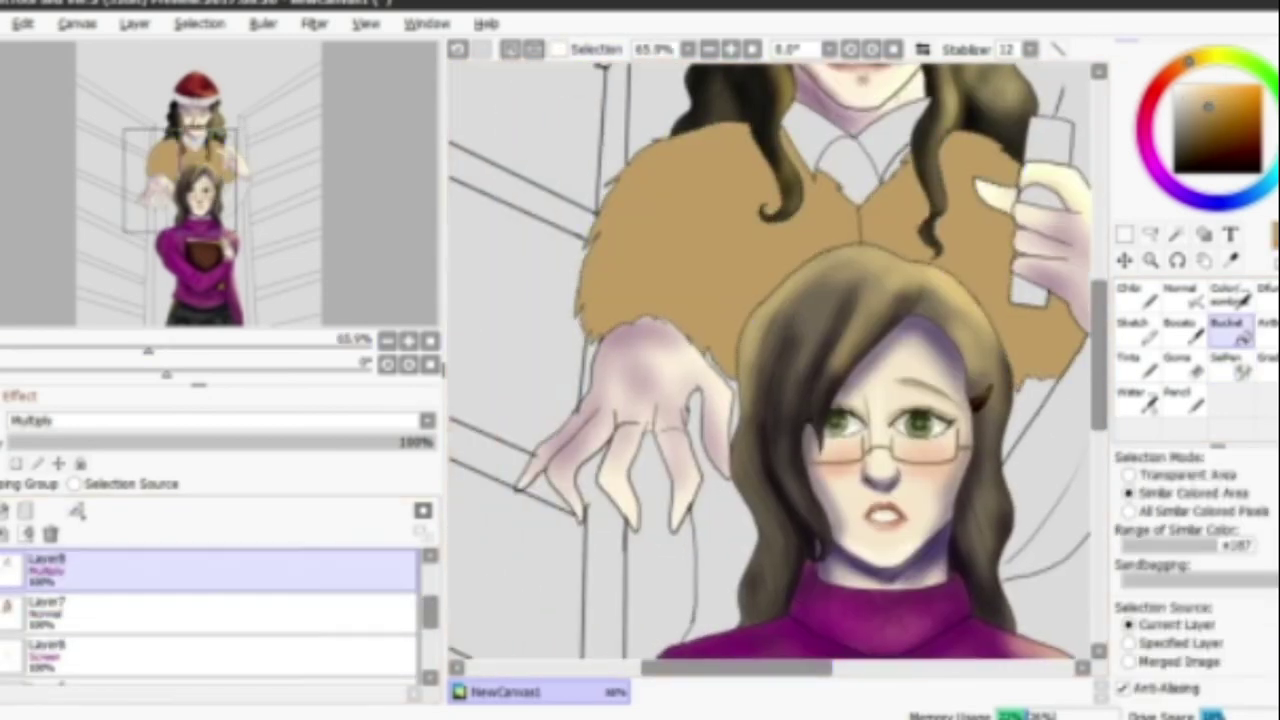
pyautogui.moveTo(640, 230)
pyautogui.mouseDown()
pyautogui.moveTo(700, 300)
pyautogui.moveTo(690, 180)
pyautogui.moveTo(880, 220)
pyautogui.moveTo(665, 252)
pyautogui.mouseUp()
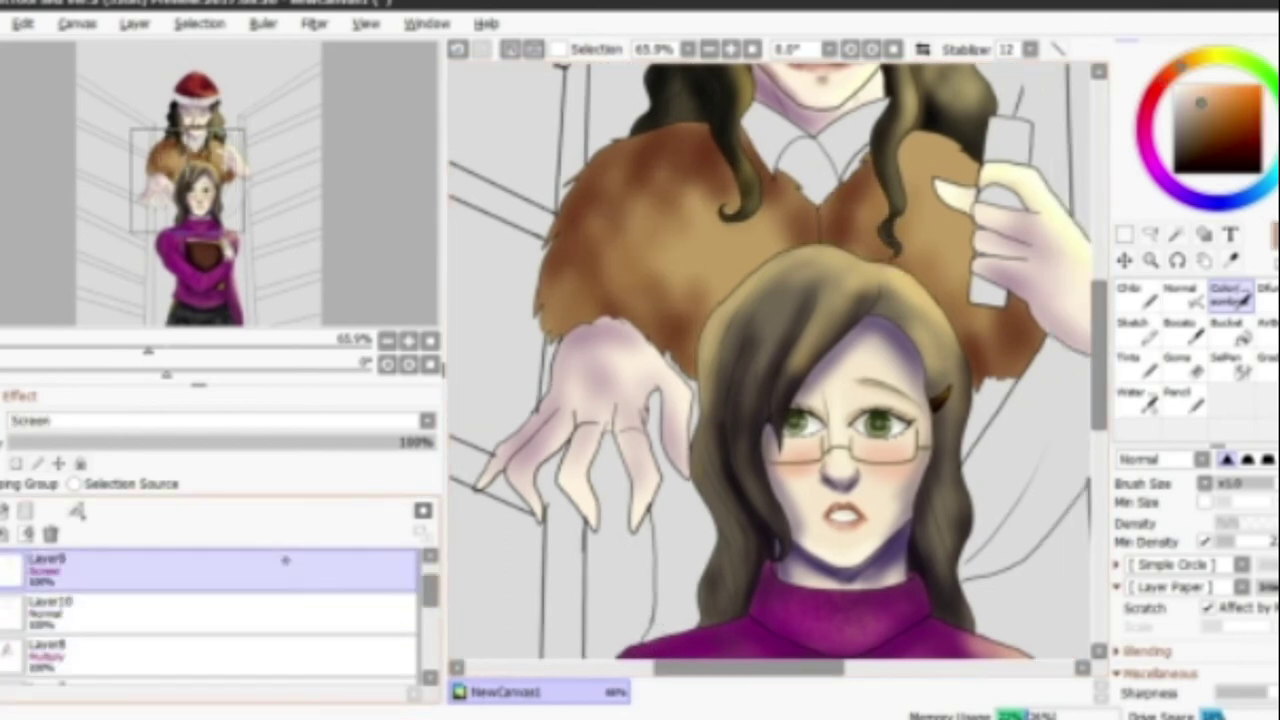
pyautogui.moveTo(900, 140)
pyautogui.mouseDown()
pyautogui.moveTo(960, 220)
pyautogui.moveTo(910, 170)
pyautogui.moveTo(950, 150)
pyautogui.mouseUp()
# Paint fine fur strokes across the cape on Layer10 using the Wool brush shape.
pyautogui.click(233, 617)
pyautogui.click(1172, 564)
pyautogui.scroll(-5, 1160, 650)
pyautogui.click(1160, 705)
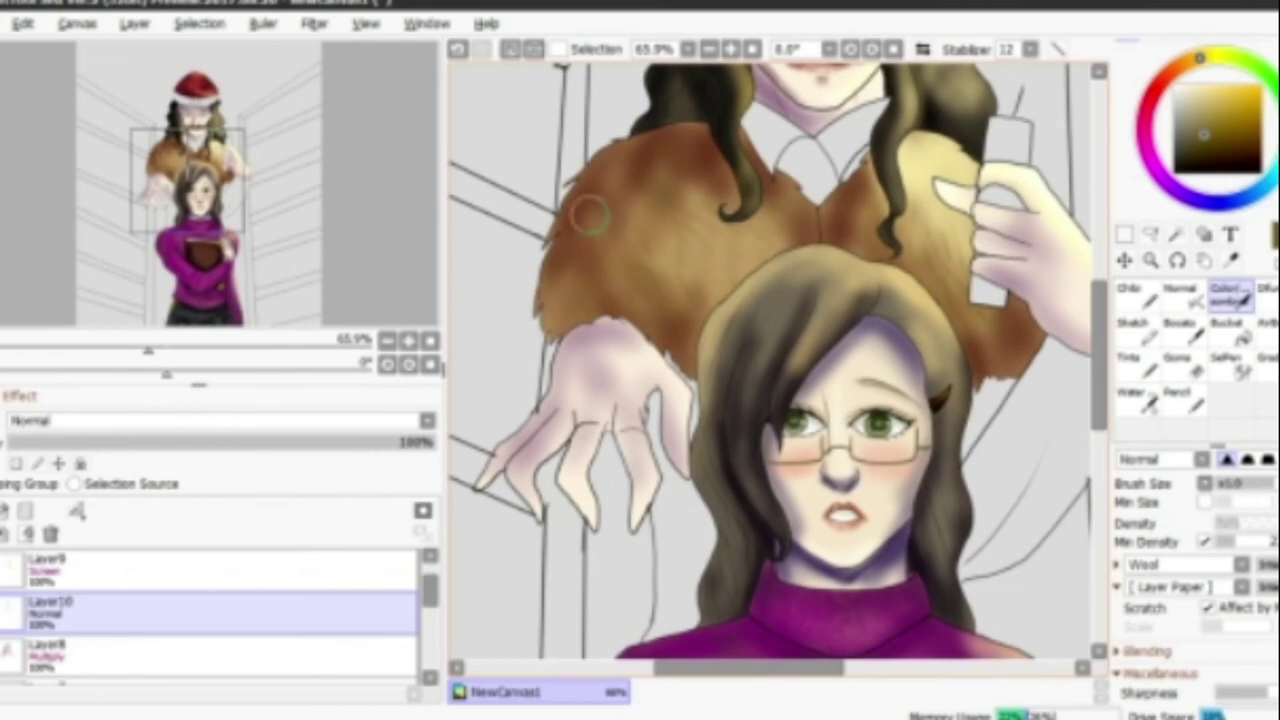
# Select the whites of the rear figure's eyes and fill them with a pale grey-white.
pyautogui.scroll(-2, 778, 369)
pyautogui.press('w')
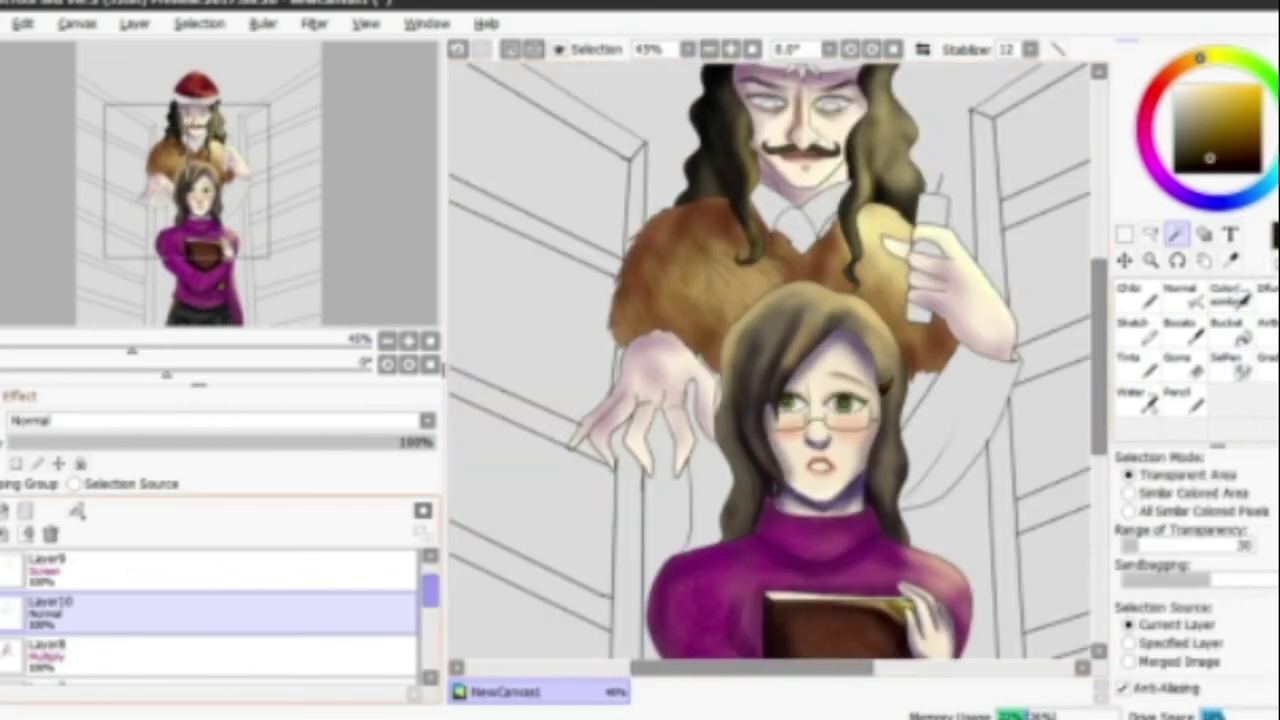
pyautogui.scroll(2, 778, 369)
pyautogui.scroll(3, 778, 369)
pyautogui.click(200, 605)
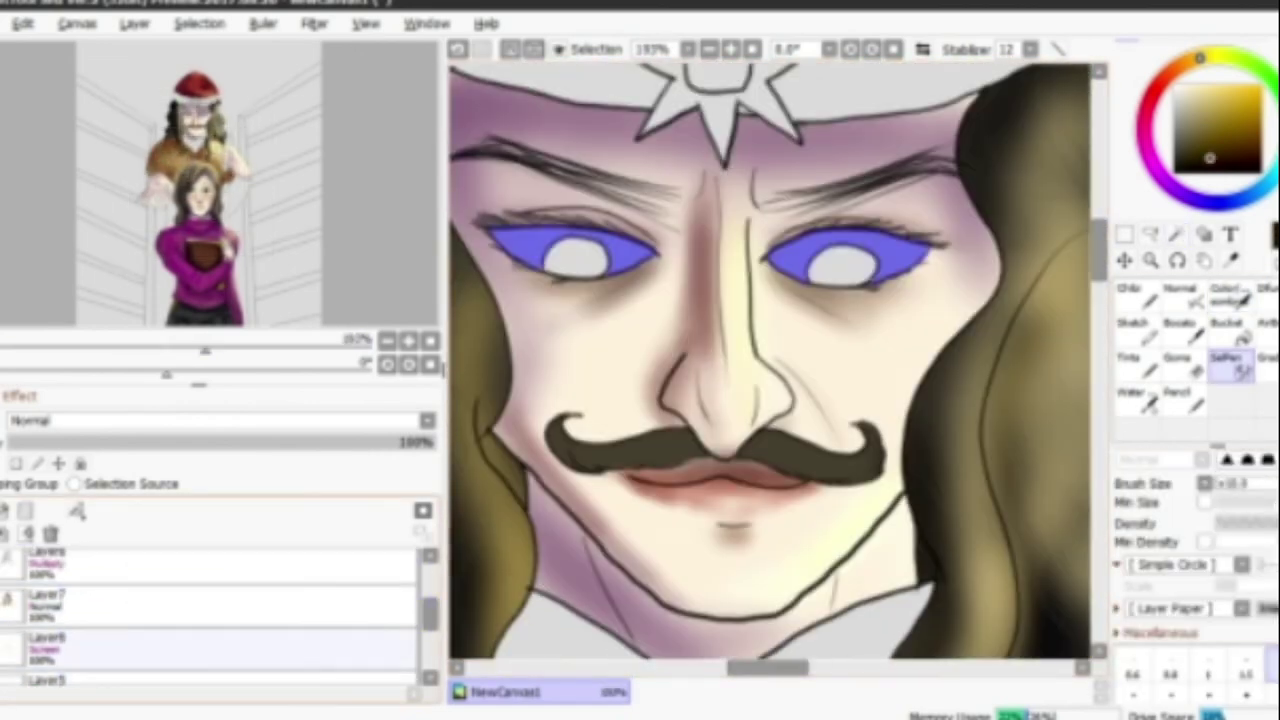
pyautogui.click(1230, 330)
pyautogui.click(570, 255)
pyautogui.click(840, 262)
# Brush soft grey shading along the edges of the rear figure's eye whites on the Multiply layer.
pyautogui.click(4, 510)
pyautogui.click(1230, 295)
pyautogui.moveTo(770, 240)
pyautogui.mouseDown()
pyautogui.moveTo(820, 275)
pyautogui.moveTo(920, 285)
pyautogui.mouseUp()
# Select both of the rear figure's irises on the line art layer and fill them with bright red on Layer7.
pyautogui.scroll(-3, 768, 360)
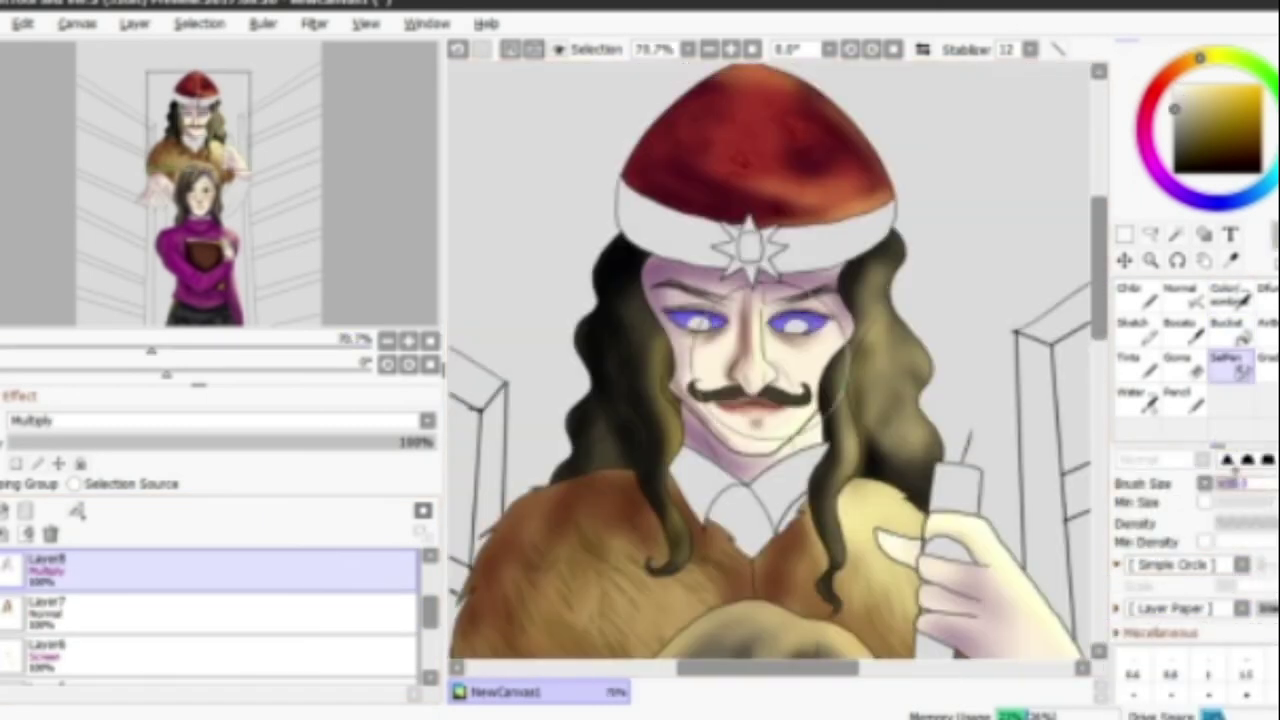
pyautogui.press('w')
pyautogui.click(200, 570)
pyautogui.scroll(2, 768, 360)
pyautogui.click(750, 287)
pyautogui.click(940, 290)
pyautogui.scroll(-2, 210, 615)
pyautogui.click(200, 660)
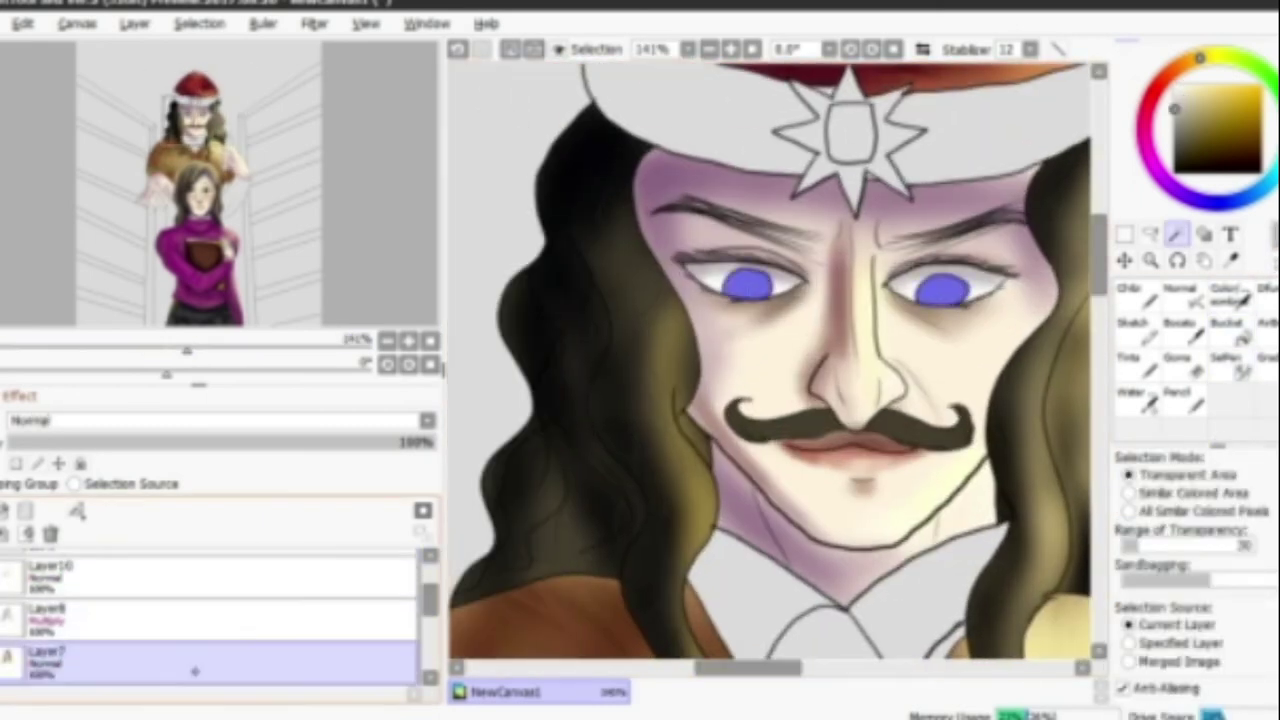
pyautogui.click(1157, 92)
pyautogui.click(1230, 330)
pyautogui.click(1128, 493)
pyautogui.click(750, 287)
pyautogui.click(940, 290)
# Shade both irises with dark red on the Multiply layer and brush lighter red highlights into them on the Screen layer.
pyautogui.click(200, 615)
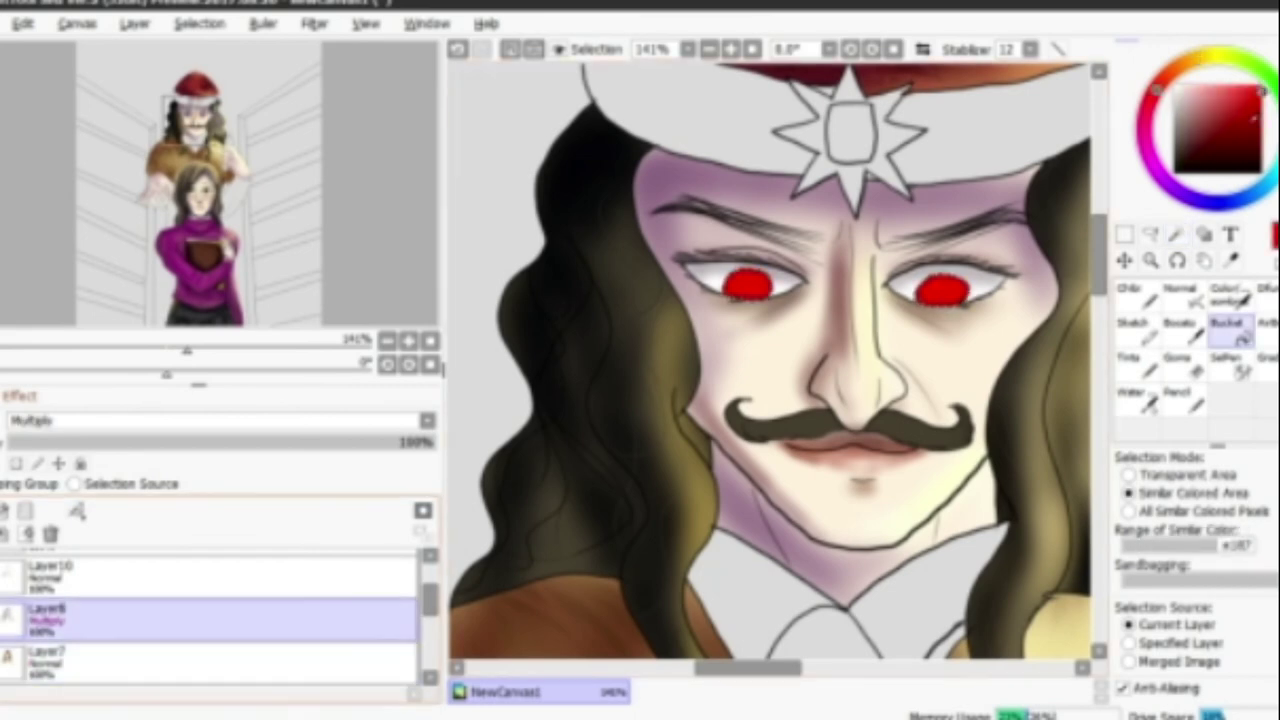
pyautogui.click(1230, 295)
pyautogui.scroll(2, 768, 360)
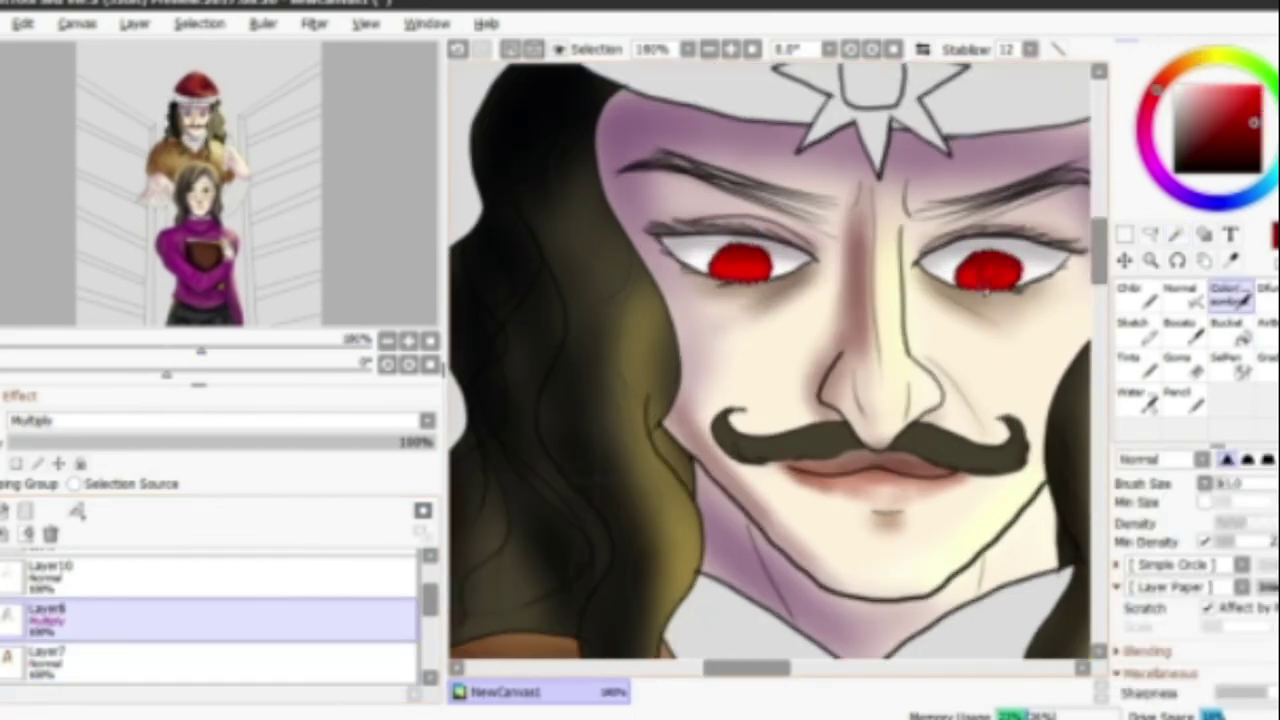
pyautogui.click(5, 510)
pyautogui.click(215, 420)
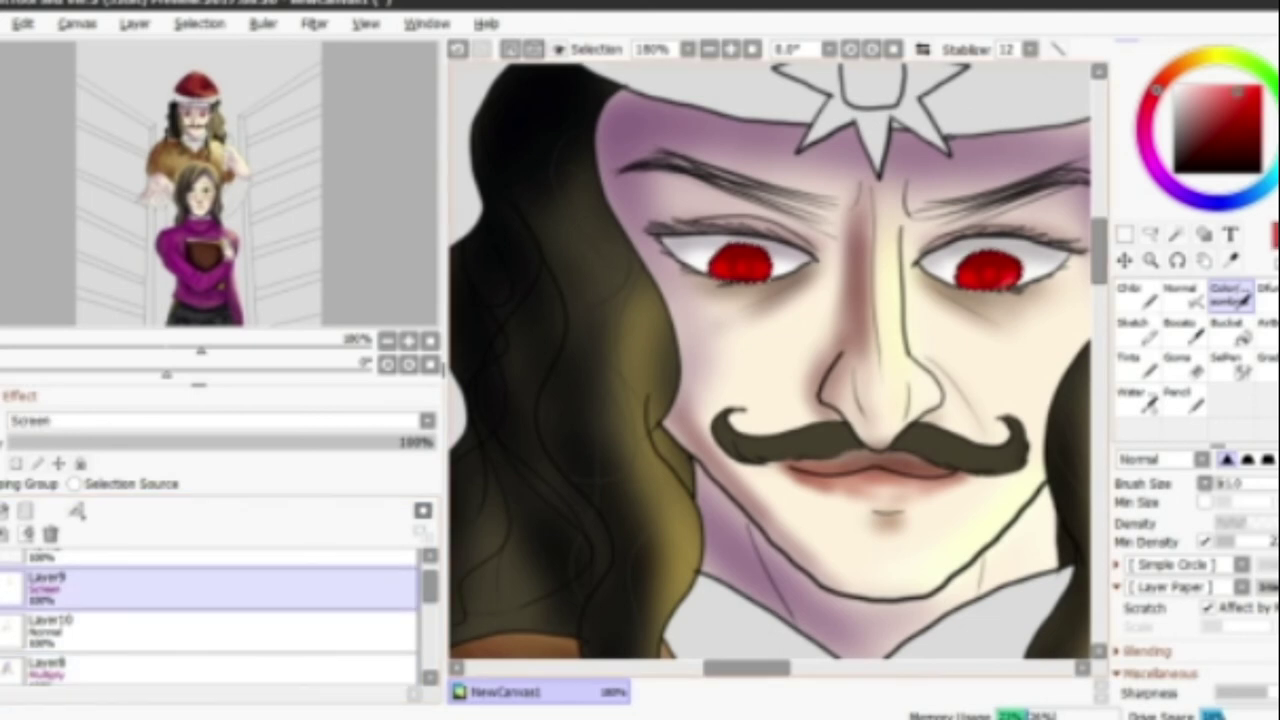
# Add small muted red detail marks to both irises on Layer10.
pyautogui.click(200, 630)
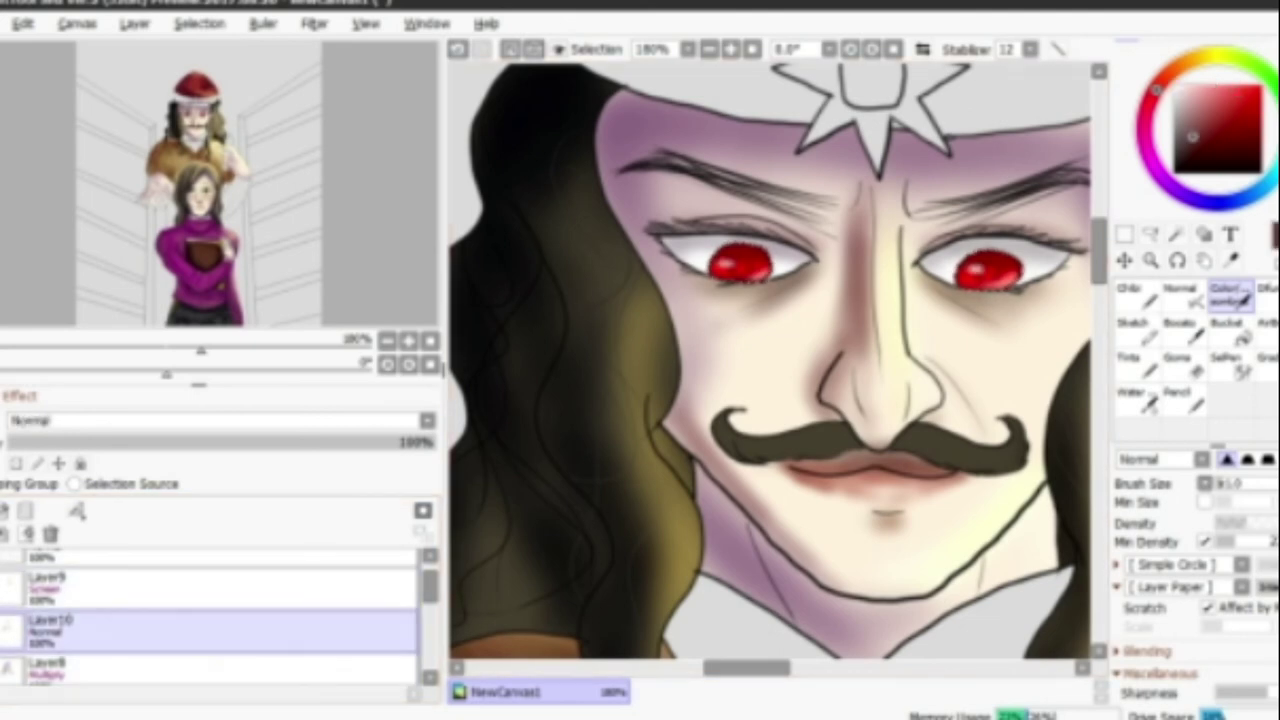
pyautogui.click(1135, 330)
pyautogui.click(1193, 135)
# Select the rear figure's collar and shirt front on the line art layer and fill them with dark grey on his base colour layer.
pyautogui.scroll(-5, 768, 360)
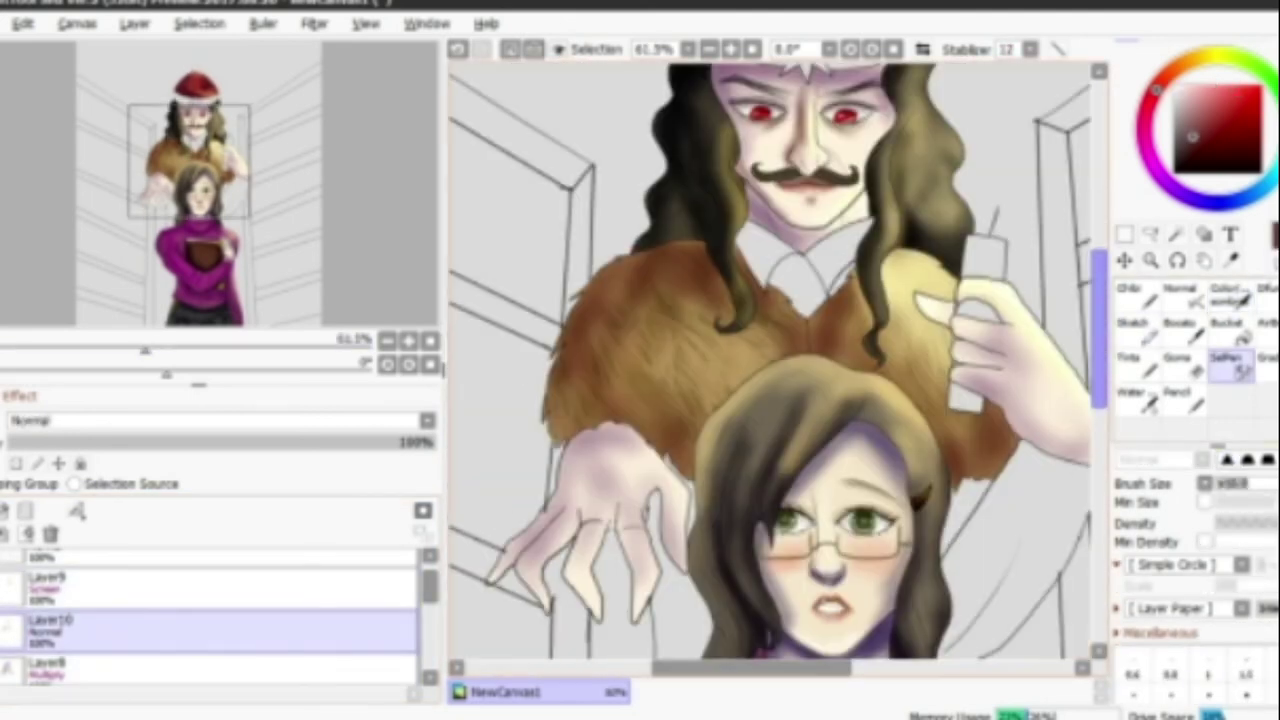
pyautogui.scroll(3, 768, 360)
pyautogui.click(1240, 365)
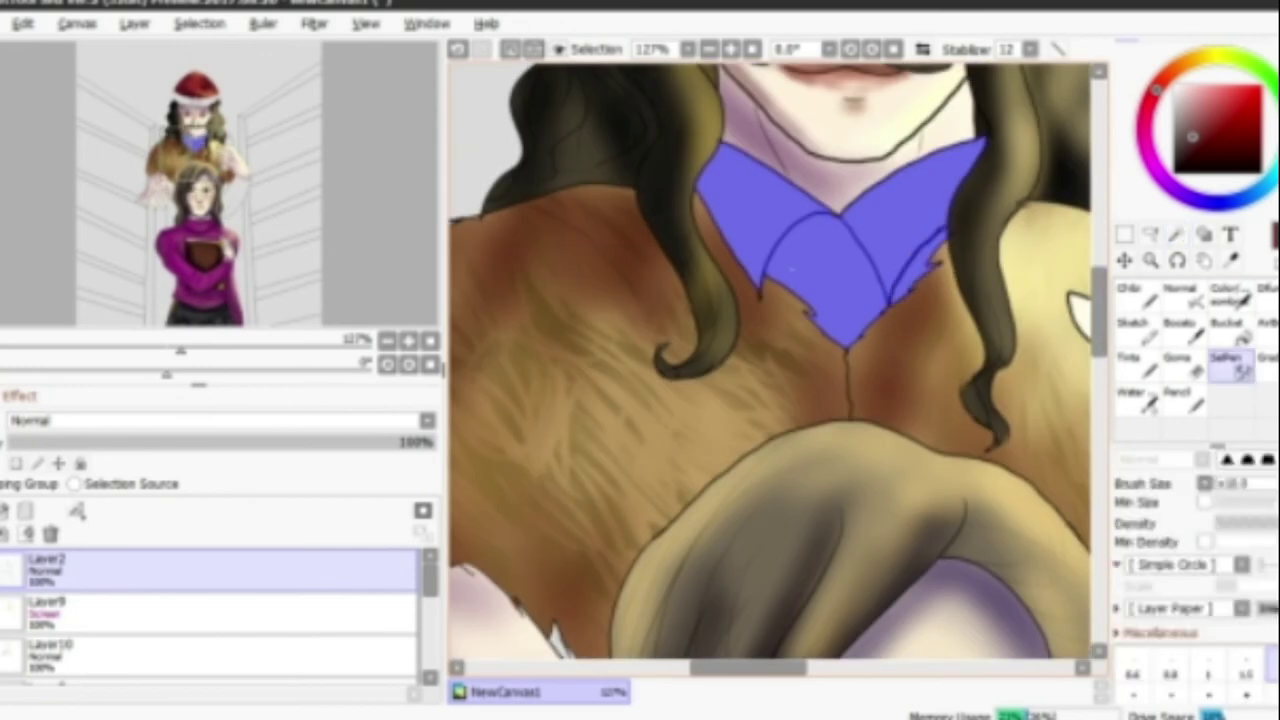
pyautogui.click(200, 570)
pyautogui.click(1228, 325)
pyautogui.click(840, 250)
pyautogui.click(1200, 130)
pyautogui.click(840, 250)
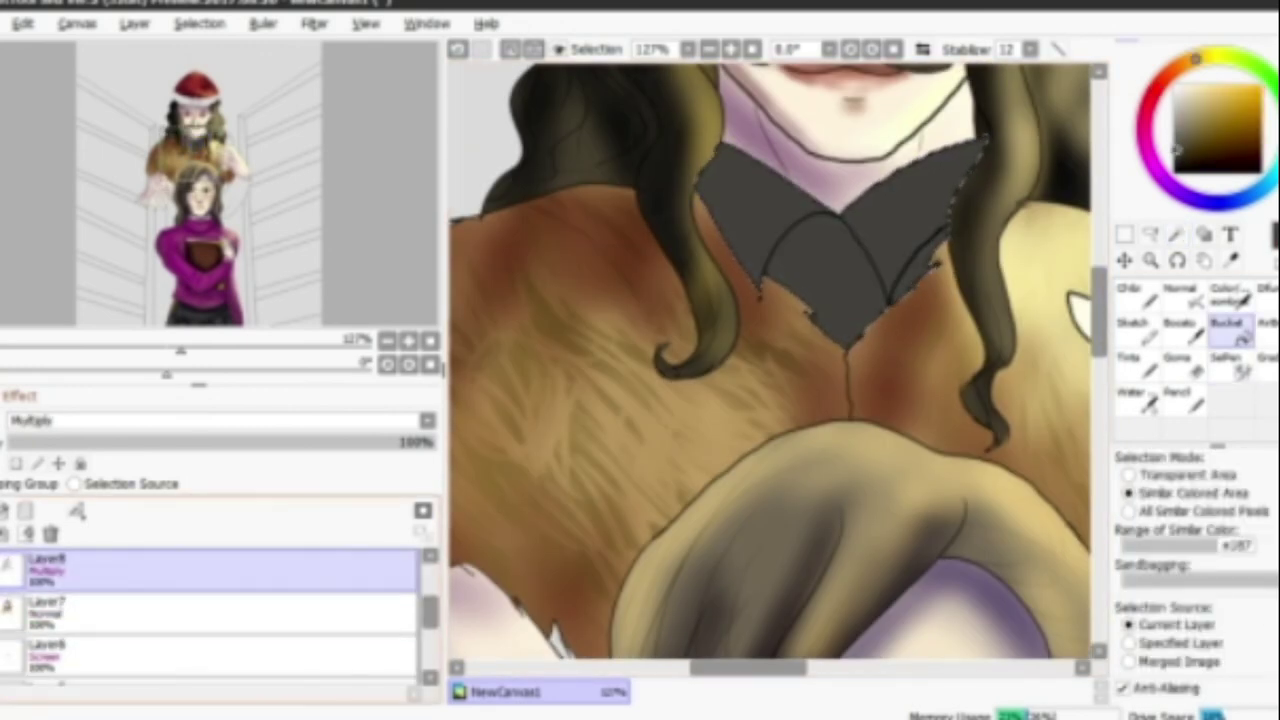
# Shade the collar folds with black on the Multiply layer and brush light grey highlights along the collar.
pyautogui.click(1232, 292)
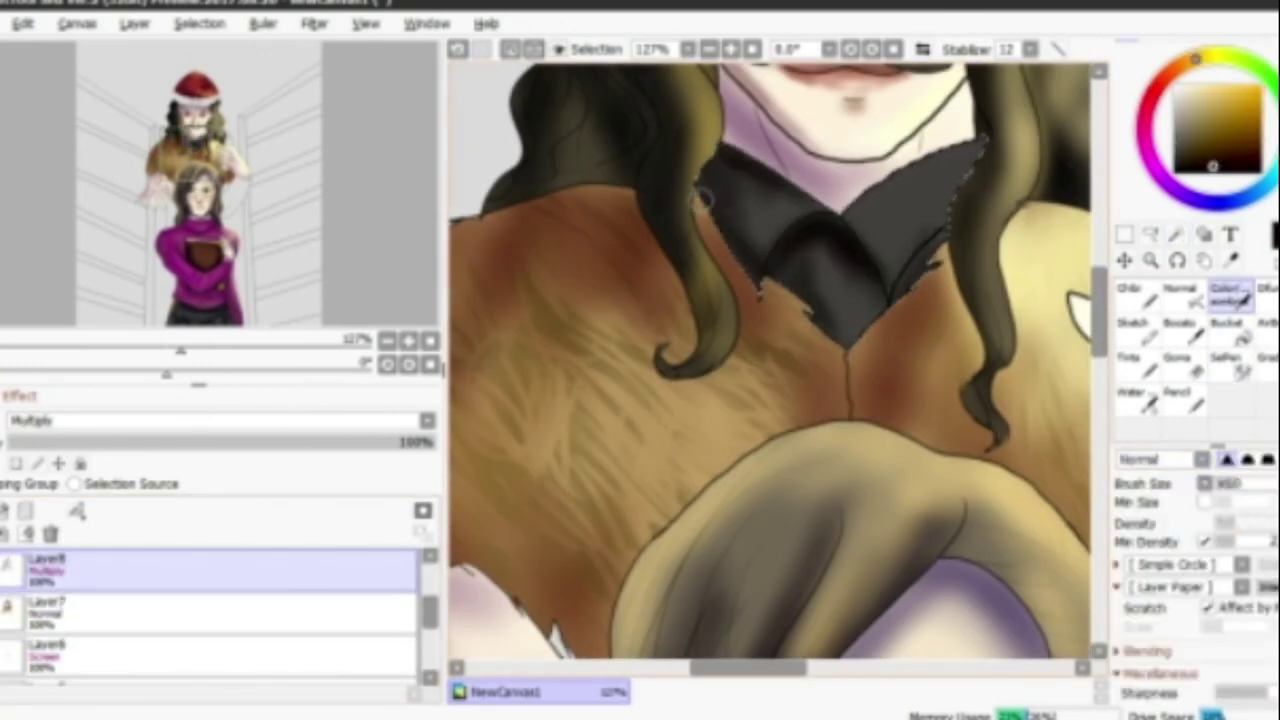
pyautogui.hotkey('ctrl', 'shift', 'n')
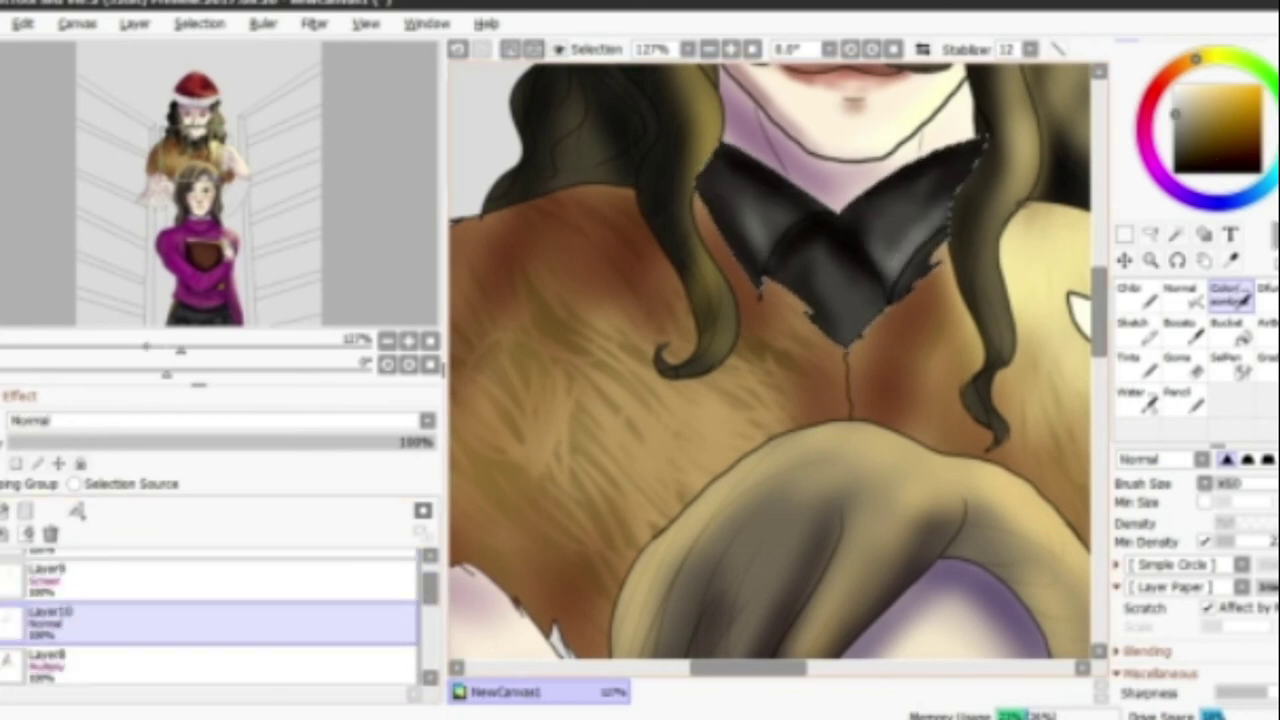
# Select the star ornament on the hat band on the line art layer and fill it with dark gold on Layer7.
pyautogui.scroll(-5, 960, 300)
pyautogui.click(45, 570)
pyautogui.scroll(3, 770, 360)
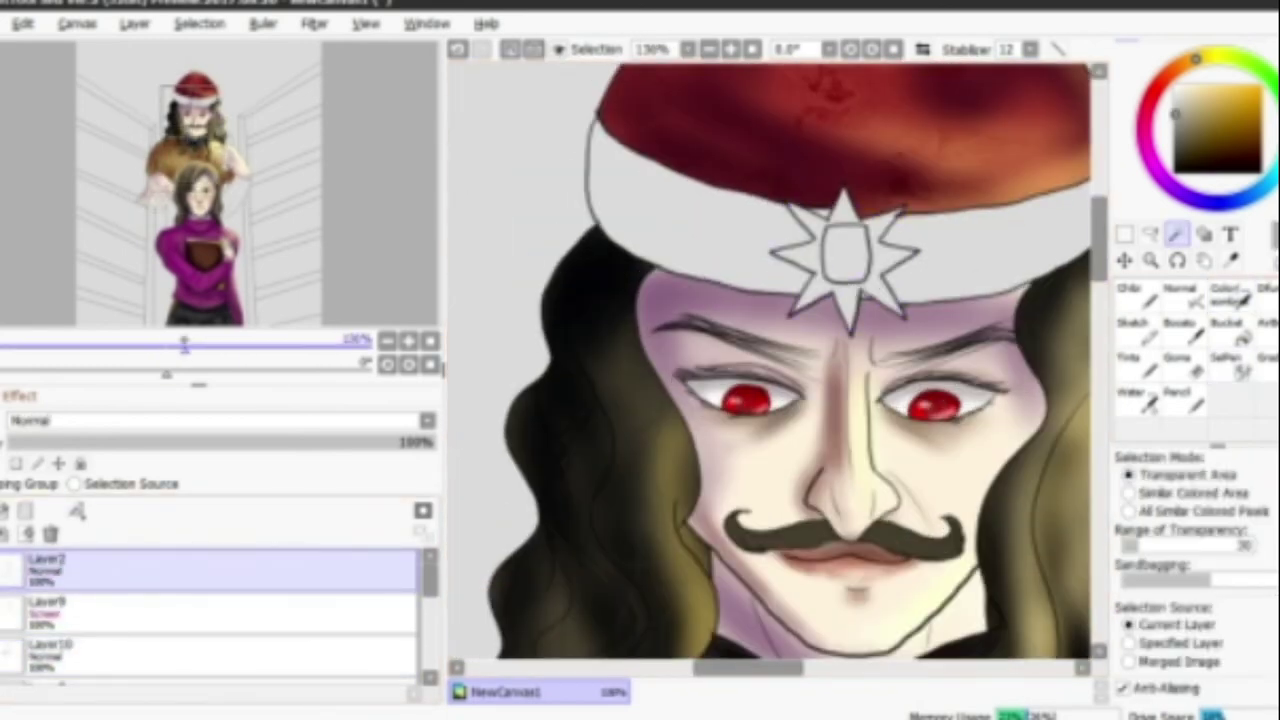
pyautogui.scroll(2, 770, 360)
pyautogui.click(1230, 326)
pyautogui.scroll(-3, 210, 610)
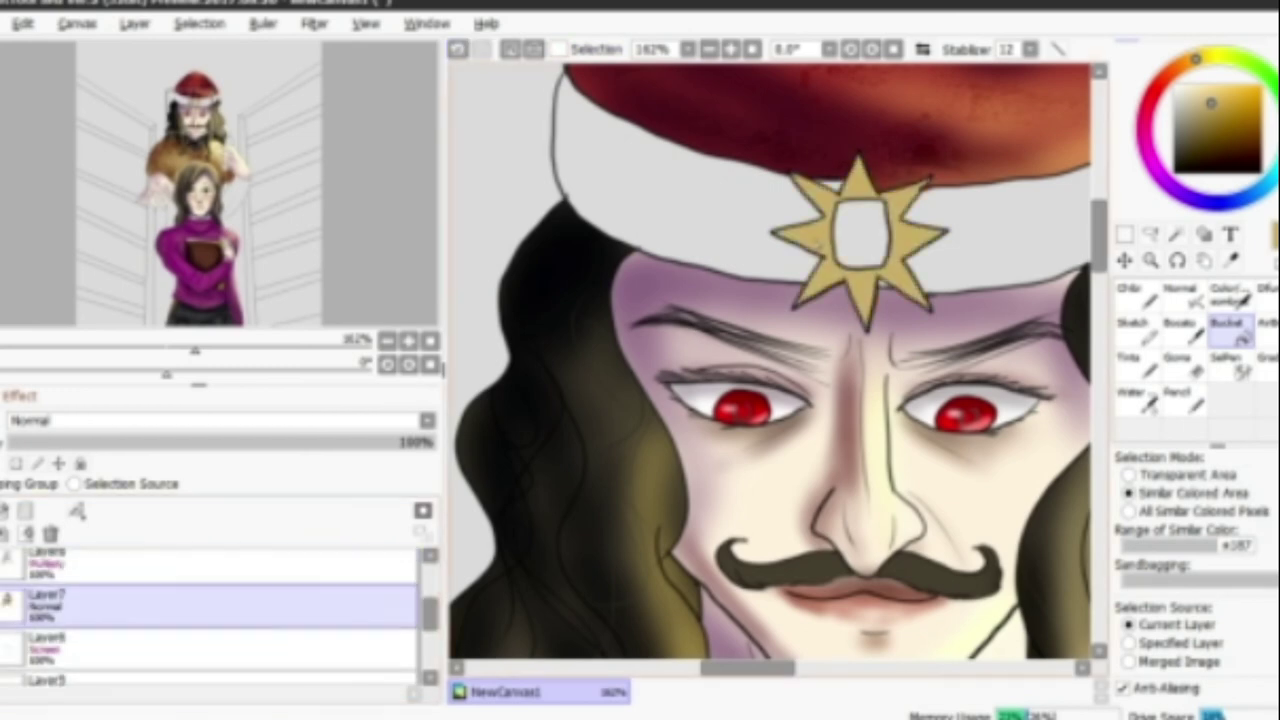
pyautogui.click(210, 570)
pyautogui.click(210, 612)
pyautogui.click(1230, 362)
pyautogui.click(1230, 326)
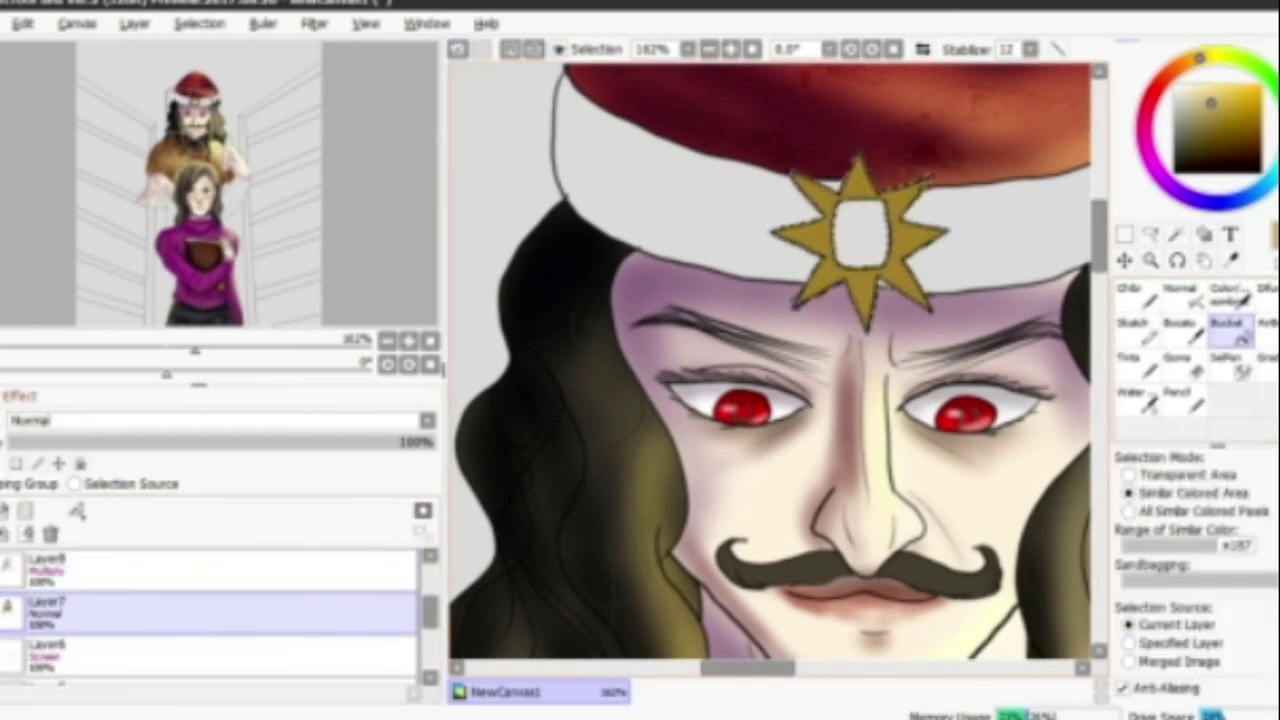
# Shade the star's points with brownish gold on the Multiply layer and brush light gold highlights on the Screen layer.
pyautogui.click(210, 570)
pyautogui.click(1230, 292)
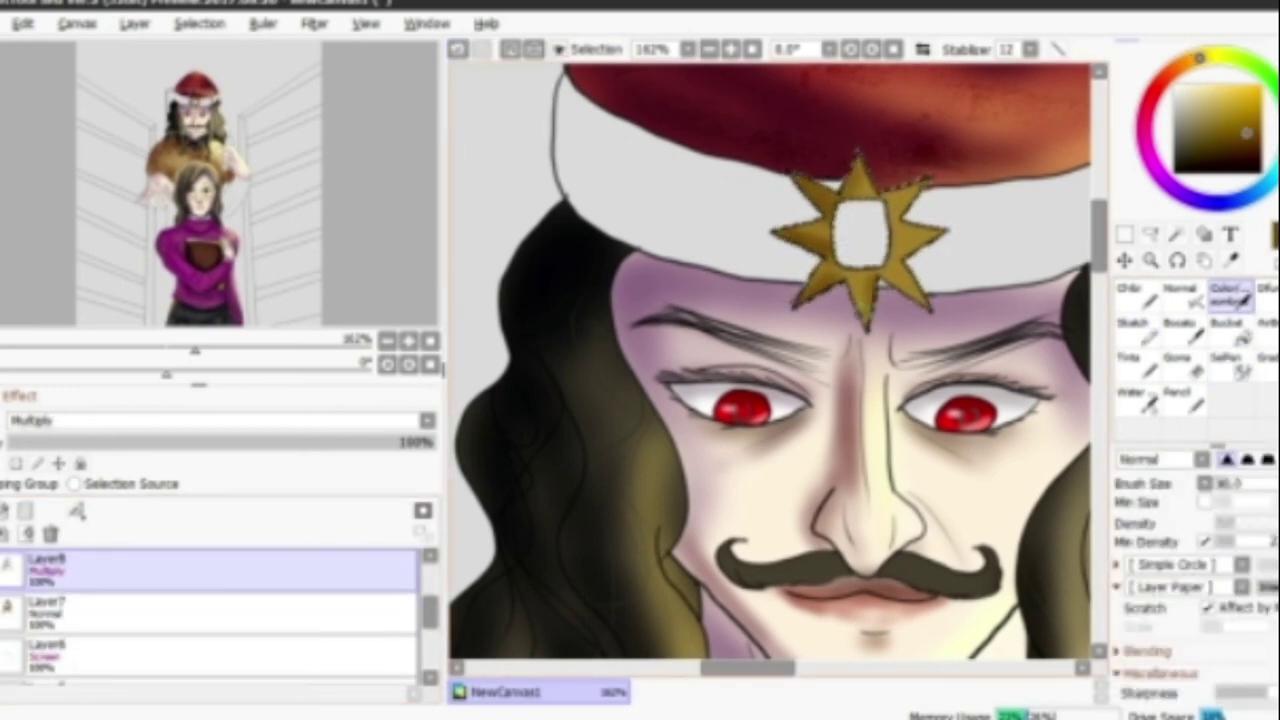
pyautogui.scroll(1, 210, 610)
pyautogui.click(210, 570)
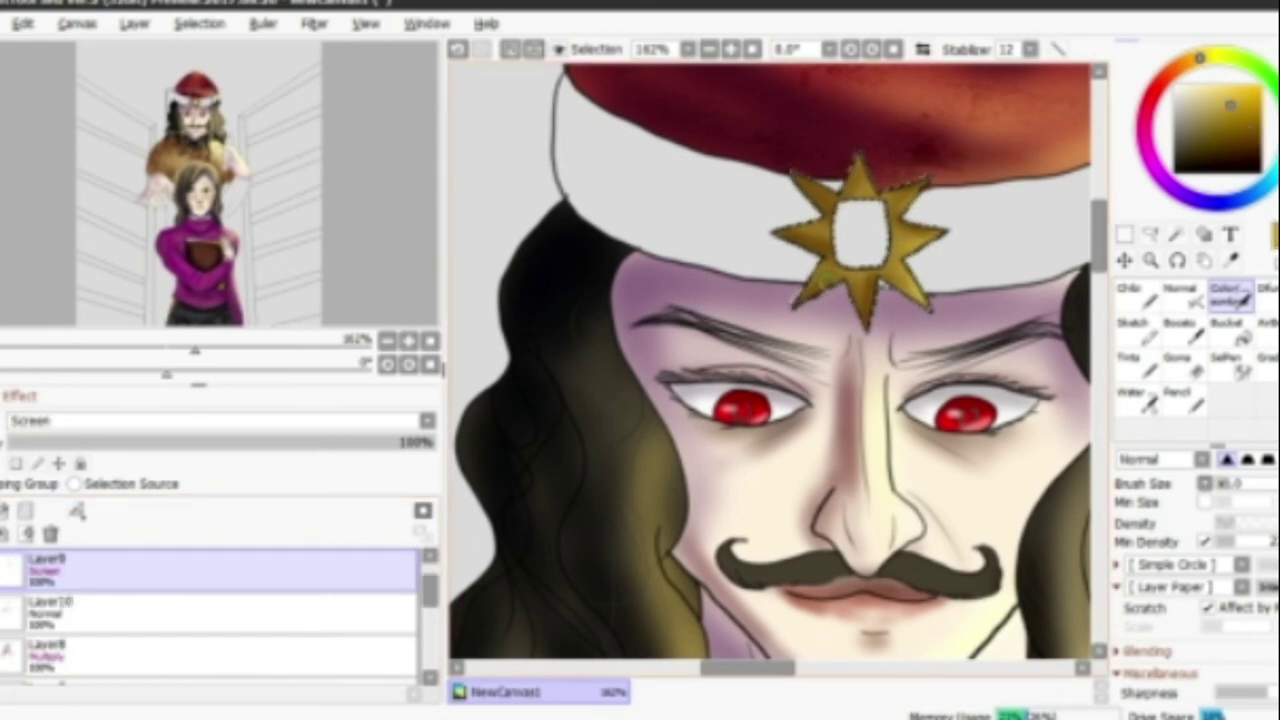
# Select the gem at the centre of the star on the line art layer and fill it with bright red.
pyautogui.click(858, 232)
pyautogui.click(1177, 233)
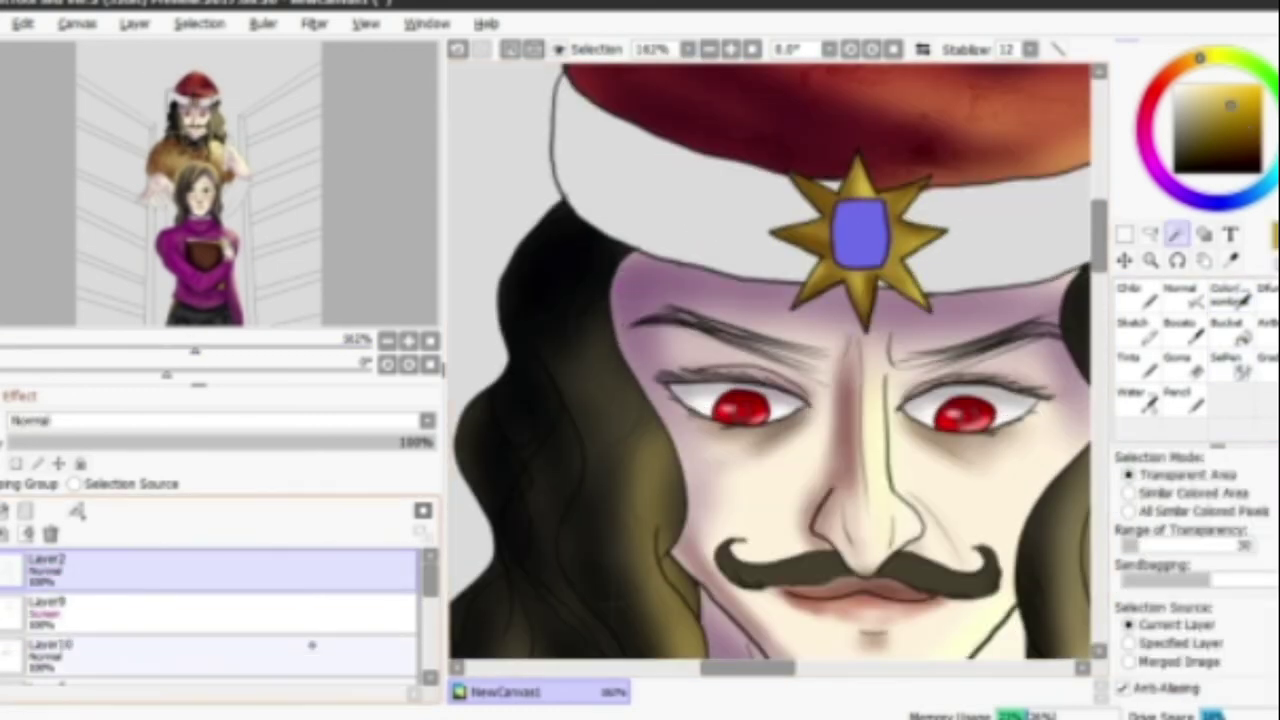
pyautogui.click(210, 605)
# Shade the gem's edges with dark red on the Multiply layer and paint pinkish-red highlights on it on the Screen layer.
pyautogui.click(1230, 292)
pyautogui.scroll(1, 210, 610)
pyautogui.click(210, 567)
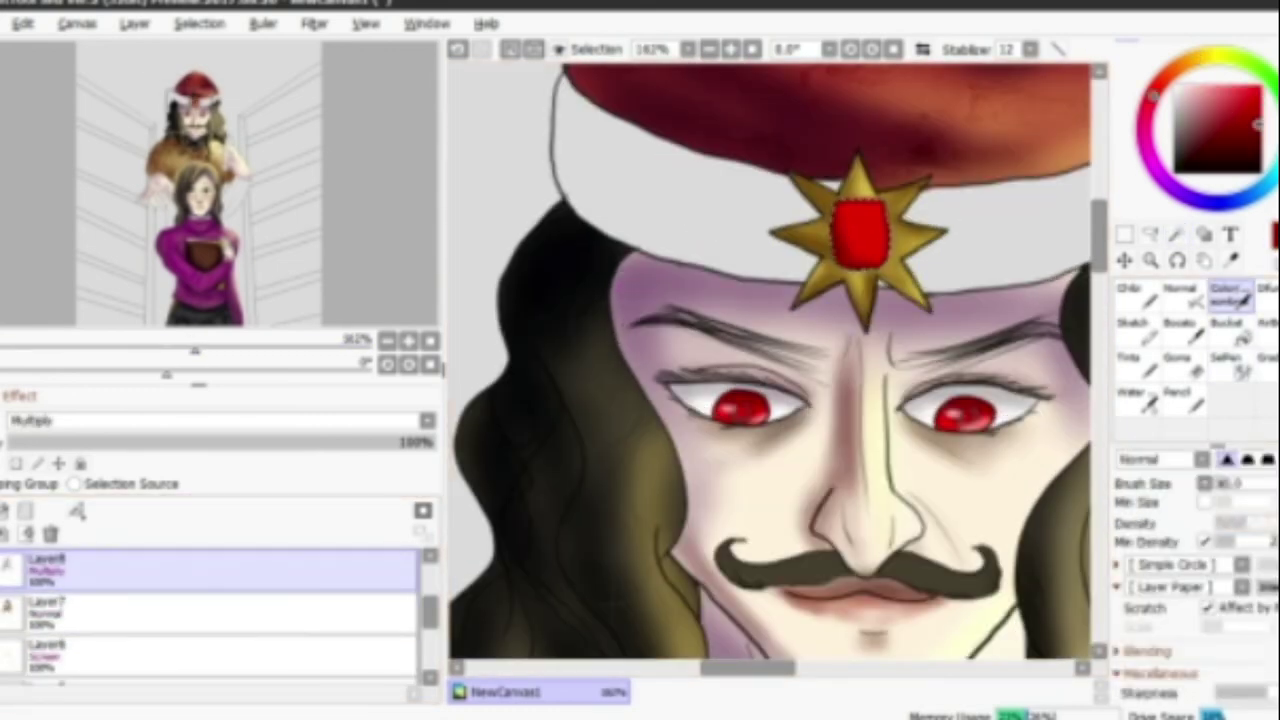
pyautogui.scroll(1, 210, 610)
pyautogui.click(210, 600)
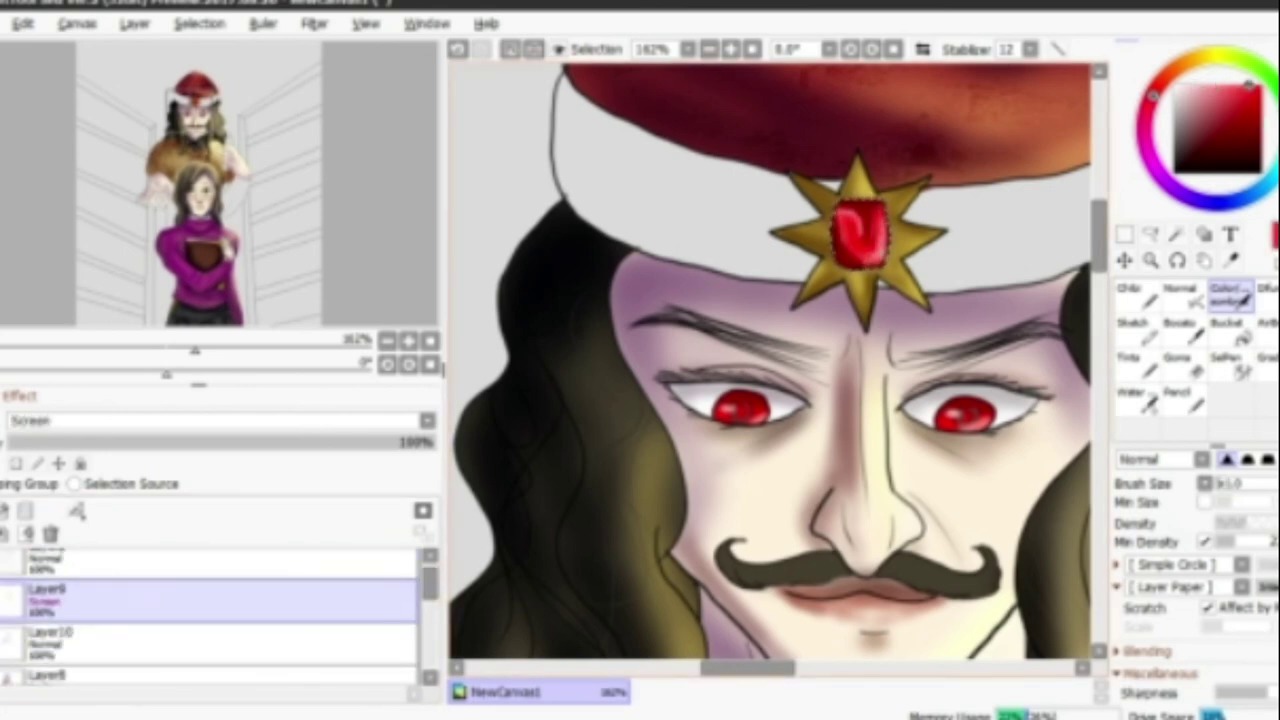
# Select the hat's band around the star on the line art layer and fill it with pale cream on Layer7.
pyautogui.scroll(-1, 770, 360)
pyautogui.click(1177, 233)
pyautogui.click(210, 567)
pyautogui.click(714, 234)
pyautogui.scroll(2, 770, 360)
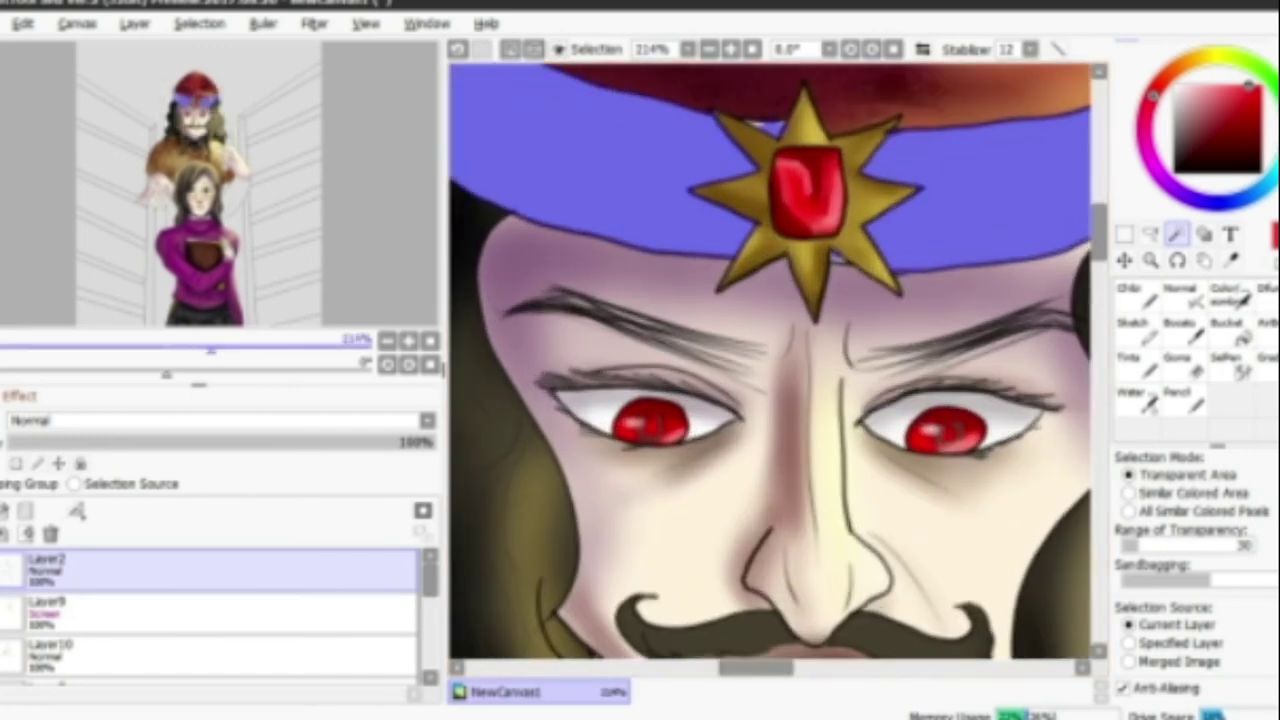
pyautogui.click(1228, 362)
pyautogui.scroll(-2, 770, 360)
pyautogui.click(1177, 233)
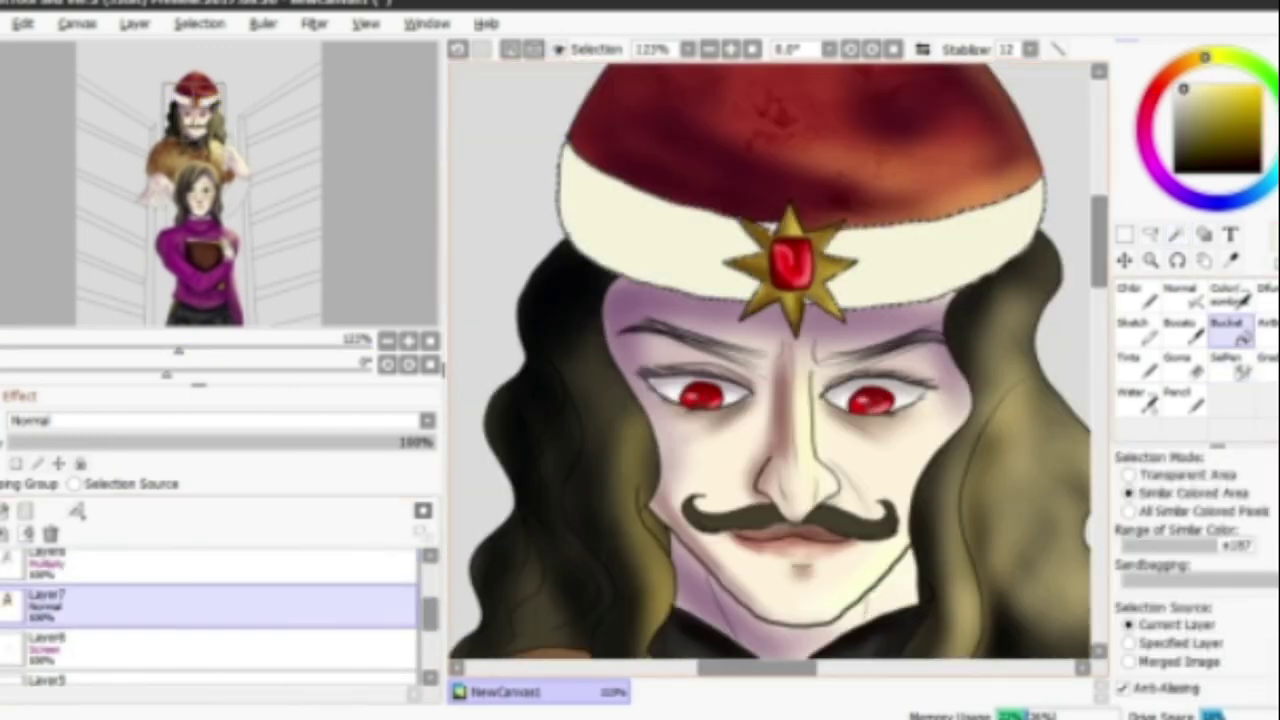
# Shade the ends and edges of the cream hat band with muted purple on the Multiply layer.
pyautogui.click(210, 567)
pyautogui.click(1228, 292)
pyautogui.moveTo(640, 220)
pyautogui.mouseDown()
pyautogui.moveTo(563, 149)
pyautogui.moveTo(1030, 168)
pyautogui.mouseUp()
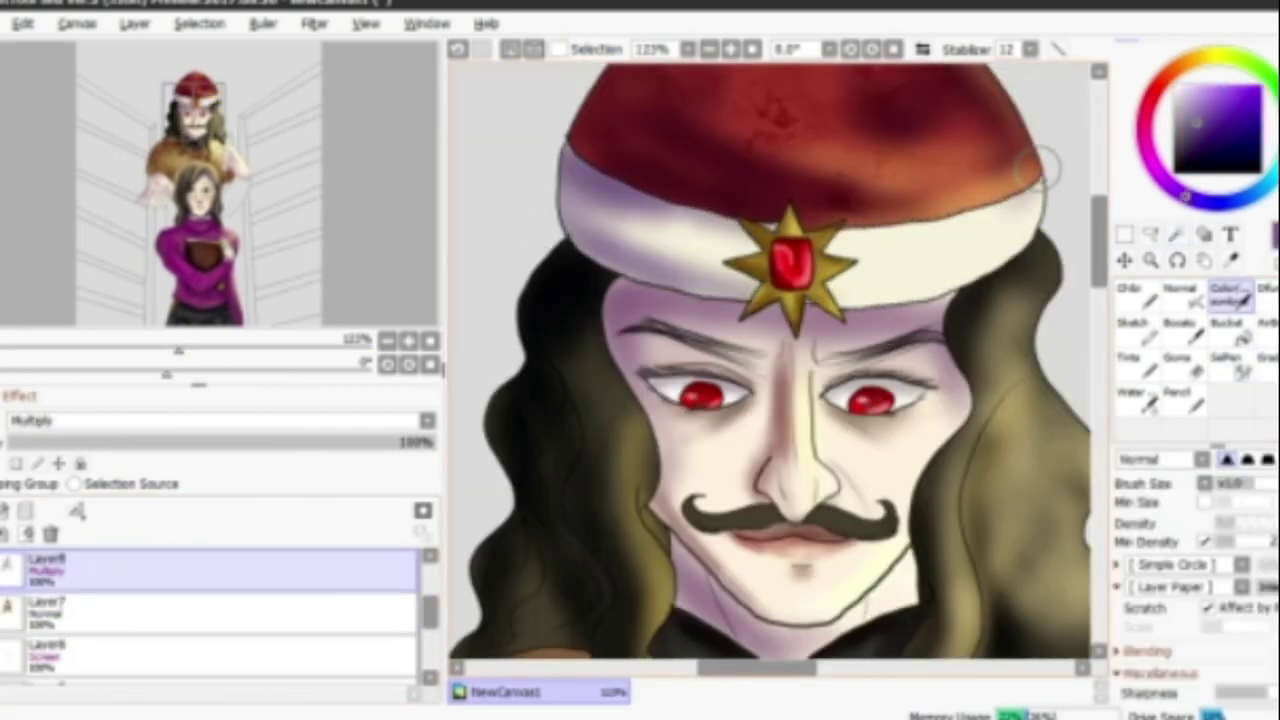
# Draw curly wool texture marks across the hat band on Layer10 and brush pale warm highlights over it on the Screen layer.
pyautogui.hotkey('ctrl', 'shift', 'n')
pyautogui.keyDown('alt'); pyautogui.click(858, 218); pyautogui.keyUp('alt')
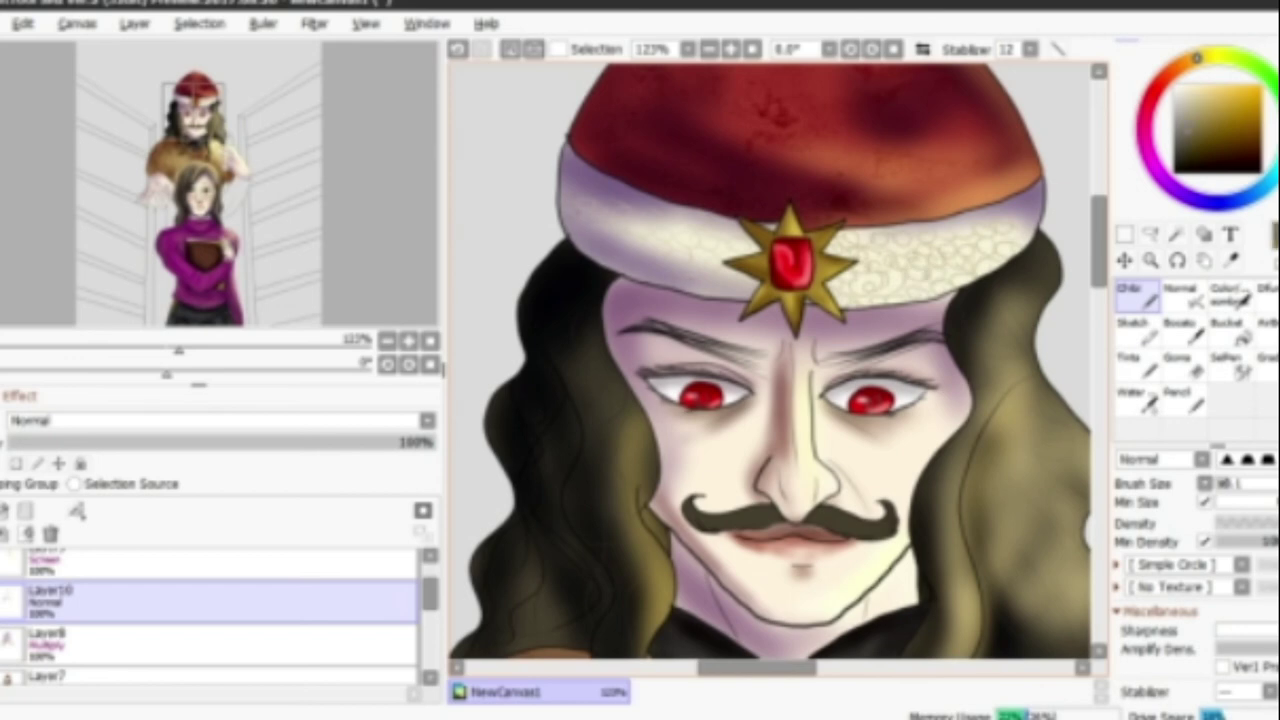
pyautogui.click(40, 562)
pyautogui.click(1230, 292)
# Select the rear figure's robe and raised sleeve on the line art layer and fill them with bright red on Layer7.
pyautogui.moveTo(178, 349); pyautogui.dragTo(143, 349)
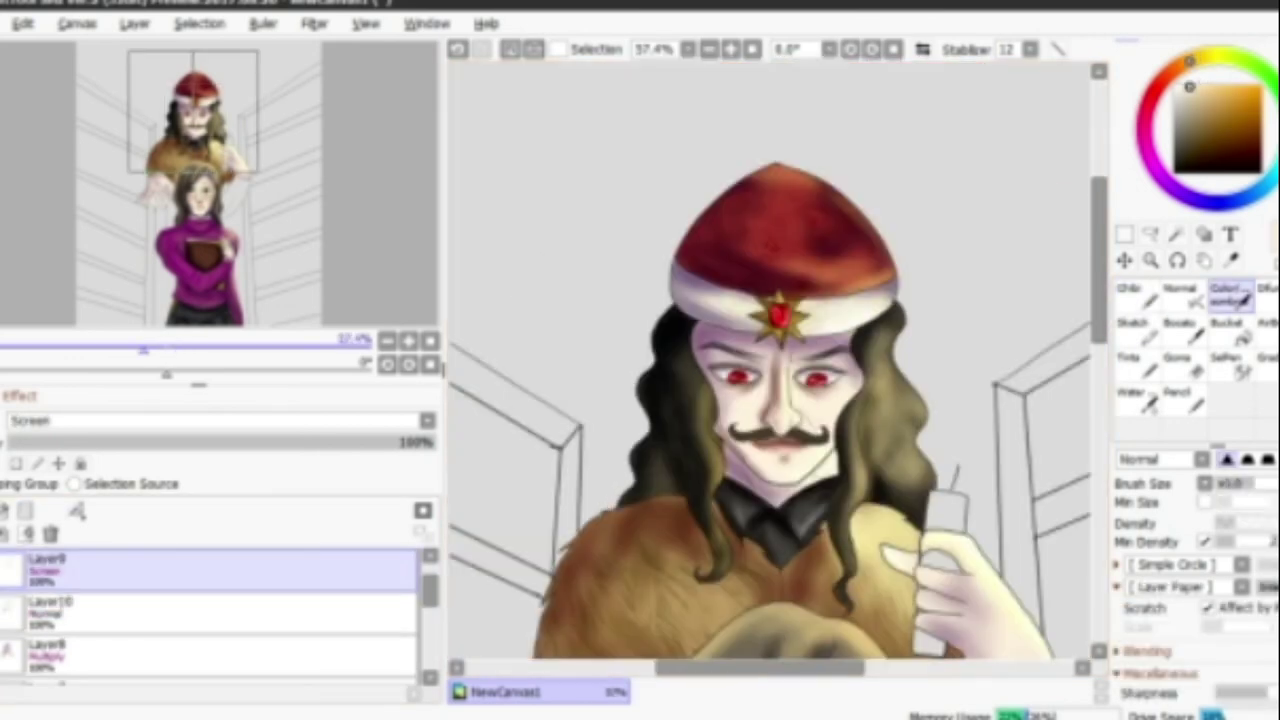
pyautogui.click(1176, 233)
pyautogui.scroll(-6, 770, 360)
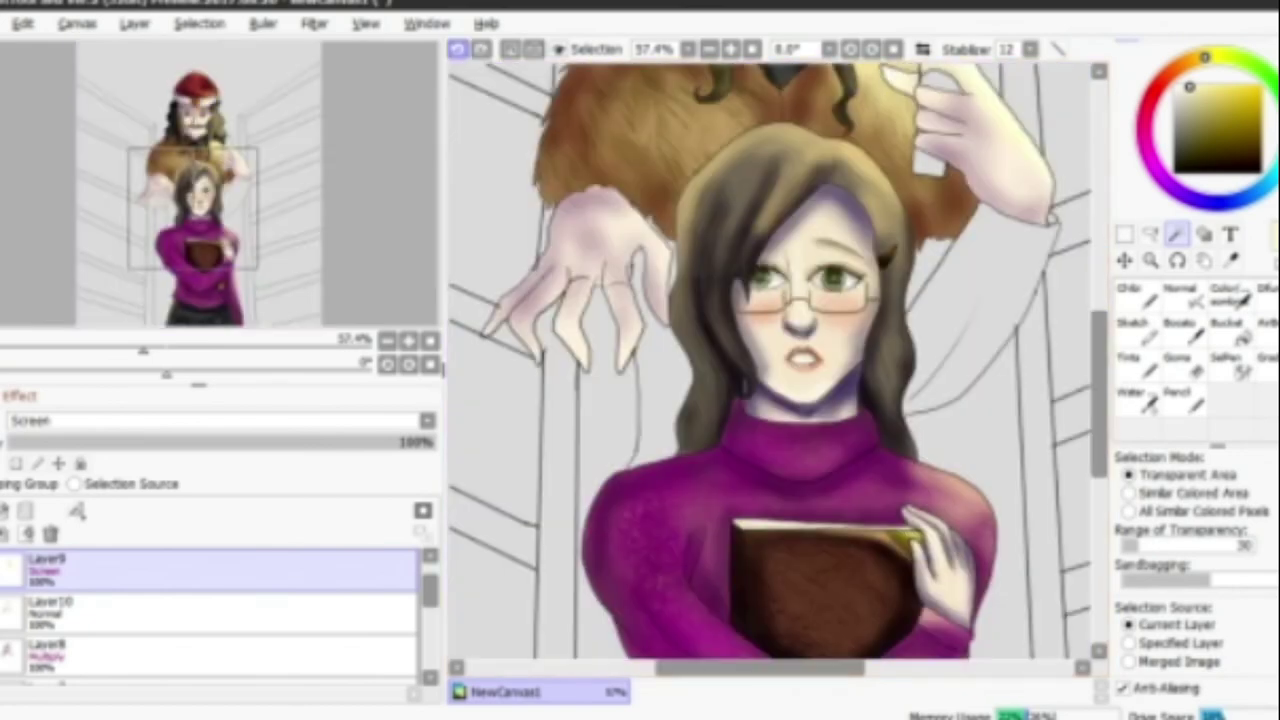
pyautogui.click(40, 562)
pyautogui.scroll(4, 770, 360)
pyautogui.scroll(-3, 770, 360)
pyautogui.click(1228, 360)
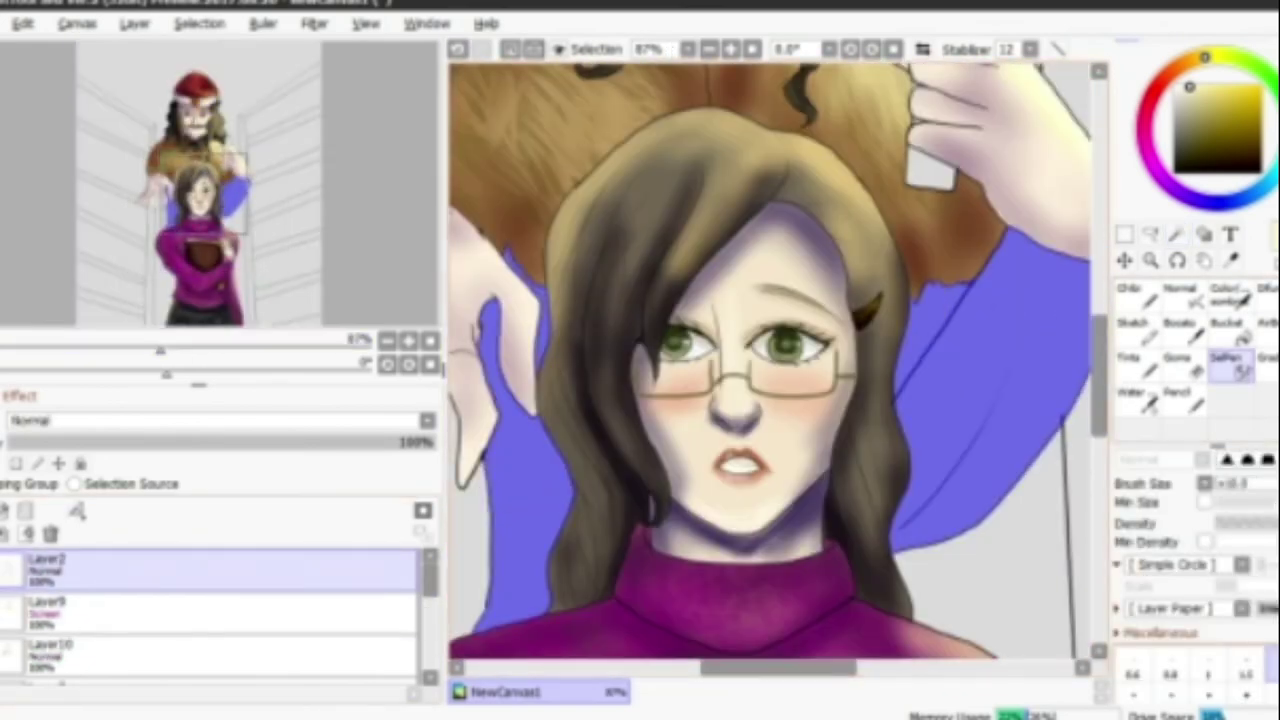
pyautogui.click(45, 603)
pyautogui.scroll(-4, 770, 360)
pyautogui.click(1176, 233)
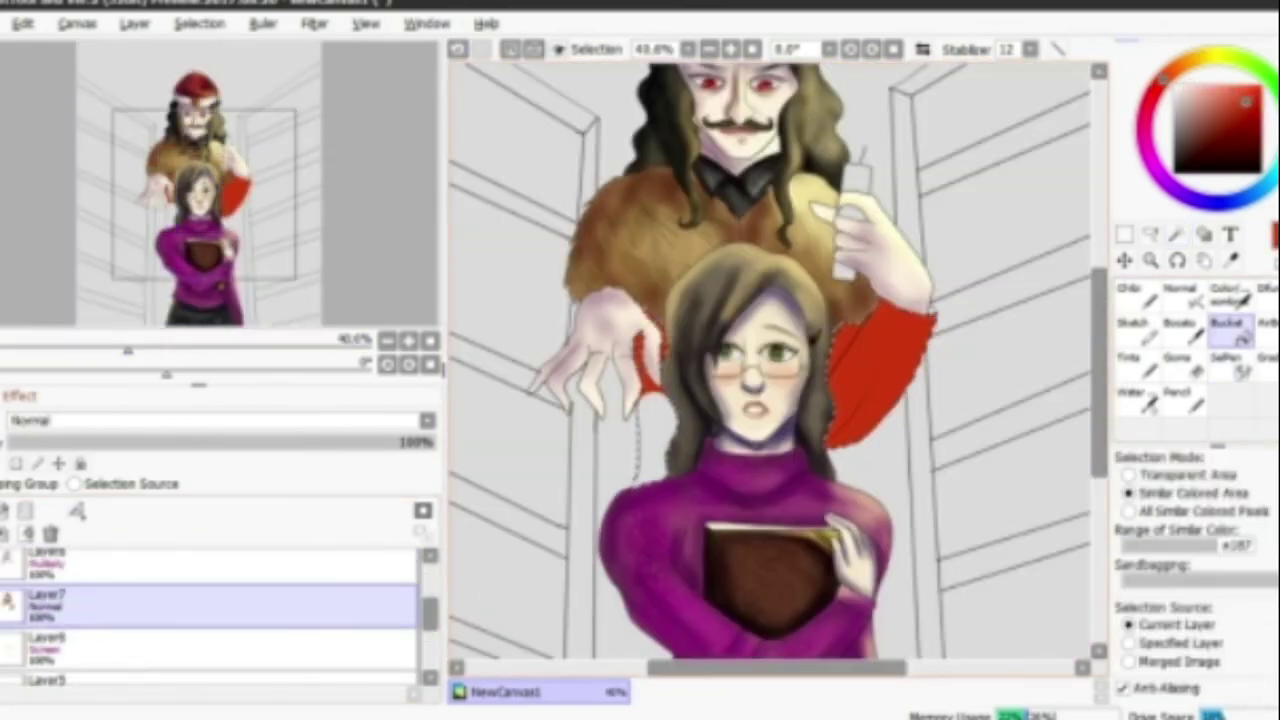
pyautogui.click(560, 48)
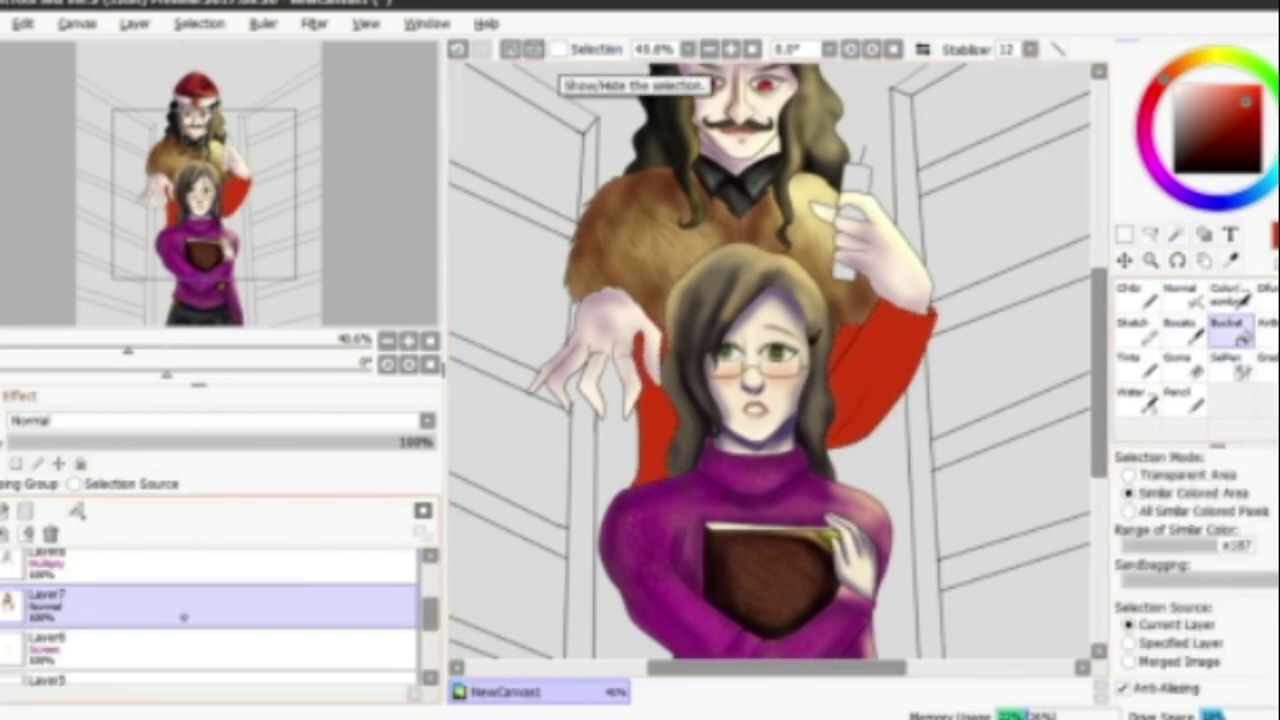
# Shade the red robe and raised sleeve with dark red on the Multiply layer and brush warm orange highlights on the Screen layer.
pyautogui.click(1230, 292)
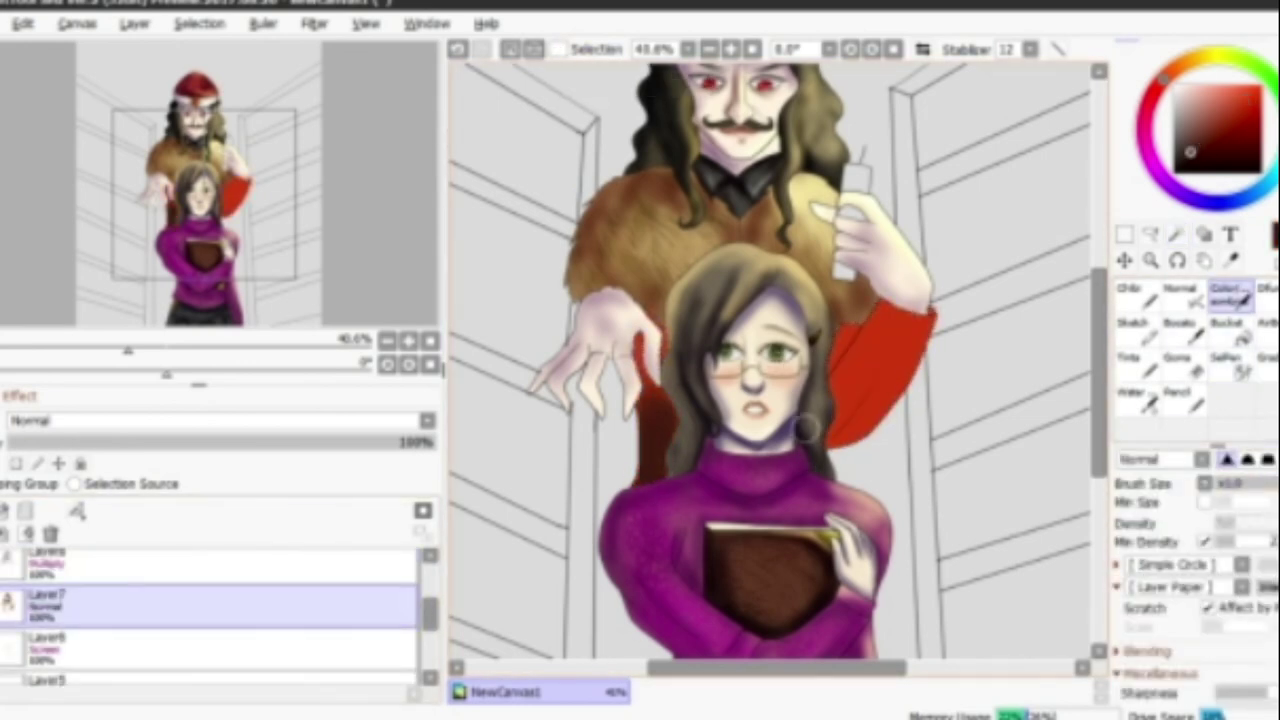
pyautogui.keyDown('alt'); pyautogui.click(893, 385); pyautogui.keyUp('alt')
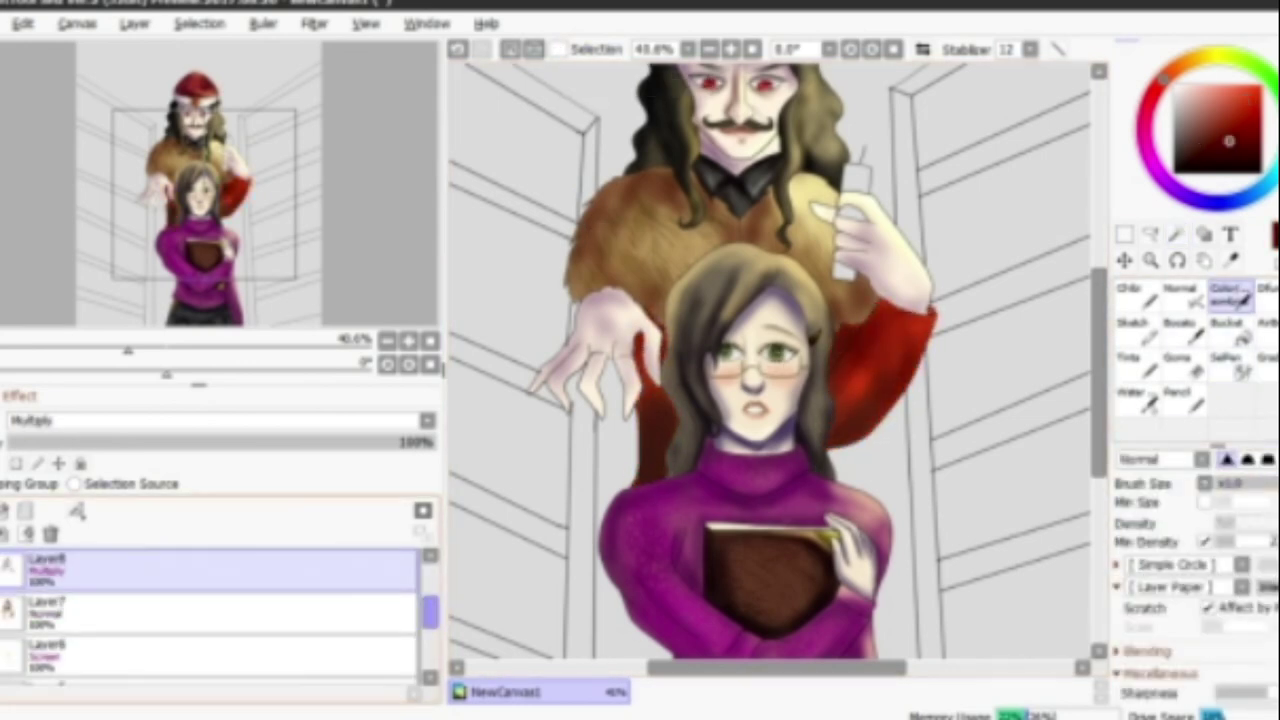
pyautogui.keyDown('alt'); pyautogui.click(603, 236); pyautogui.keyUp('alt')
# Select every visible part of the candle held in the rear figure's raised hand on the line art layer, Layer2.
pyautogui.press('w')
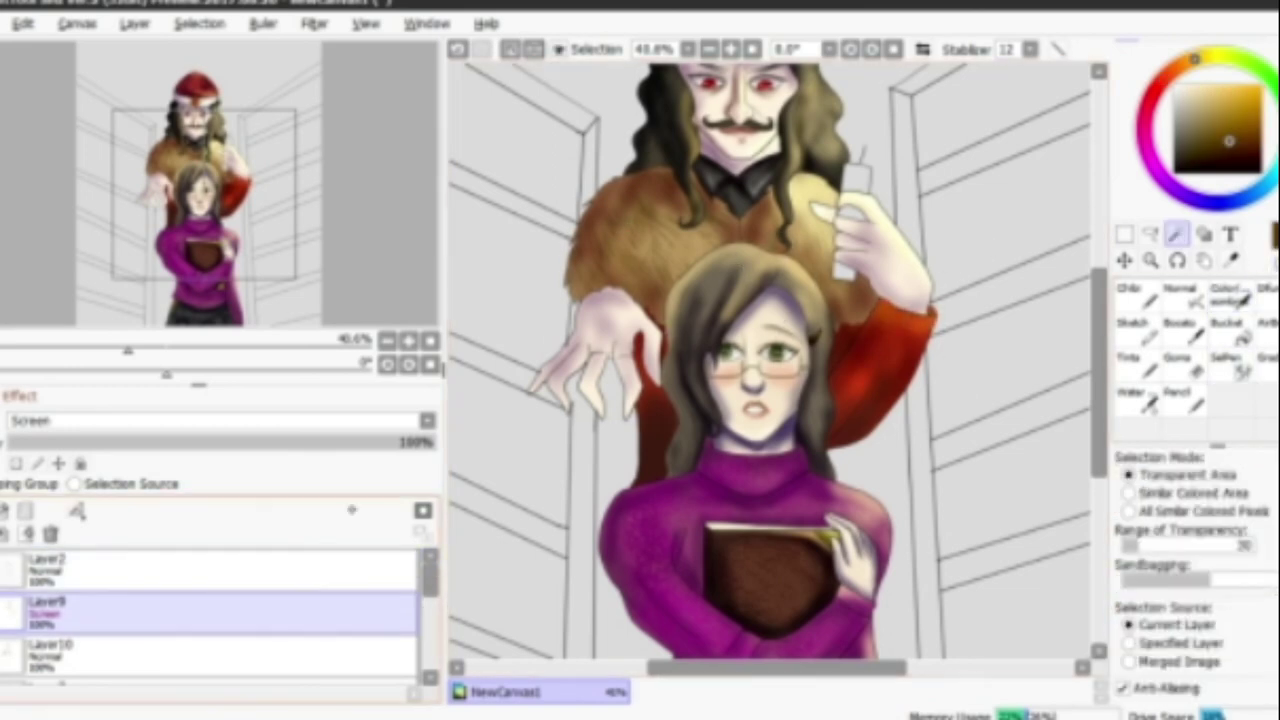
pyautogui.click(855, 220)
pyautogui.scroll(4, 770, 167)
pyautogui.click(1238, 365)
pyautogui.hscroll(3, 770, 360)
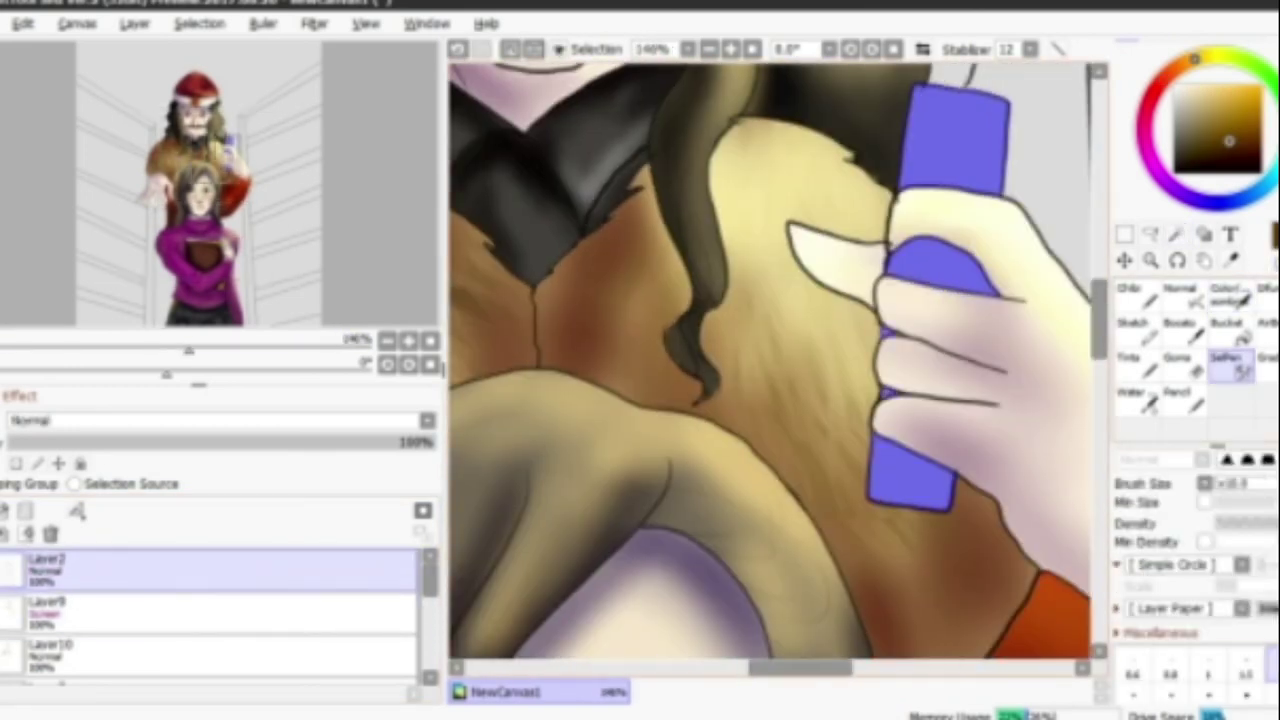
# Fill the candle with pale cream on Layer7 and shade it with muted olive on the Multiply layer.
pyautogui.keyDown('alt'); pyautogui.click(770, 360); pyautogui.keyUp('alt')
pyautogui.press('w')
pyautogui.press('b')
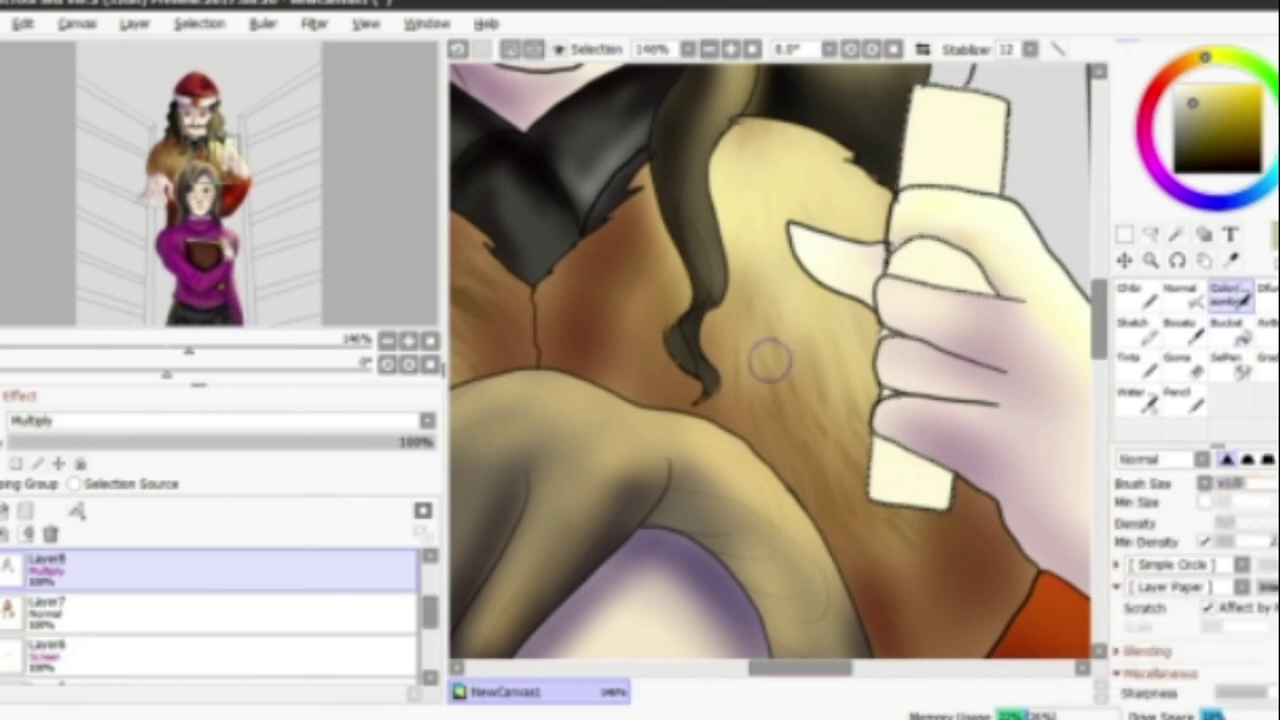
pyautogui.moveTo(770, 360); pyautogui.dragTo(905, 290)
pyautogui.scroll(-2, 770, 360)
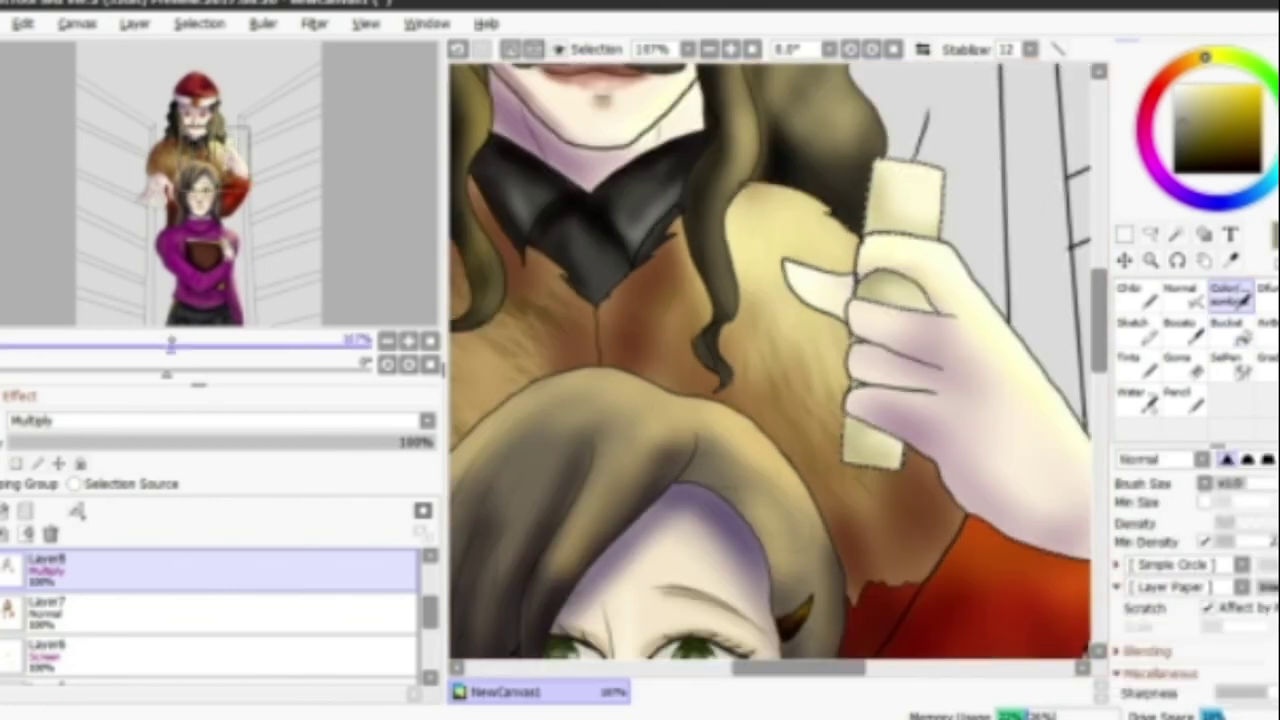
# Add Layer11, select the background behind the figures on the line art layer, and fill it with dark grey on Layer11.
pyautogui.hotkey('ctrl', 'shift', 'n')
pyautogui.scroll(-3, 770, 360)
pyautogui.press('s')
pyautogui.press('w')
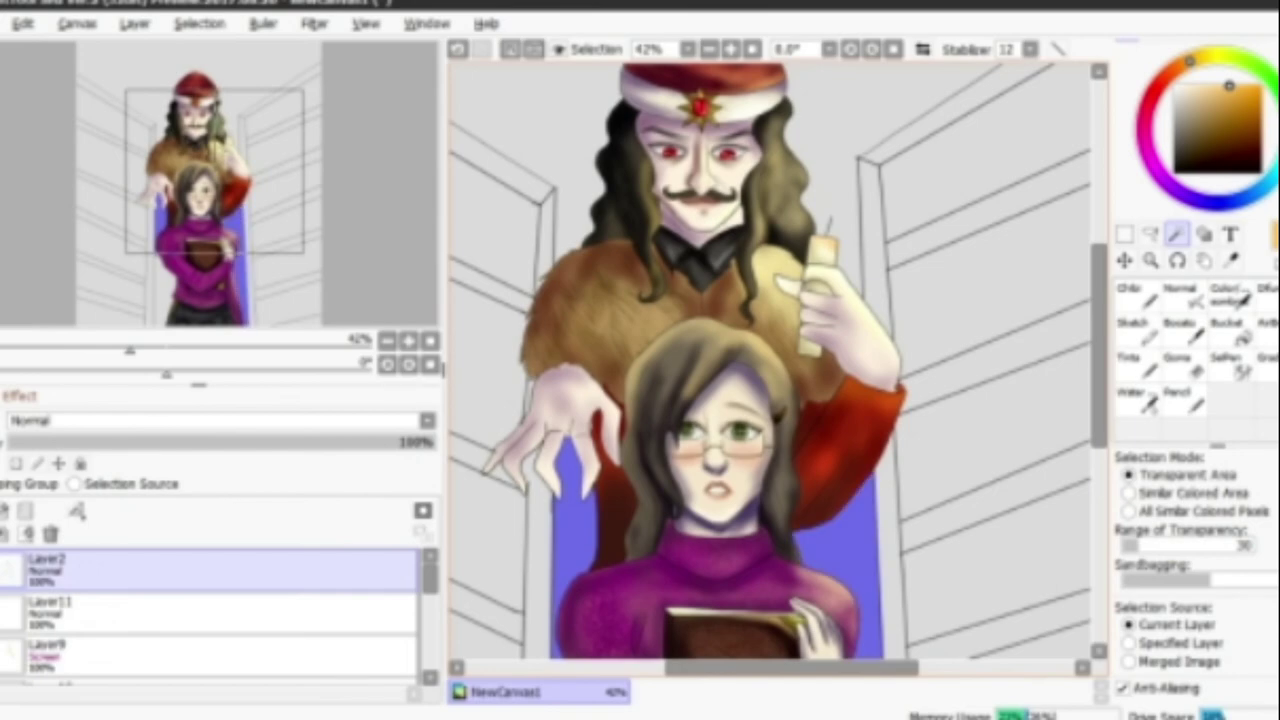
pyautogui.scroll(-1, 770, 360)
pyautogui.scroll(-2, 770, 360)
pyautogui.click(50, 610)
pyautogui.click(1228, 330)
pyautogui.click(700, 120)
pyautogui.scroll(4, 770, 360)
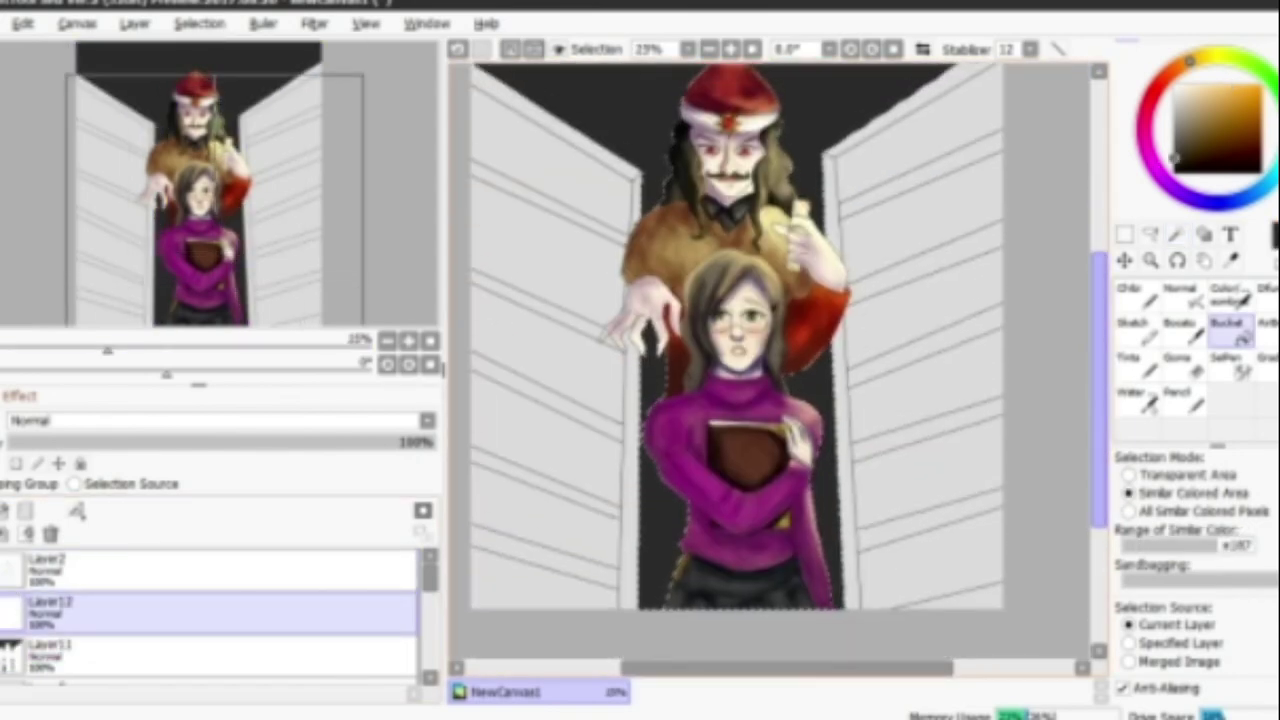
# Add Layer12 and brush soft olive-yellow cloudy streaks across the dark background above the figures, then clear the selection.
pyautogui.hotkey('ctrl', 'shift', 'n')
pyautogui.press('b')
pyautogui.moveTo(520, 180)
pyautogui.mouseDown()
pyautogui.moveTo(960, 190)
pyautogui.moveTo(543, 120)
pyautogui.mouseUp()
pyautogui.moveTo(50, 570); pyautogui.dragTo(50, 612)
pyautogui.click(1230, 365)
pyautogui.scroll(-3, 770, 360)
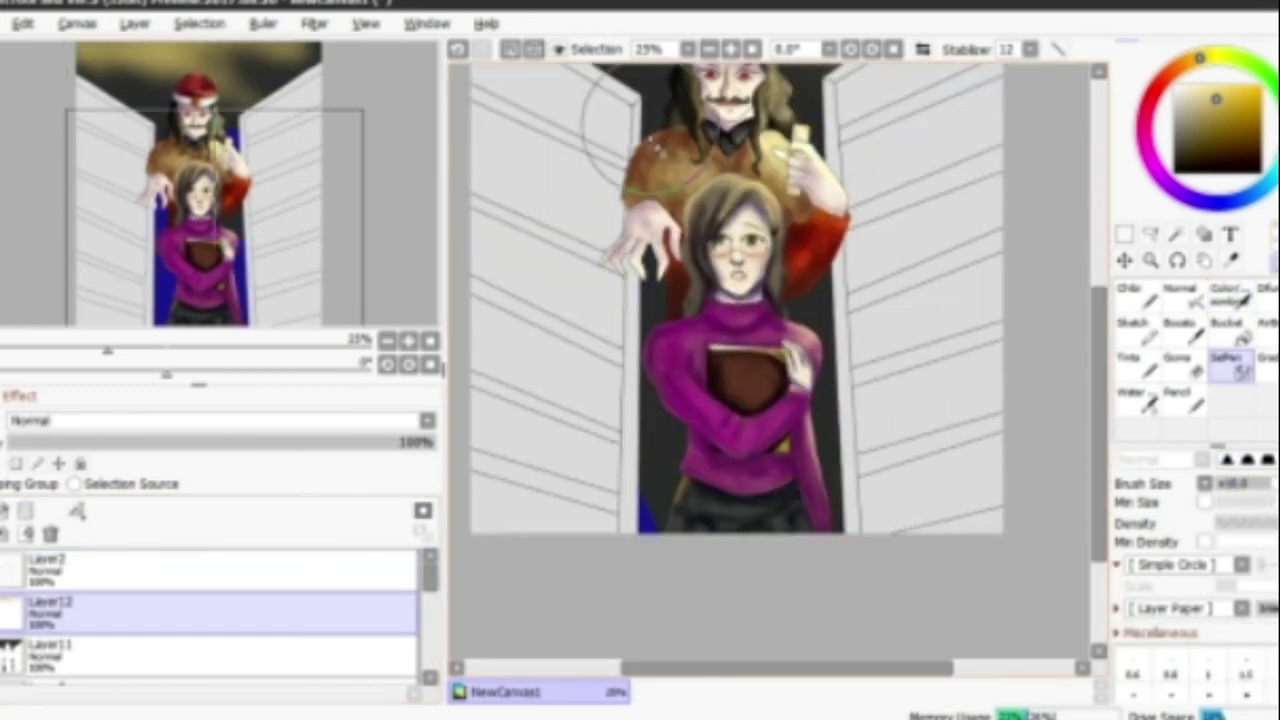
pyautogui.scroll(3, 770, 360)
pyautogui.hotkey('ctrl', 'd')
# Select the frames and slanted shelf boards on both sides of the figures on the line art layer.
pyautogui.click(1176, 233)
pyautogui.click(50, 570)
pyautogui.click(920, 195)
pyautogui.click(920, 300)
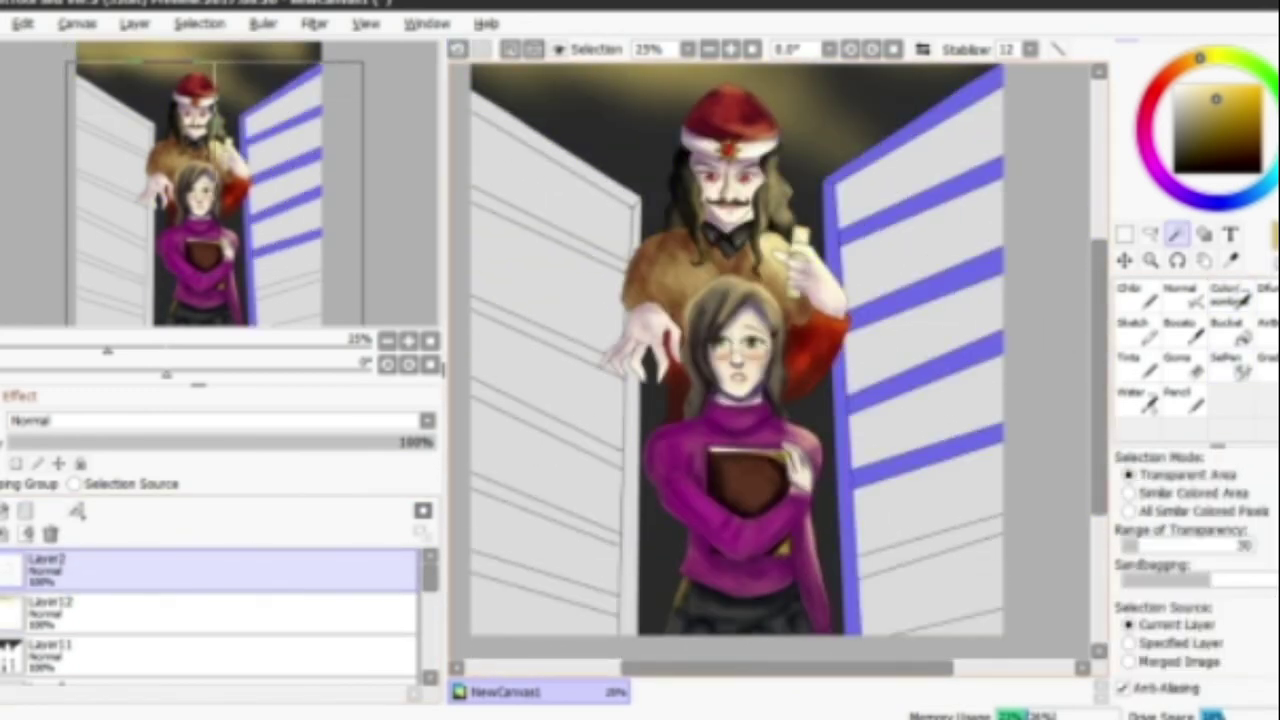
pyautogui.scroll(1, 770, 360)
pyautogui.click(560, 300)
pyautogui.scroll(3, 770, 360)
pyautogui.scroll(2, 770, 360)
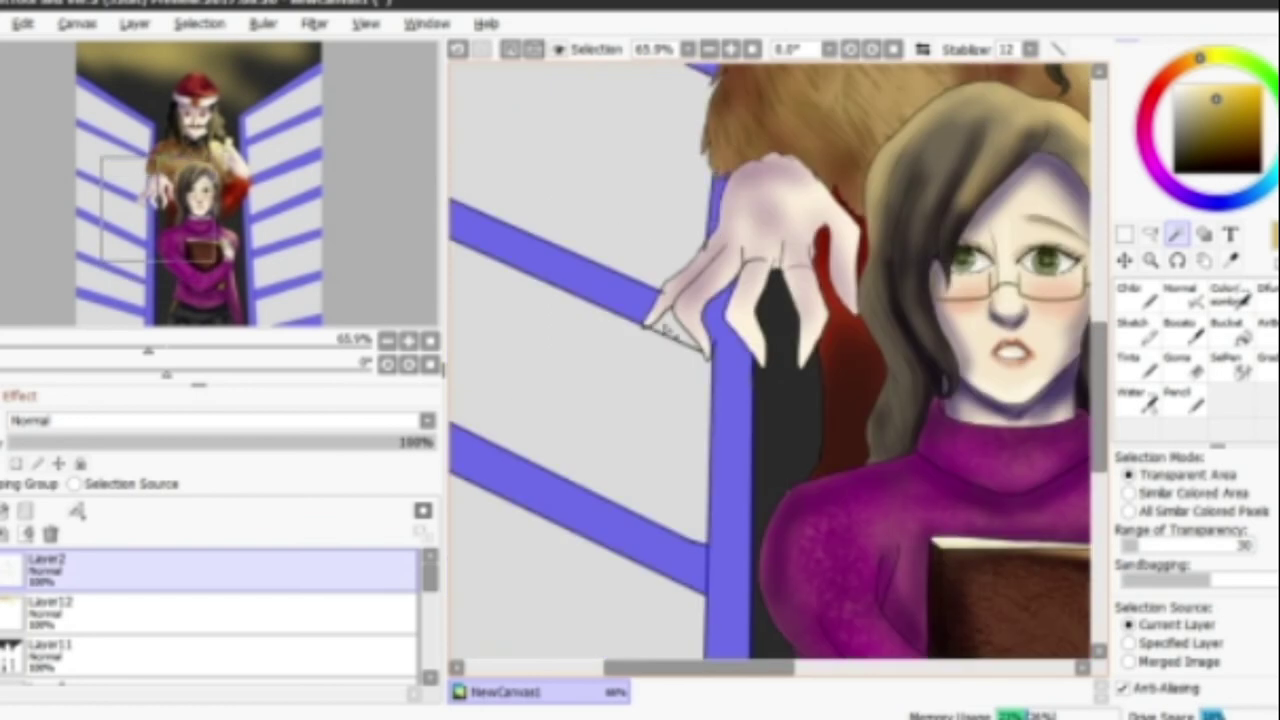
# Paint the selected frames and shelf boards brown on Layer11, darkening to near-black in the shaded parts.
pyautogui.scroll(-3, 770, 360)
pyautogui.click(50, 650)
pyautogui.moveTo(1060, 520); pyautogui.dragTo(930, 560)
pyautogui.moveTo(1060, 120); pyautogui.dragTo(930, 200)
pyautogui.moveTo(630, 150)
pyautogui.mouseDown()
pyautogui.moveTo(750, 540)
pyautogui.moveTo(634, 429)
pyautogui.mouseUp()
# Brush light tan highlights along the frames and shelf boards on Layer12.
pyautogui.click(50, 610)
pyautogui.click(1230, 295)
pyautogui.moveTo(740, 440); pyautogui.dragTo(671, 303)
pyautogui.moveTo(880, 160); pyautogui.dragTo(920, 180)
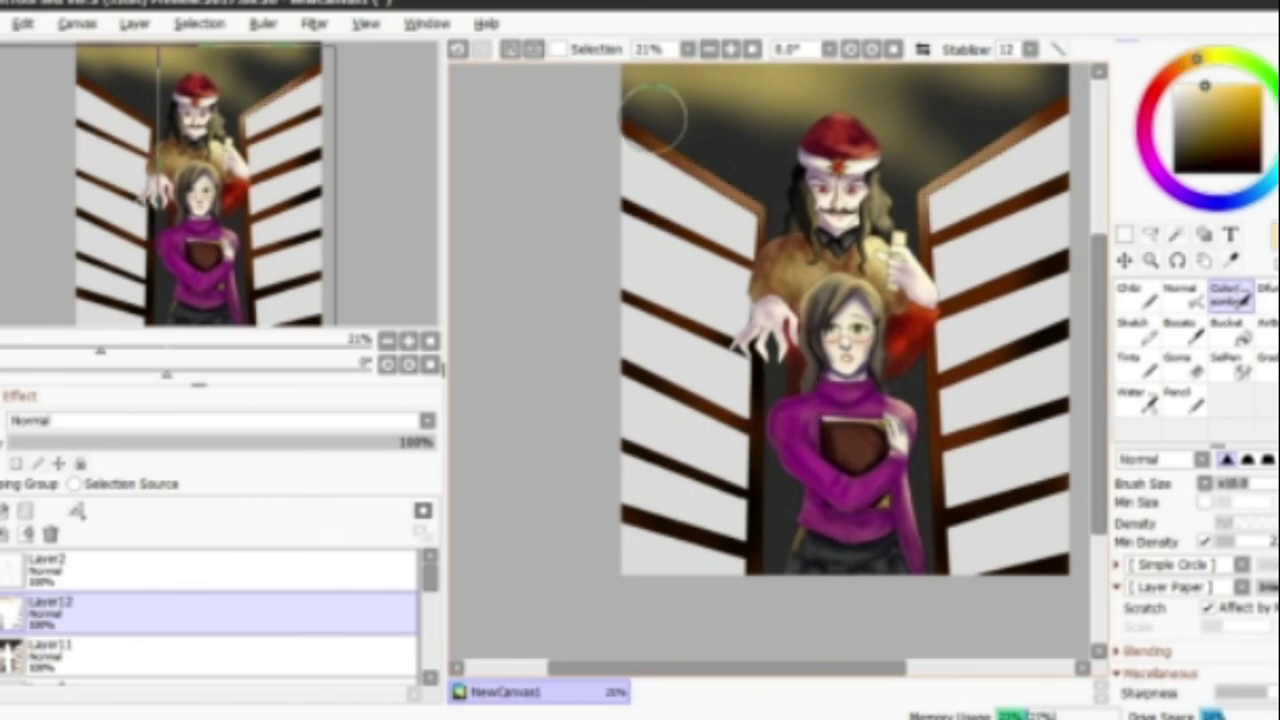
# Add Layer13 above Layer12 and select the empty spaces between the shelf boards on both sides.
pyautogui.click(8, 510)
pyautogui.click(1130, 295)
pyautogui.click(1150, 100)
pyautogui.click(1180, 160)
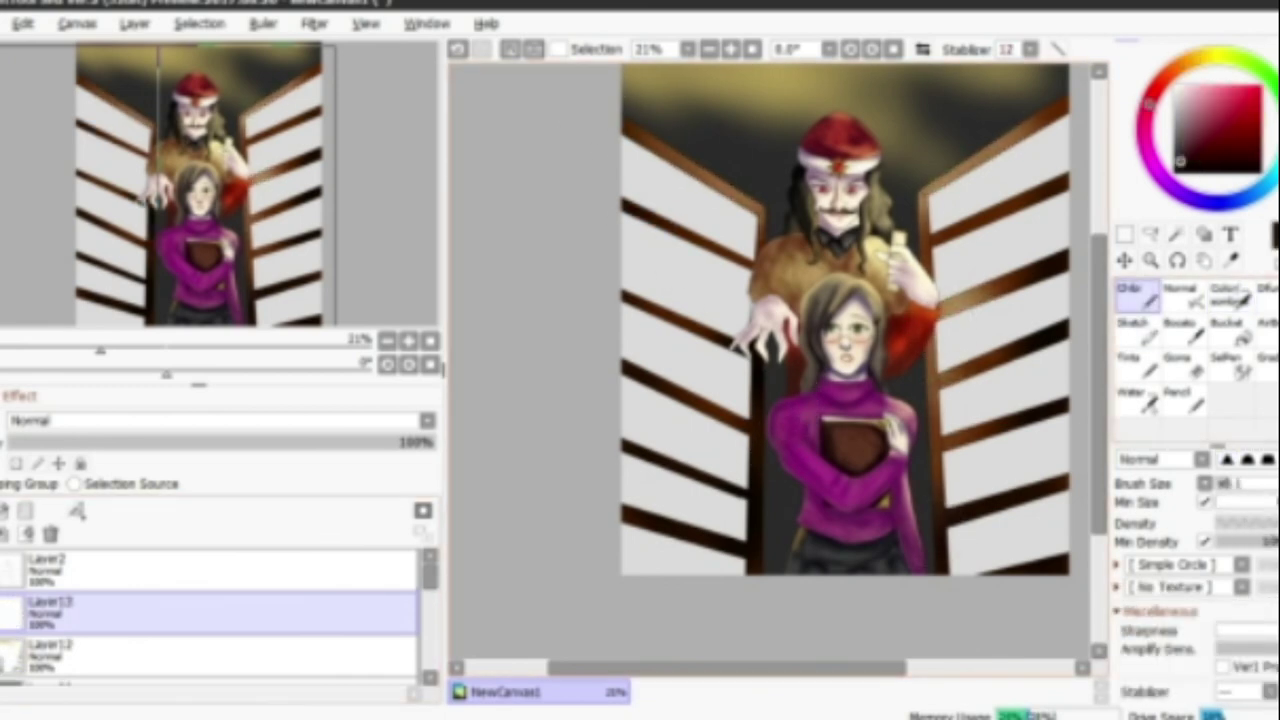
pyautogui.click(728, 571)
pyautogui.click(1240, 365)
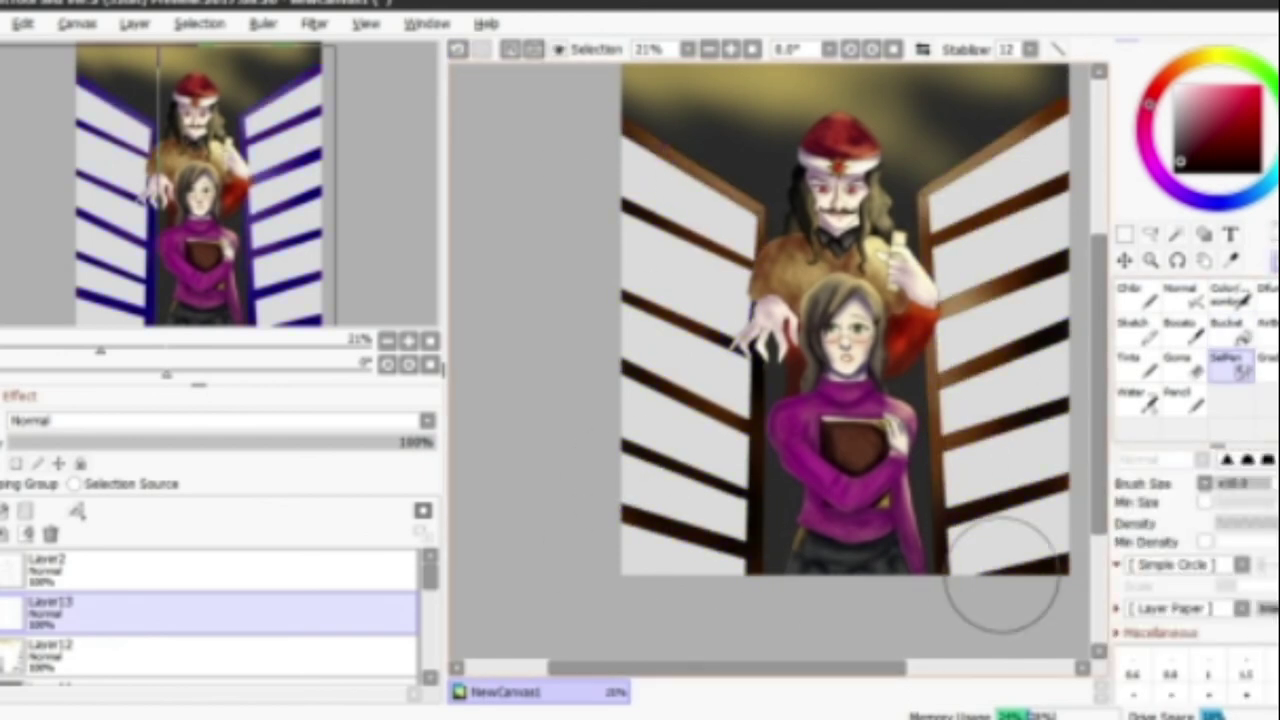
pyautogui.click(200, 655)
pyautogui.click(1175, 233)
pyautogui.click(690, 250)
pyautogui.click(1000, 230)
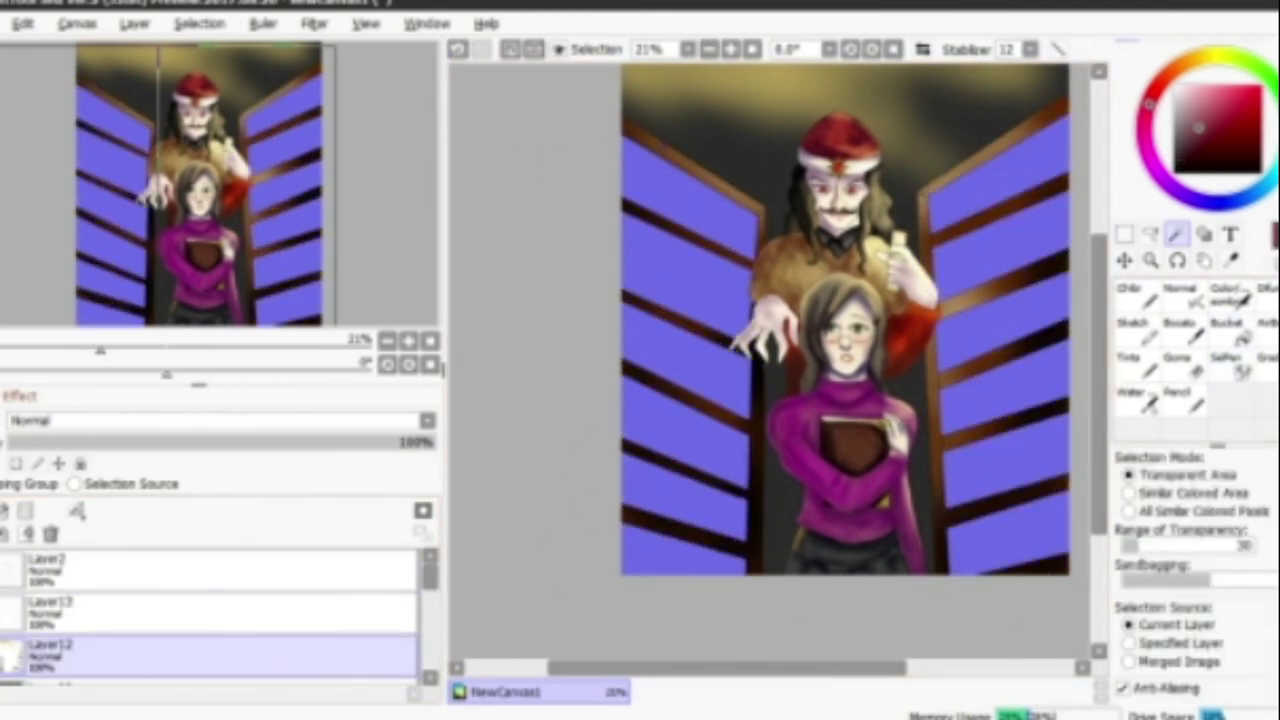
# Paint scattered book spines in muted mauve and crimson within the selected shelf spaces on Layer12.
pyautogui.click(1230, 295)
pyautogui.moveTo(1028, 285); pyautogui.dragTo(1040, 328)
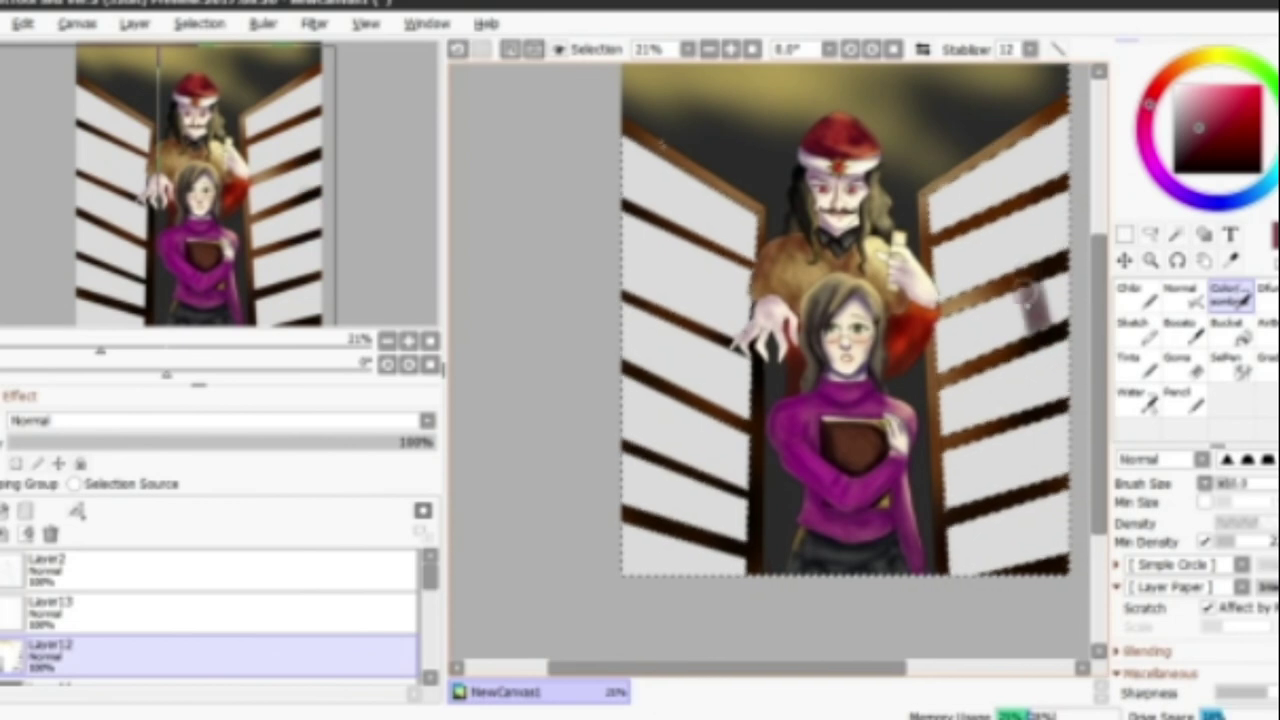
pyautogui.moveTo(986, 370); pyautogui.dragTo(994, 415)
pyautogui.moveTo(662, 320); pyautogui.dragTo(670, 378)
pyautogui.moveTo(640, 222); pyautogui.dragTo(642, 275)
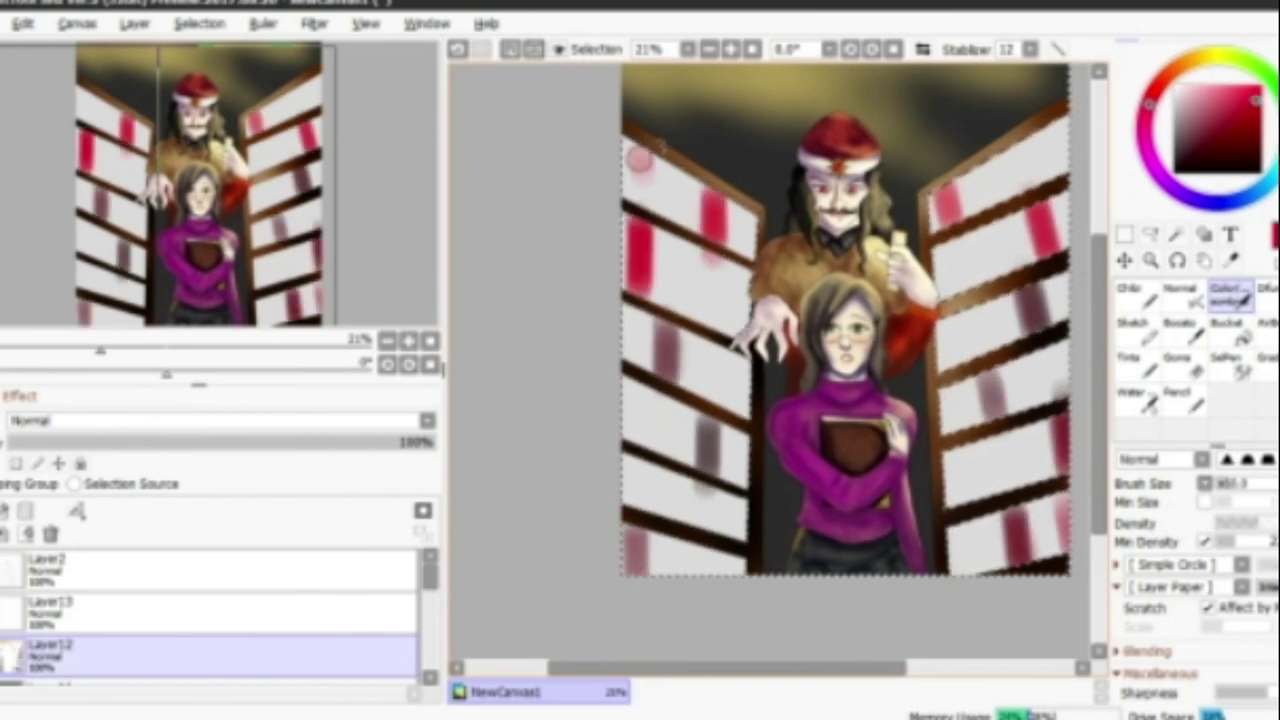
# Add more book spines in yellow, orange, purple, blue, navy and dark green along the shelves on Layer12.
pyautogui.moveTo(965, 238); pyautogui.dragTo(968, 290)
pyautogui.moveTo(706, 345); pyautogui.dragTo(708, 392)
pyautogui.moveTo(1055, 125); pyautogui.dragTo(1062, 186)
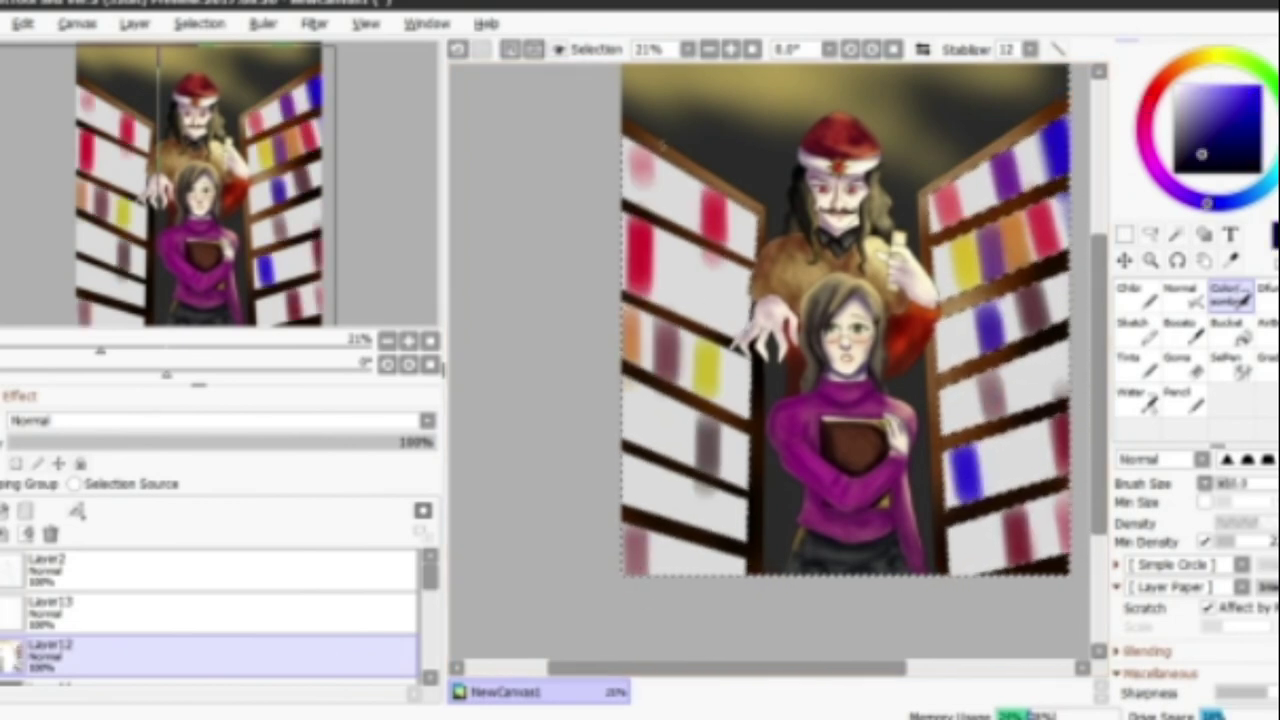
pyautogui.moveTo(666, 398); pyautogui.dragTo(670, 455)
pyautogui.moveTo(662, 535); pyautogui.dragTo(665, 572)
pyautogui.click(1160, 72)
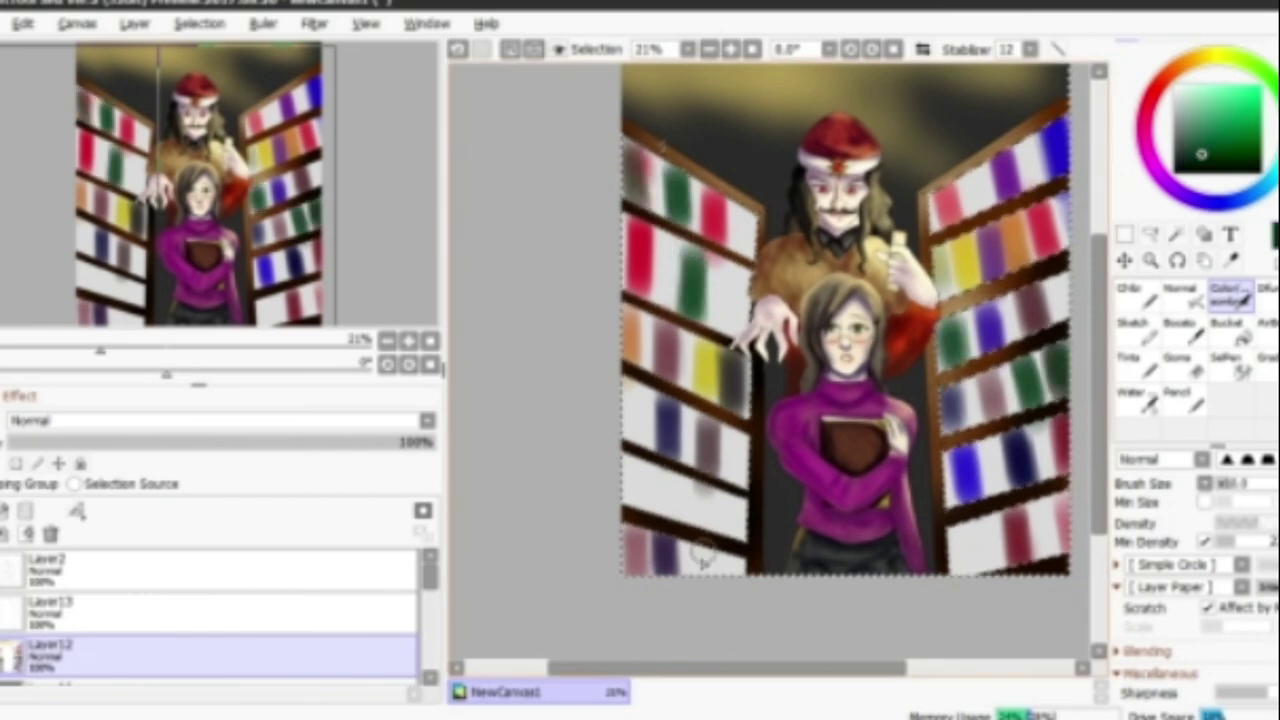